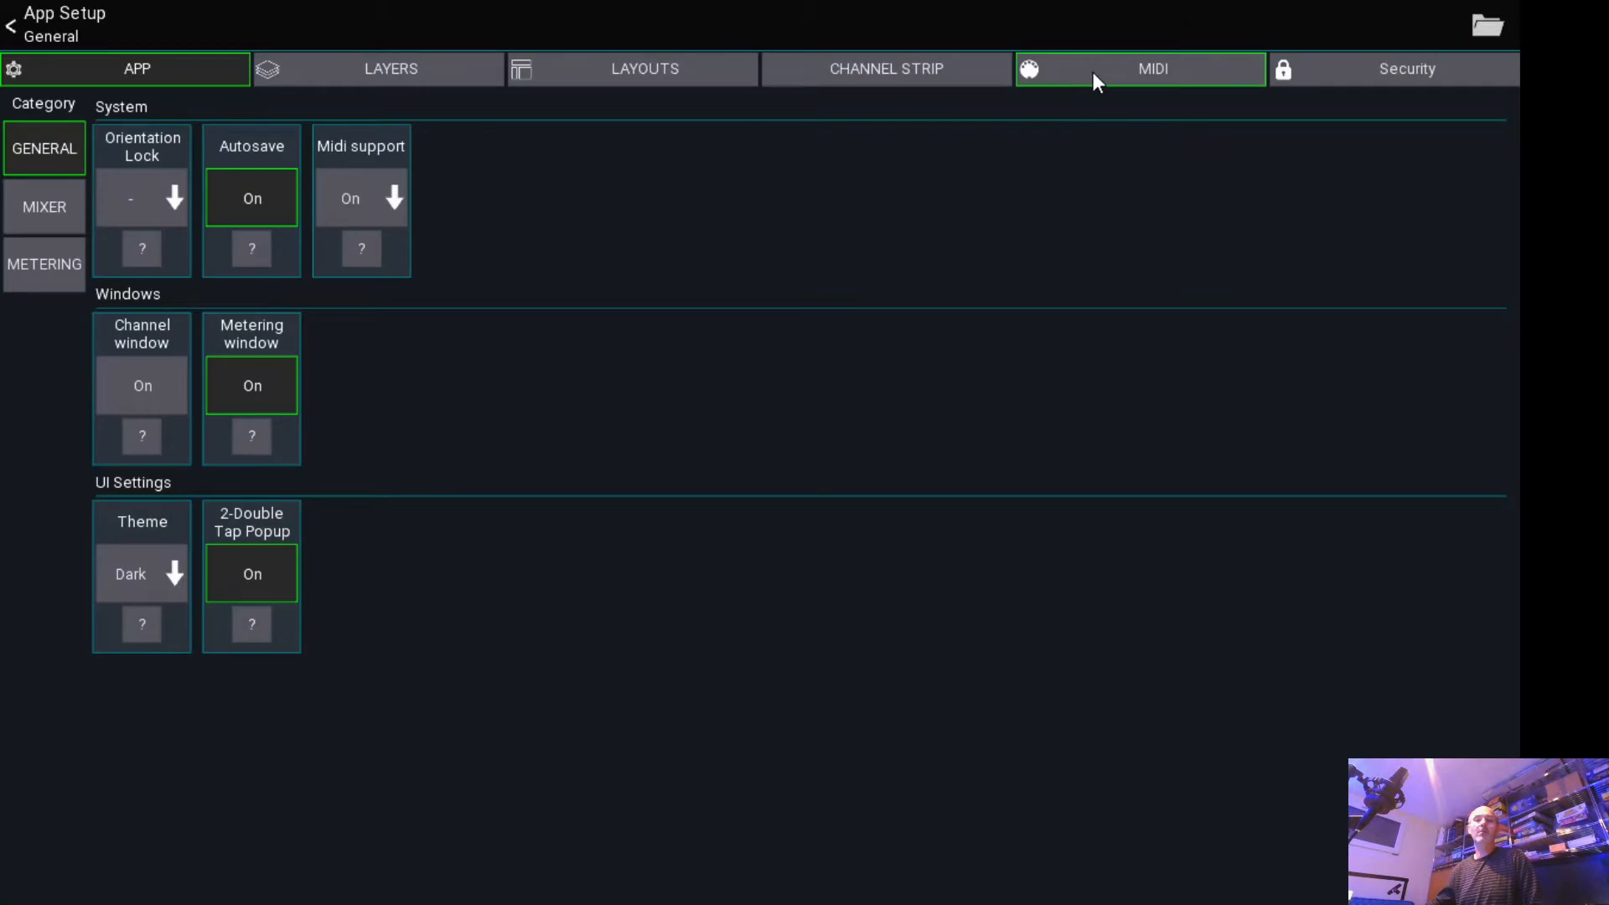
- Create a new MIDI device using the Mackie Control protocol with BCF2000 port 2 as both input and output
{"action": "left_click", "coordinate": [1095, 72]}
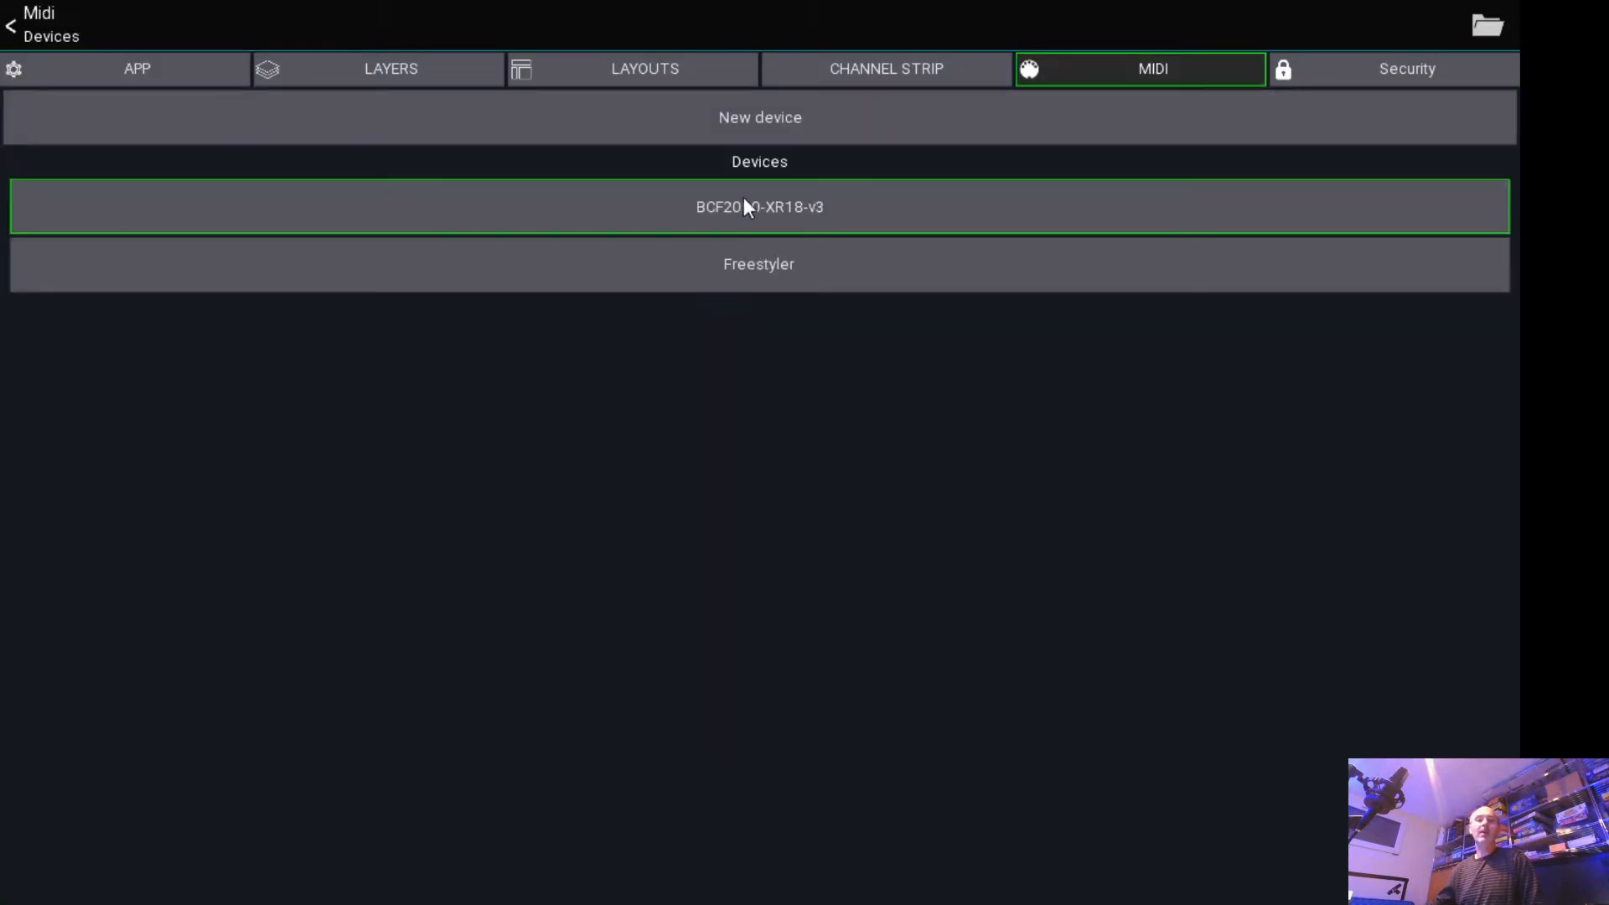
{"action": "left_click", "coordinate": [760, 127]}
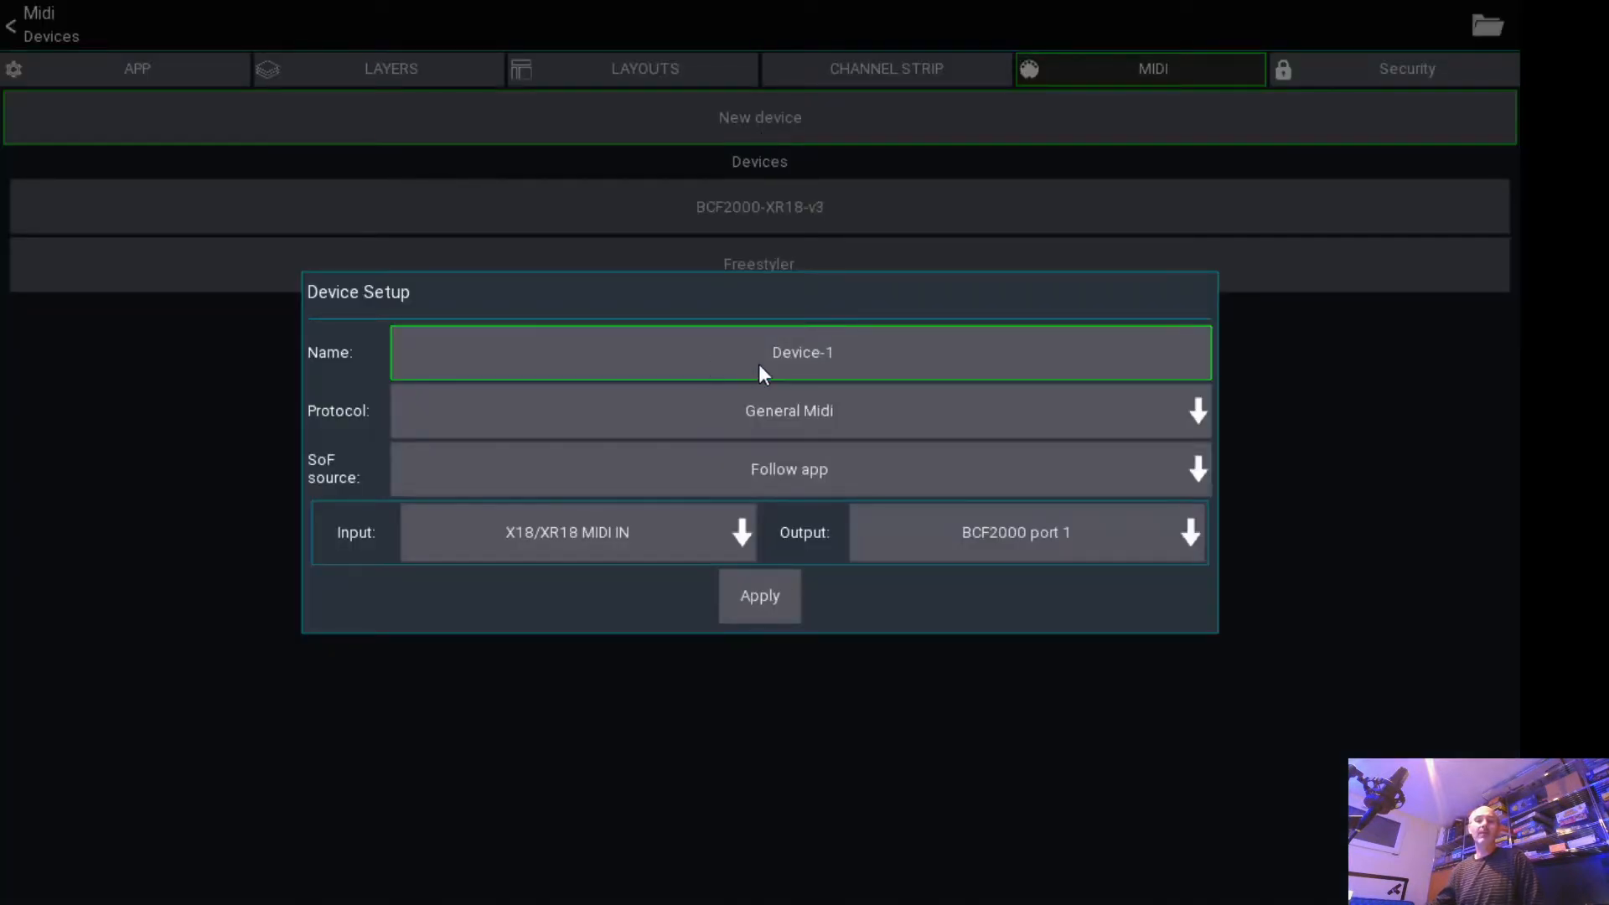
{"action": "left_click", "coordinate": [778, 413]}
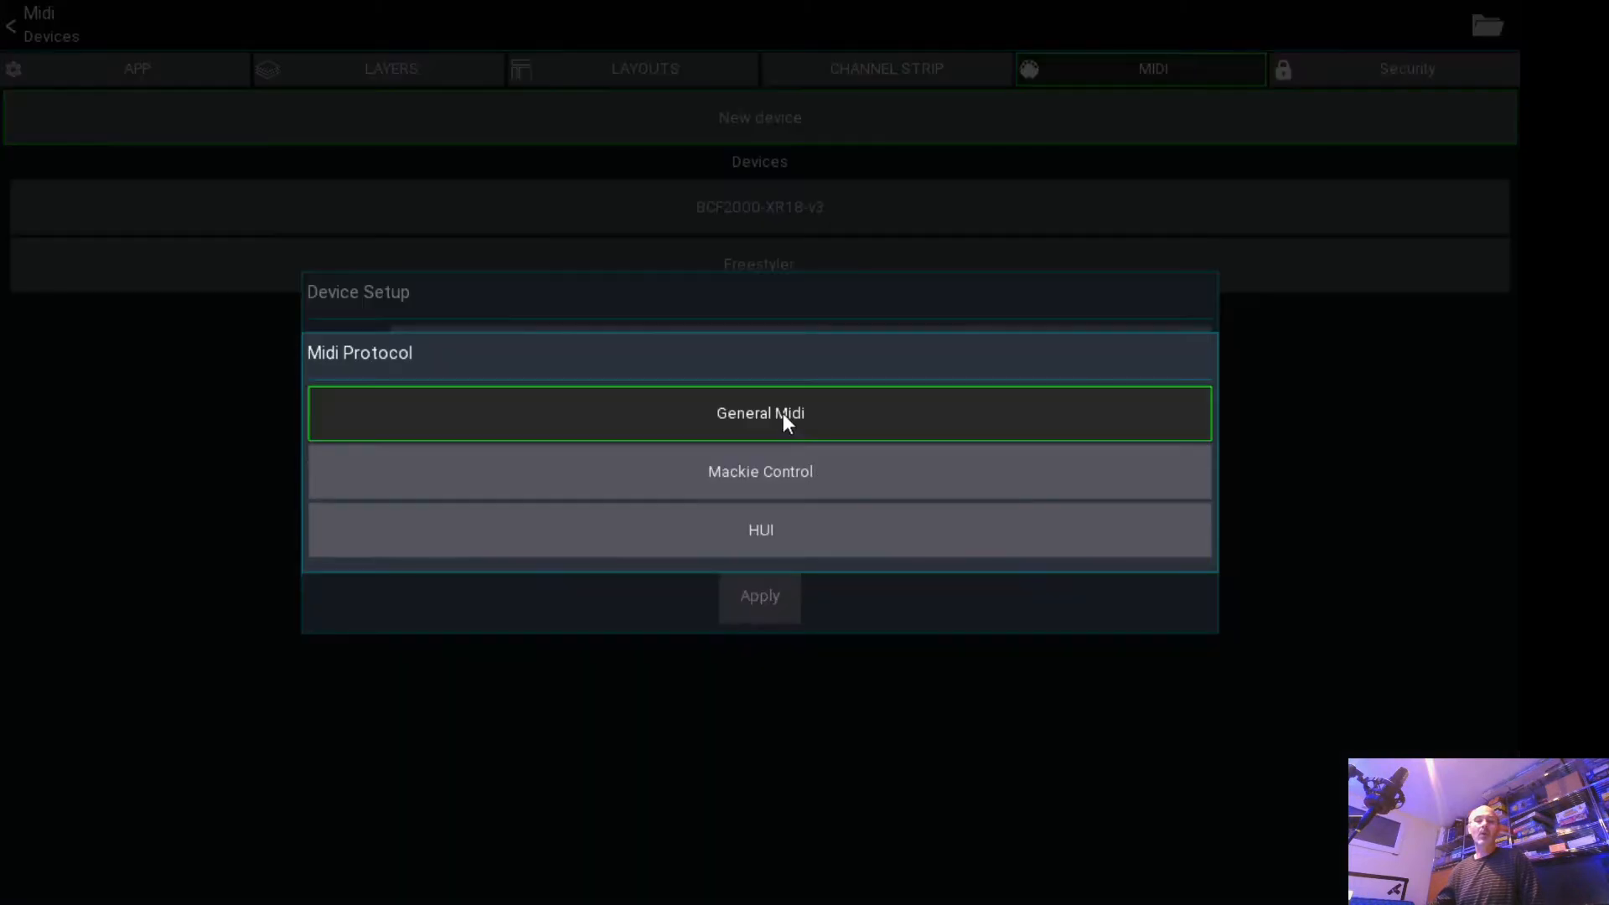
{"action": "left_click", "coordinate": [761, 486]}
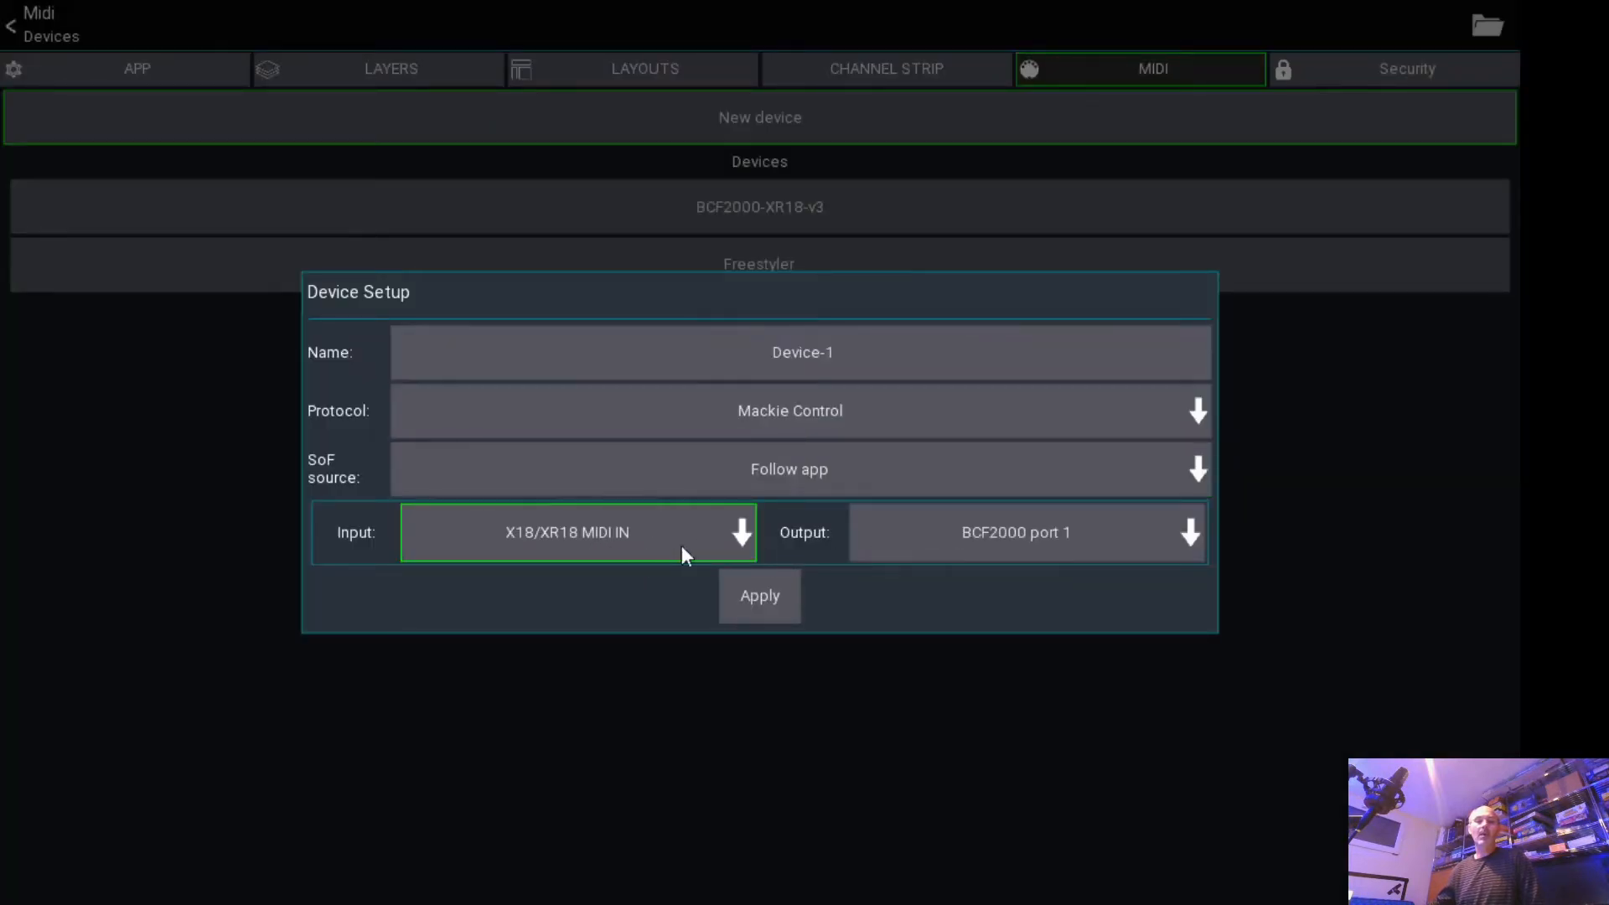
{"action": "left_click", "coordinate": [584, 553]}
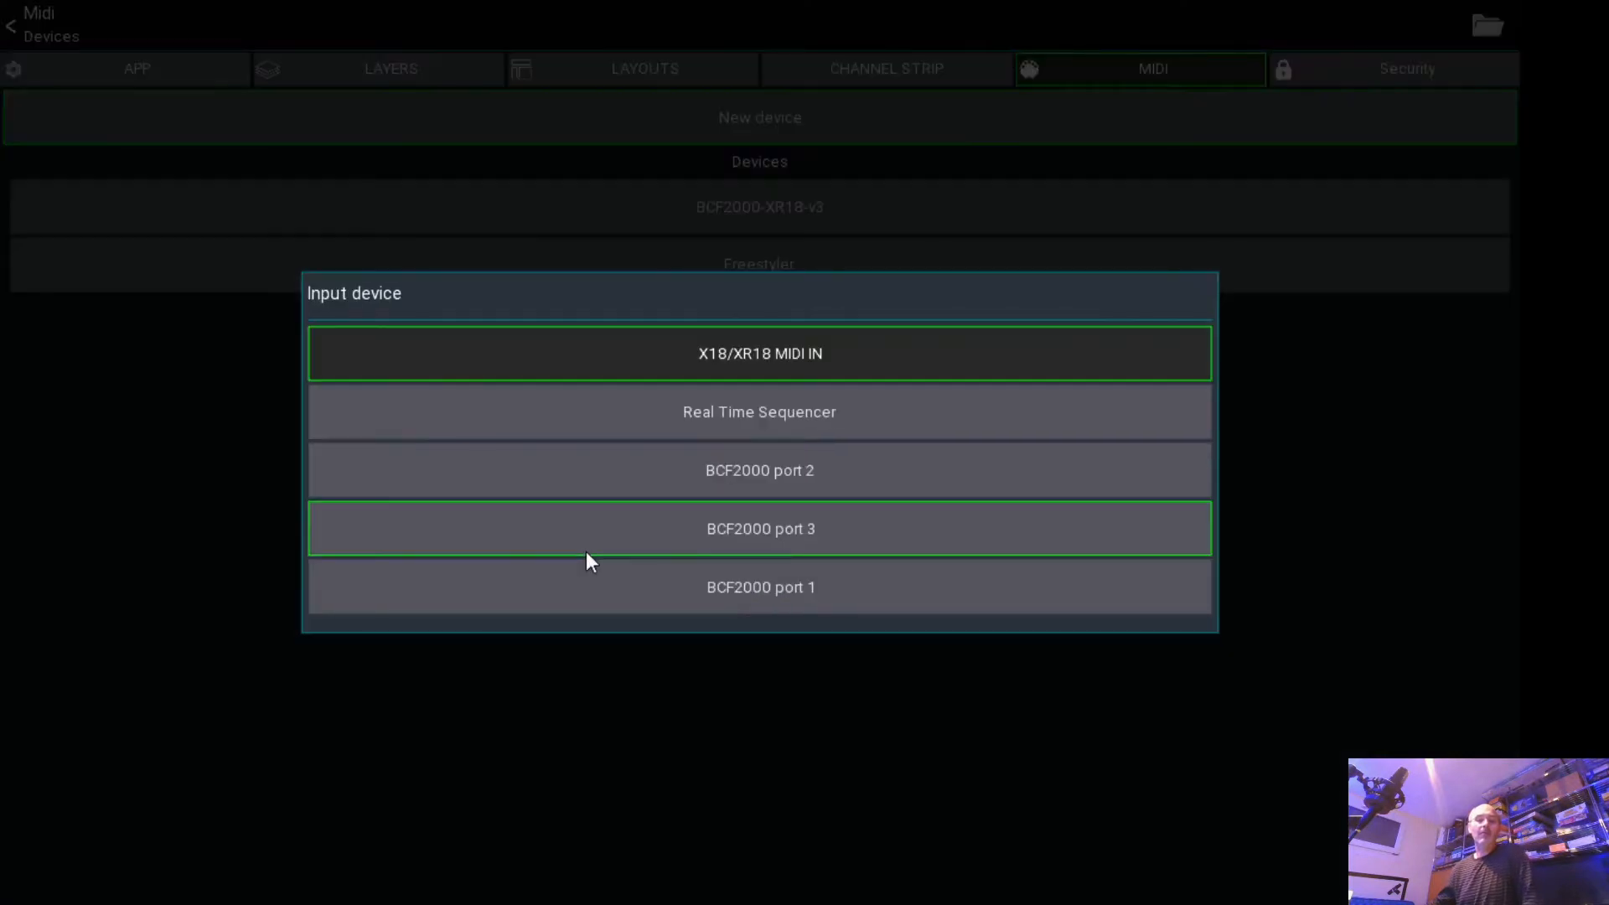
{"action": "left_click", "coordinate": [649, 477]}
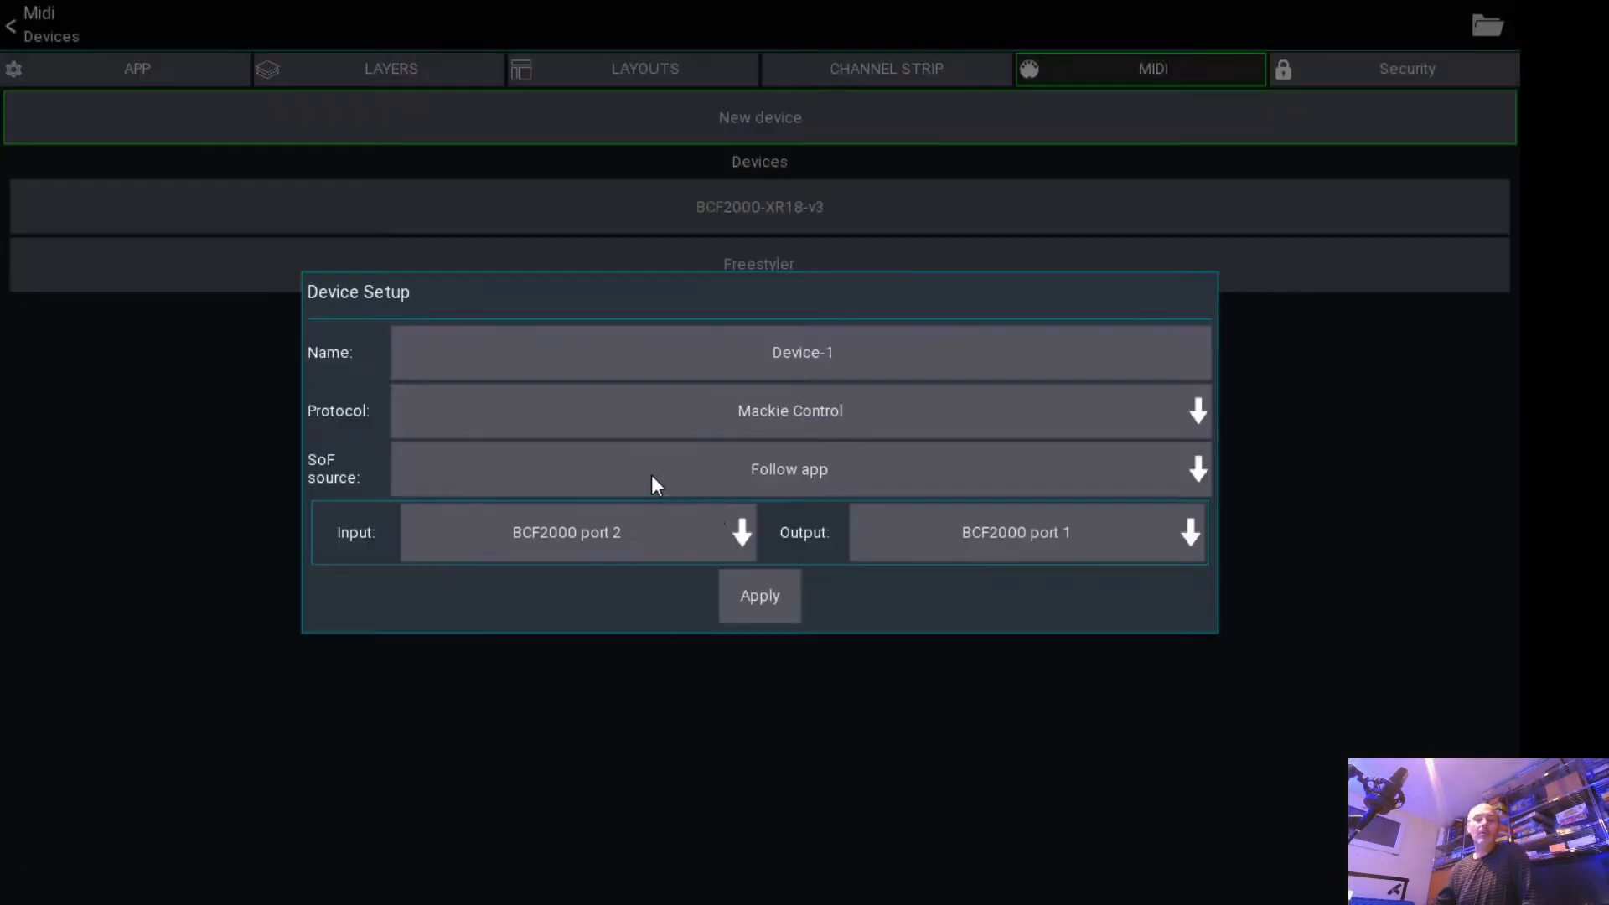
{"action": "left_click", "coordinate": [950, 545]}
{"action": "left_click", "coordinate": [791, 394]}
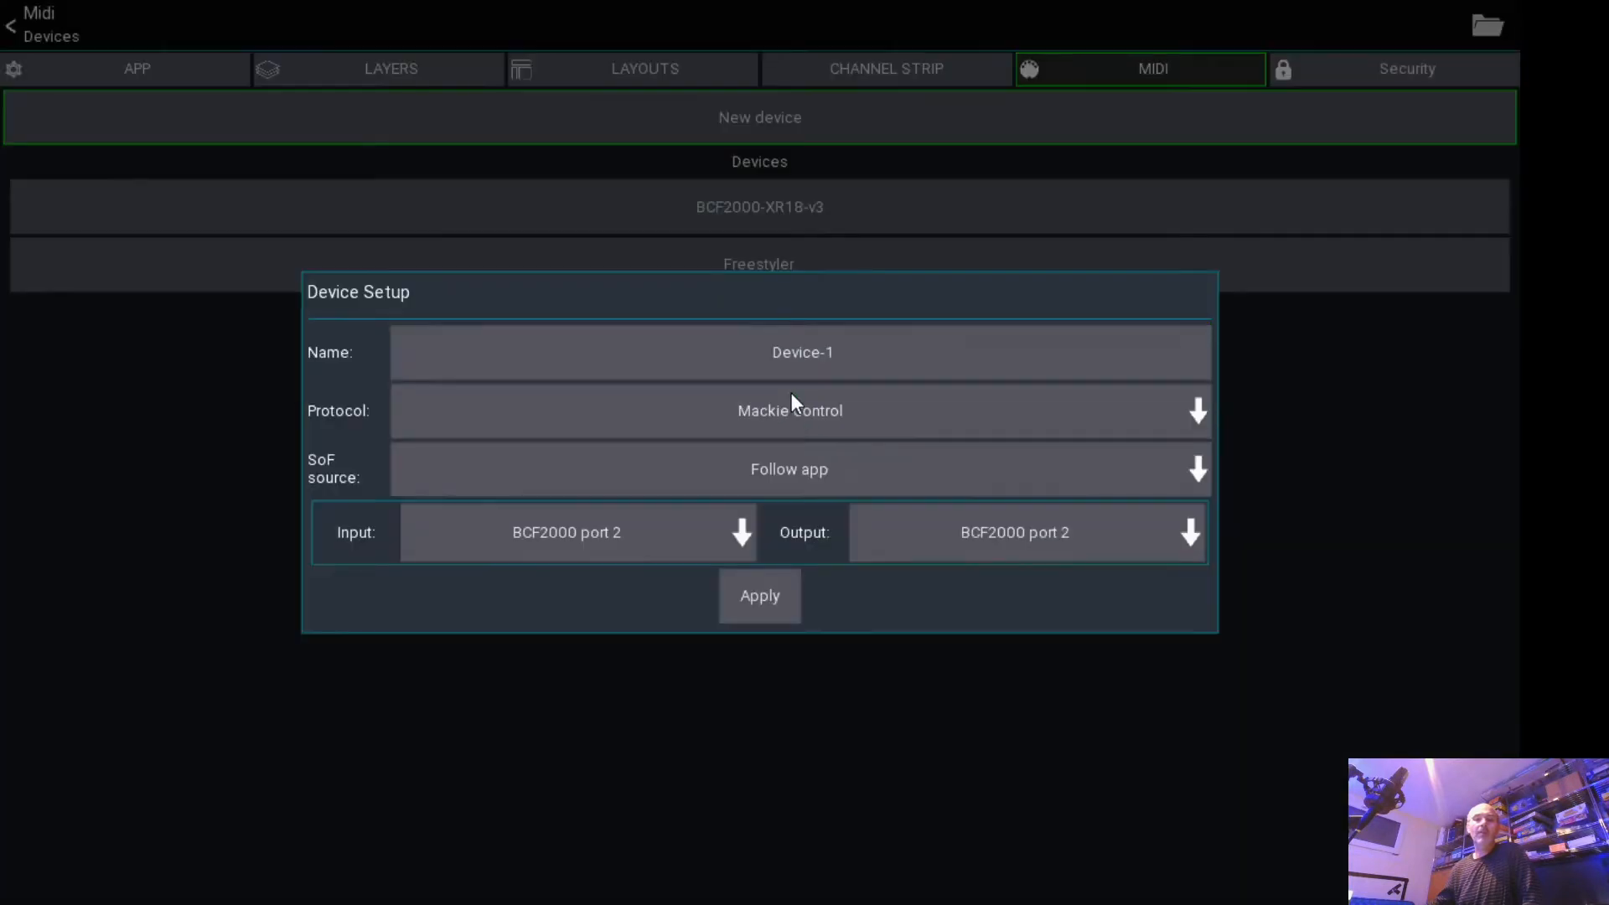
{"action": "left_click", "coordinate": [767, 599]}
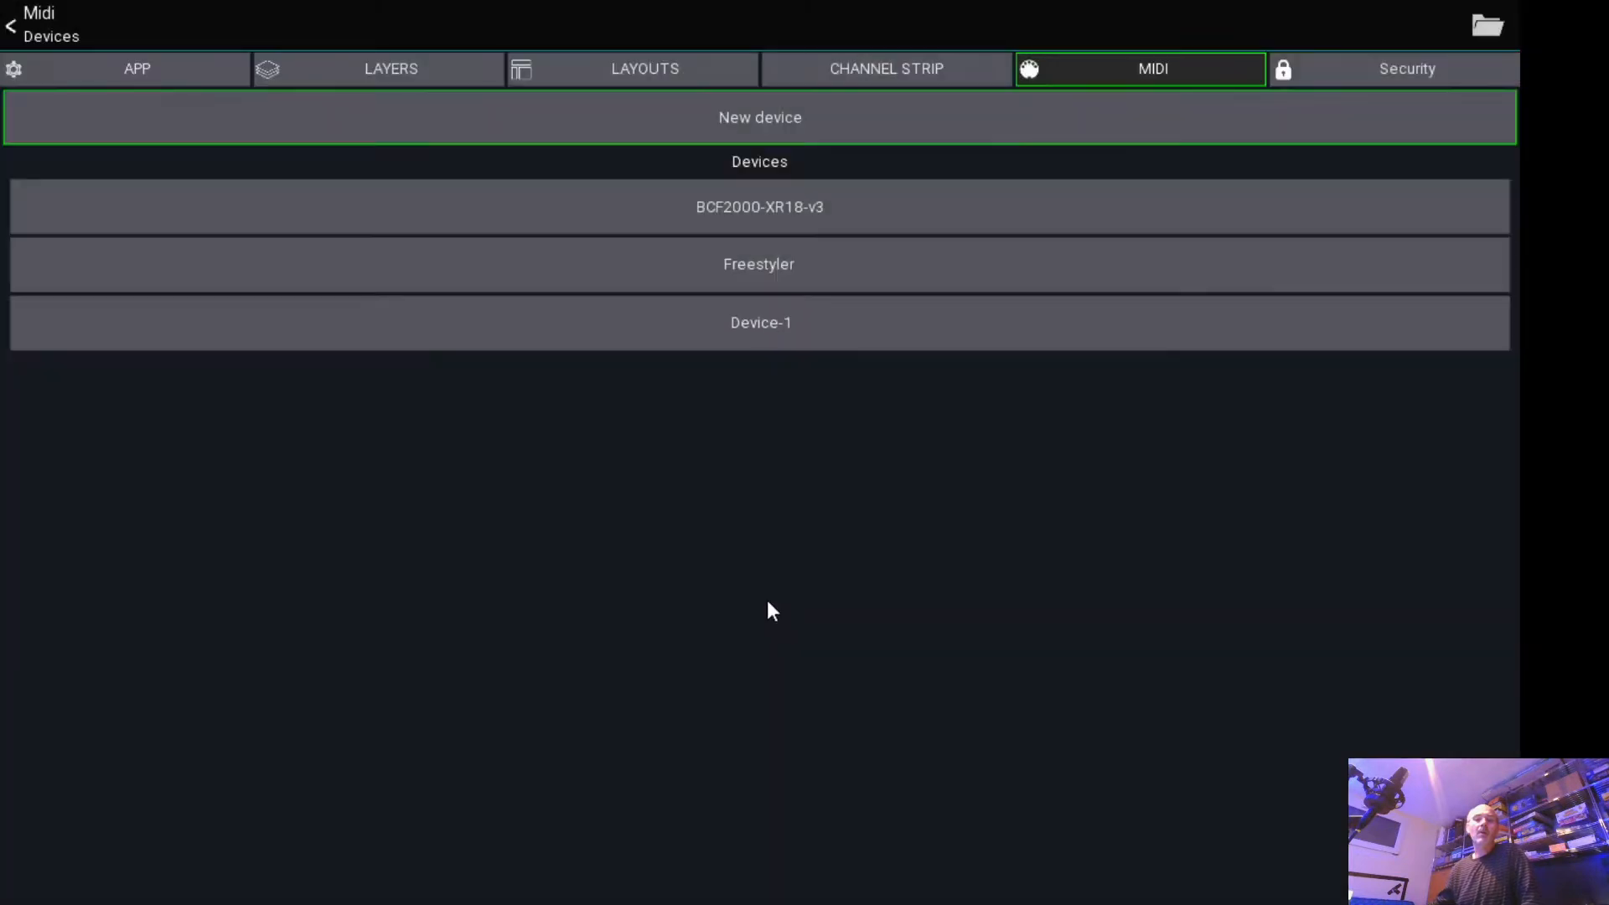
- Open the controller list of Device-1 and delete both CH Thr actions from Knob-1
{"action": "left_click", "coordinate": [781, 332]}
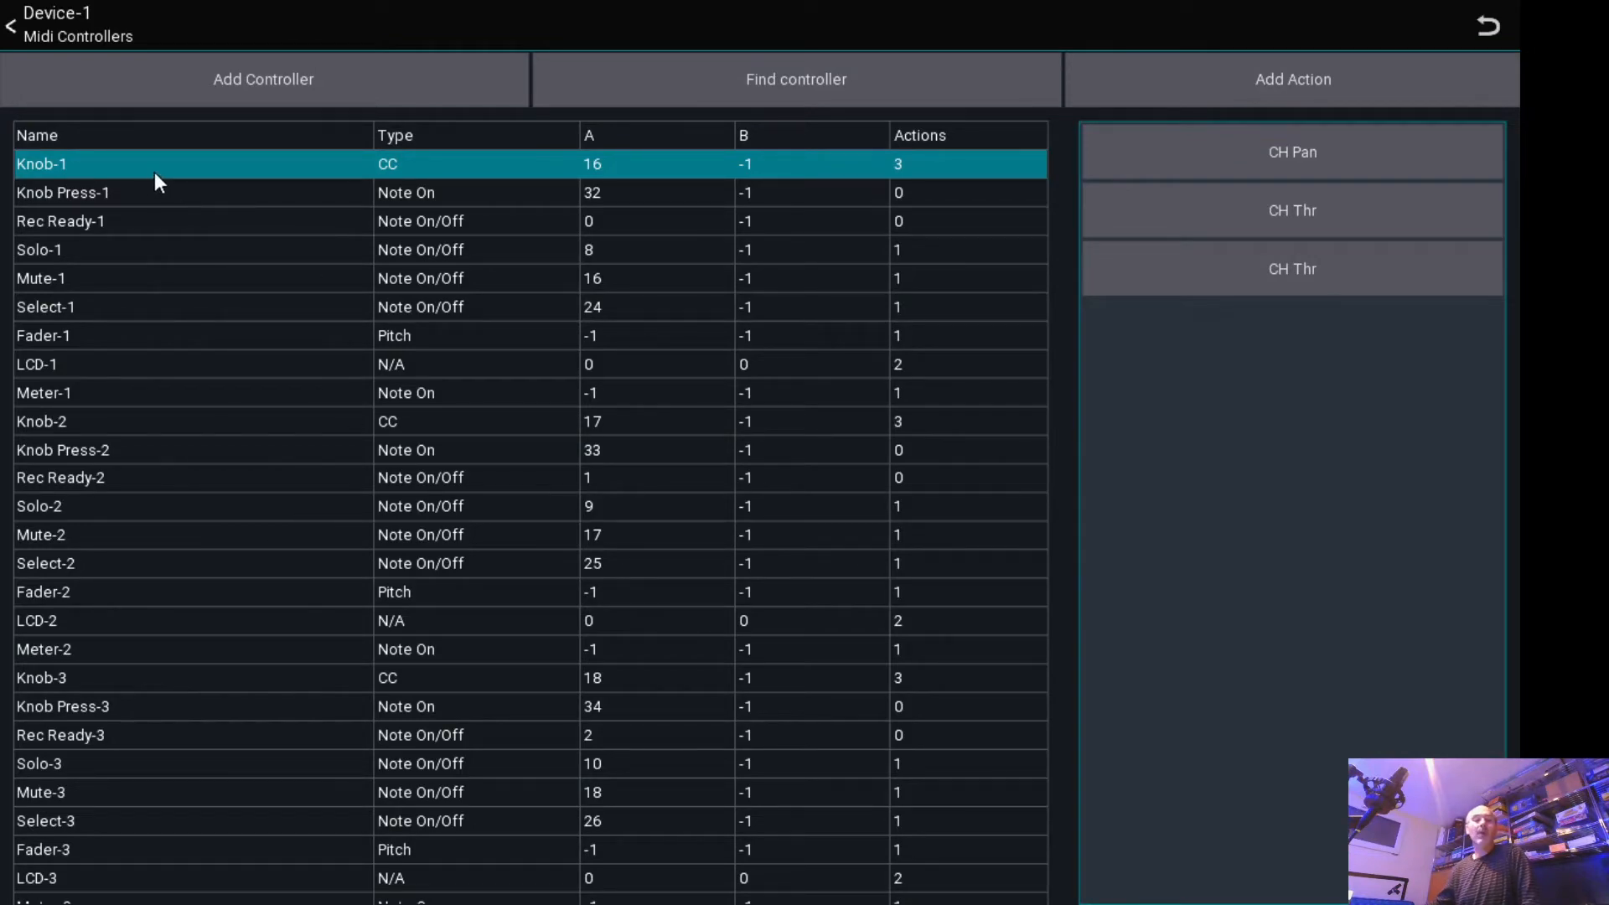
{"action": "scroll", "coordinate": [228, 502], "scroll_direction": "down", "scroll_amount": 10}
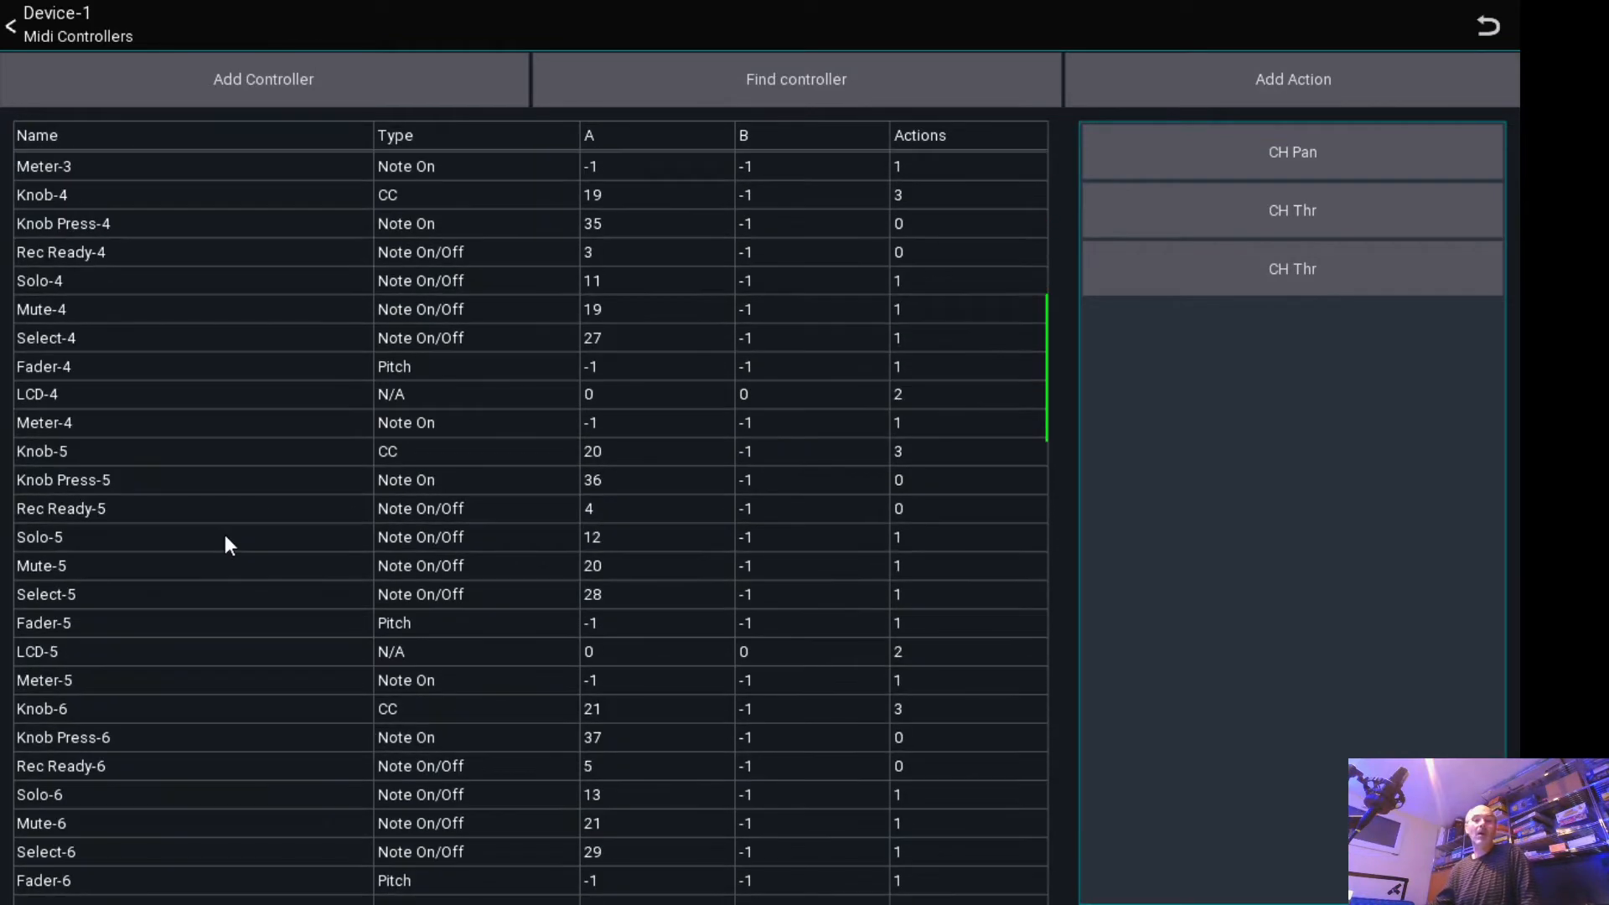
{"action": "scroll", "coordinate": [230, 539], "scroll_direction": "up", "scroll_amount": 10}
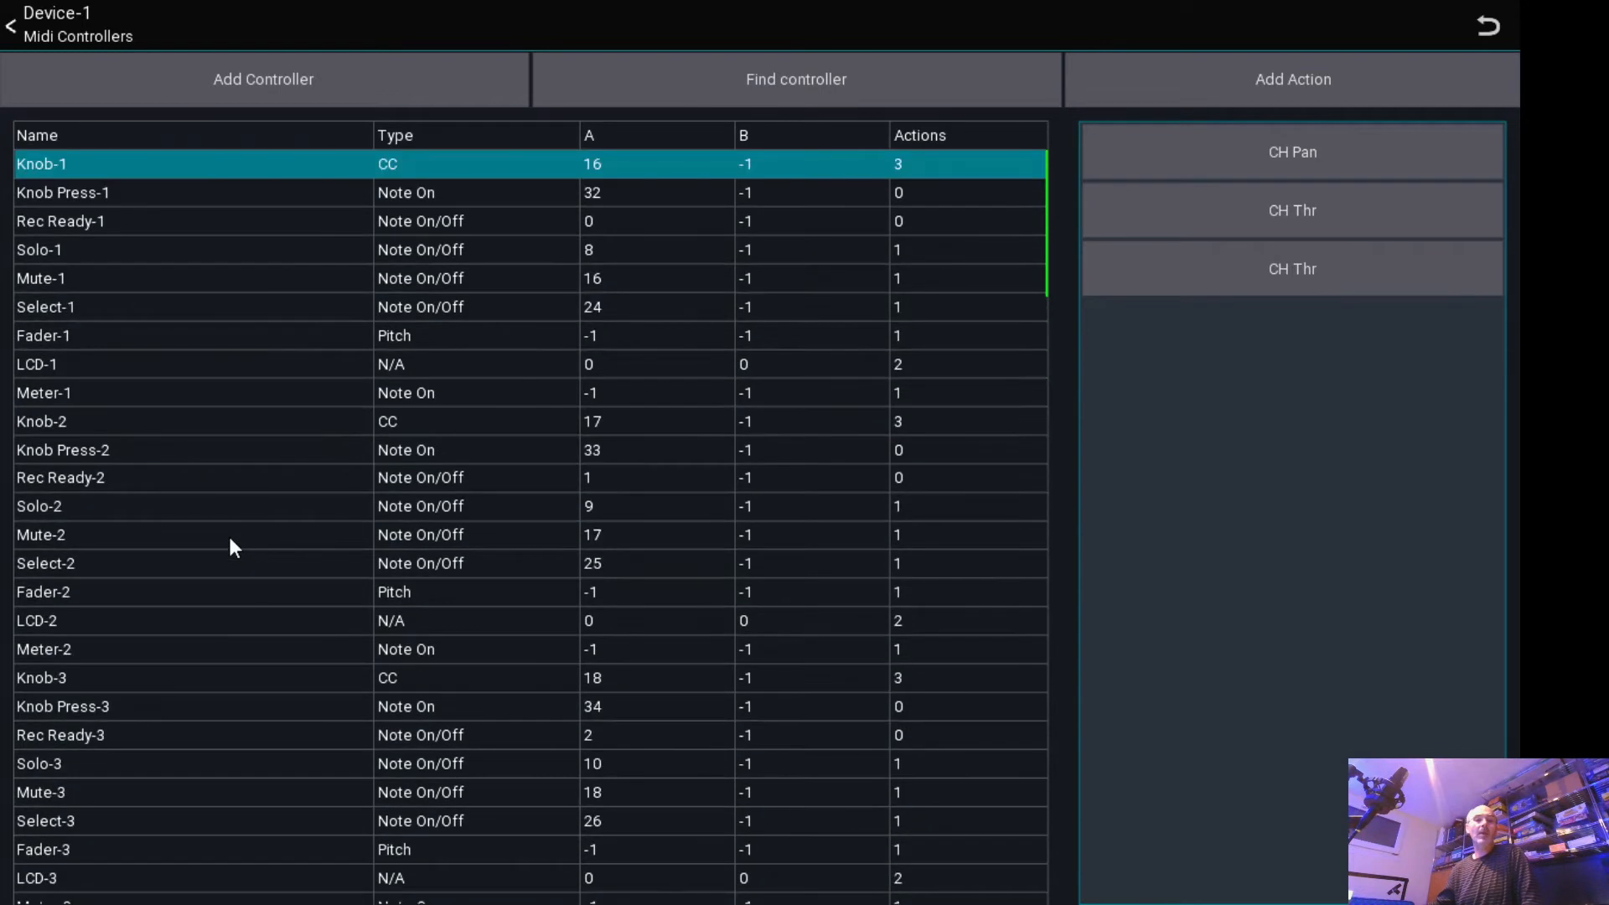
{"action": "left_click", "coordinate": [60, 189]}
{"action": "left_click", "coordinate": [69, 166]}
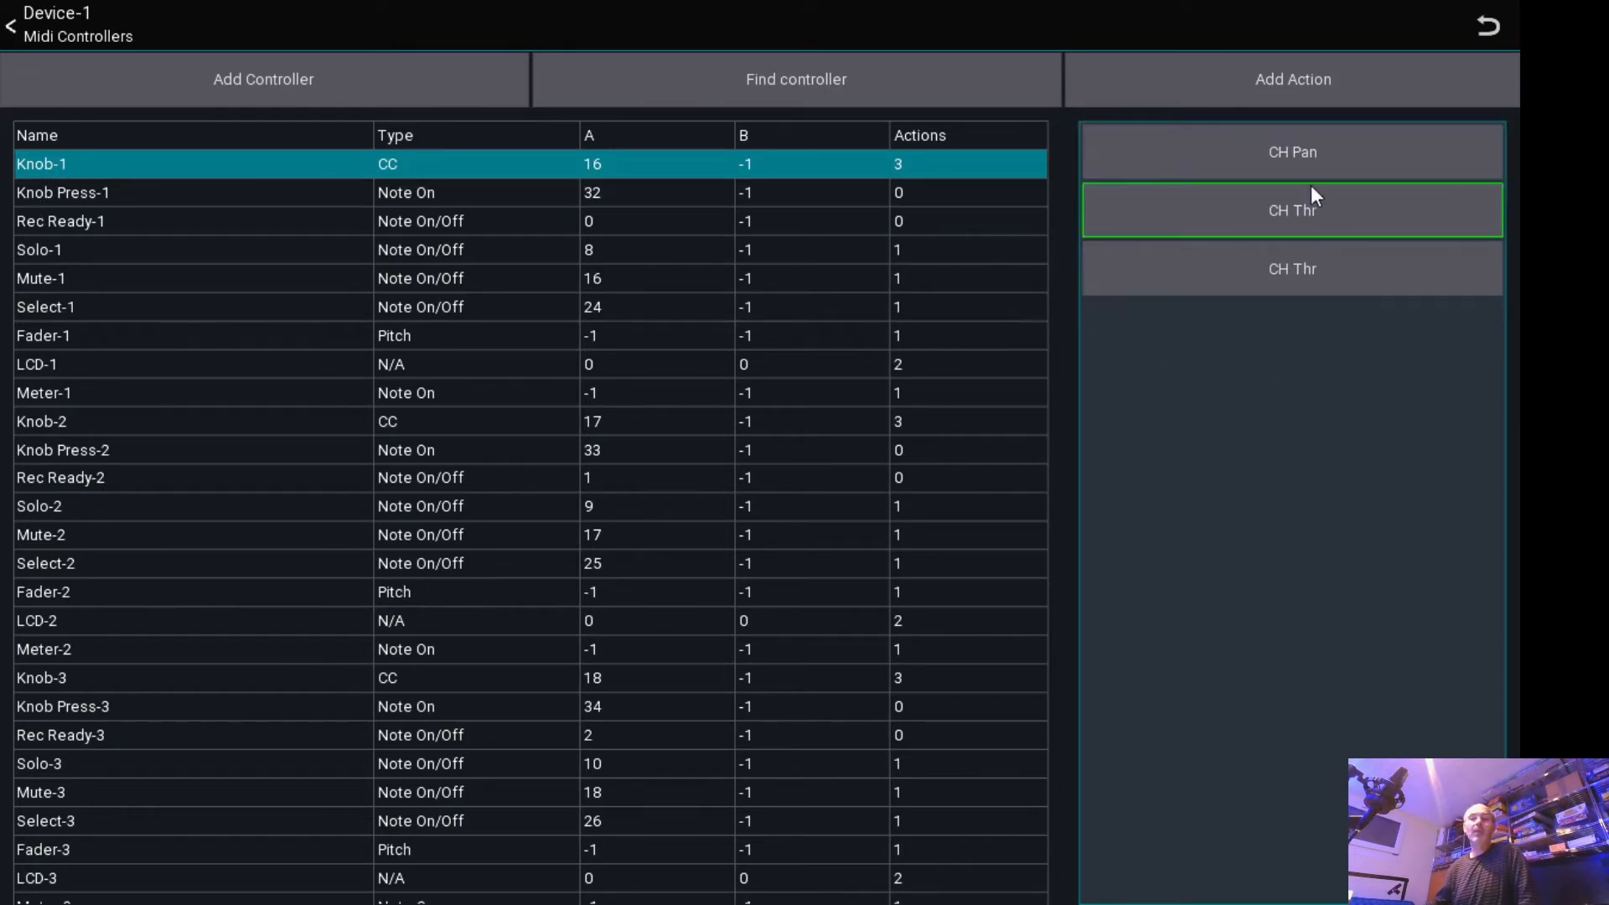
{"action": "left_click", "coordinate": [1219, 275]}
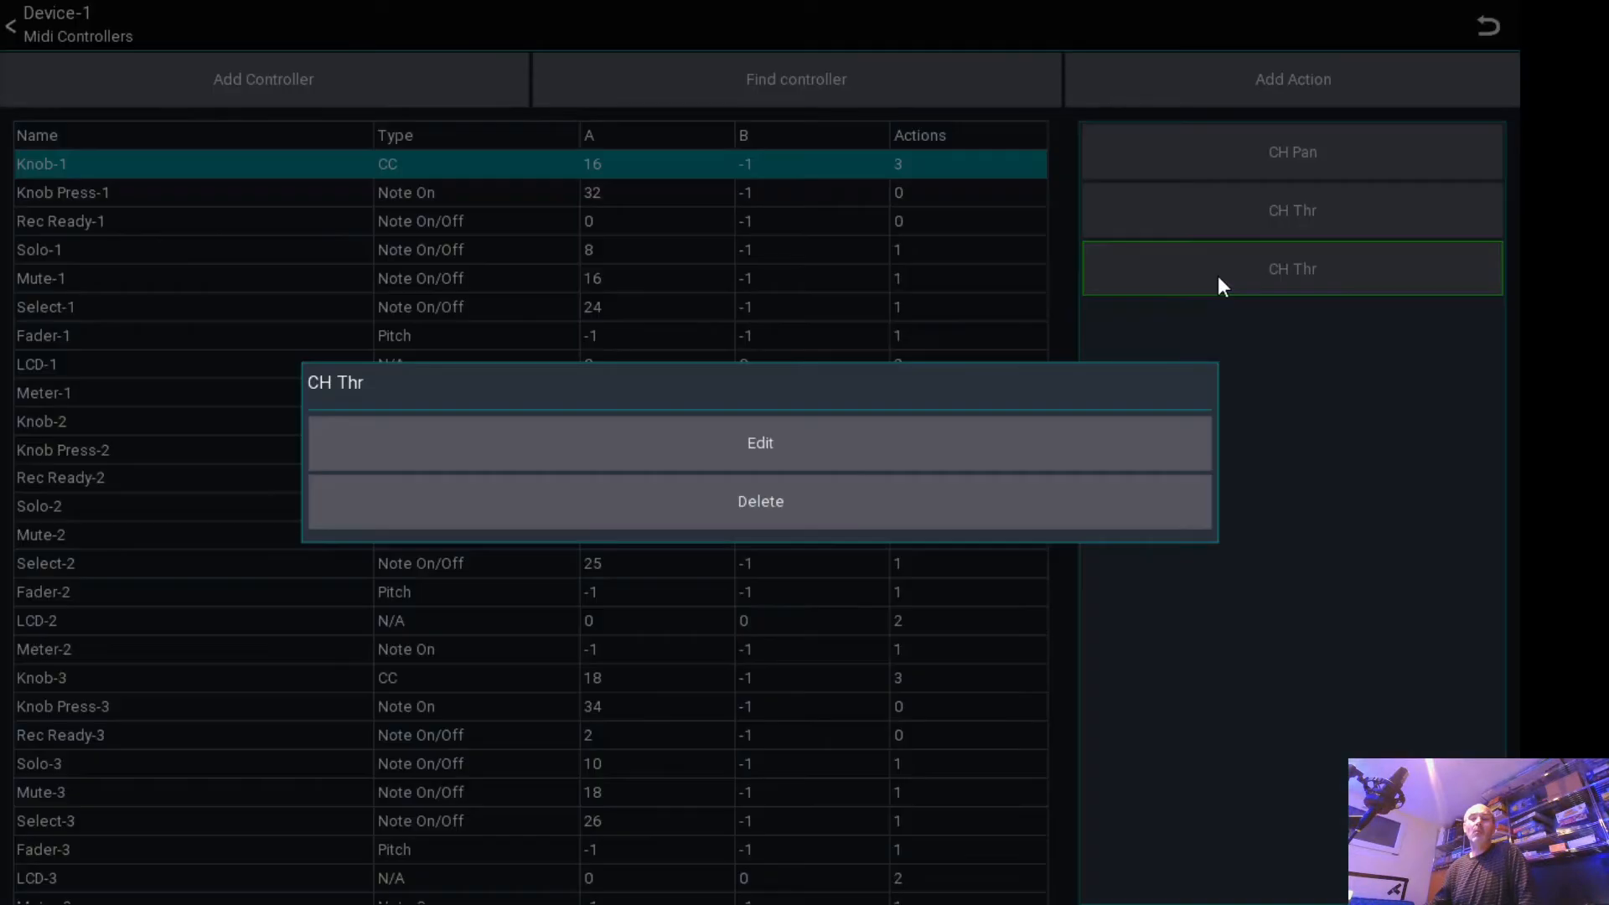
{"action": "left_click", "coordinate": [900, 486]}
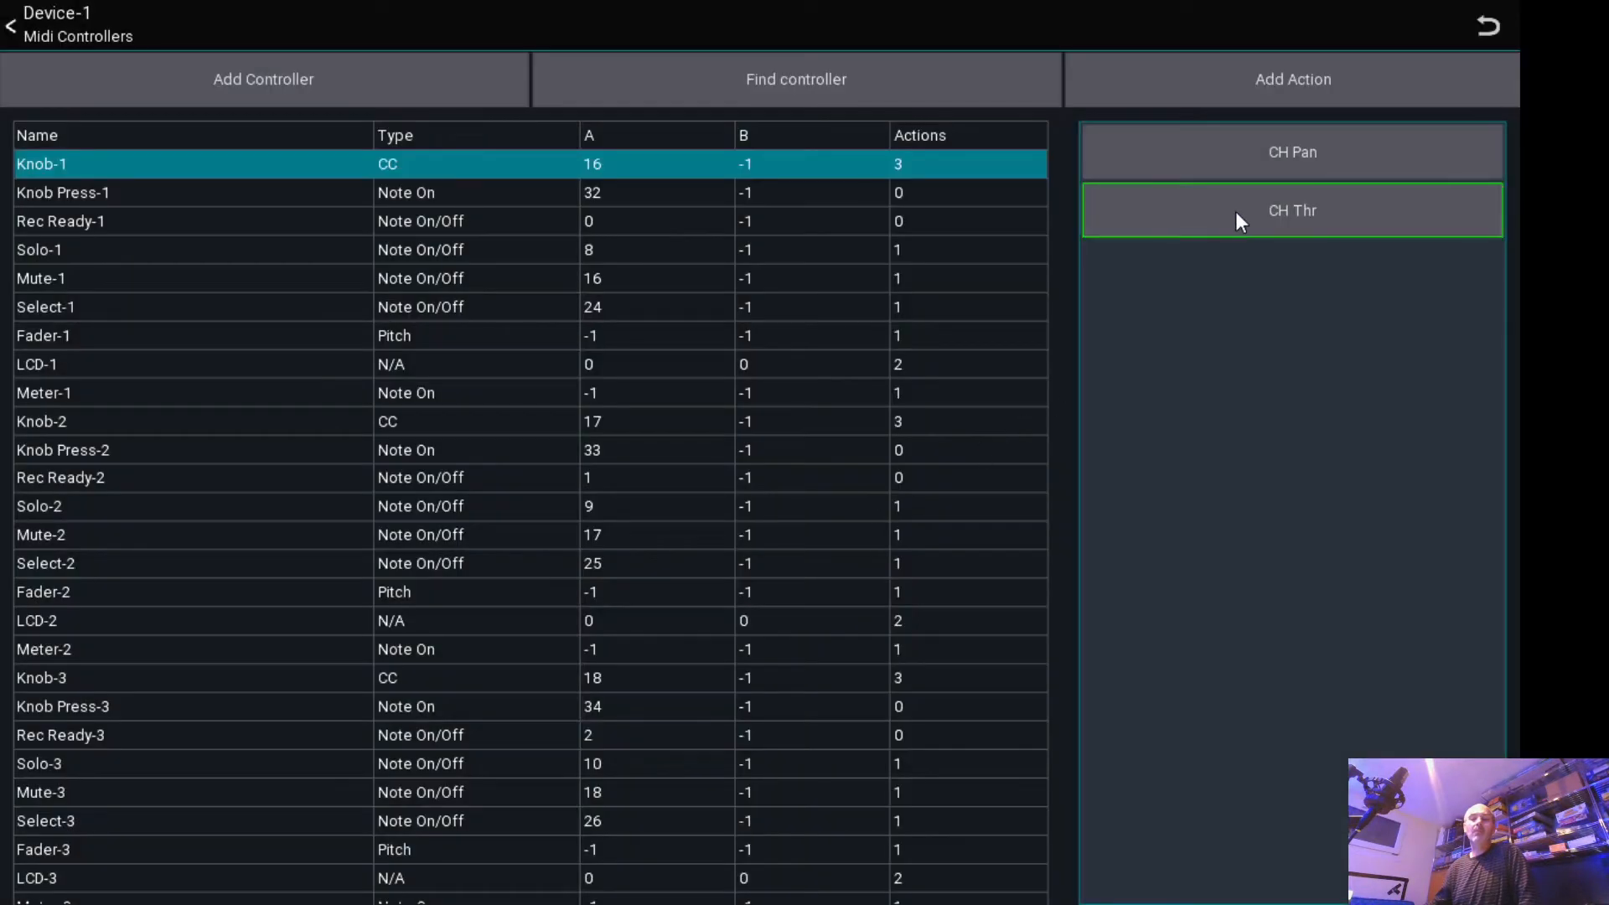
{"action": "left_click", "coordinate": [1236, 222]}
{"action": "left_click", "coordinate": [916, 502]}
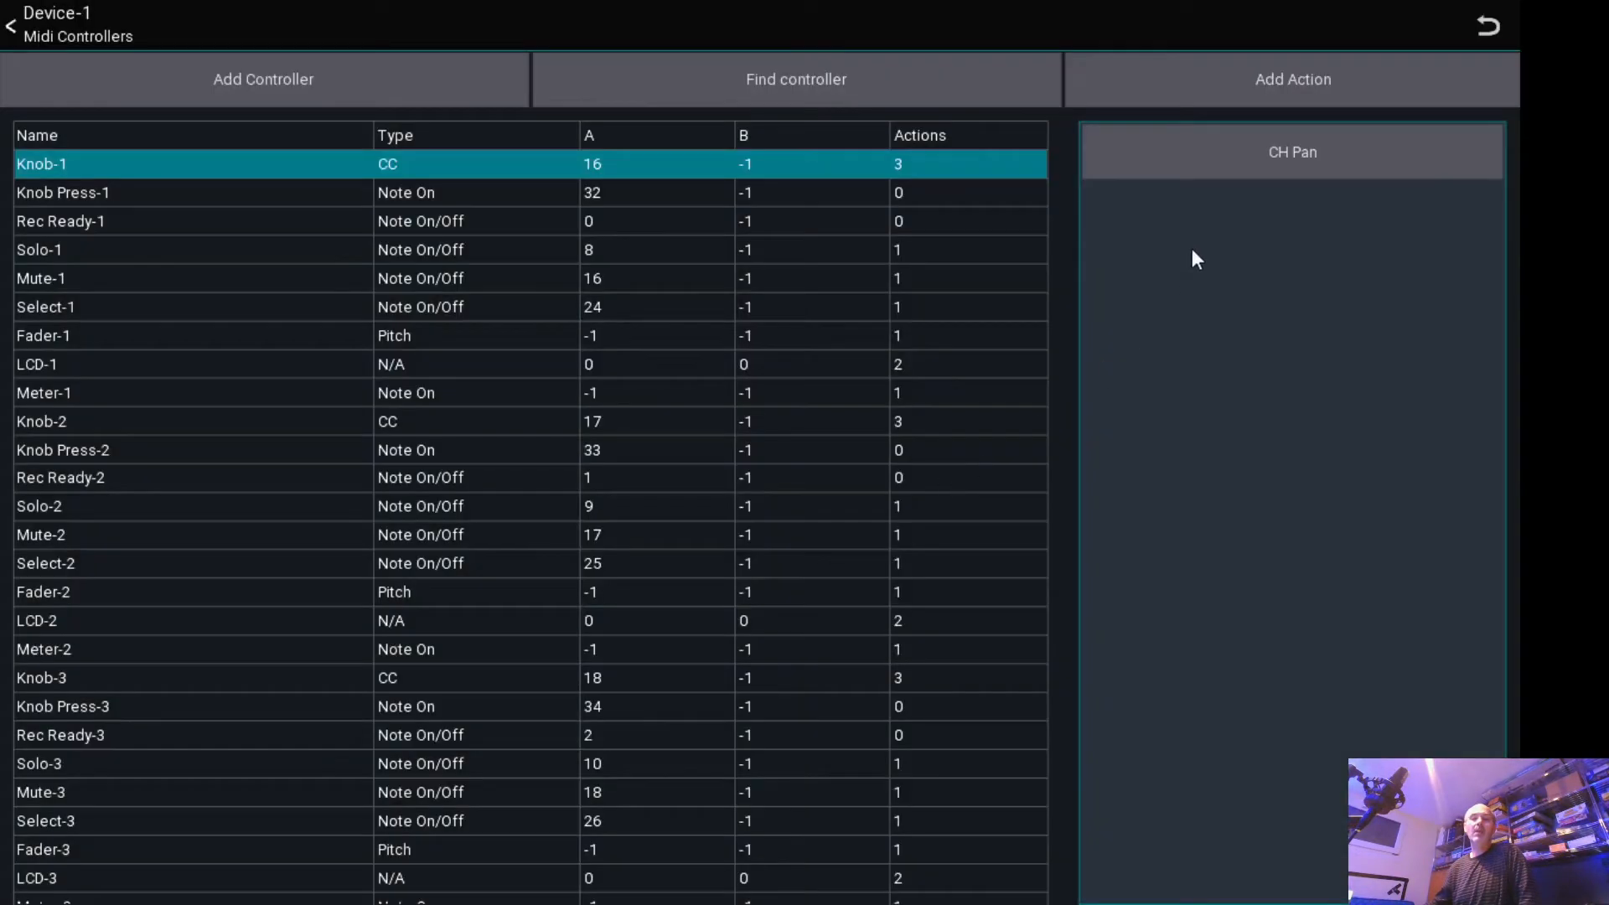
- Check the settings of Knob-1's CH Pan action, and add a Current channel action controlling PEQ 1 Gain
{"action": "left_click", "coordinate": [1269, 158]}
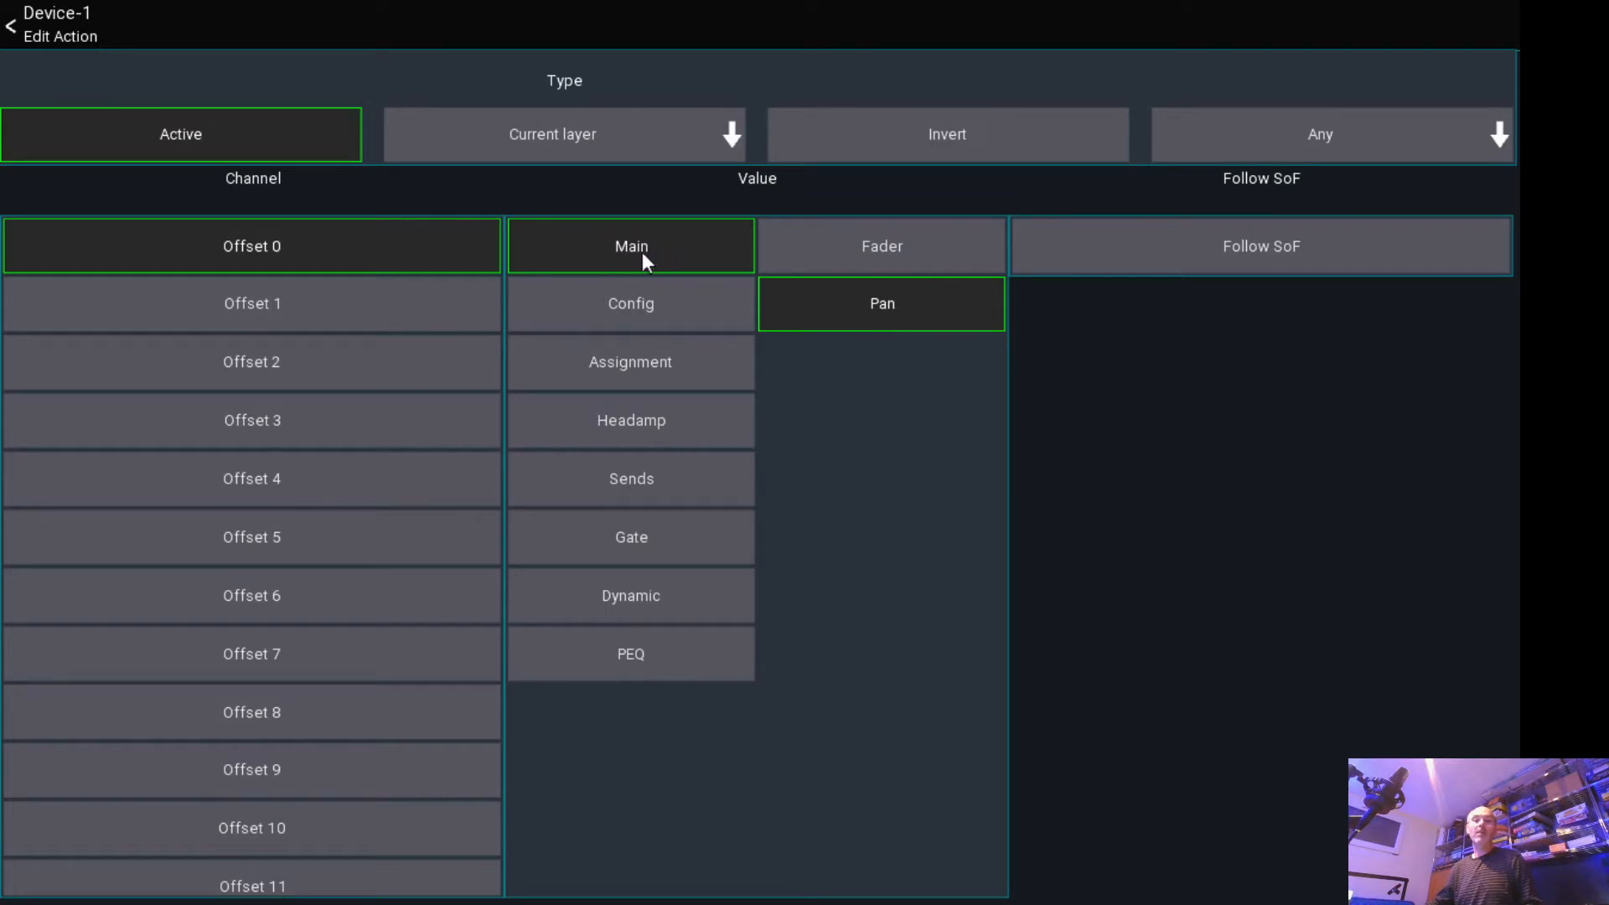
{"action": "left_click", "coordinate": [42, 26]}
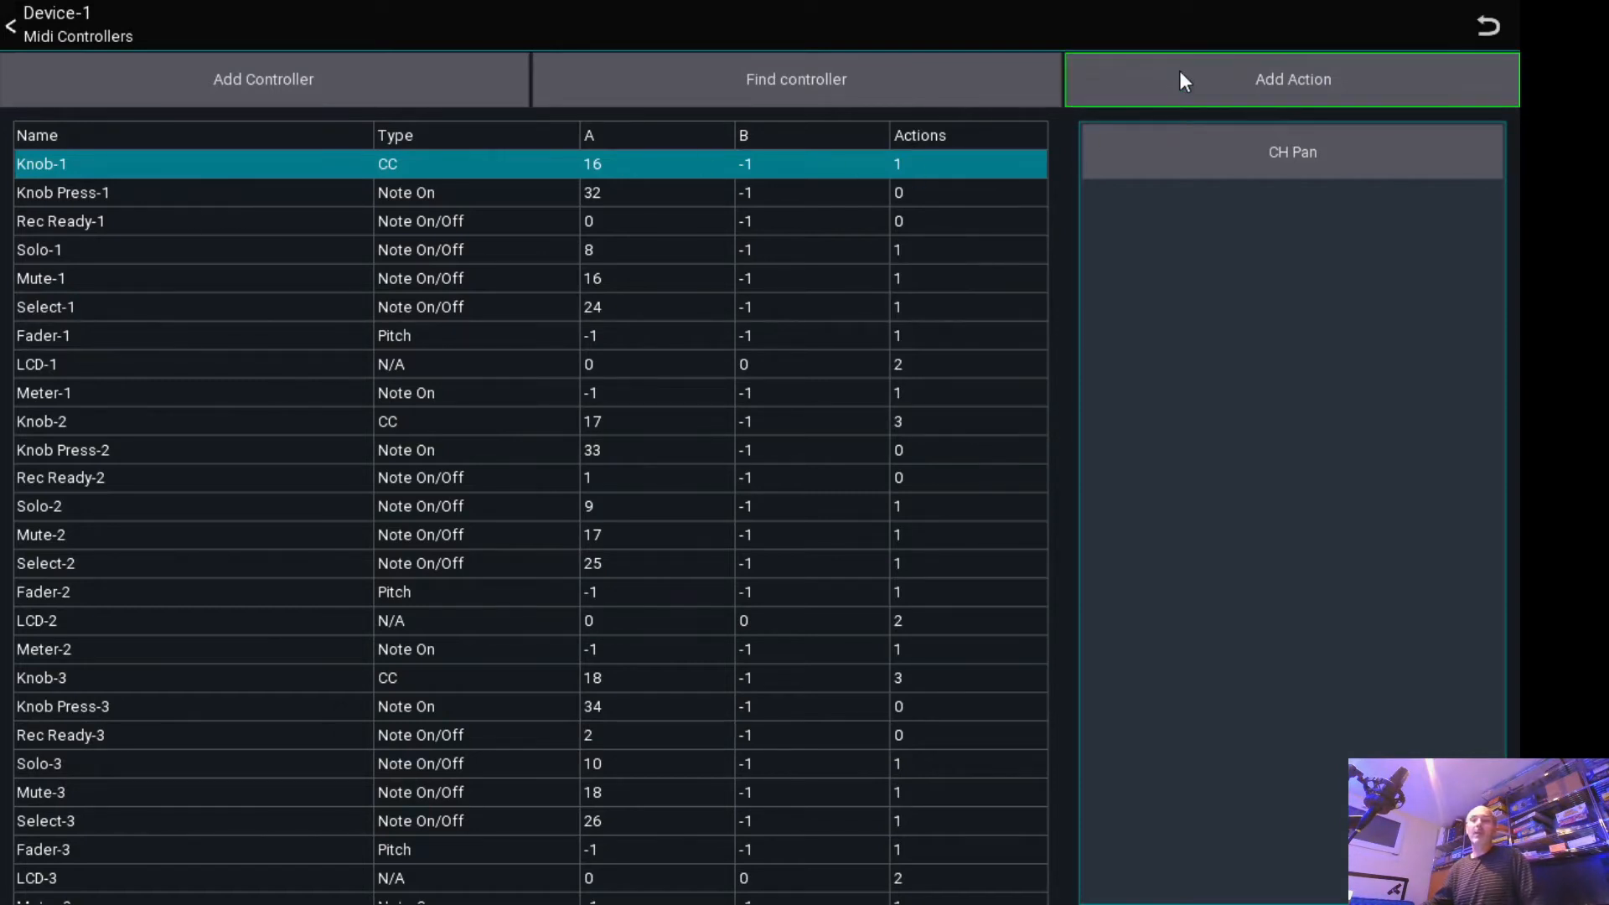
{"action": "left_click", "coordinate": [1211, 83]}
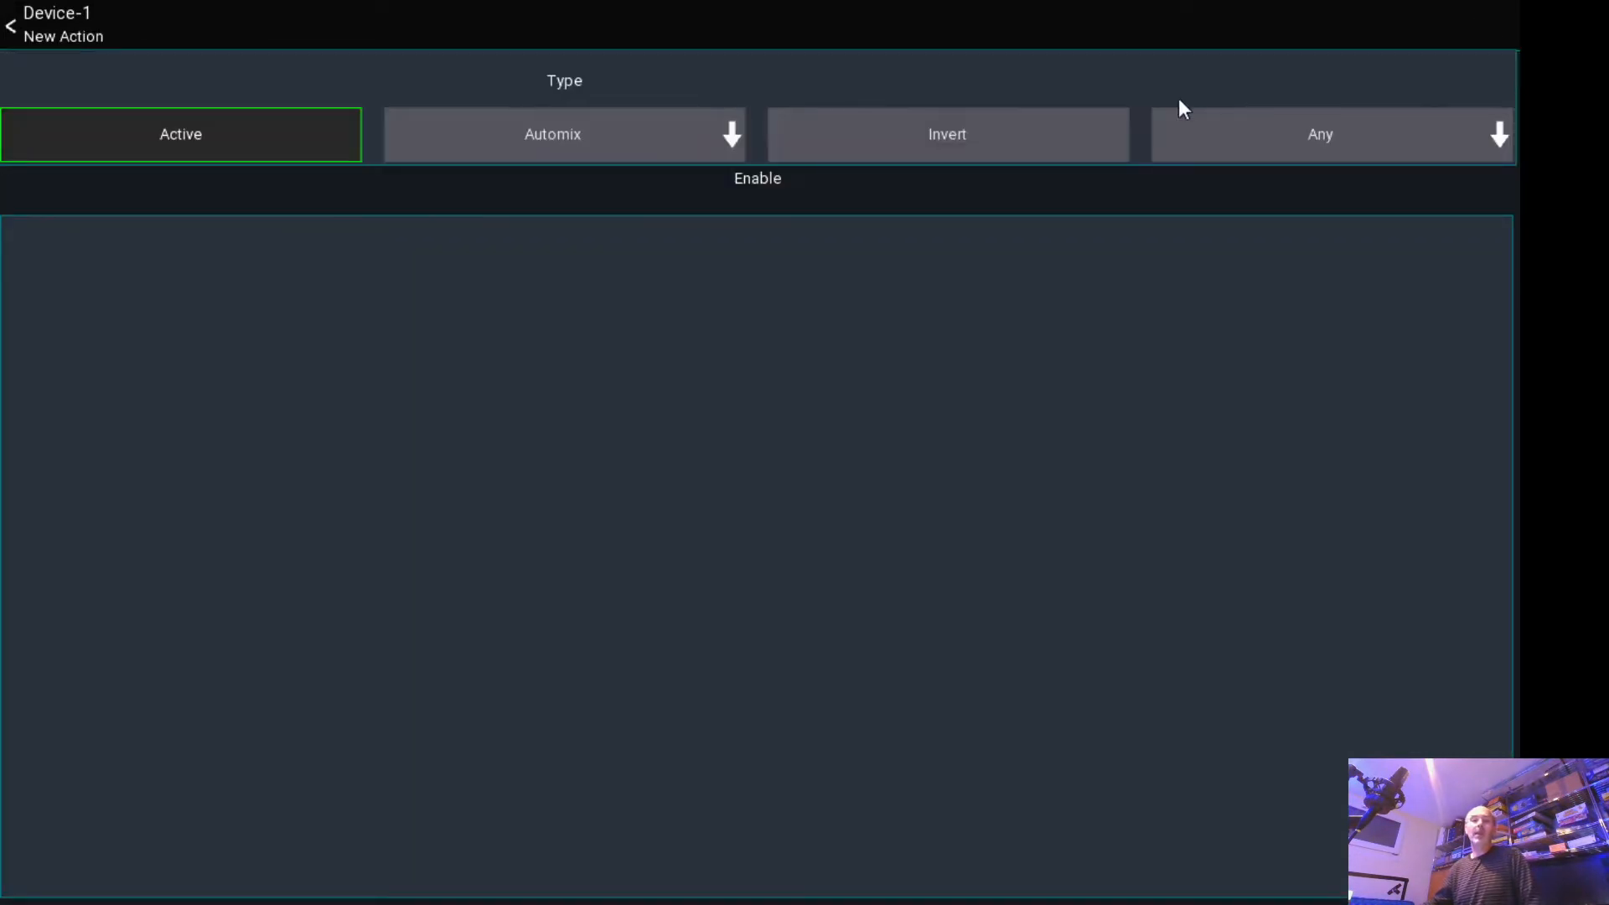
{"action": "left_click", "coordinate": [556, 145]}
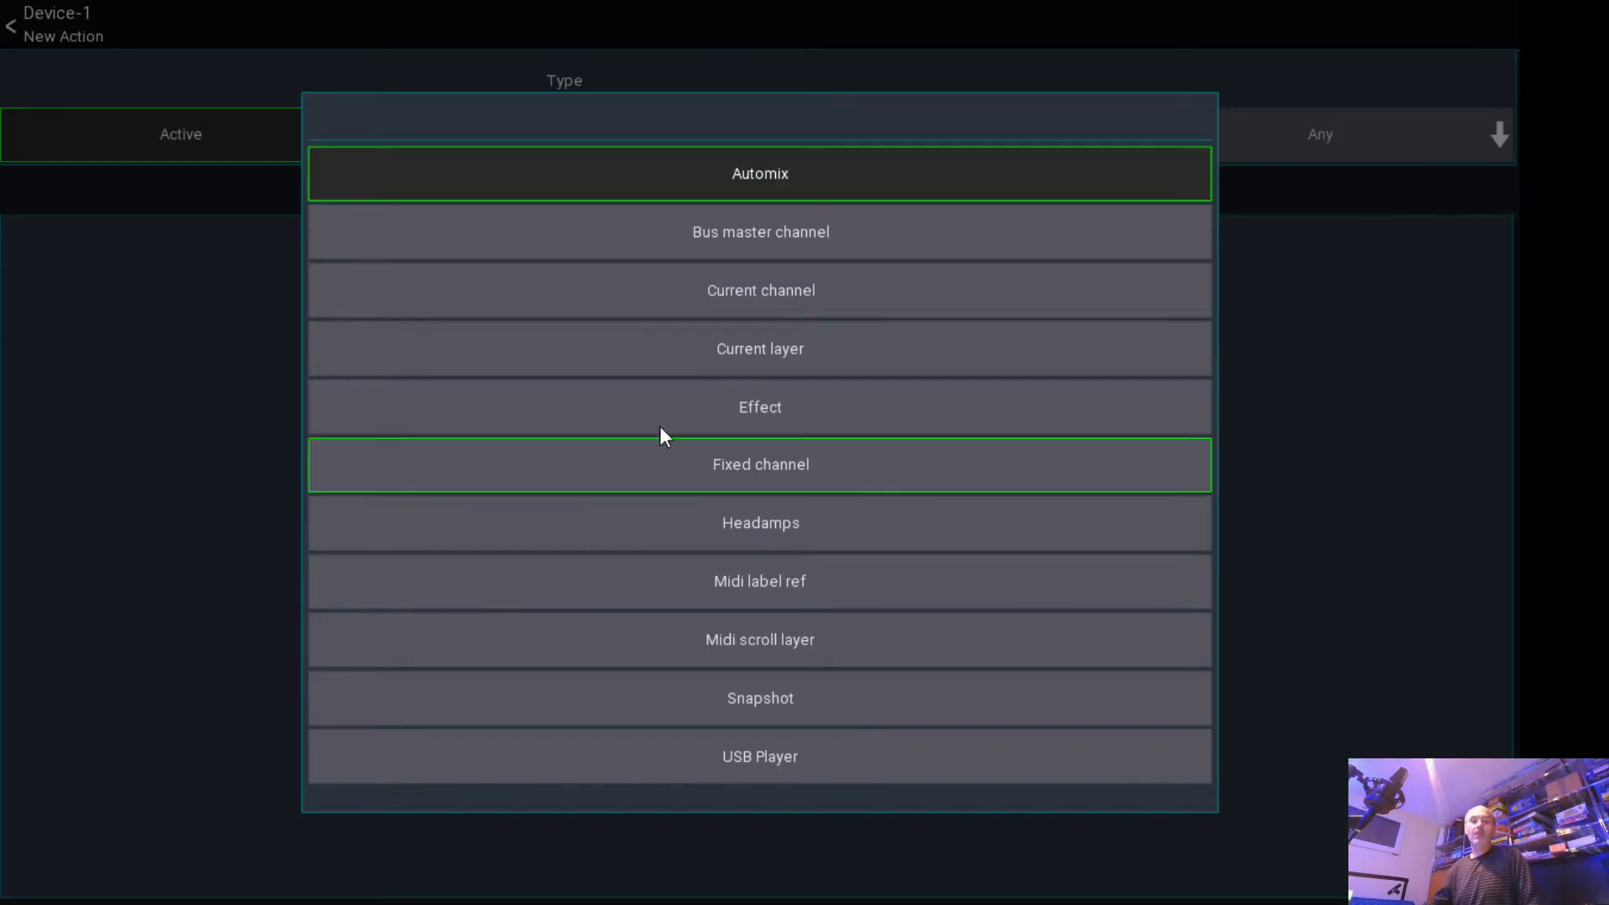
{"action": "left_click", "coordinate": [688, 300]}
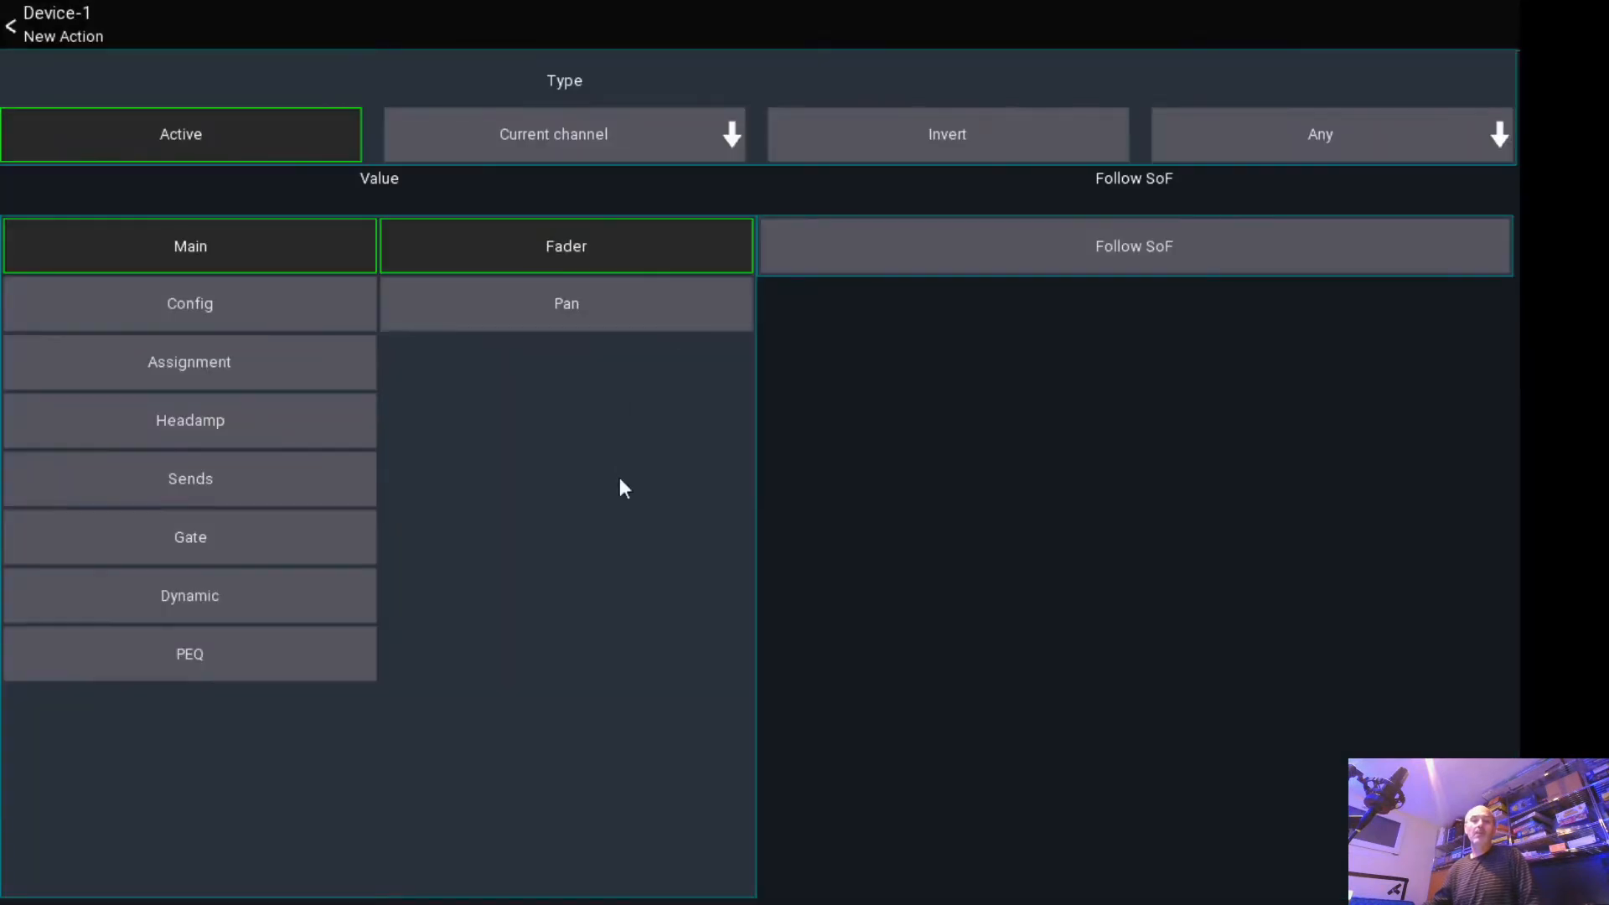
{"action": "left_click", "coordinate": [192, 657]}
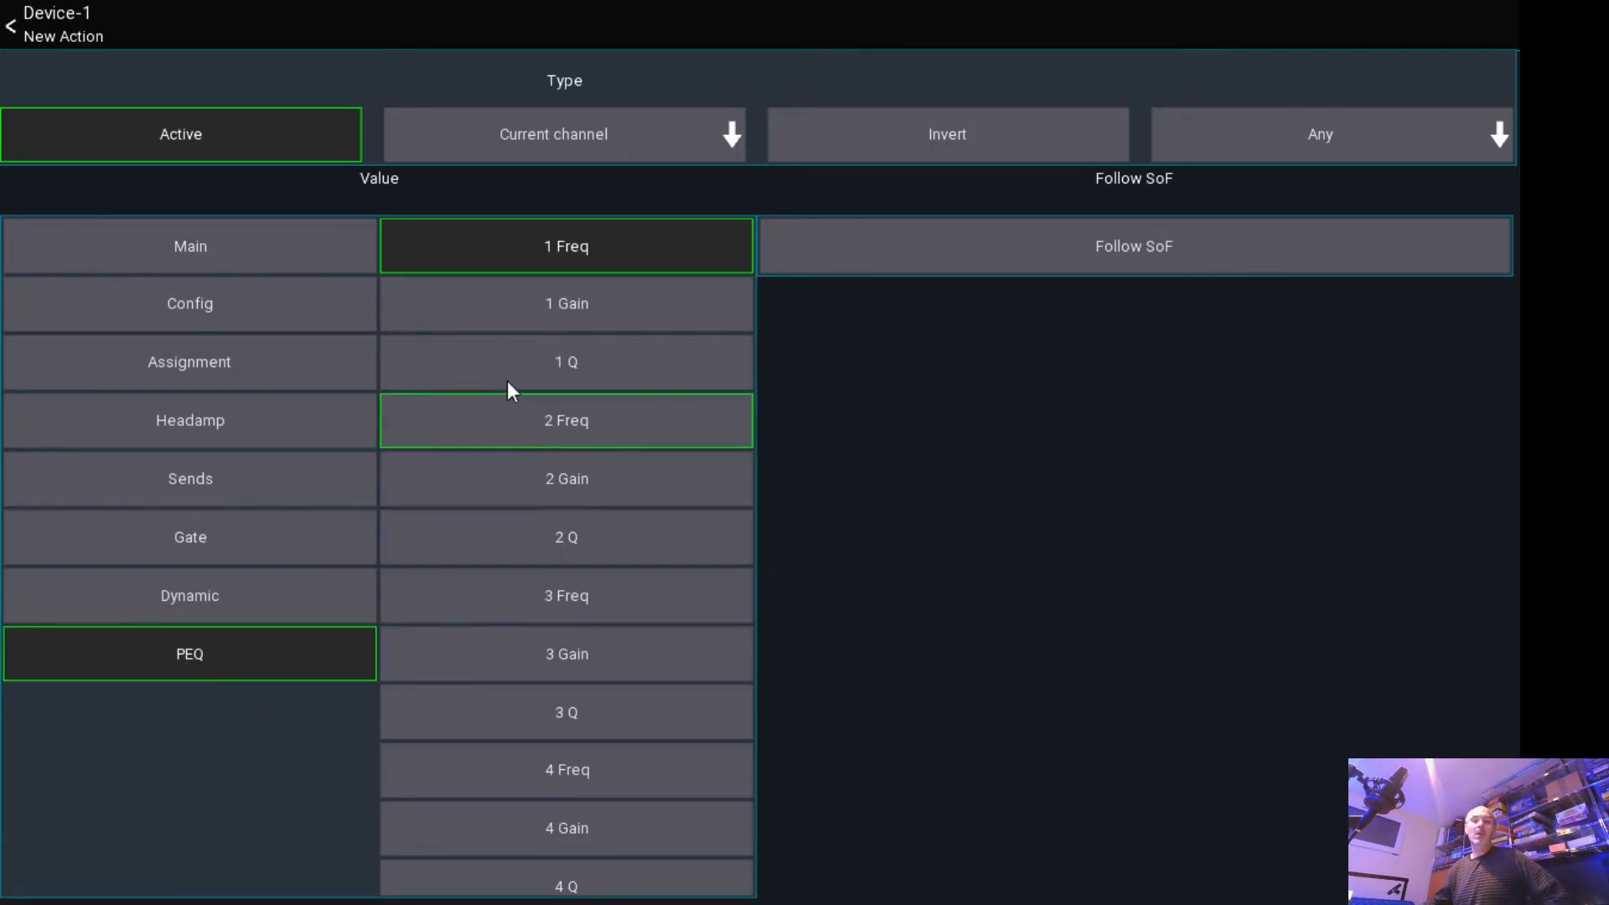
{"action": "left_click", "coordinate": [554, 310]}
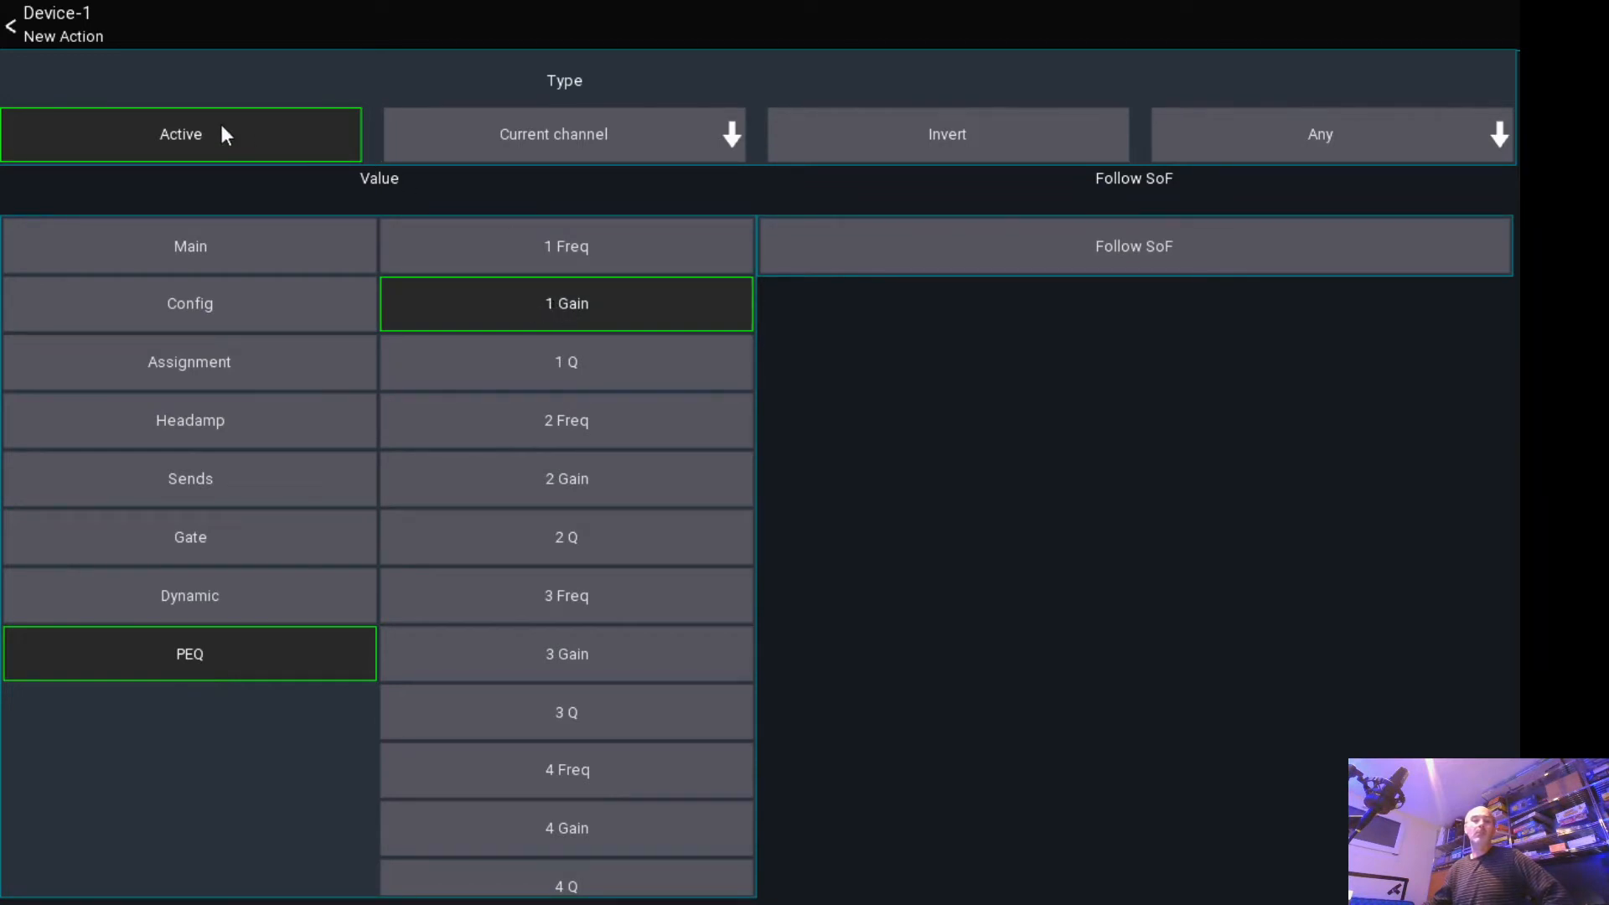
{"action": "left_click", "coordinate": [72, 32]}
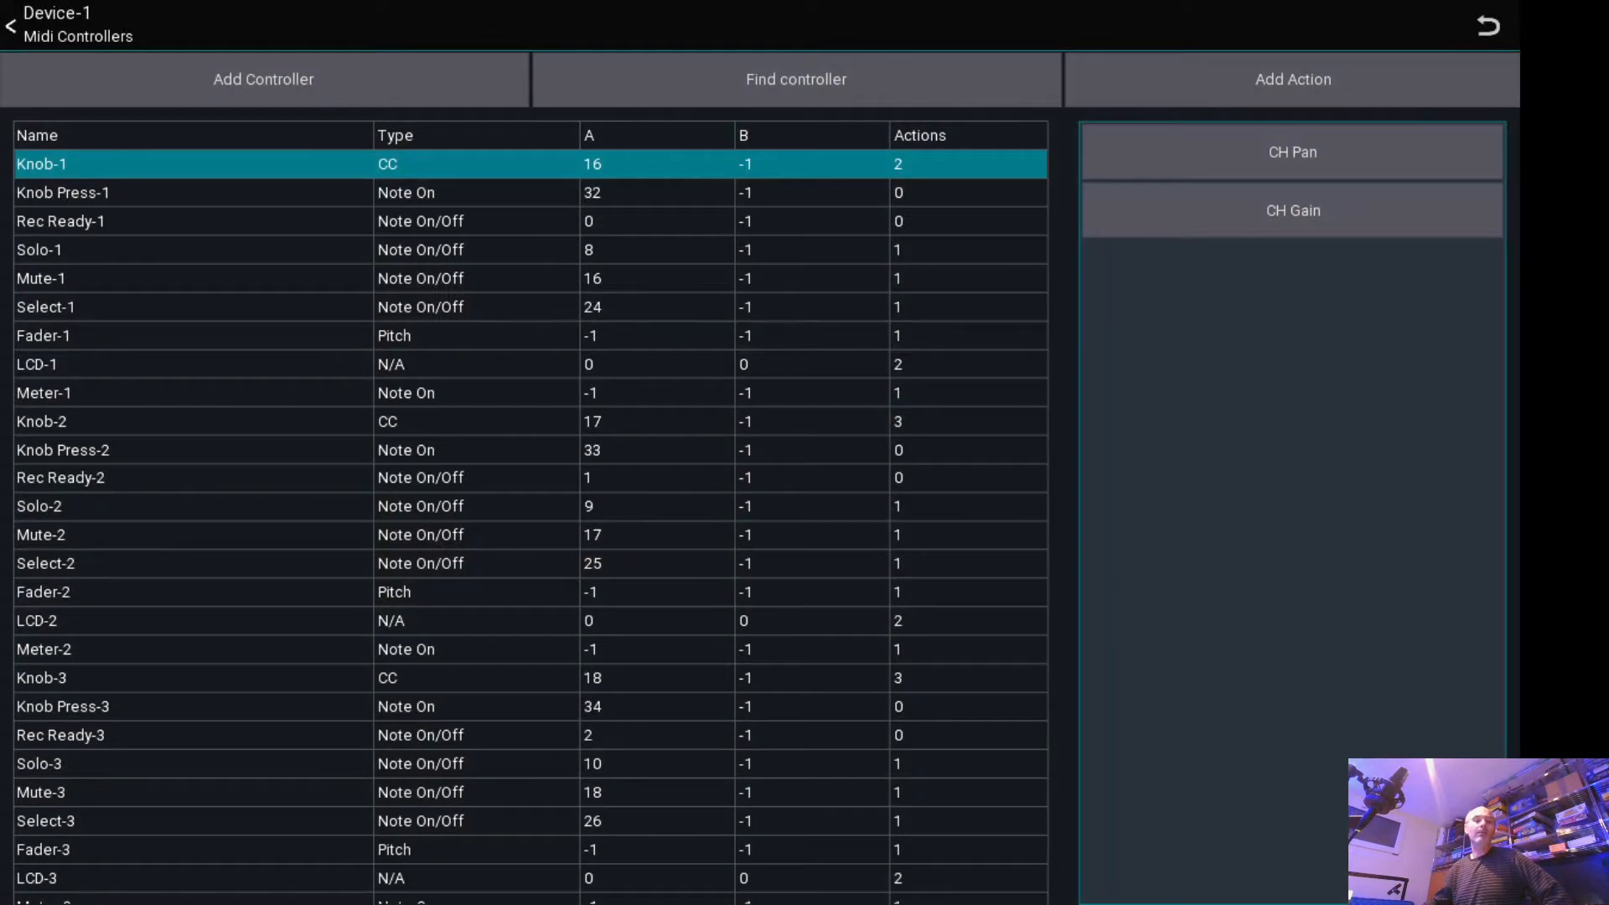
- Add a Current channel action to Knob-1 that controls the Gate threshold (Thr)
{"action": "left_click", "coordinate": [1248, 80]}
{"action": "left_click", "coordinate": [625, 139]}
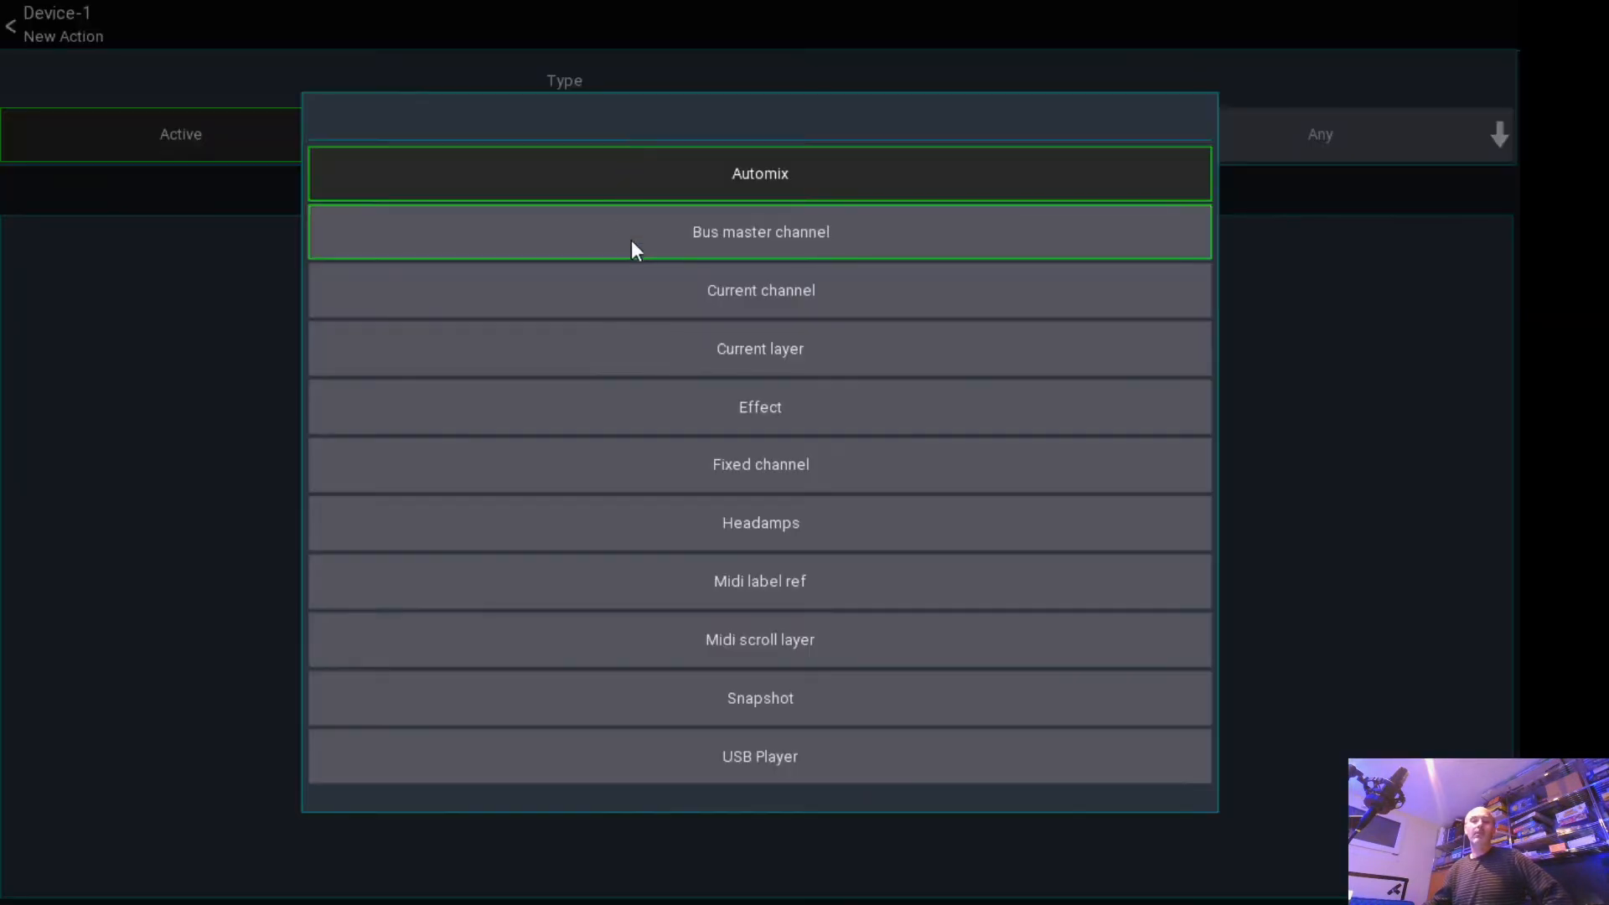
{"action": "left_click", "coordinate": [645, 294]}
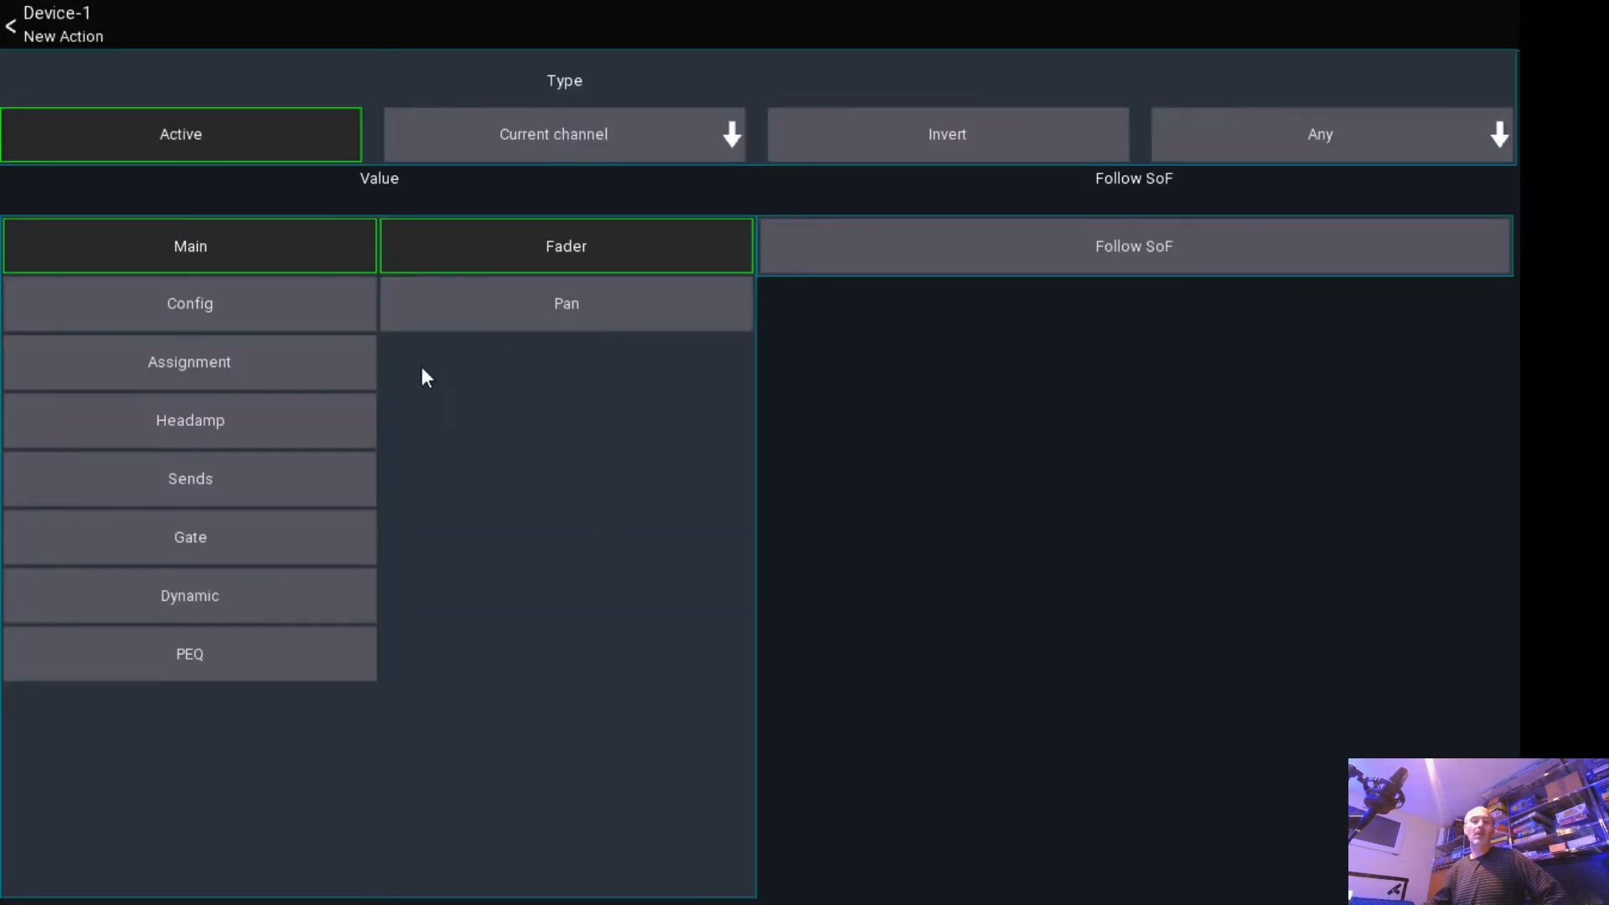
{"action": "left_click", "coordinate": [218, 534]}
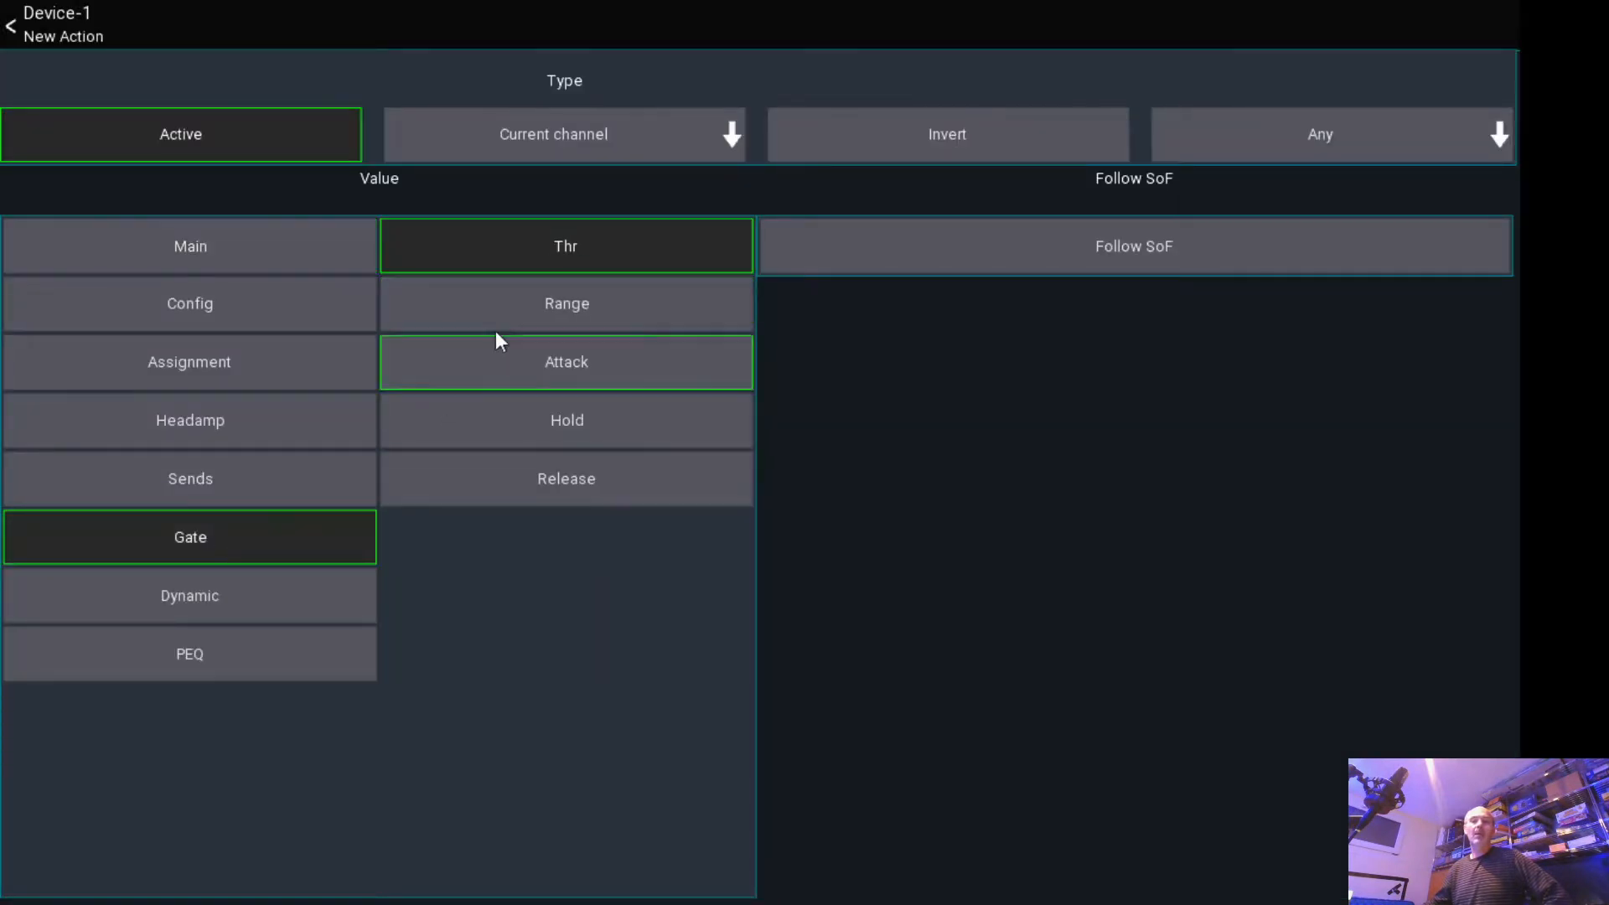
{"action": "left_click", "coordinate": [74, 26]}
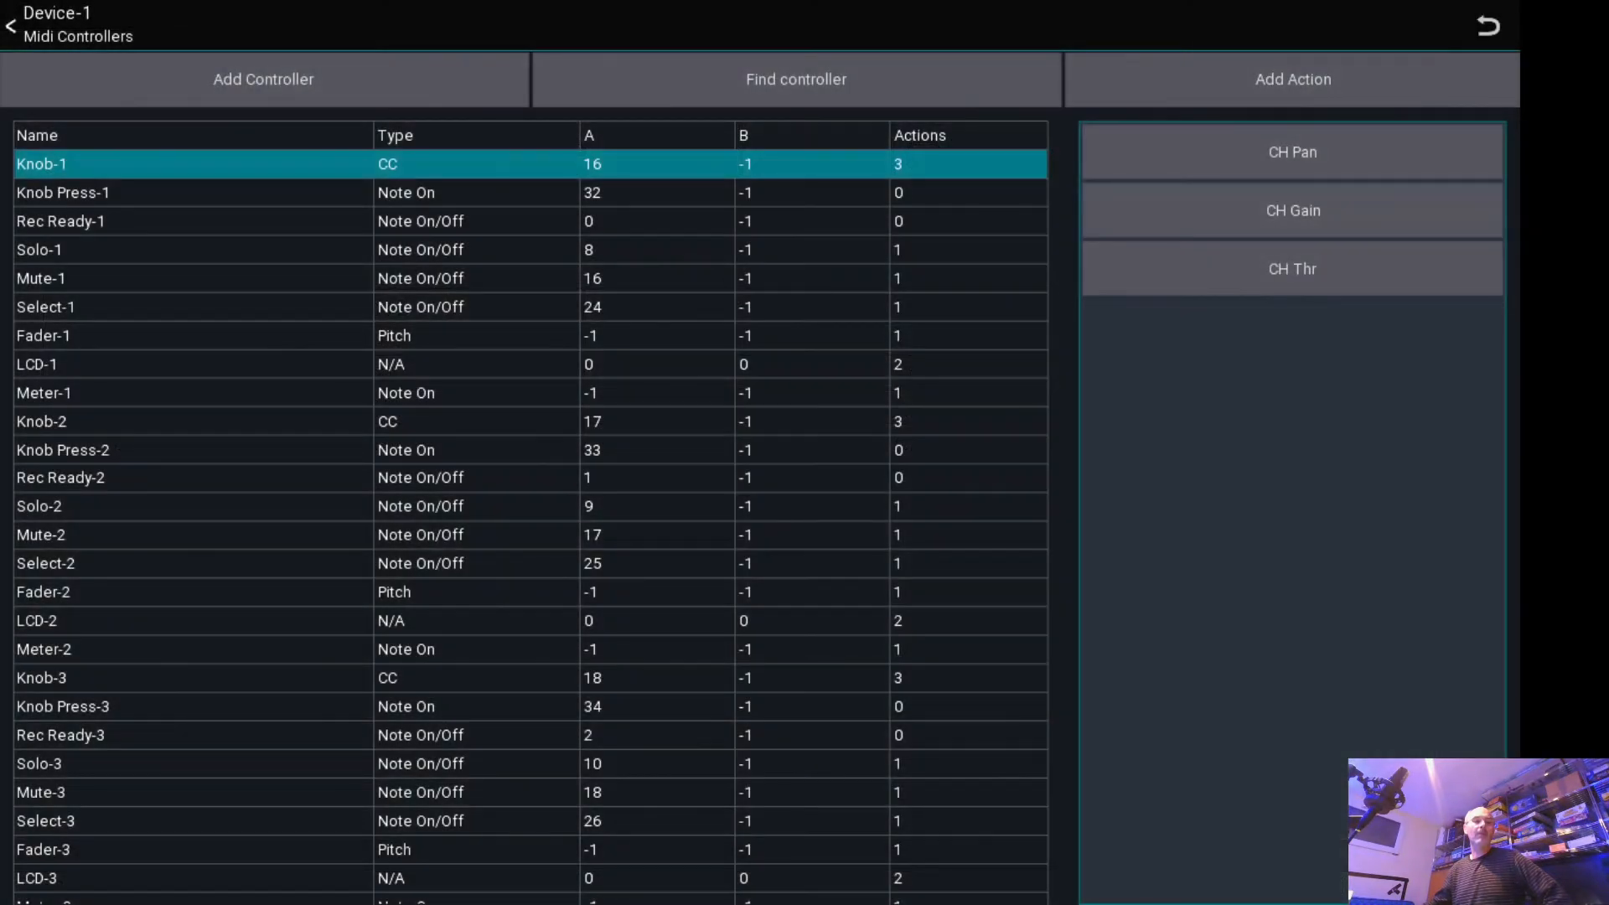
- Add a Current channel action to Knob-1 that controls the Dynamic threshold (Thr)
{"action": "left_click", "coordinate": [1252, 75]}
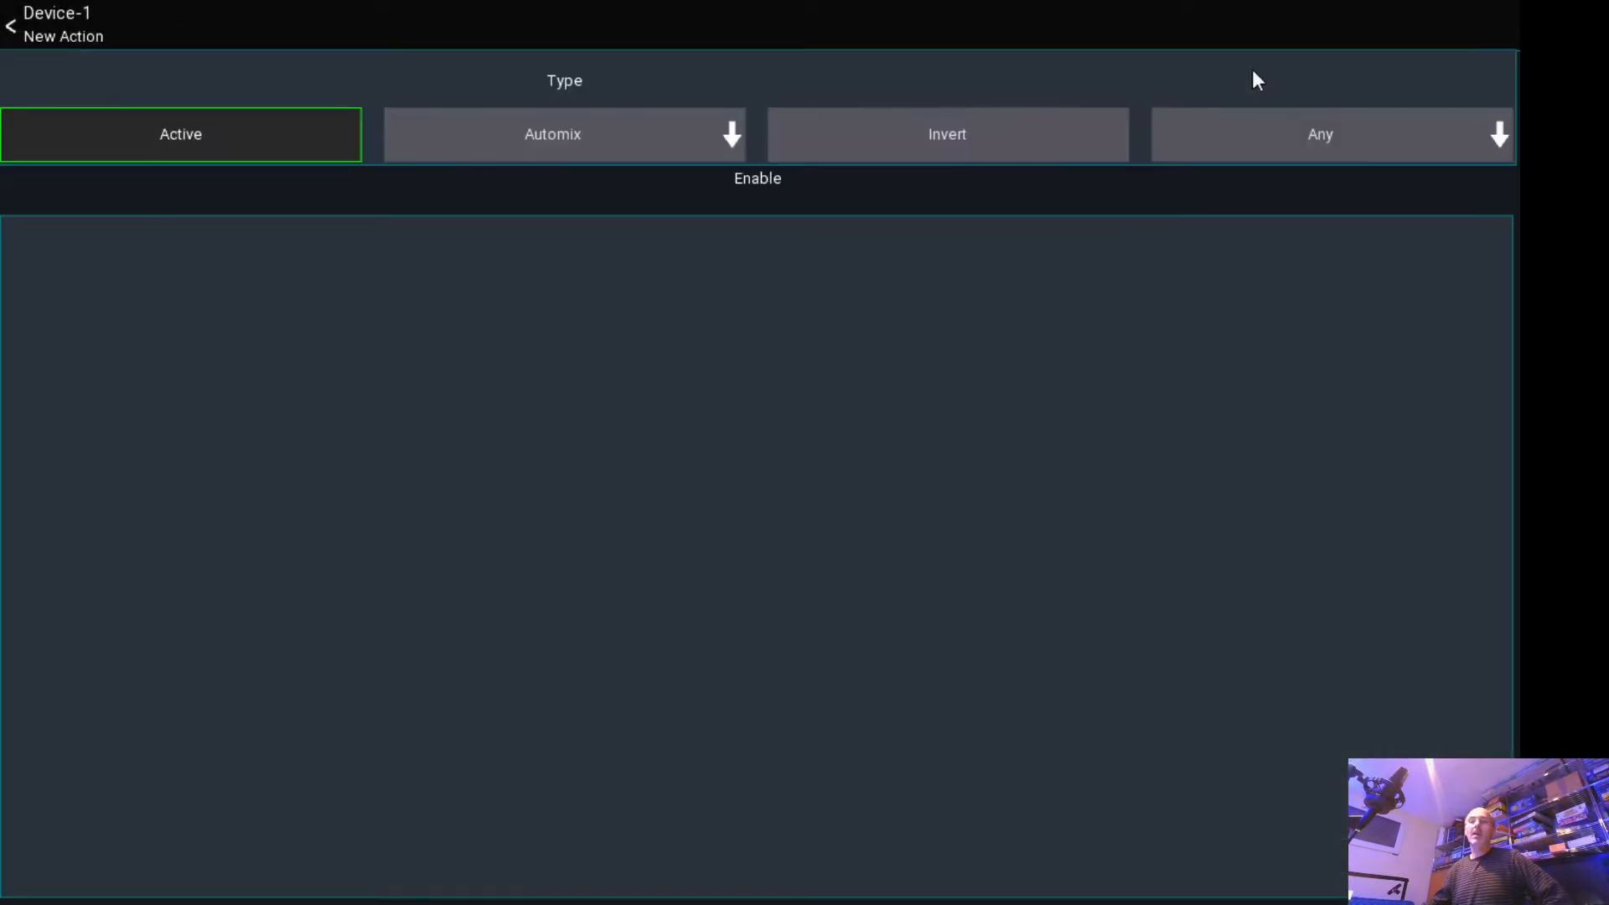
{"action": "left_click", "coordinate": [582, 147]}
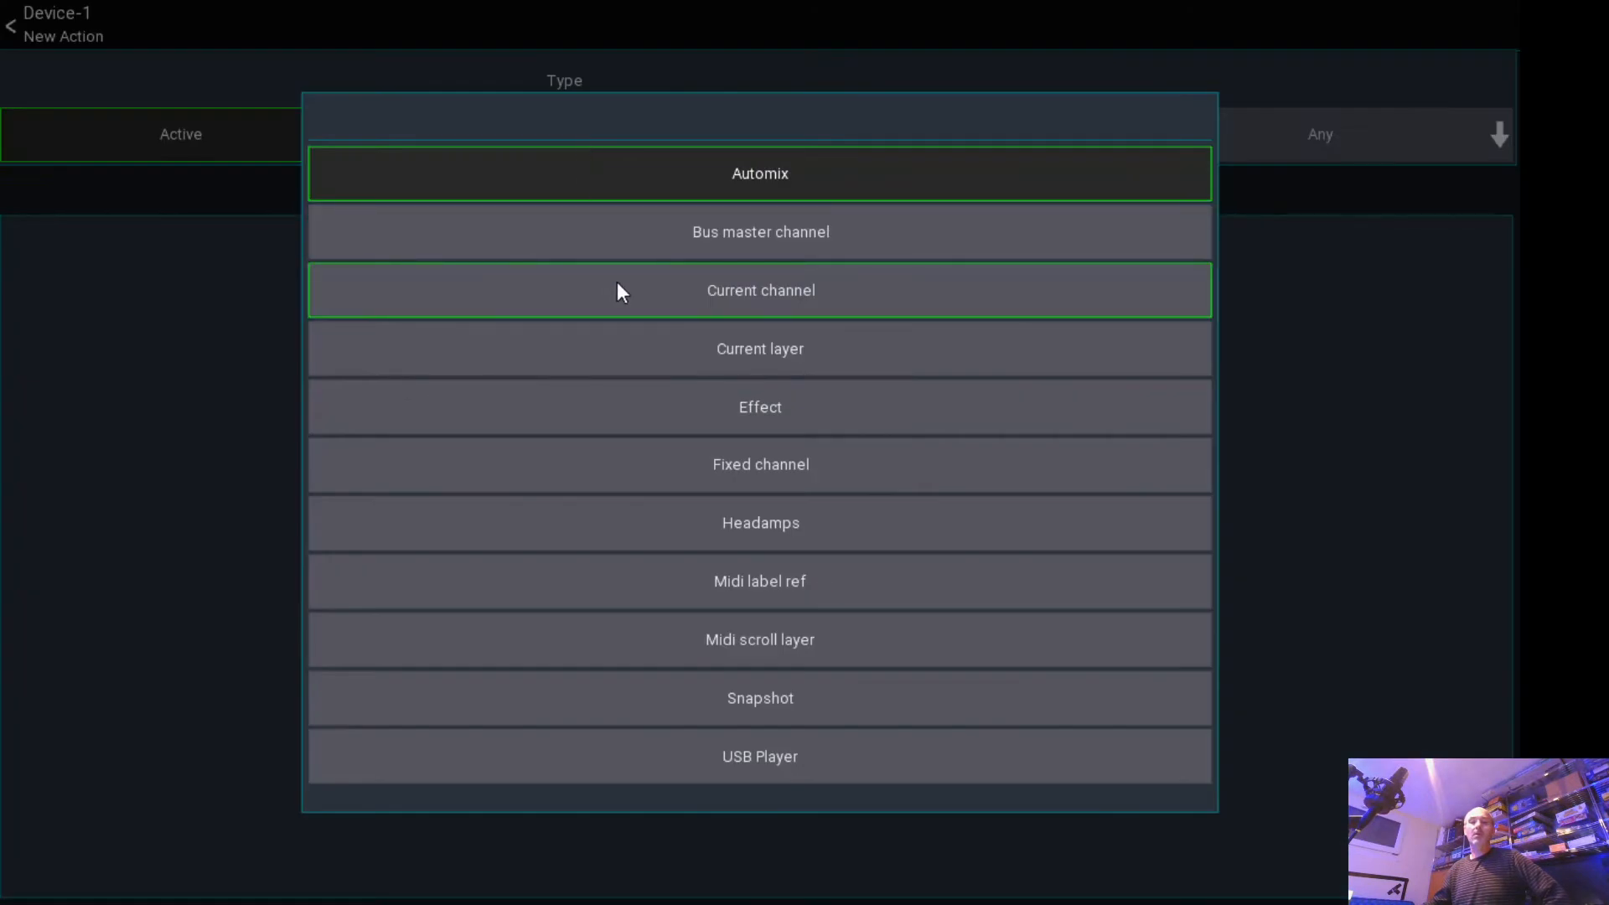
{"action": "left_click", "coordinate": [617, 286]}
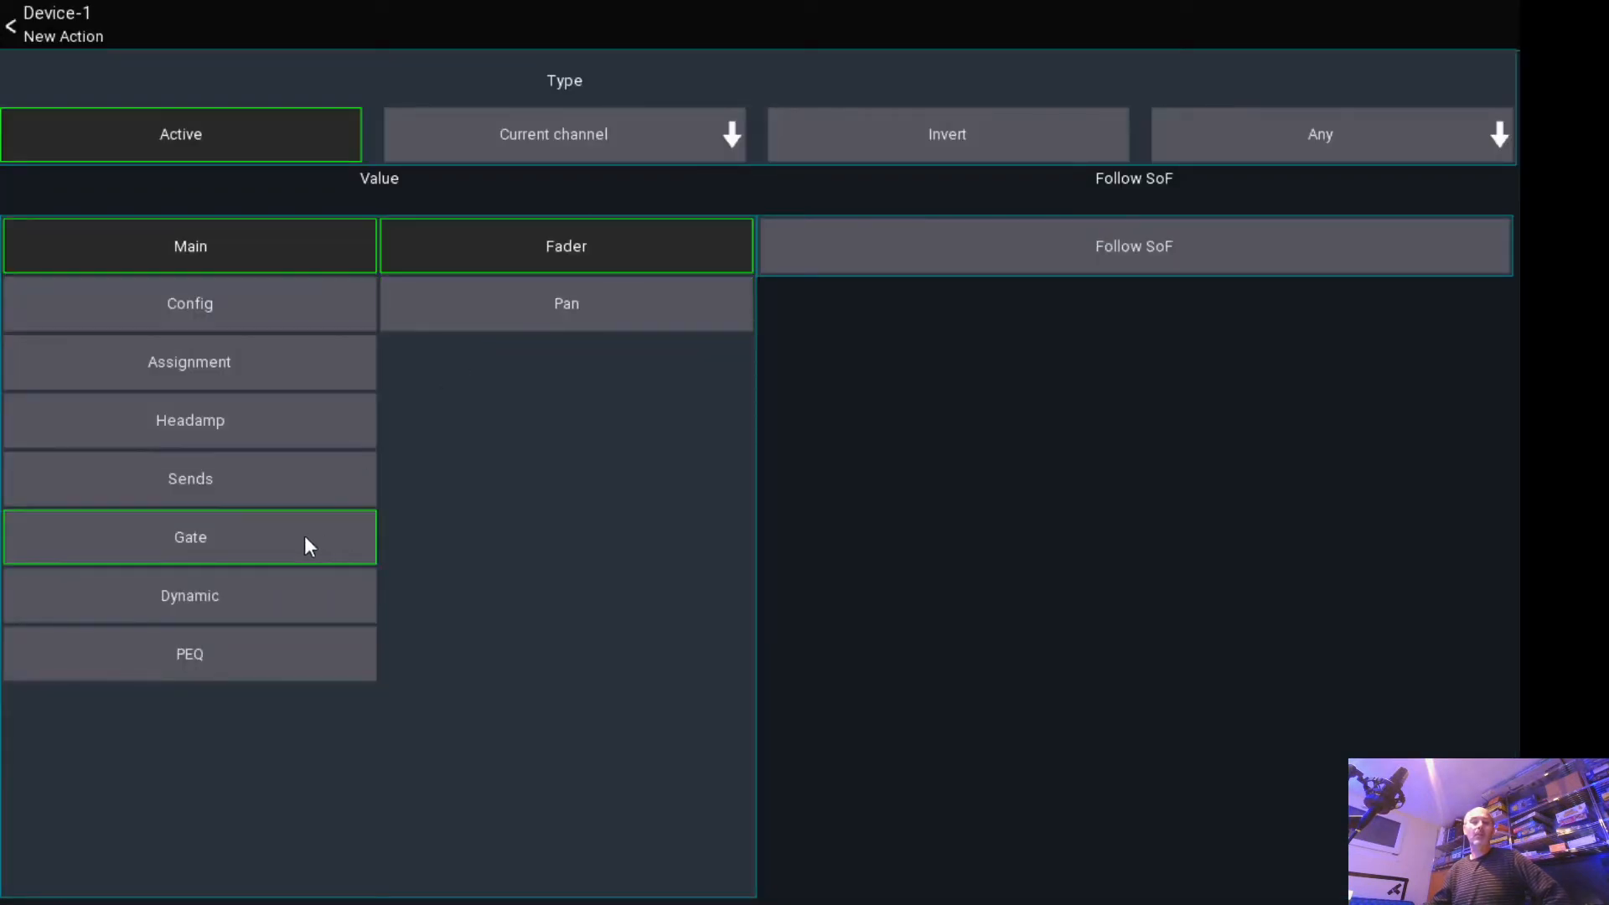
{"action": "left_click", "coordinate": [203, 606]}
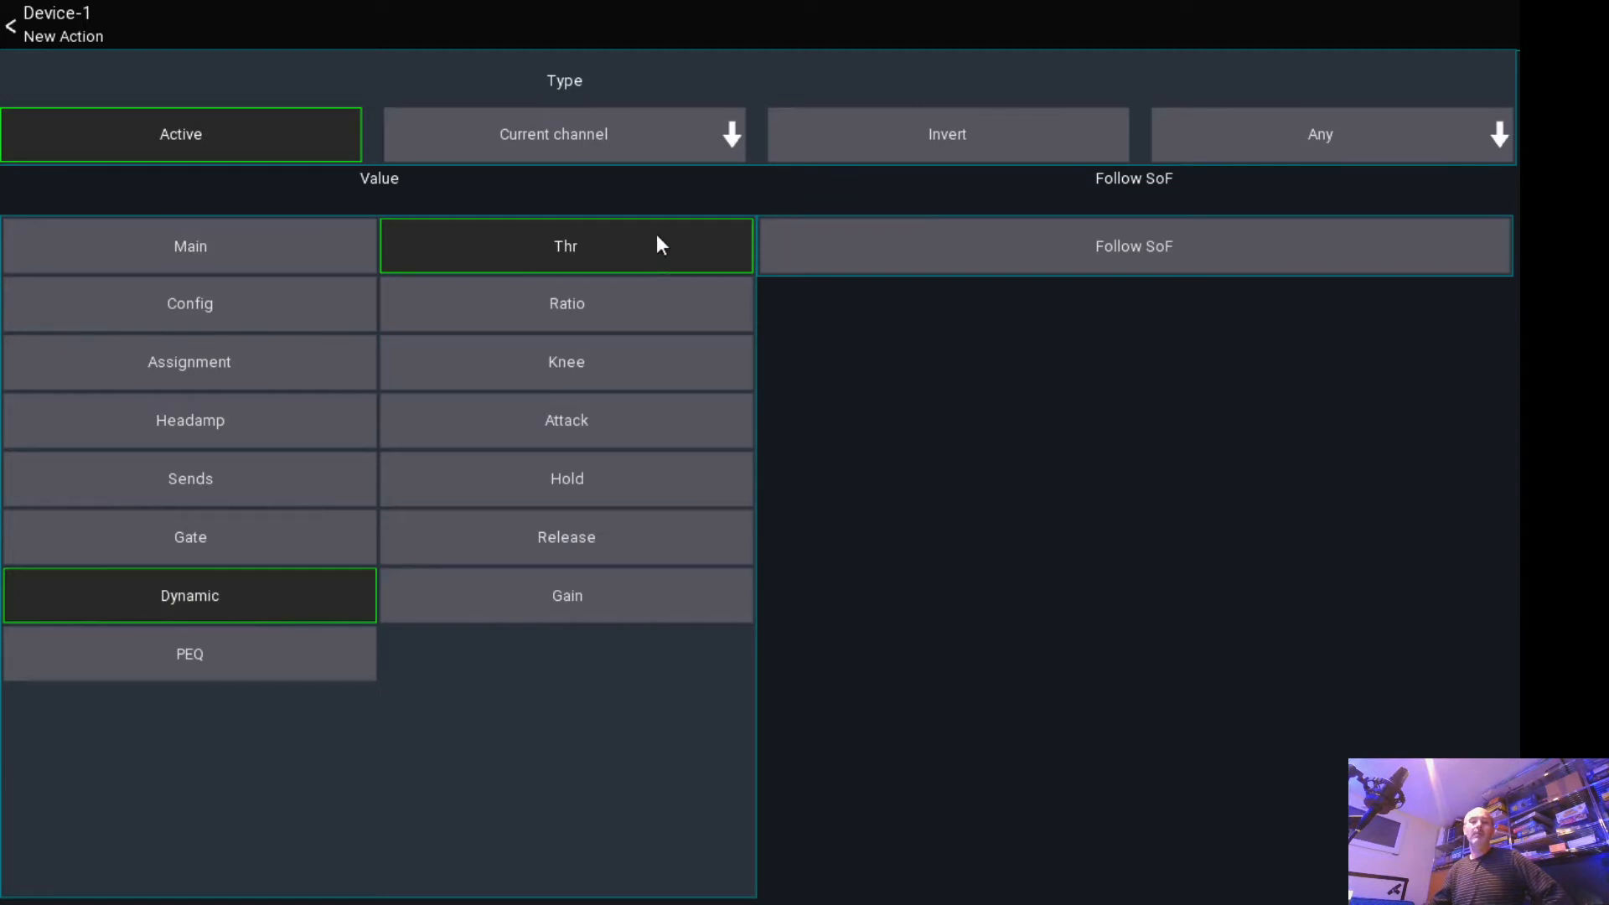
{"action": "left_click", "coordinate": [81, 26]}
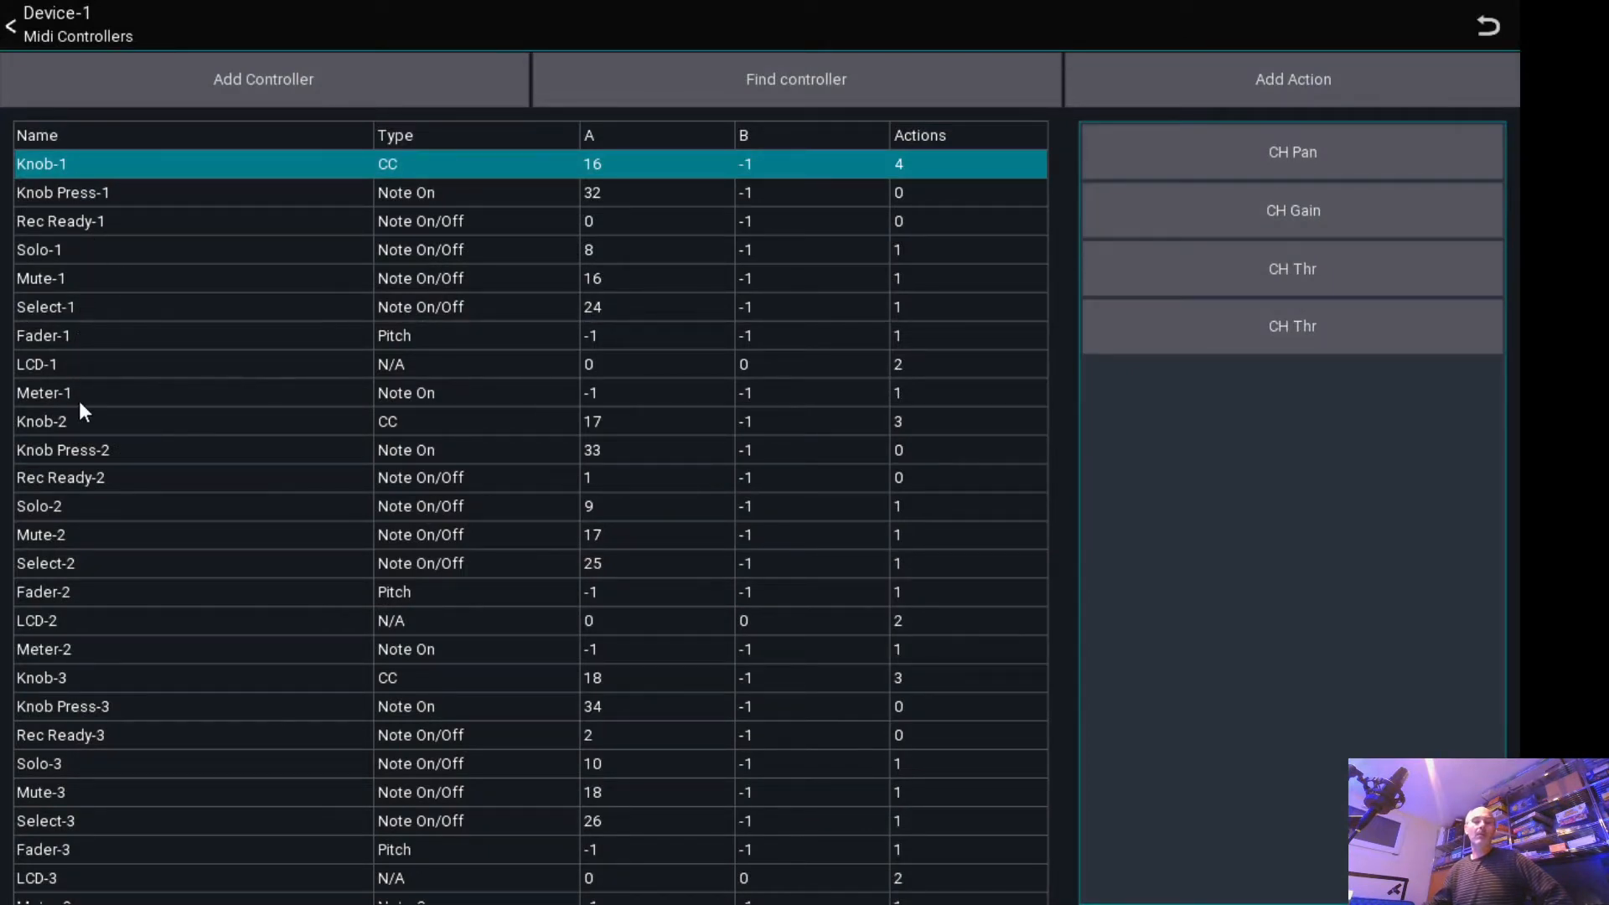
- Delete the CH Ratio action from Knob-2
{"action": "left_click", "coordinate": [70, 424]}
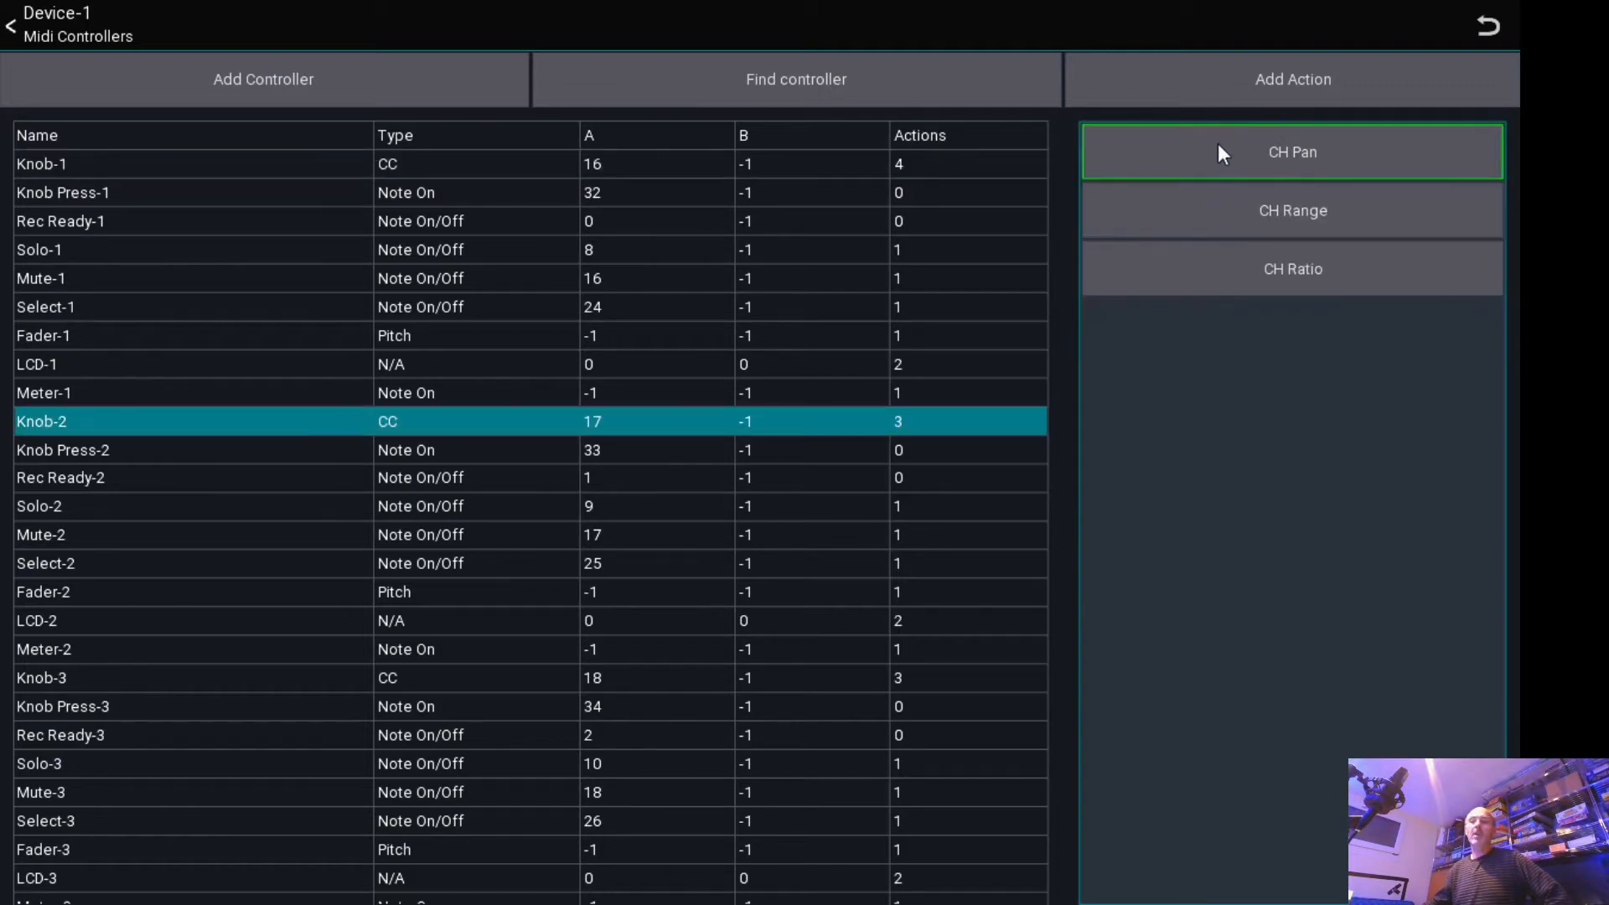
{"action": "left_click", "coordinate": [1211, 277]}
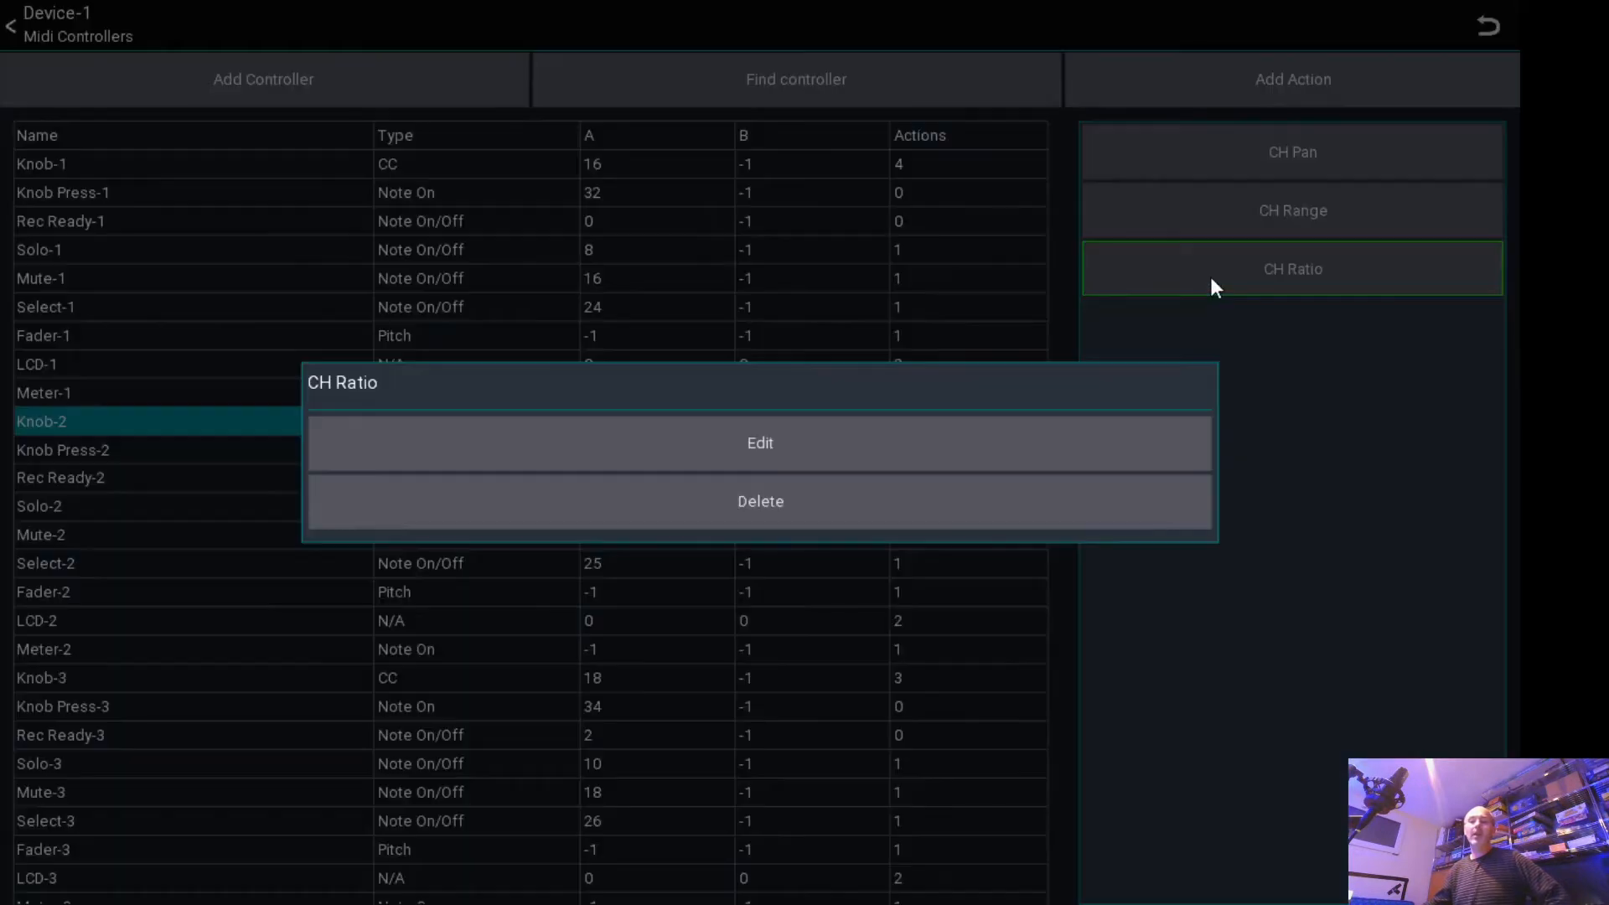
{"action": "left_click", "coordinate": [860, 505]}
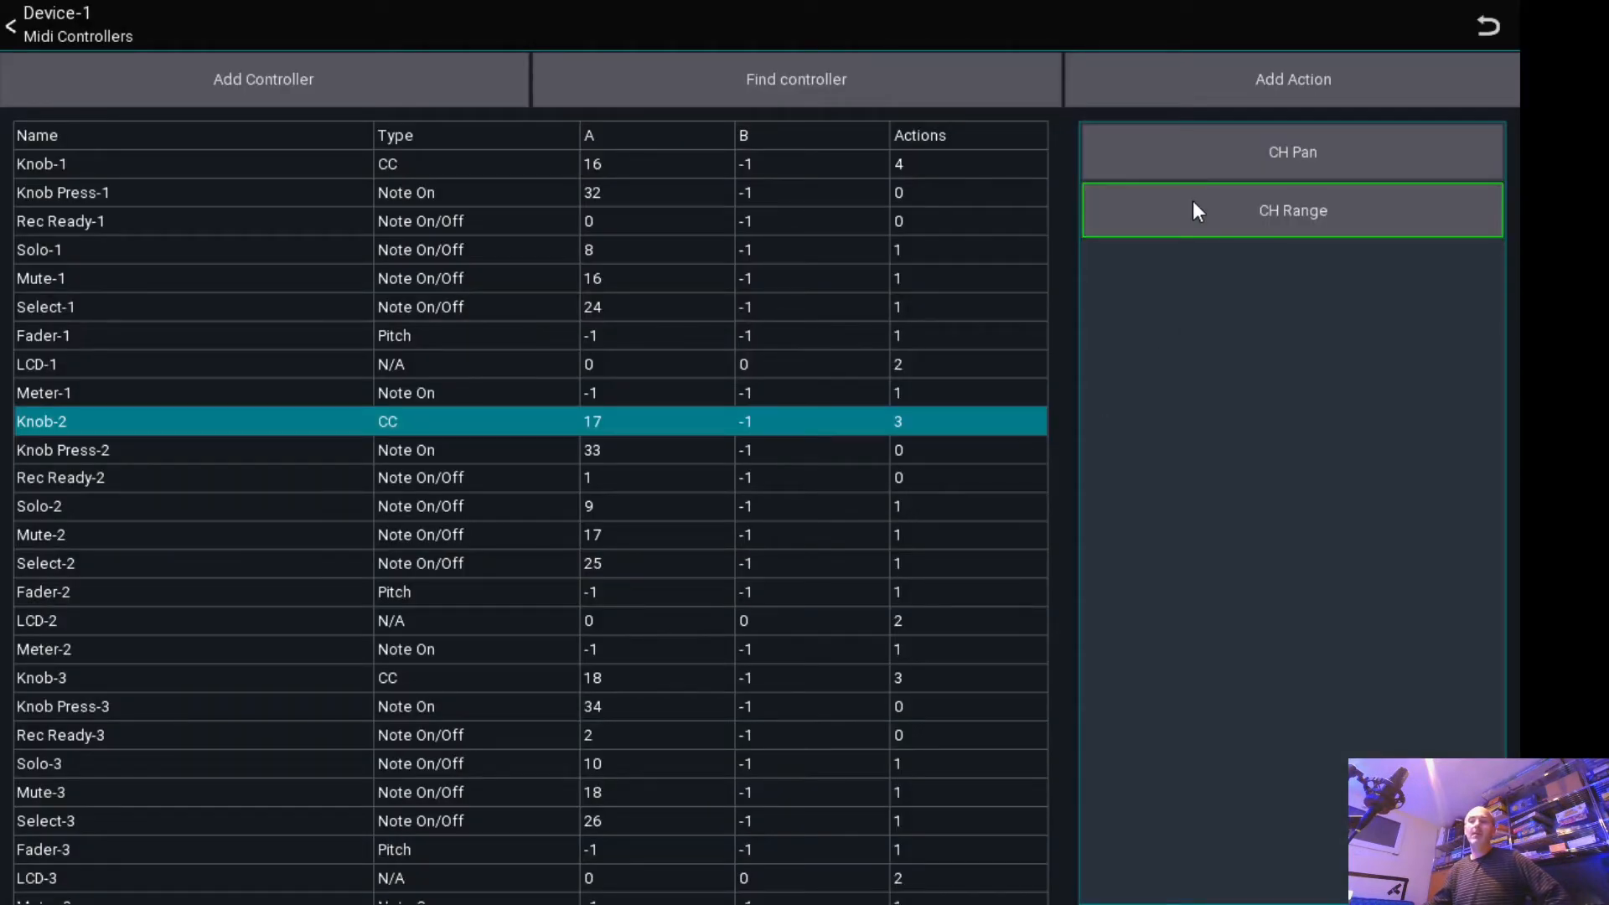
- Delete the CH Range action from Knob-2, and check the settings of its CH Pan action
{"action": "left_click", "coordinate": [1197, 211]}
{"action": "left_click", "coordinate": [802, 503]}
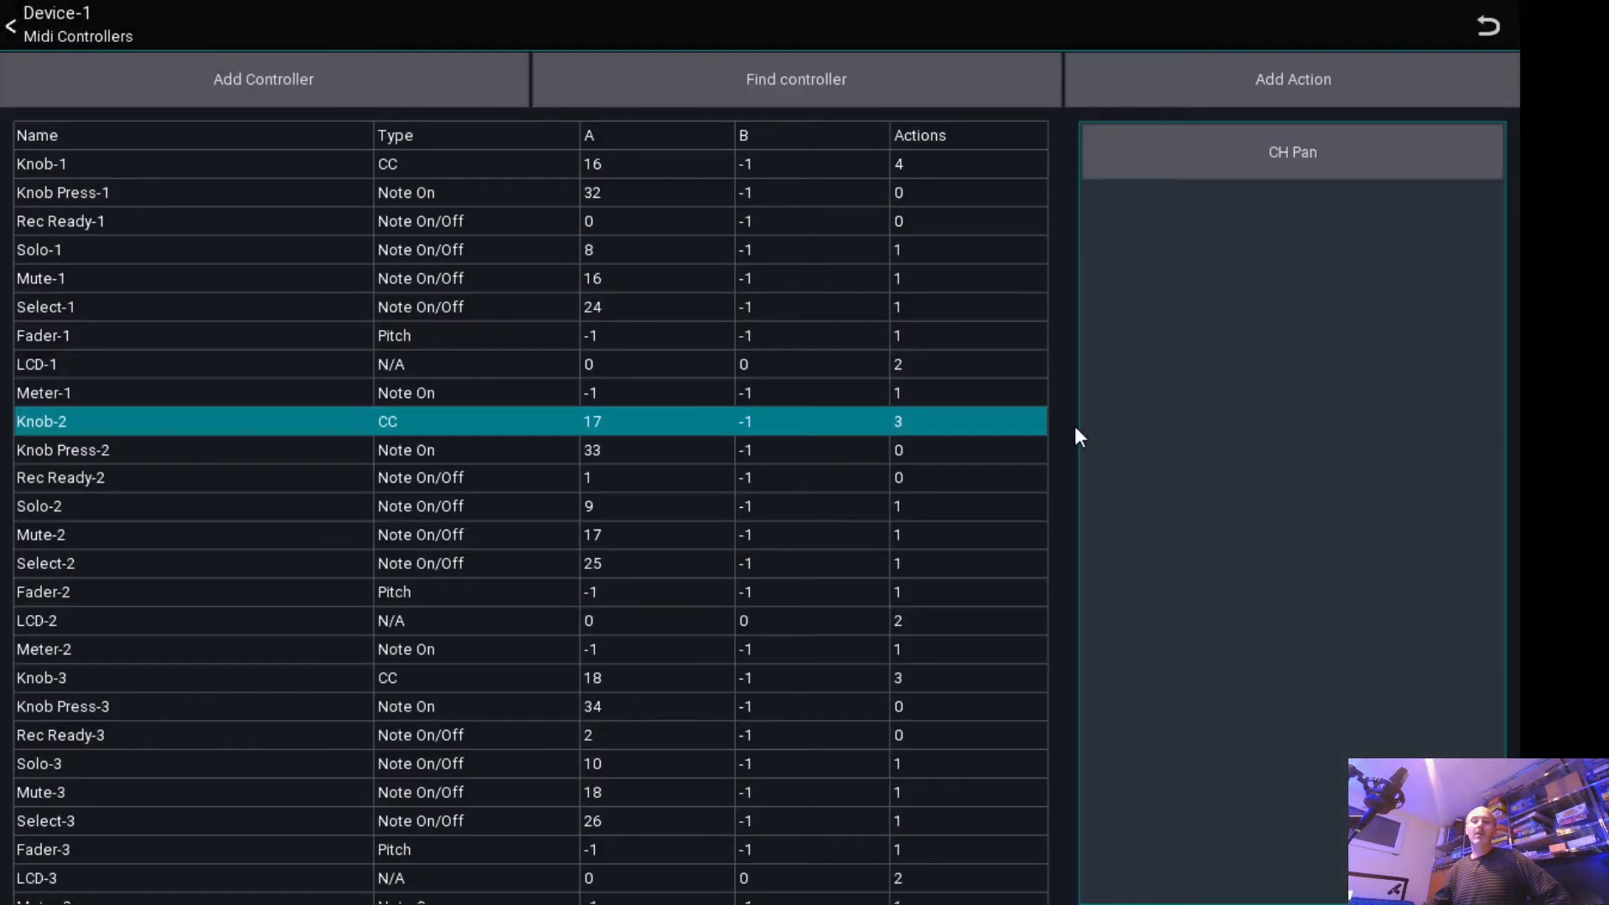
{"action": "left_click", "coordinate": [1228, 157]}
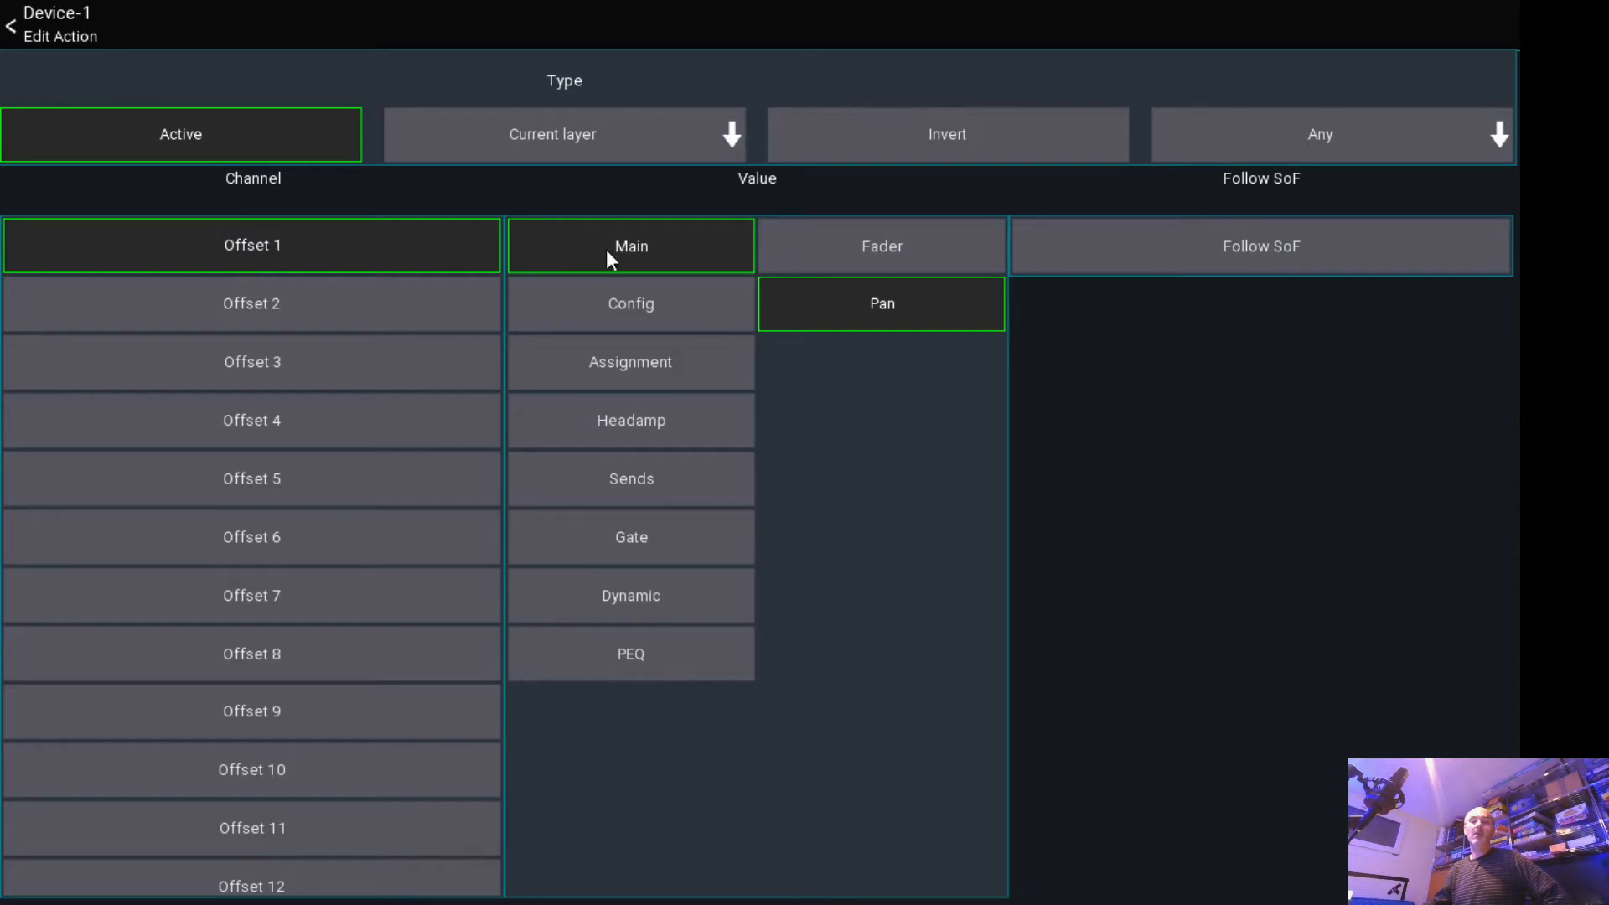
{"action": "left_click", "coordinate": [50, 25]}
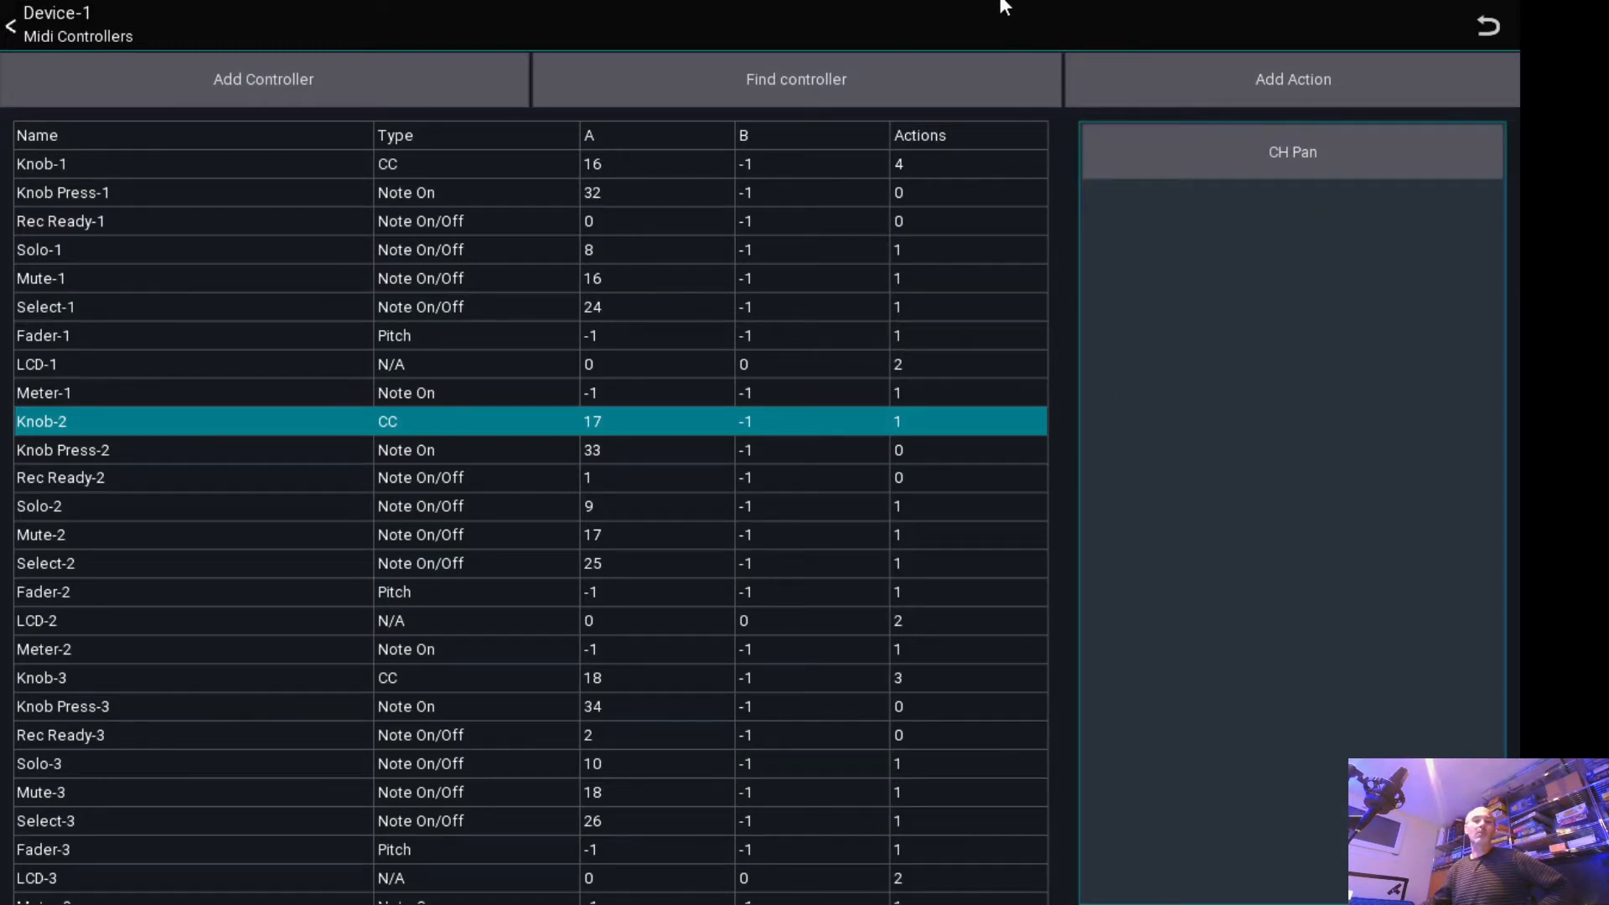
- Add a Current channel action to Knob-2 that controls PEQ 1 Freq
{"action": "left_click", "coordinate": [1262, 90]}
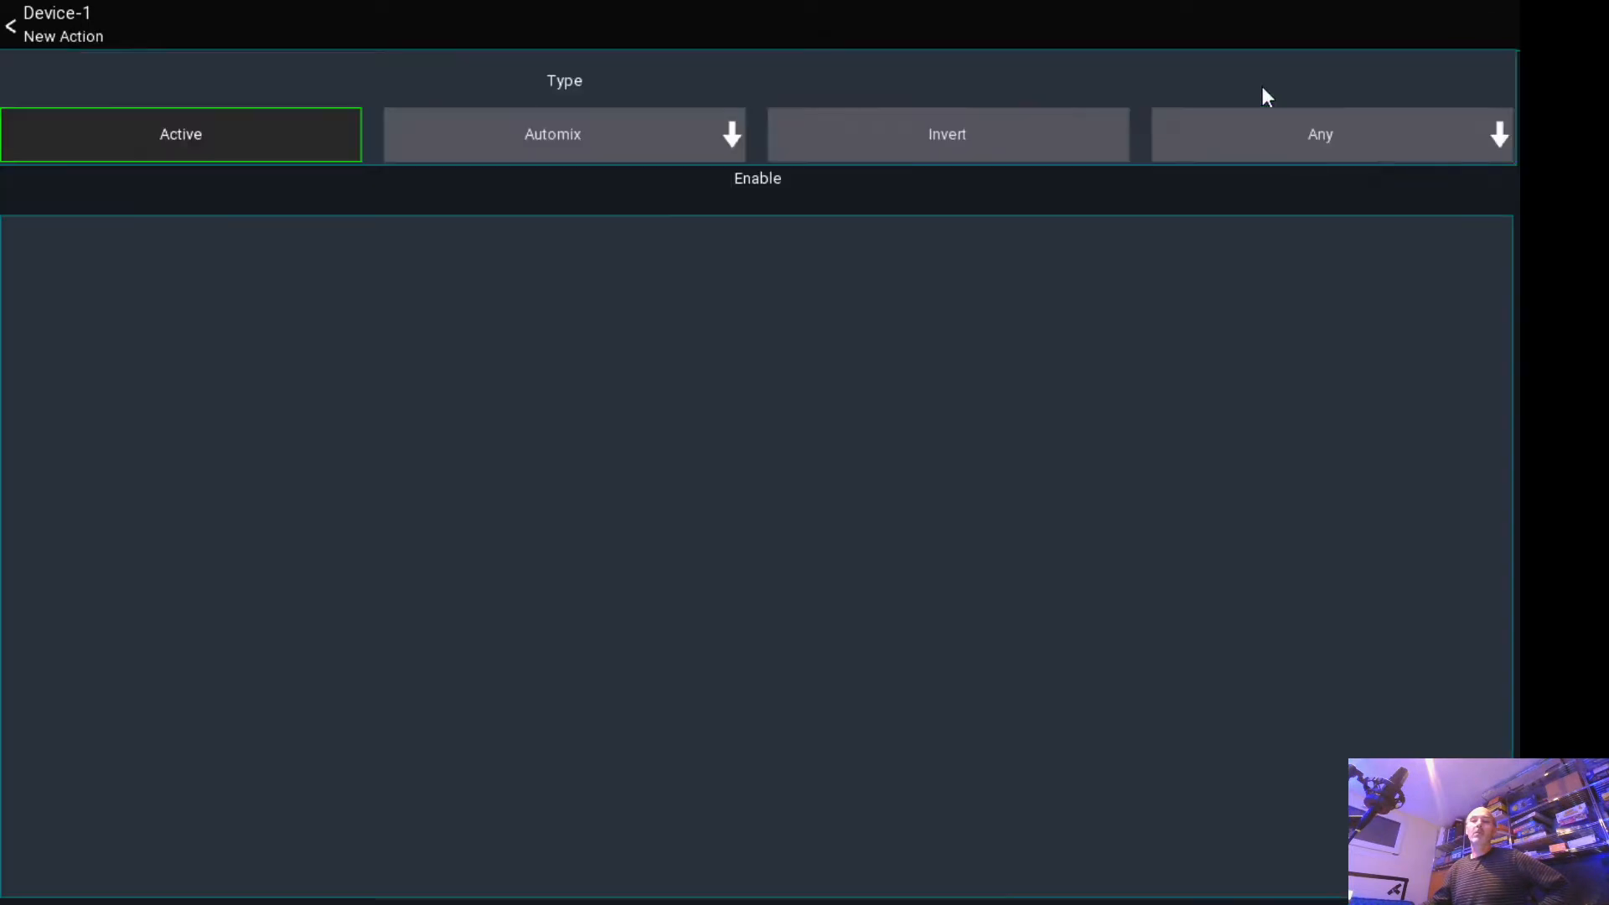
{"action": "left_click", "coordinate": [550, 147]}
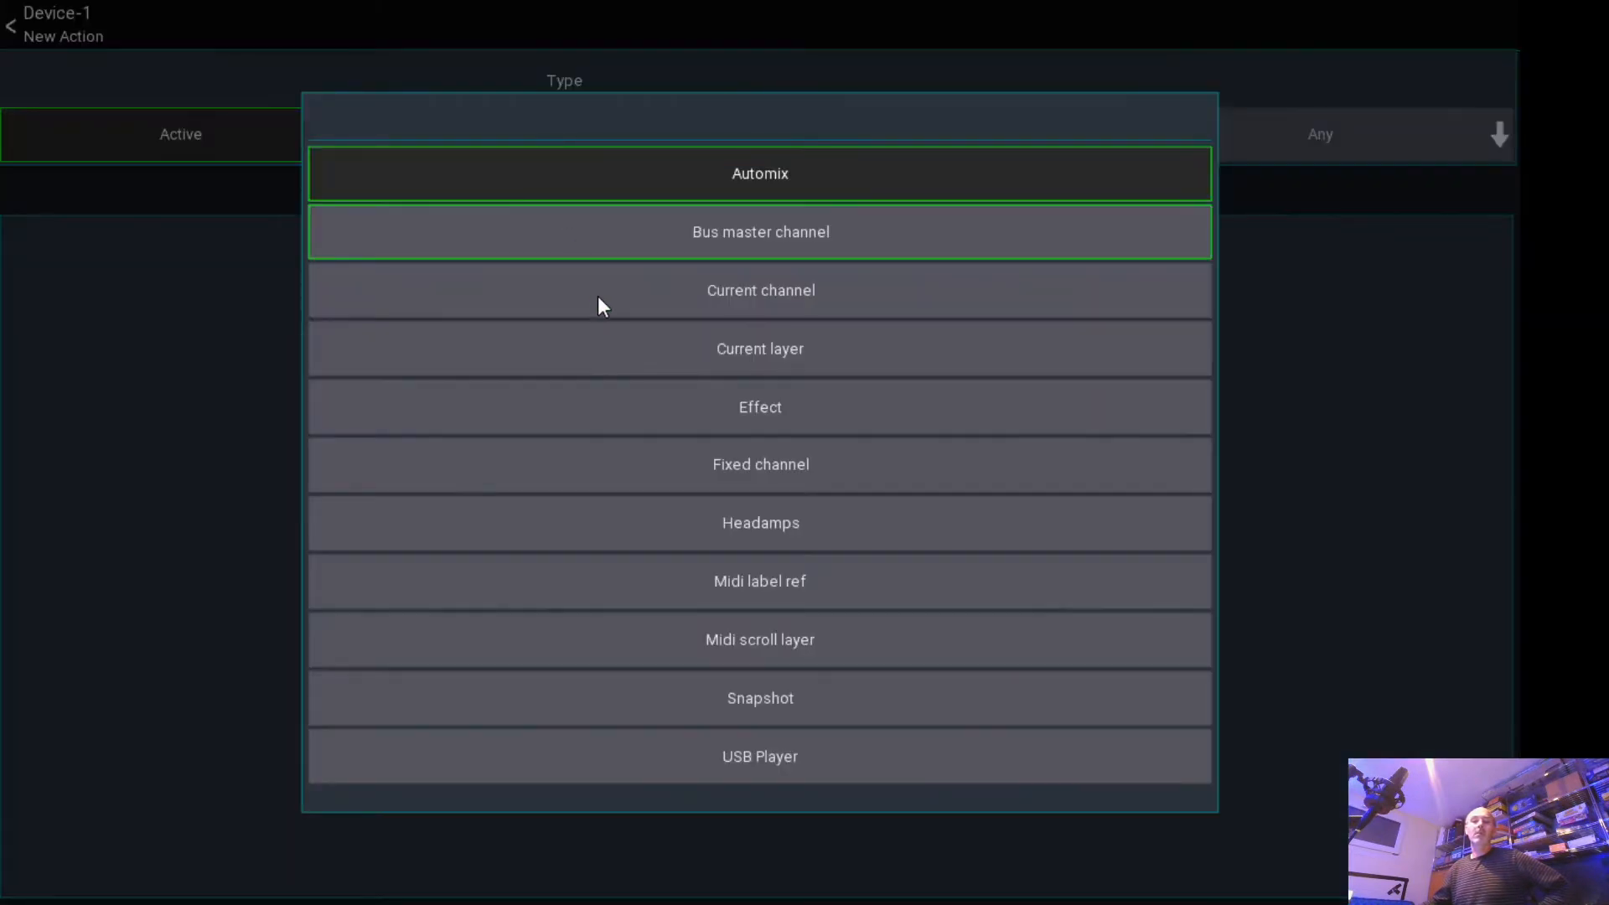
{"action": "left_click", "coordinate": [649, 293]}
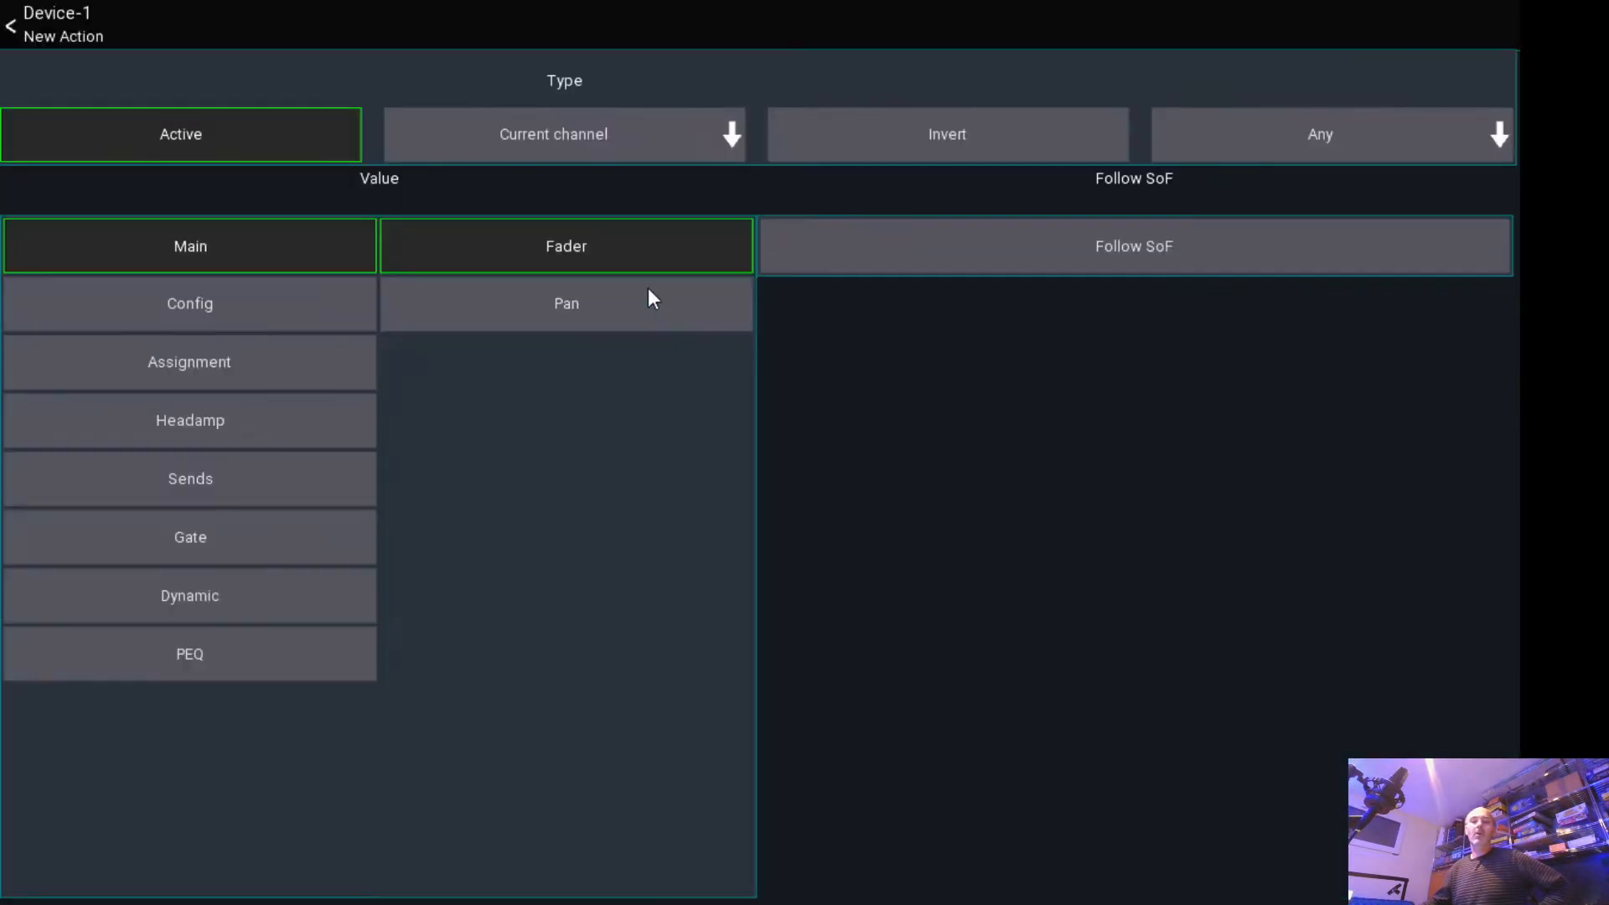
{"action": "left_click", "coordinate": [191, 655]}
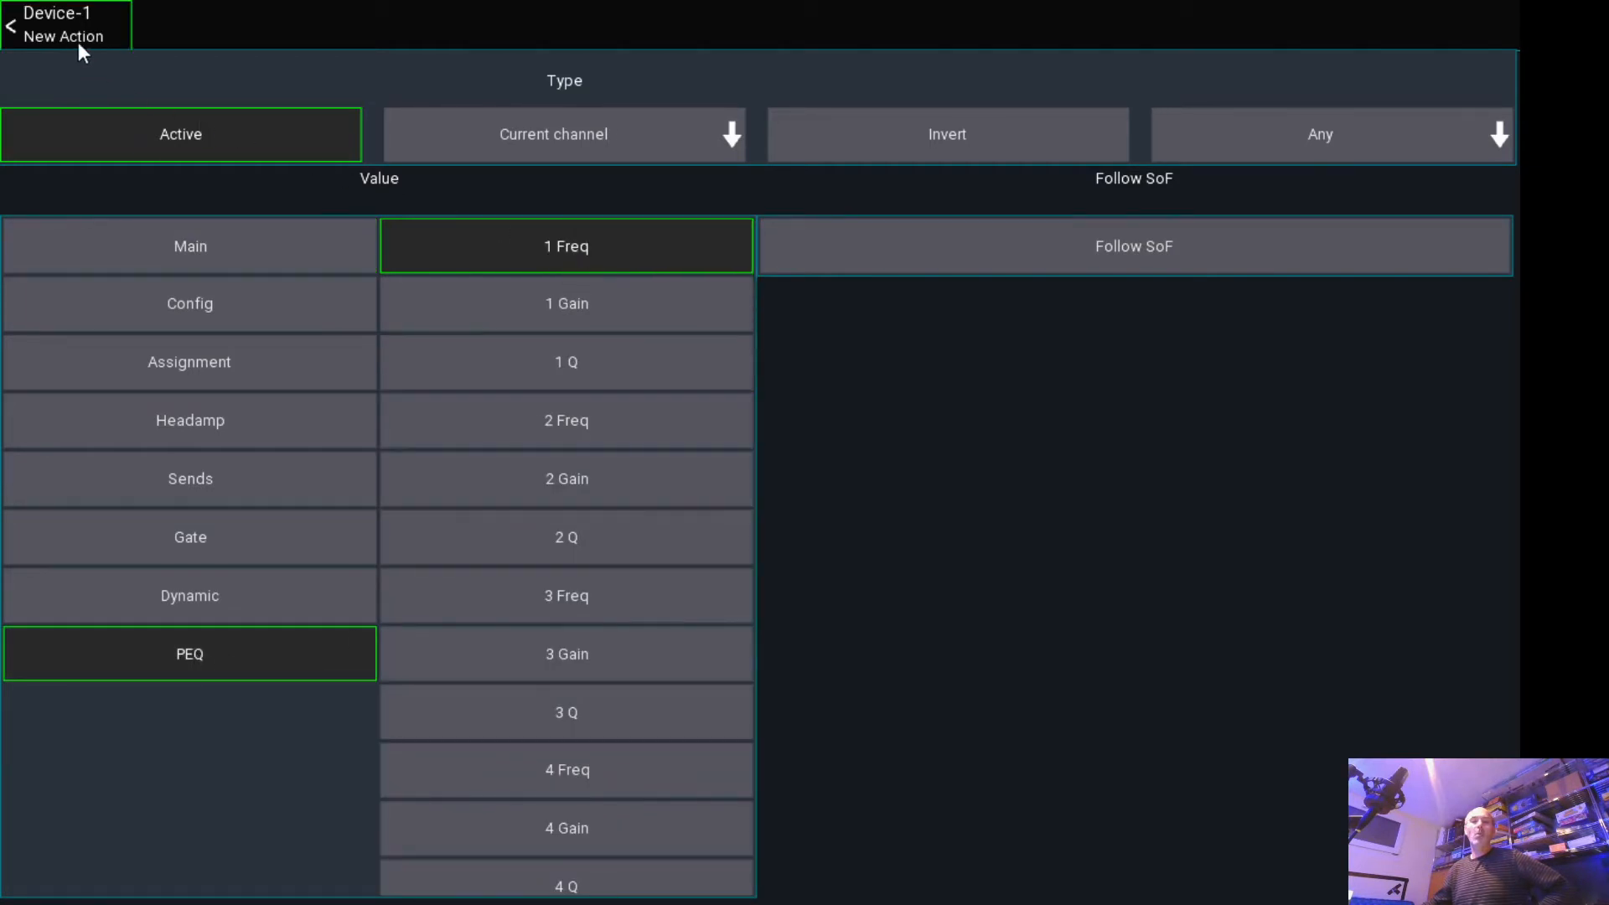
{"action": "left_click", "coordinate": [54, 32]}
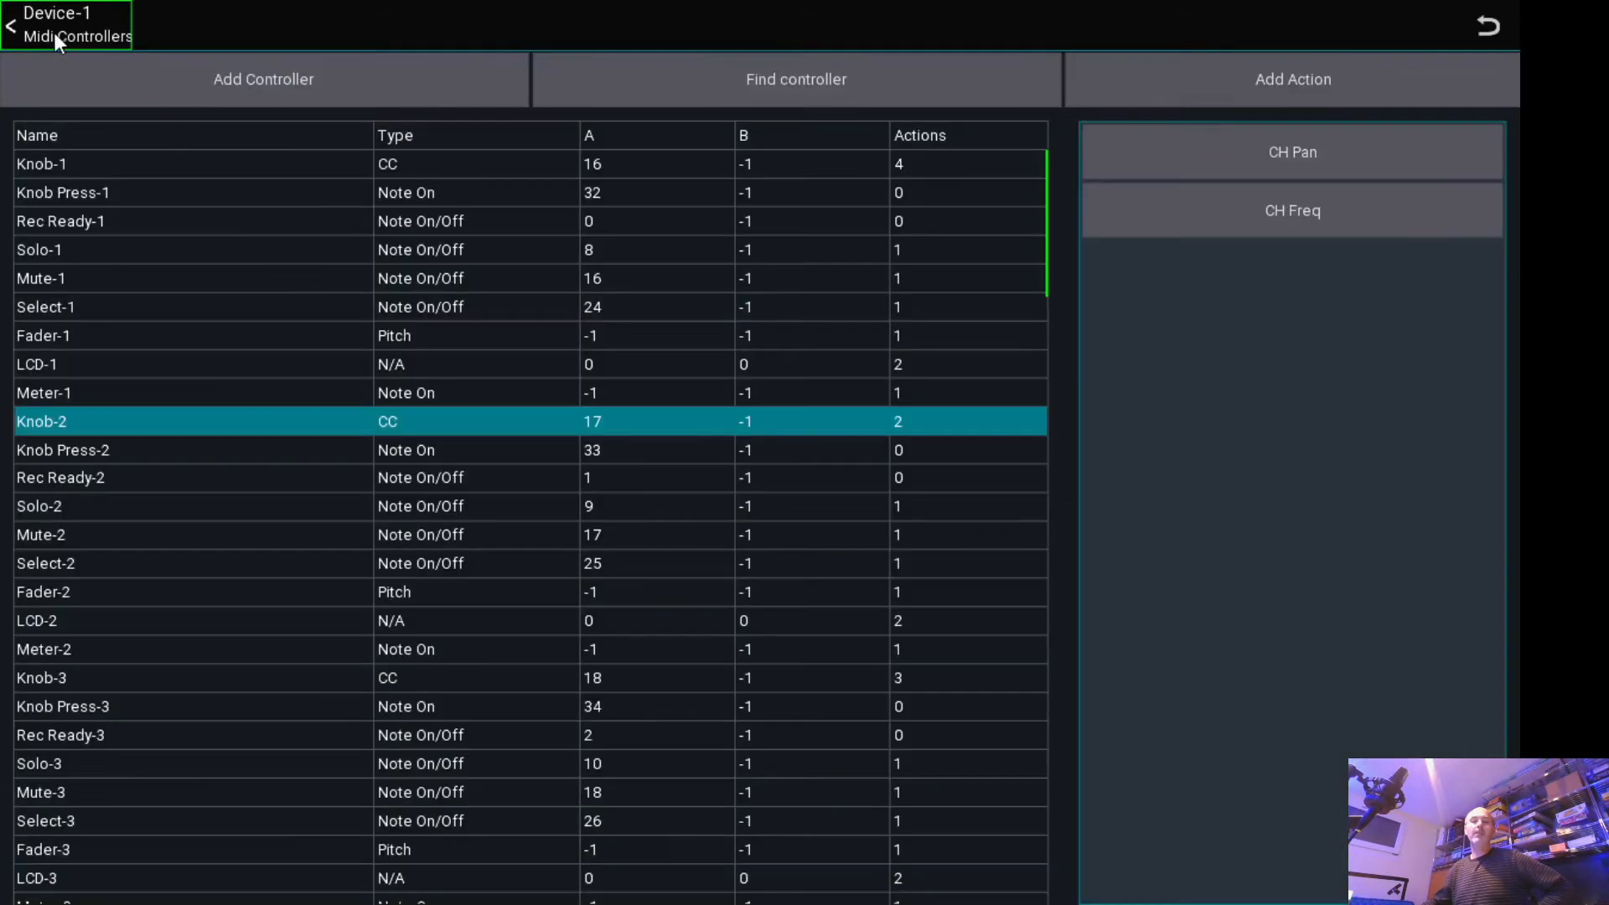
- Add a Current channel action to Knob-2 that controls the Gate Range
{"action": "left_click", "coordinate": [1280, 84]}
{"action": "left_click", "coordinate": [512, 155]}
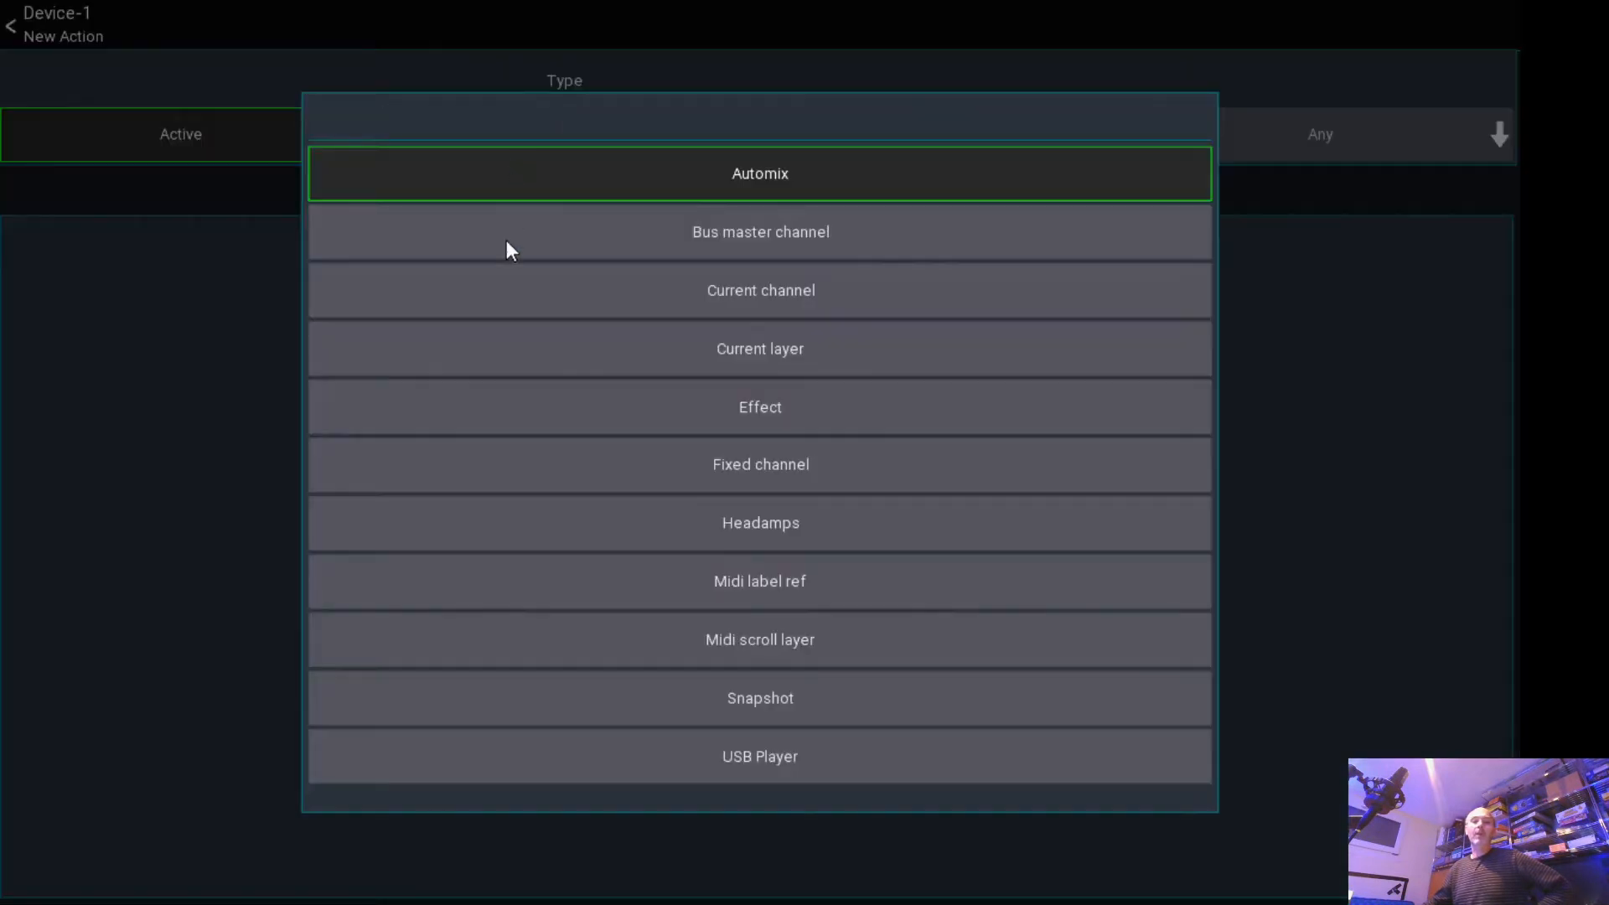
{"action": "left_click", "coordinate": [595, 355]}
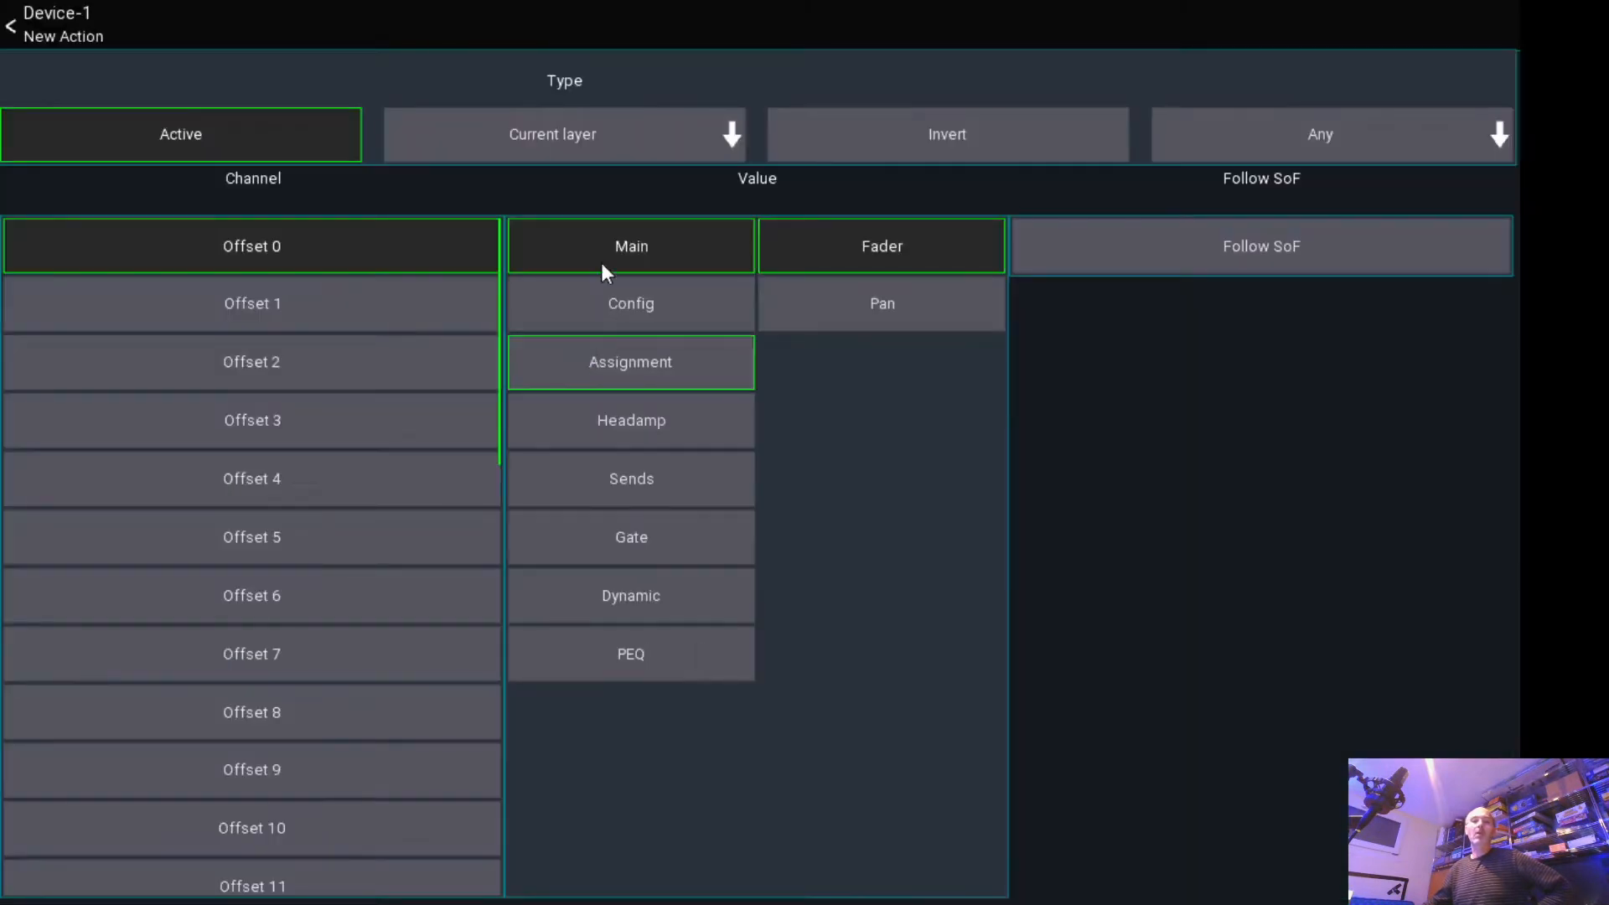
{"action": "left_click", "coordinate": [577, 149]}
{"action": "left_click", "coordinate": [674, 301]}
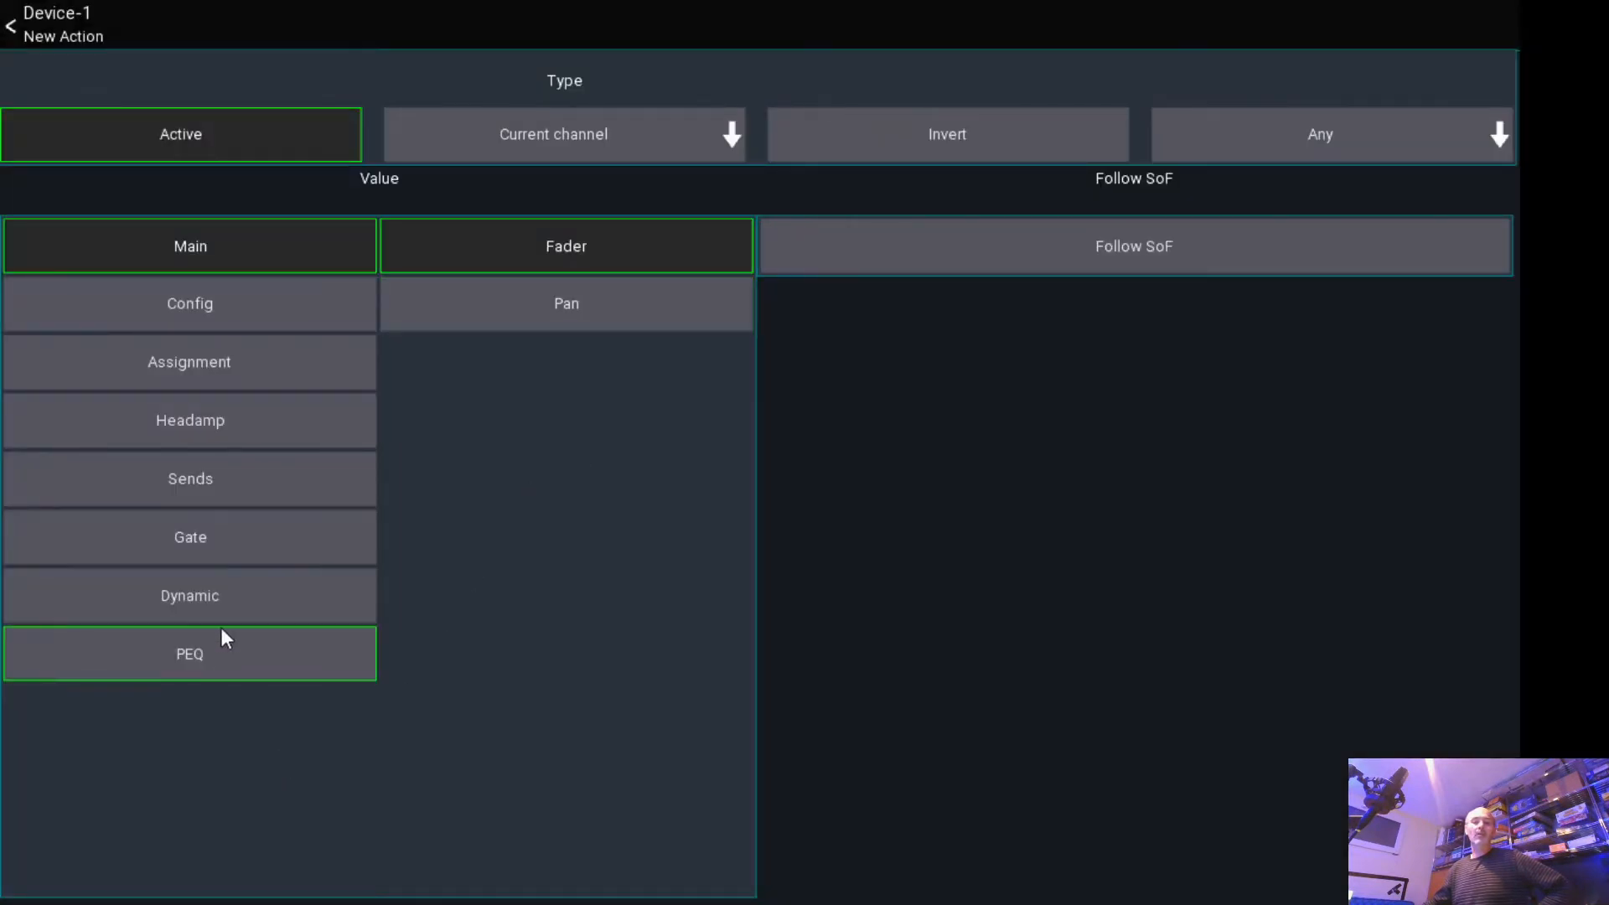
{"action": "left_click", "coordinate": [195, 540]}
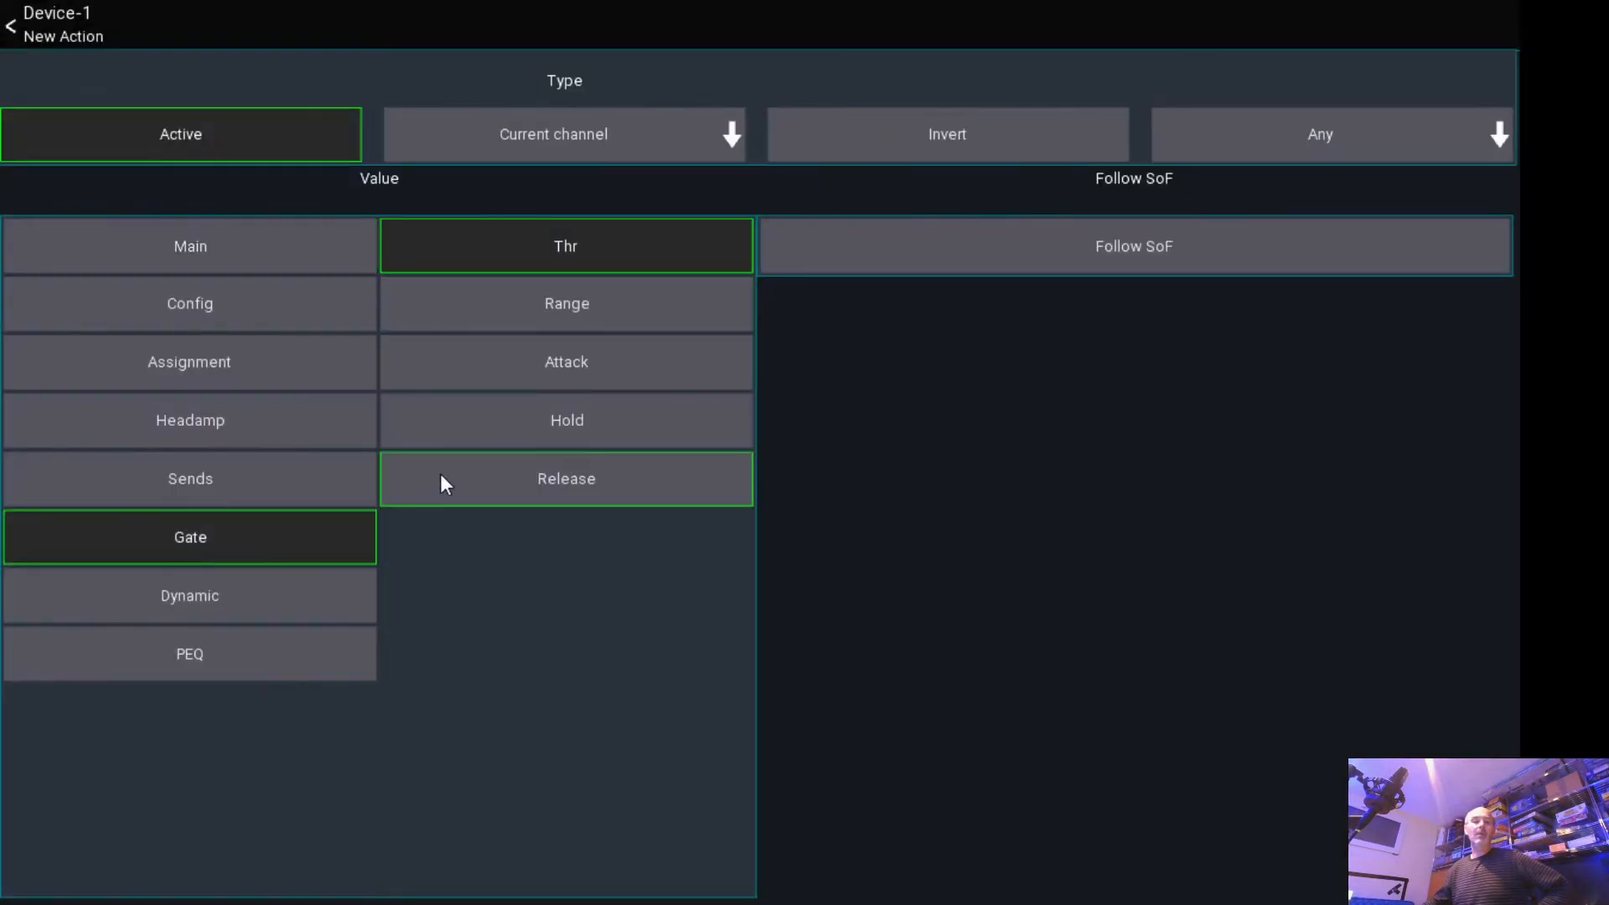
{"action": "left_click", "coordinate": [555, 311]}
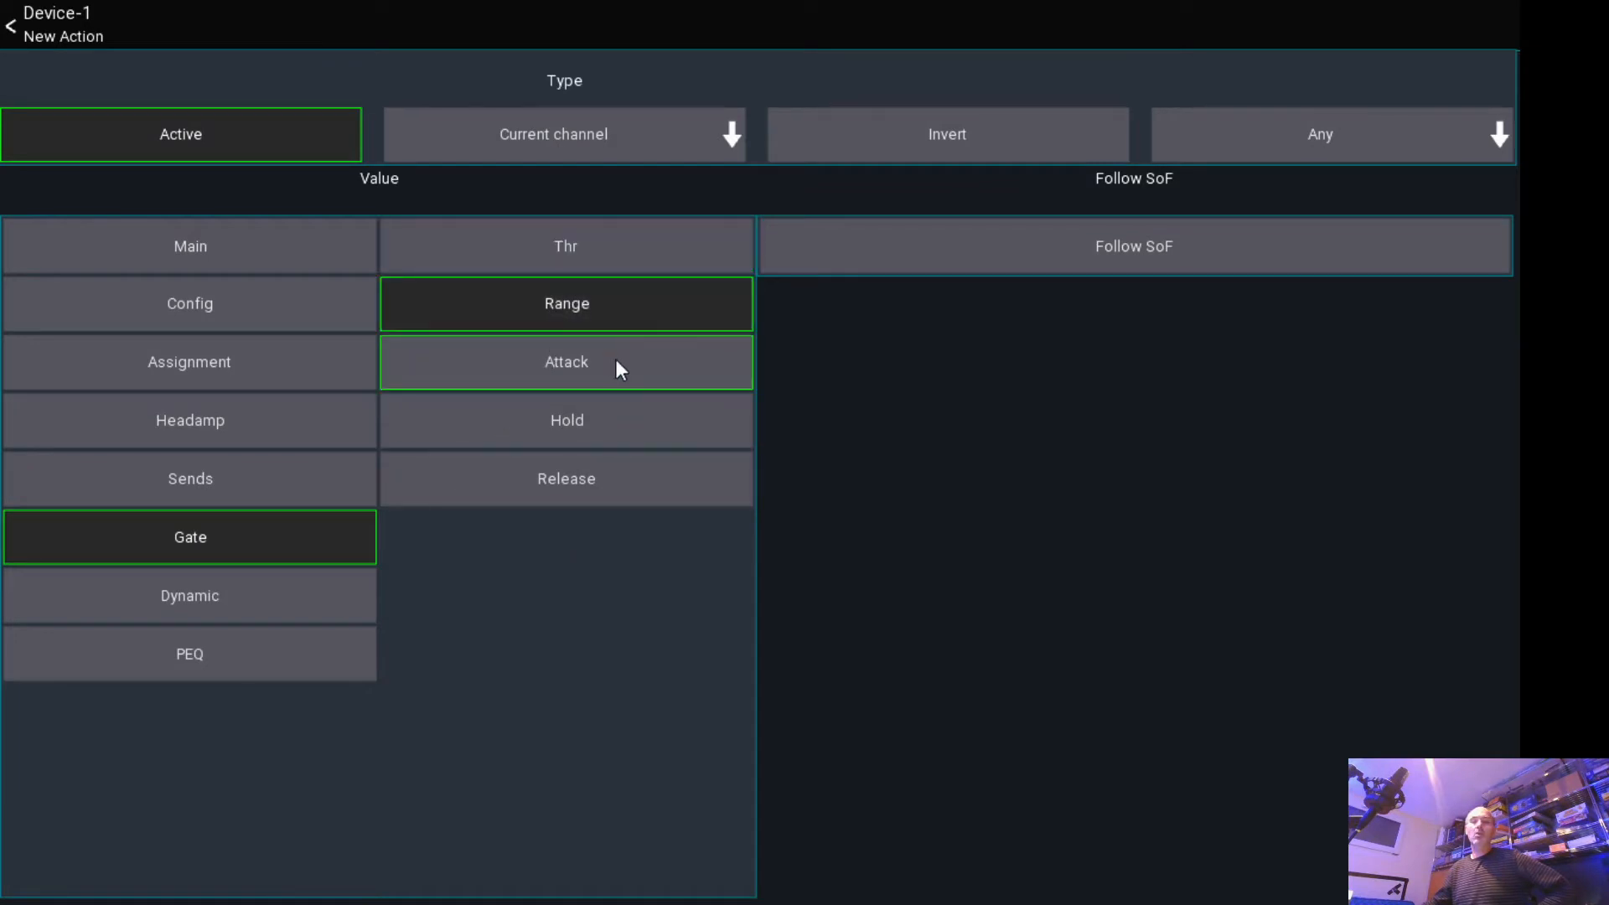
{"action": "left_click", "coordinate": [64, 34]}
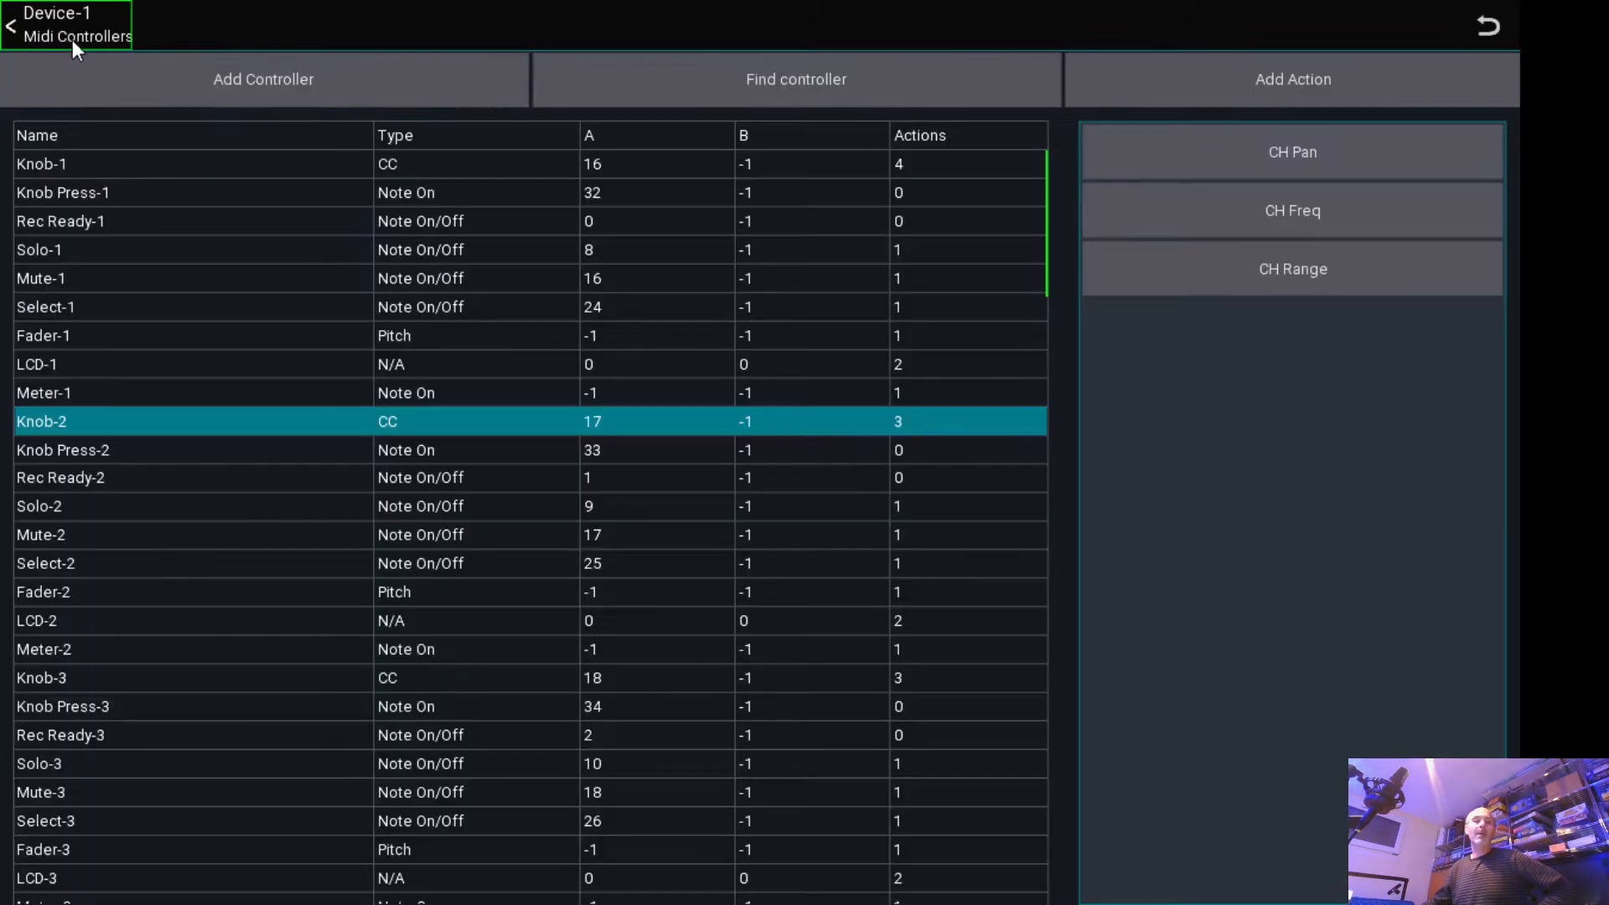
- Add a Current channel action to Knob-2 that controls the Dynamic Ratio, and display Knob-1's actions for comparison
{"action": "left_click", "coordinate": [1248, 84]}
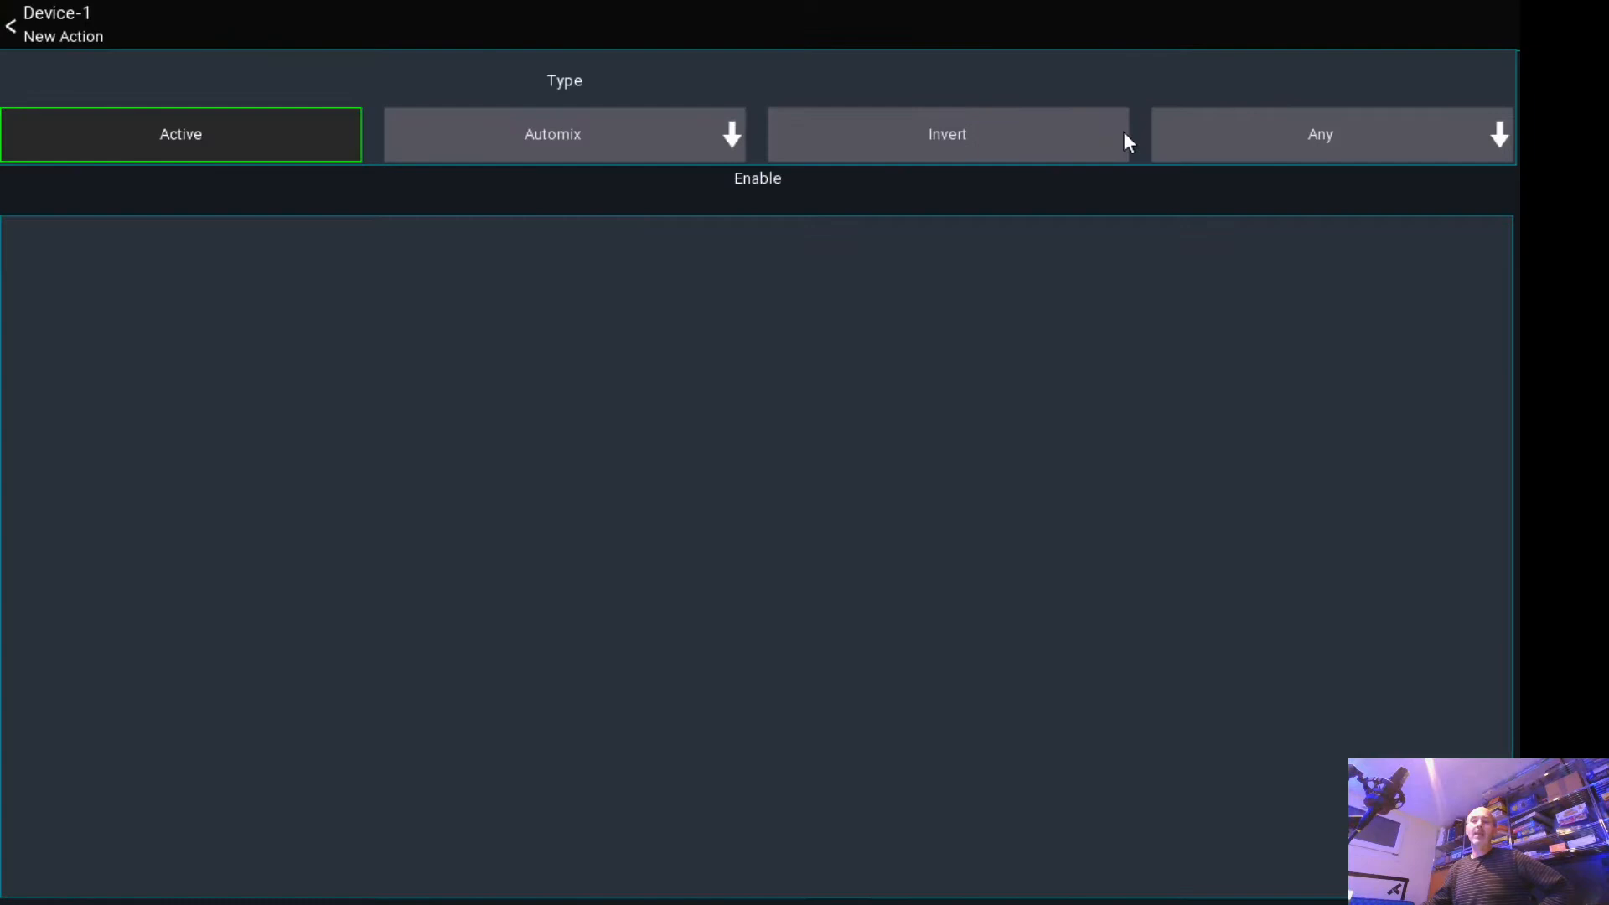
{"action": "left_click", "coordinate": [557, 140]}
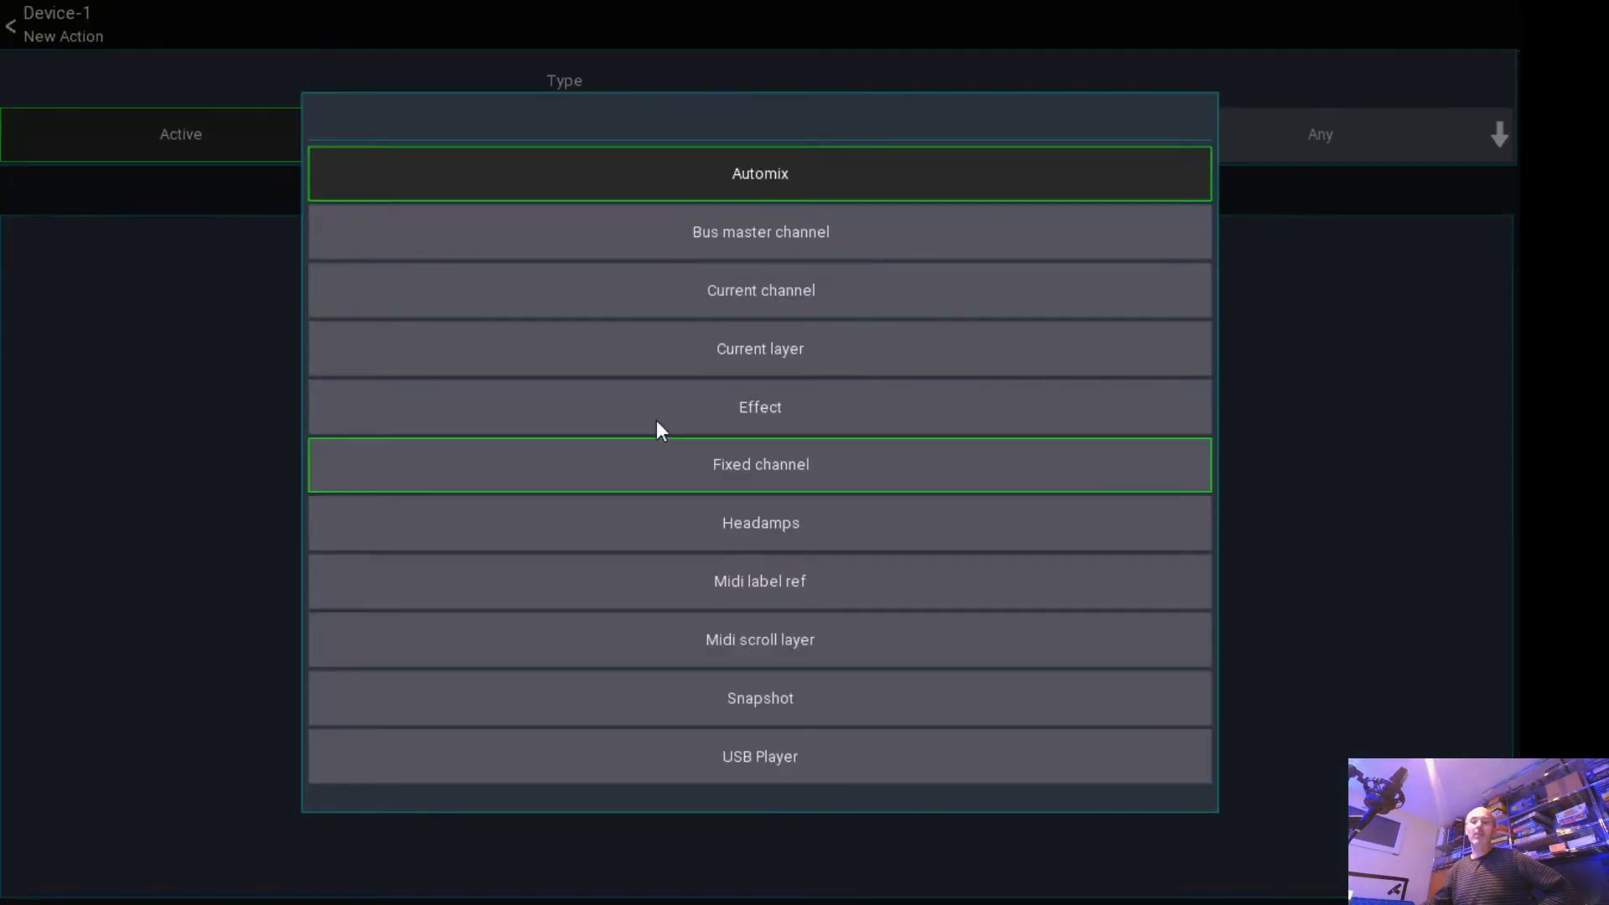
{"action": "left_click", "coordinate": [684, 290]}
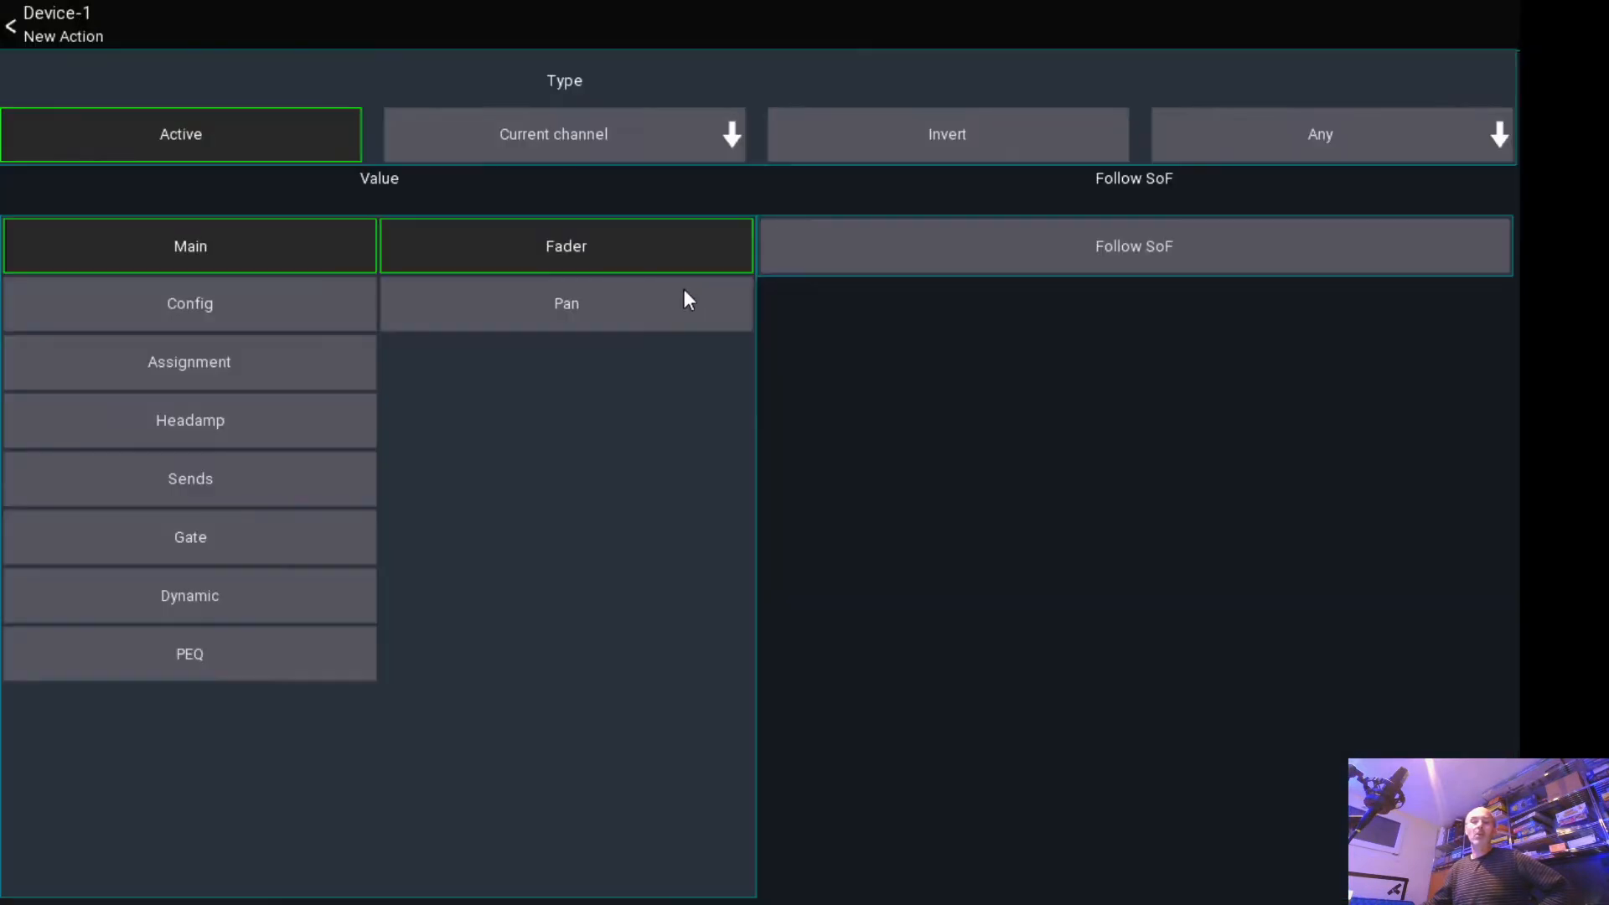
{"action": "left_click", "coordinate": [201, 612]}
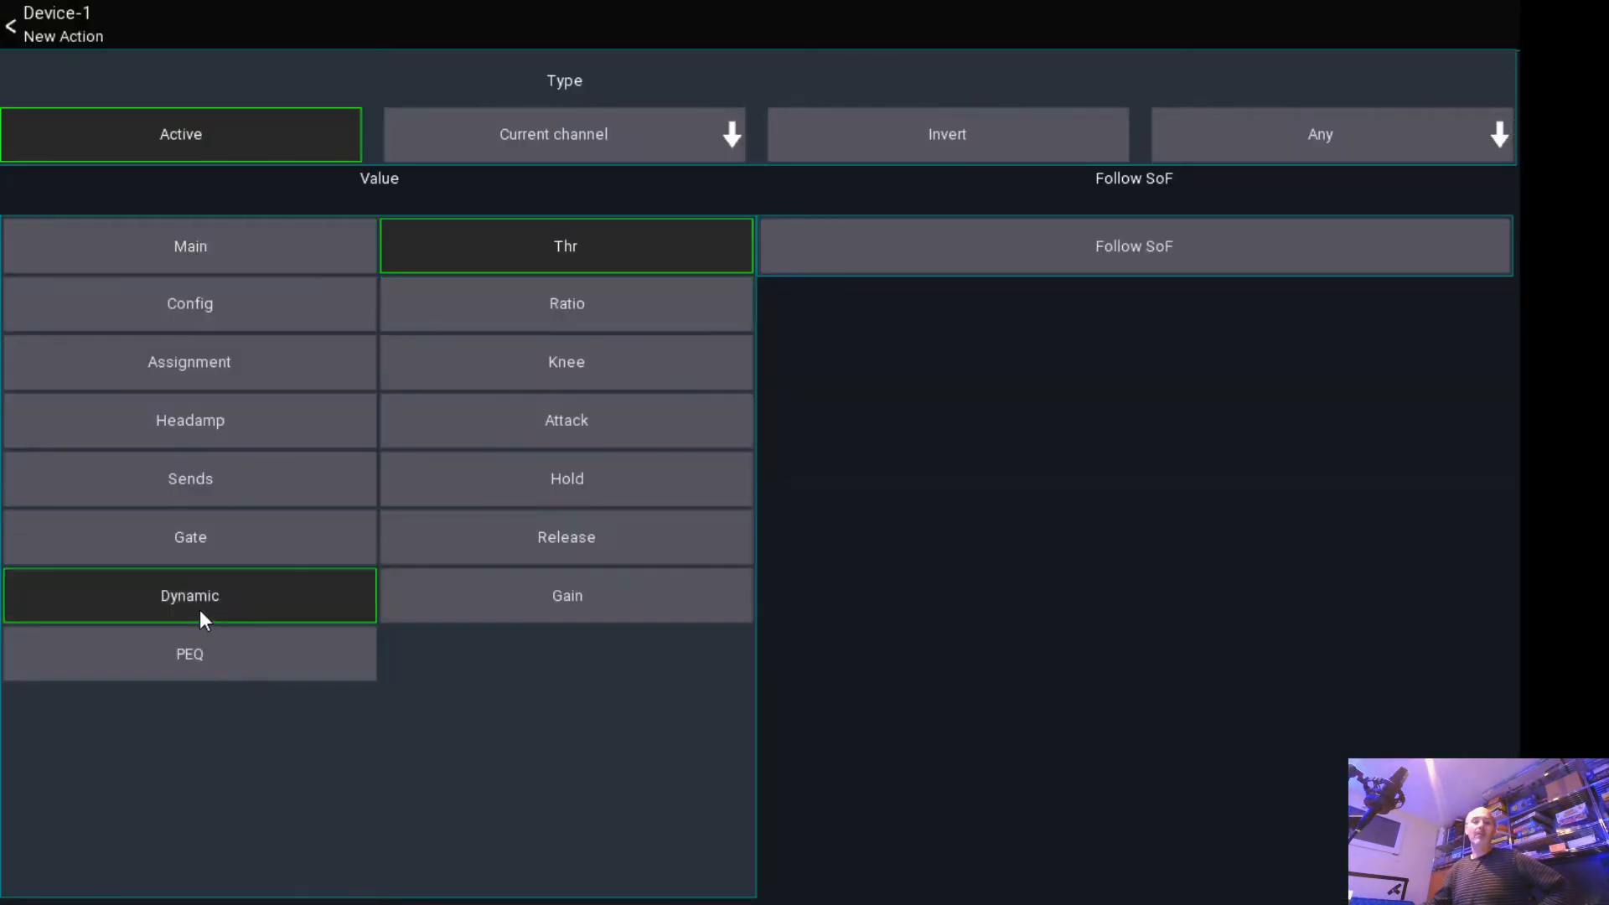
{"action": "left_click", "coordinate": [575, 318]}
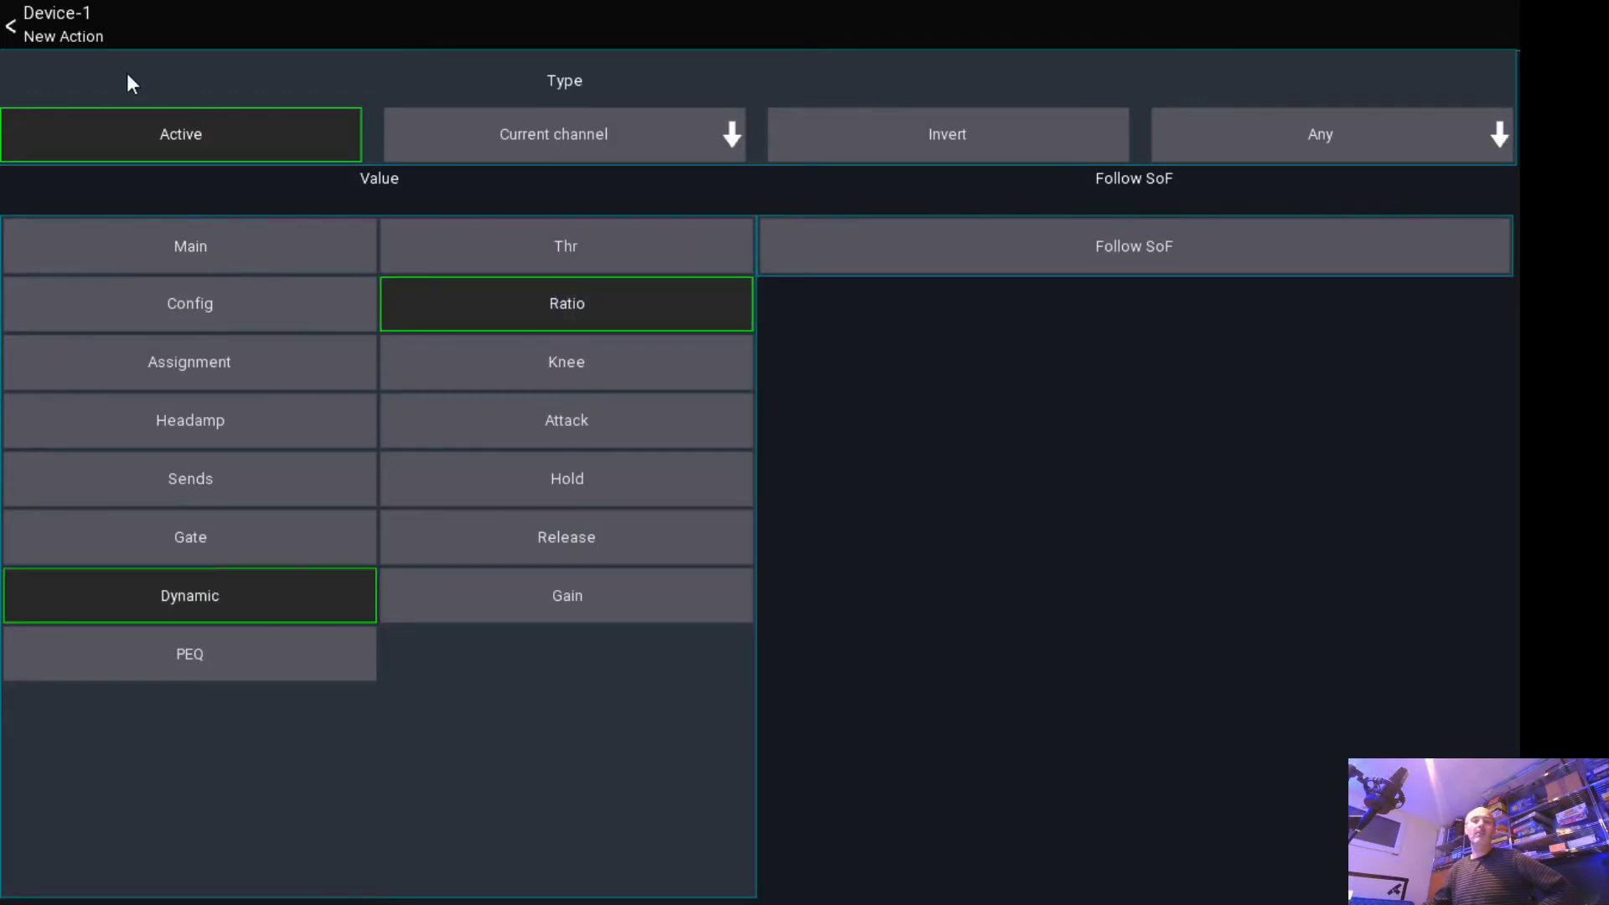
{"action": "left_click", "coordinate": [55, 32]}
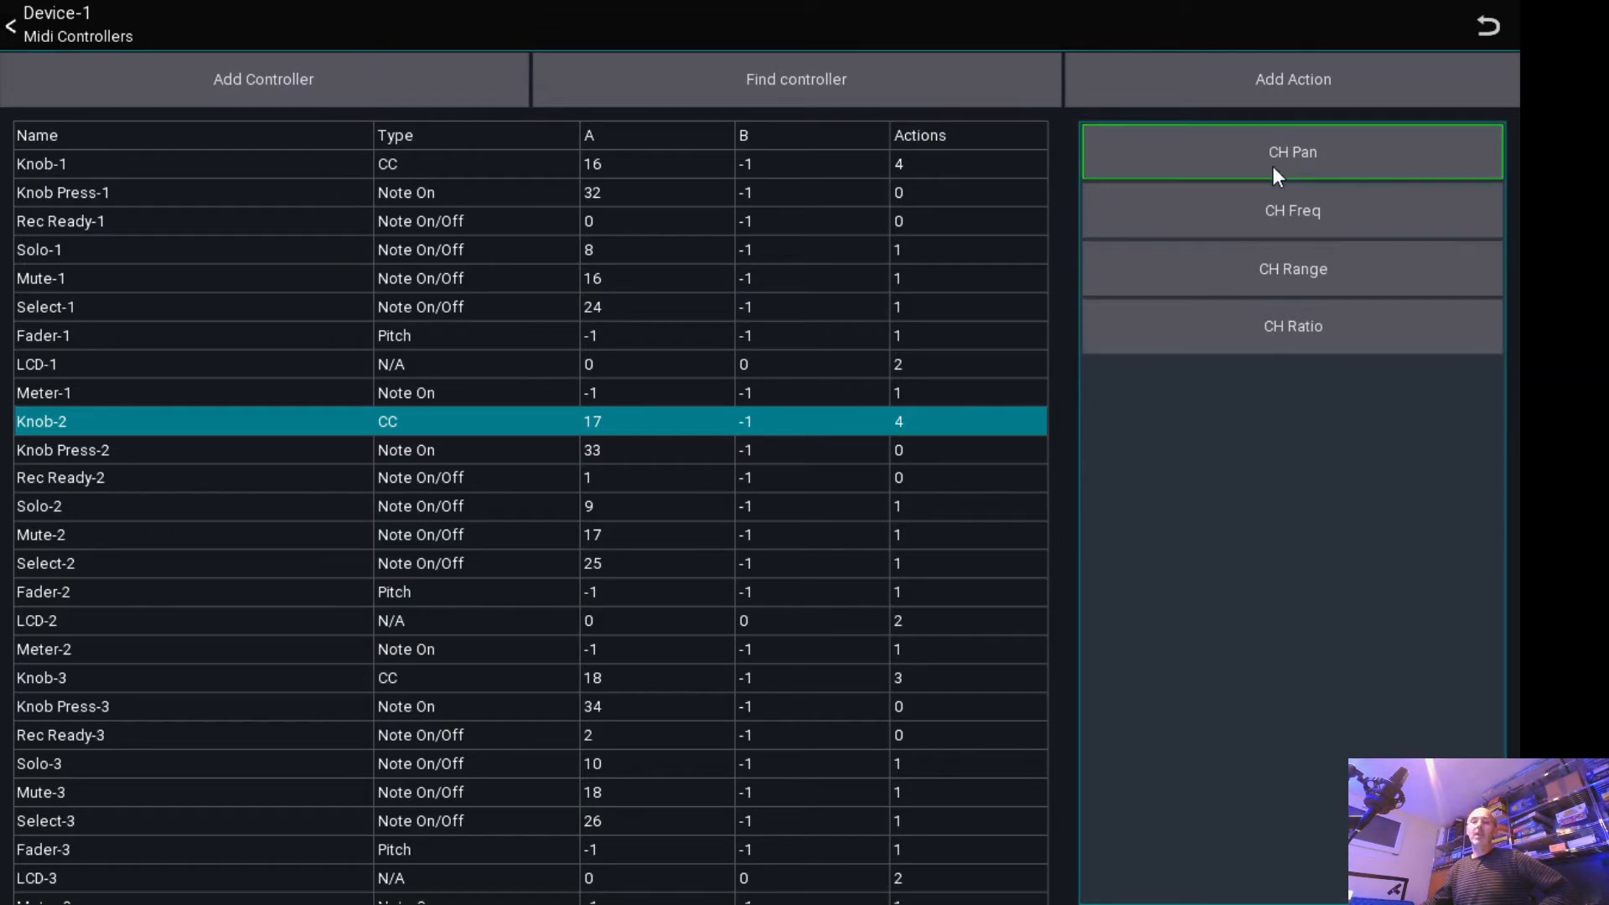
{"action": "left_click", "coordinate": [387, 166]}
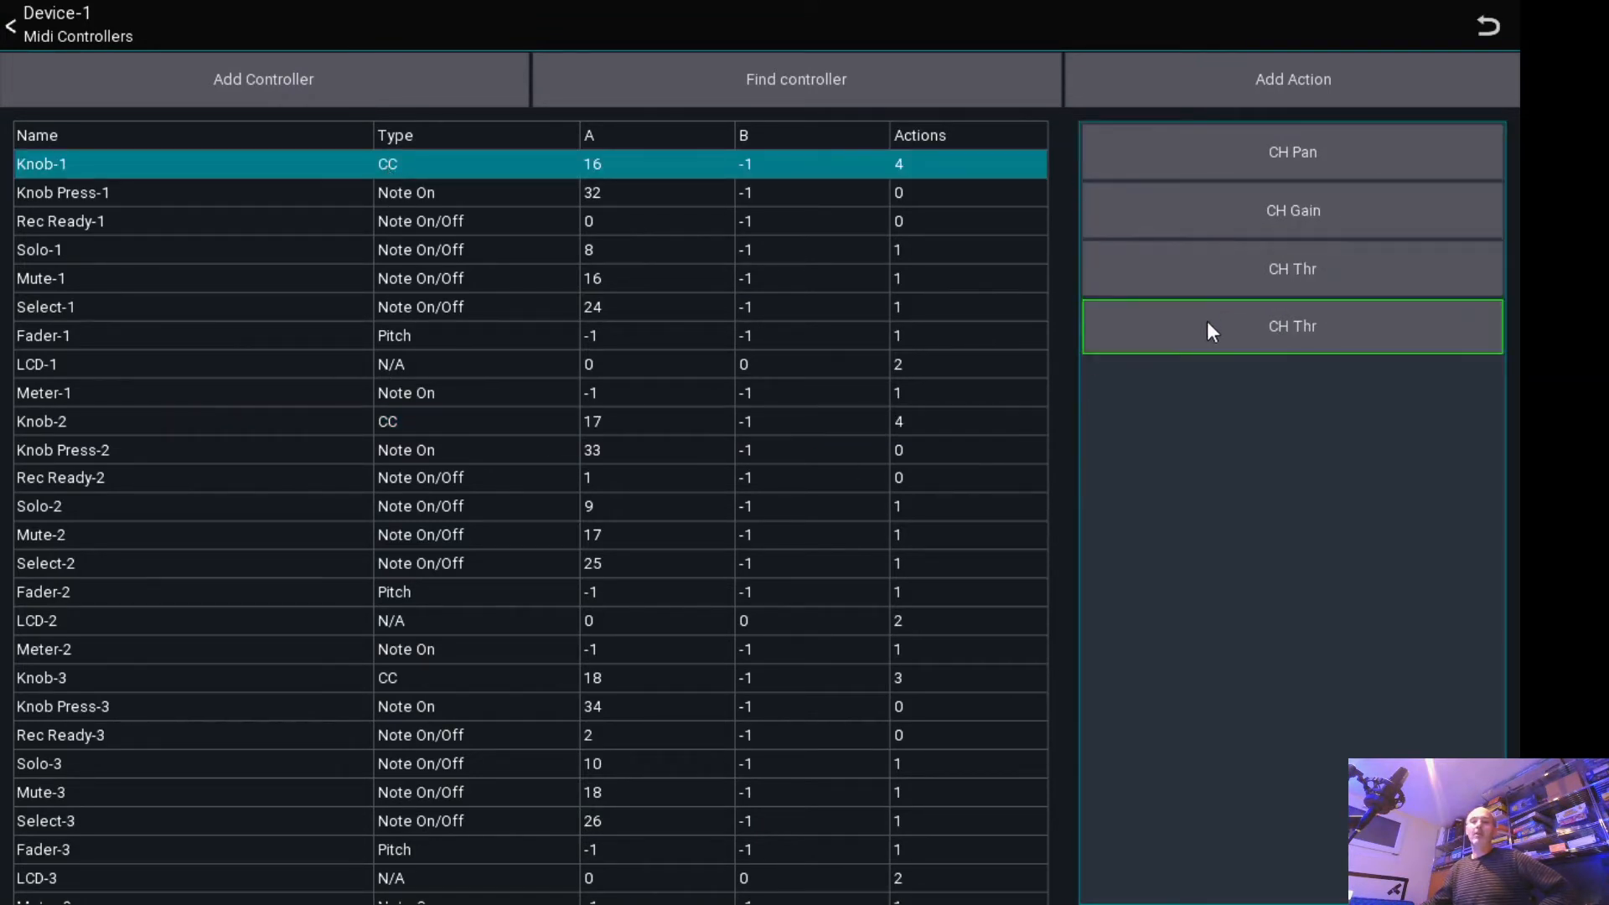
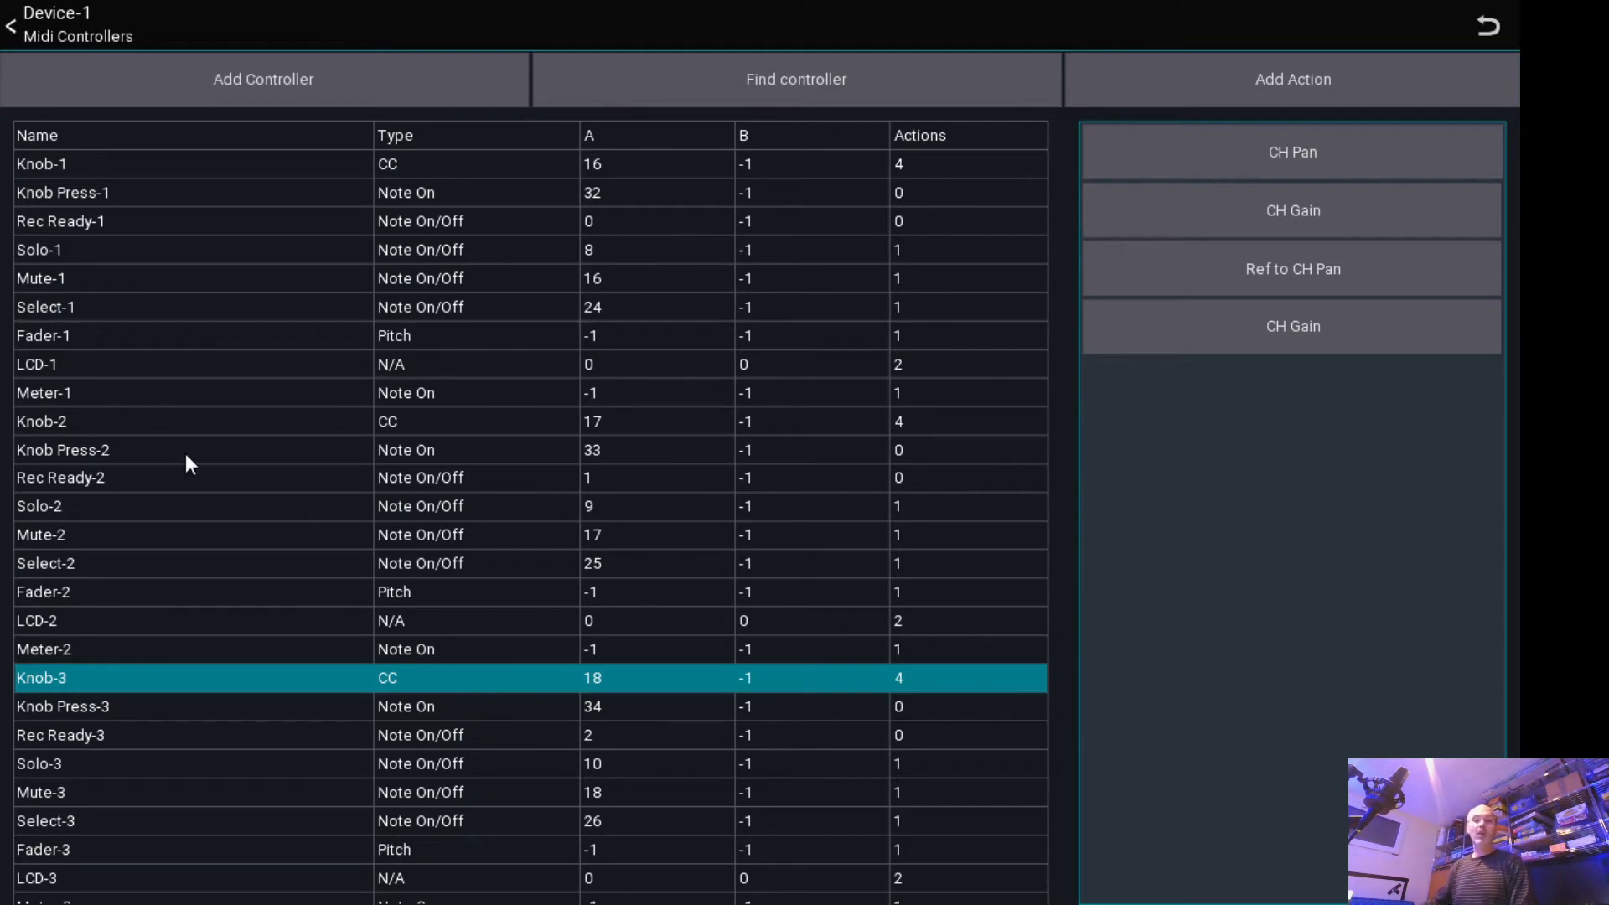
- Add a Midi action swap action to the Assign-2 controller, targeting the CH Pan action of Knob-1 on Device-1
{"action": "scroll", "coordinate": [628, 552], "scroll_direction": "down", "scroll_amount": 12}
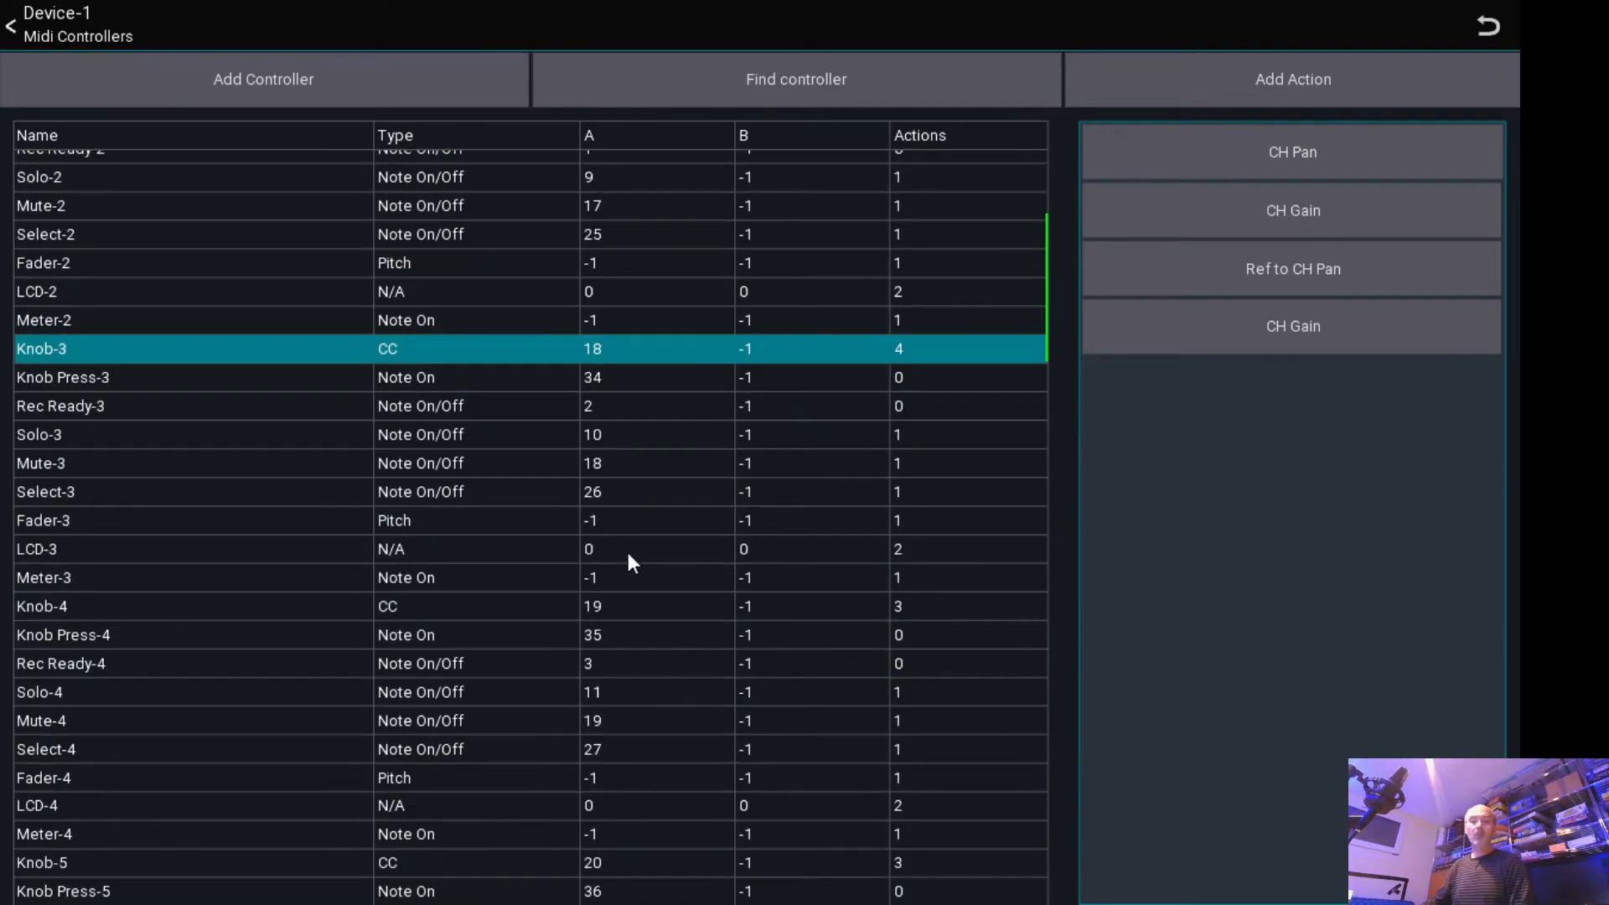
{"action": "scroll", "coordinate": [635, 563], "scroll_direction": "down", "scroll_amount": 7}
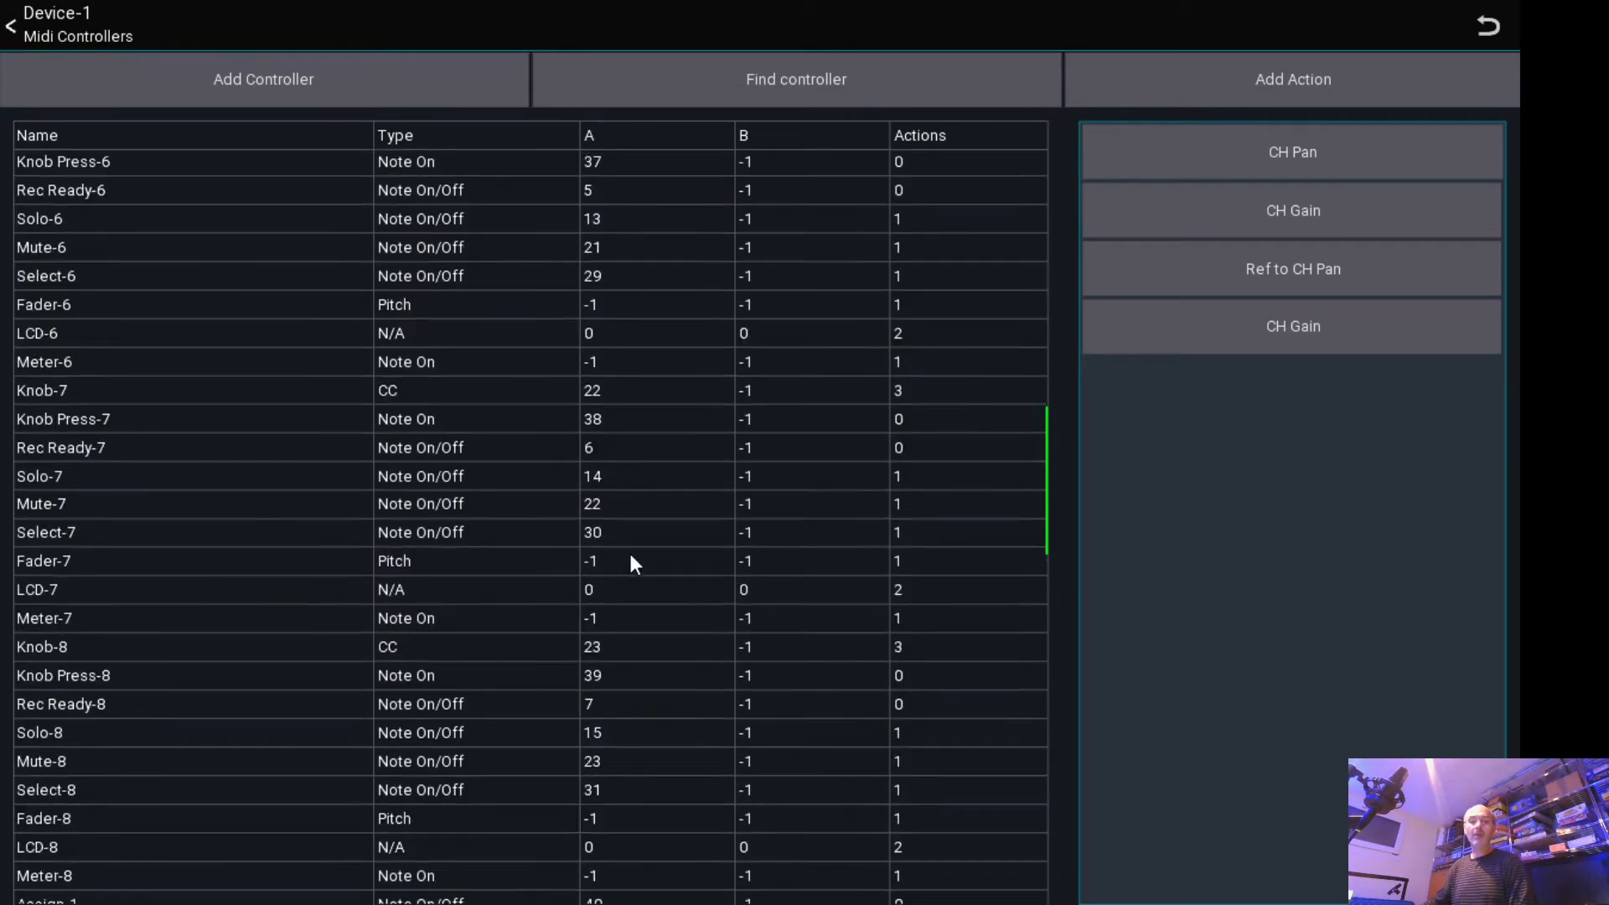
{"action": "left_click", "coordinate": [616, 604]}
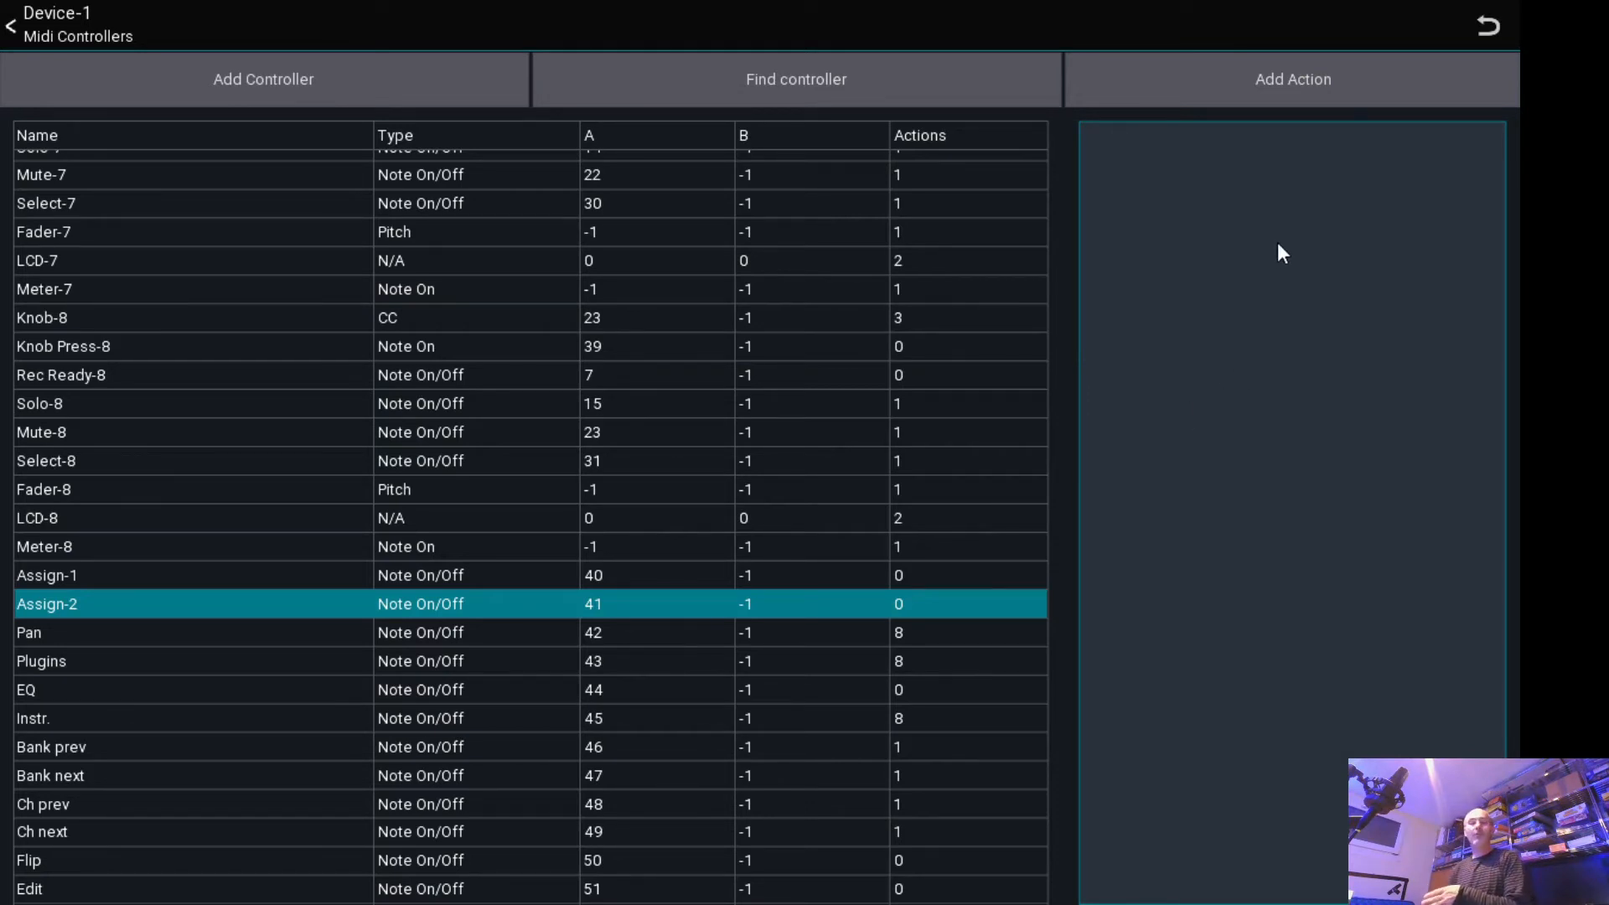
{"action": "left_click", "coordinate": [1235, 96]}
{"action": "left_click", "coordinate": [521, 142]}
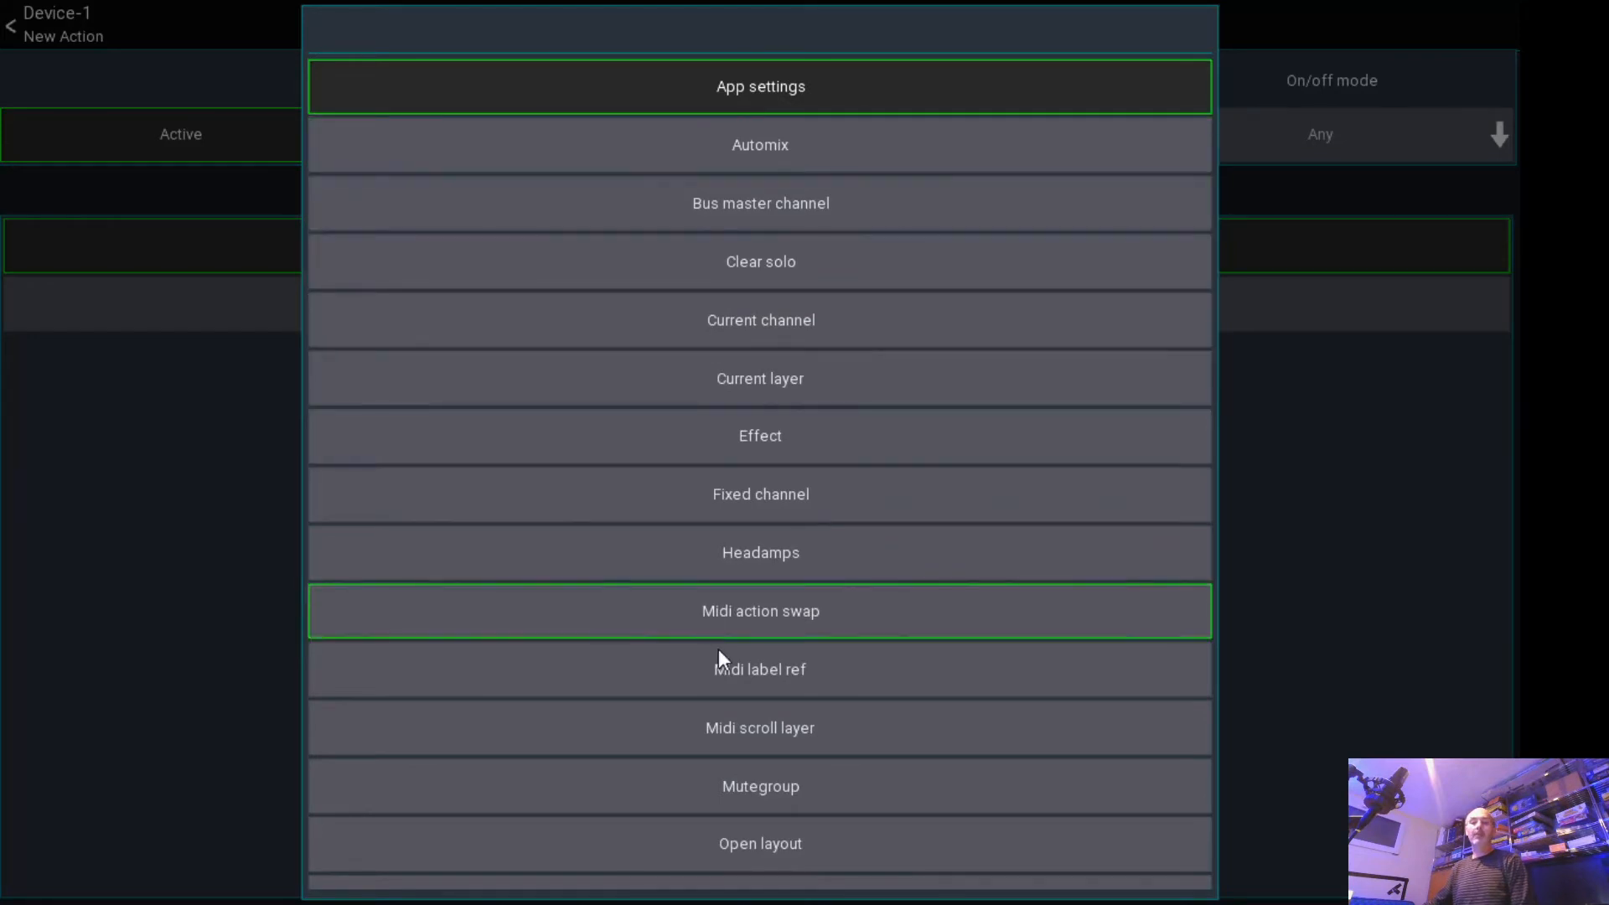
{"action": "left_click", "coordinate": [760, 611]}
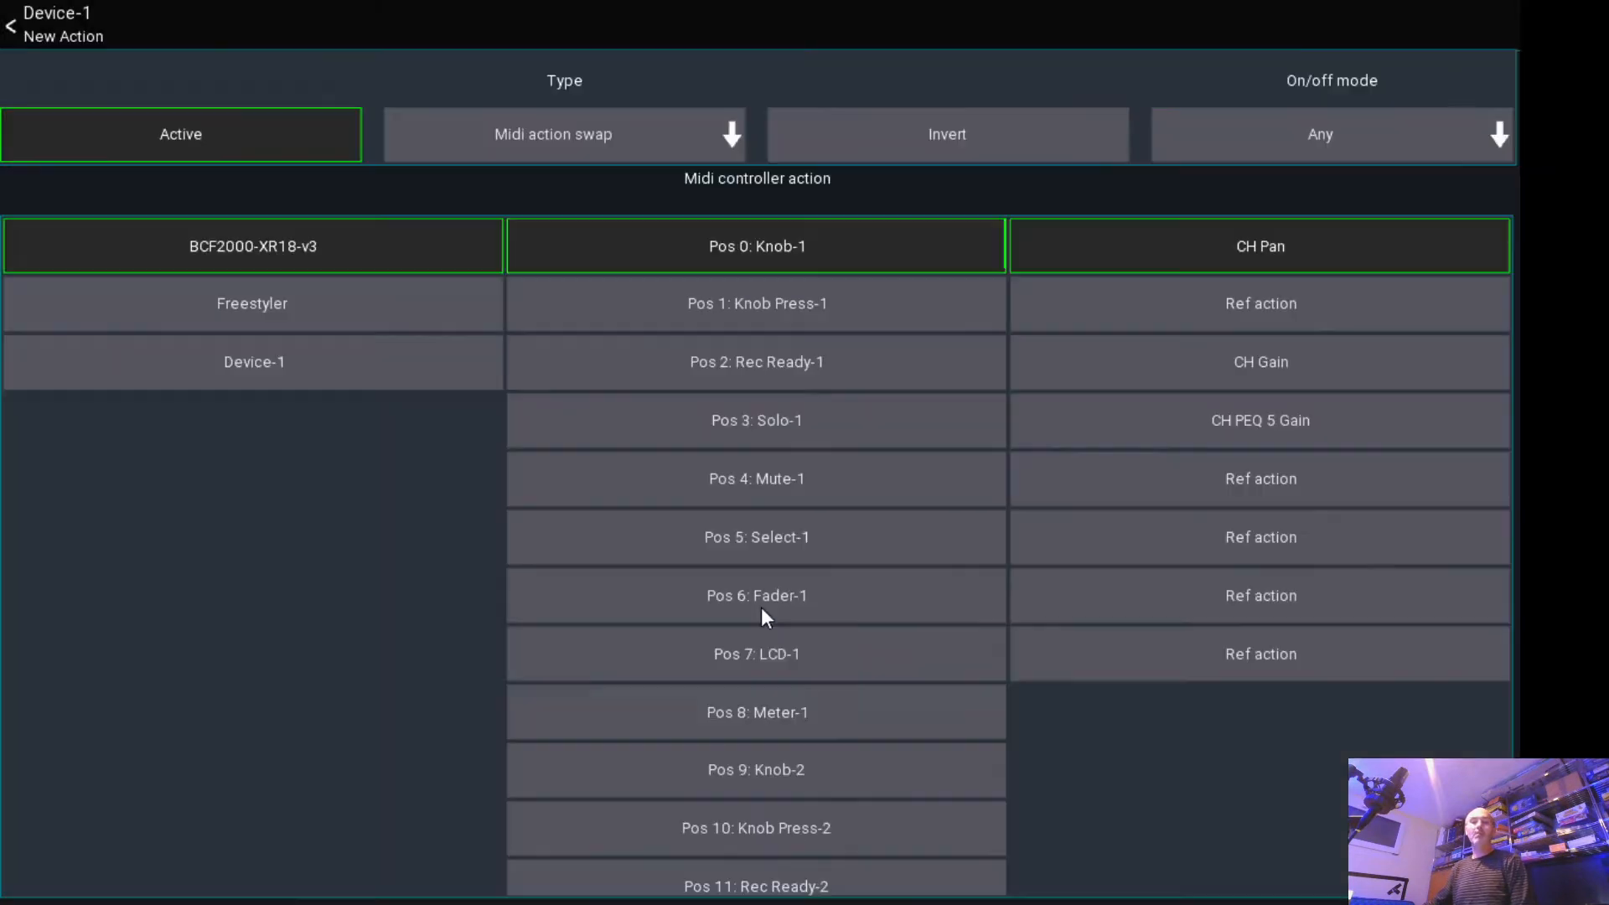
{"action": "left_click", "coordinate": [238, 366]}
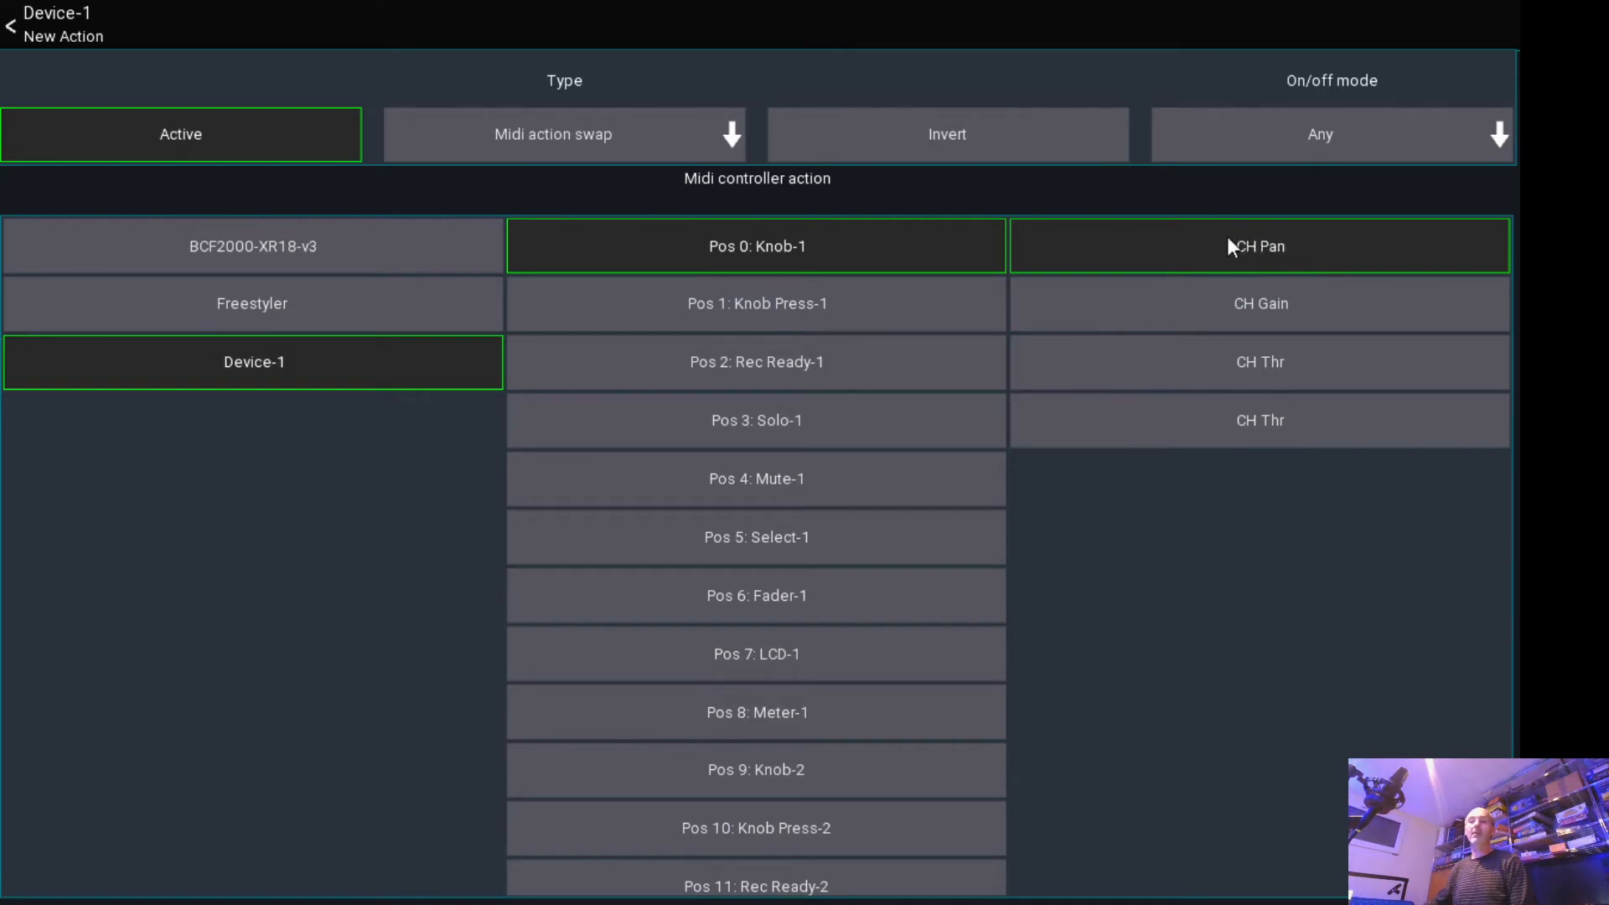
{"action": "left_click", "coordinate": [59, 26]}
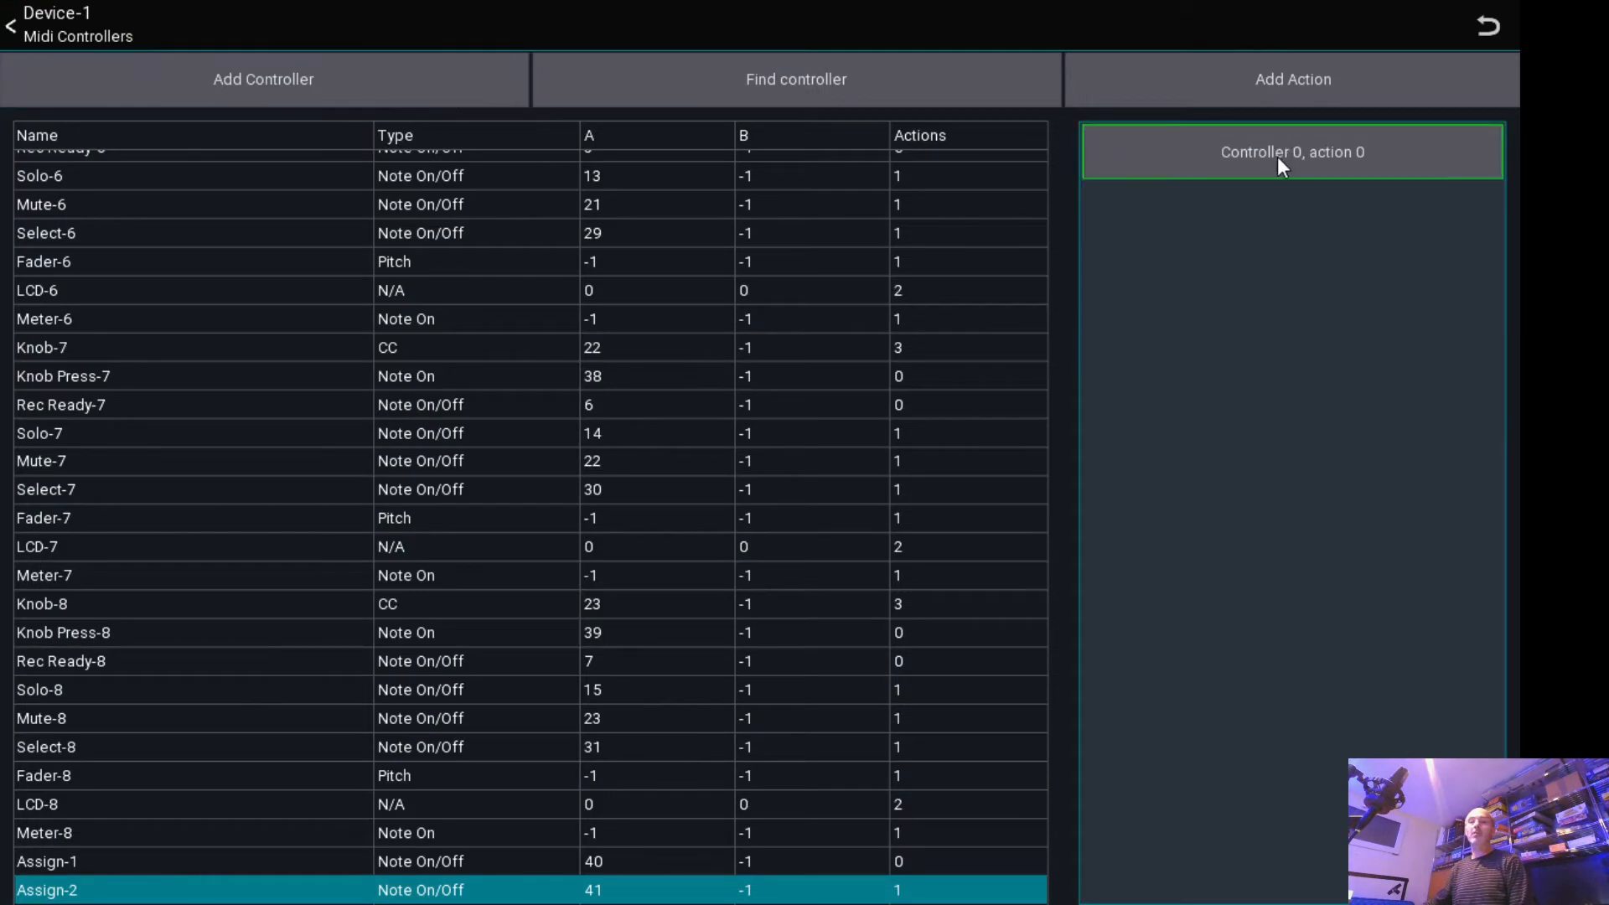
- Add a Midi action swap action to the Assign-2 controller, targeting the CH Pan action of Knob-2 on Device-1
{"action": "left_click", "coordinate": [1276, 82]}
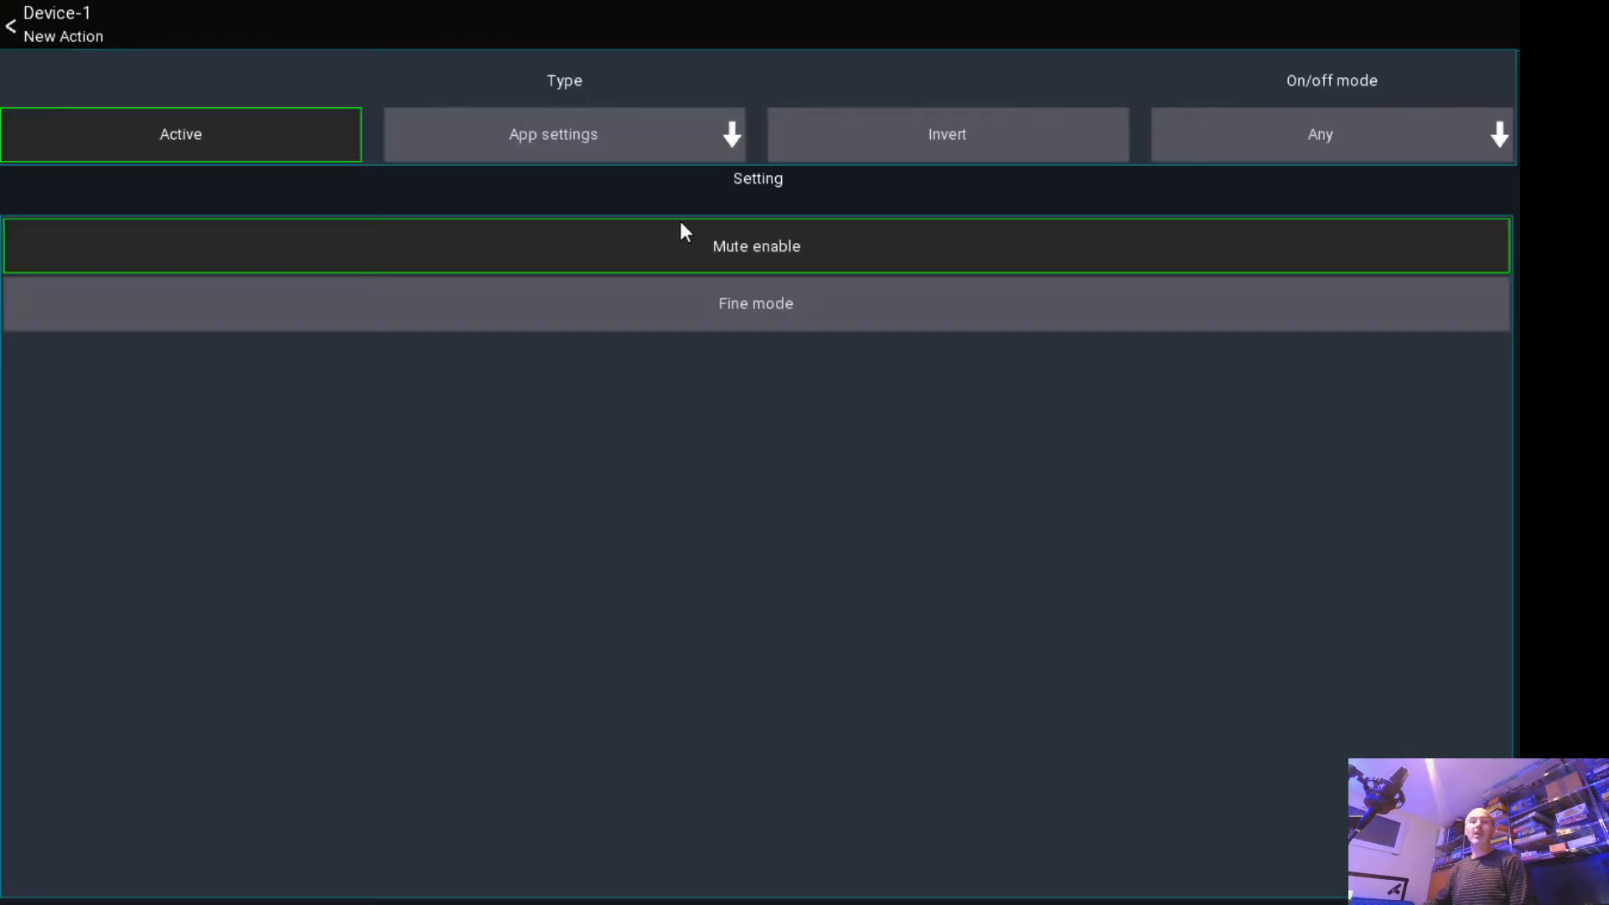
{"action": "left_click", "coordinate": [523, 140]}
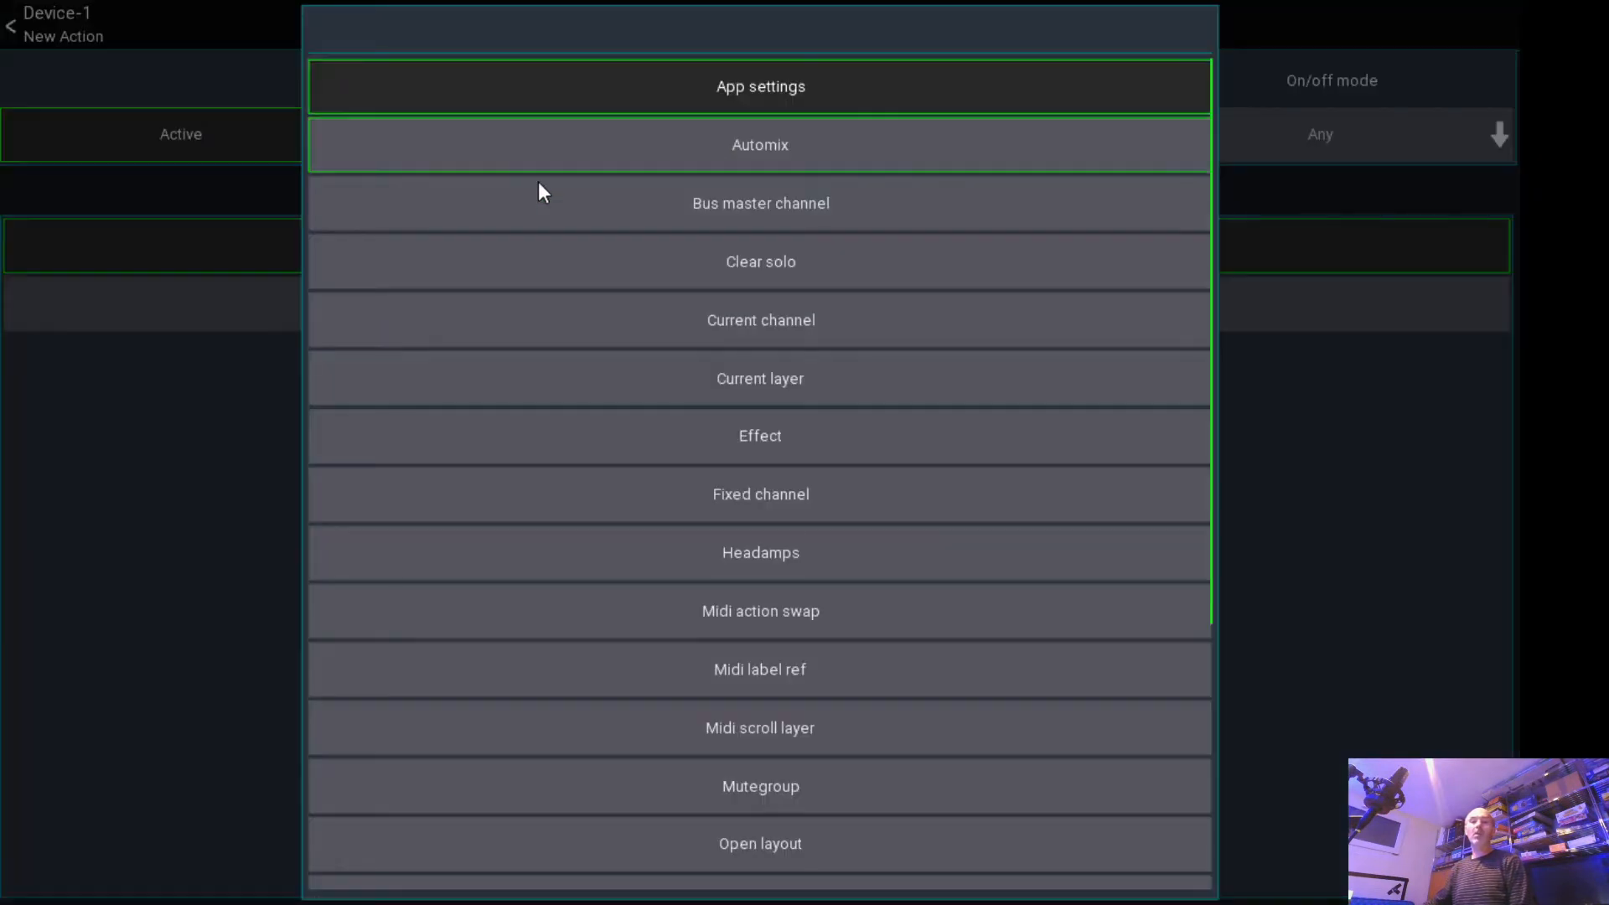
{"action": "left_click", "coordinate": [726, 607]}
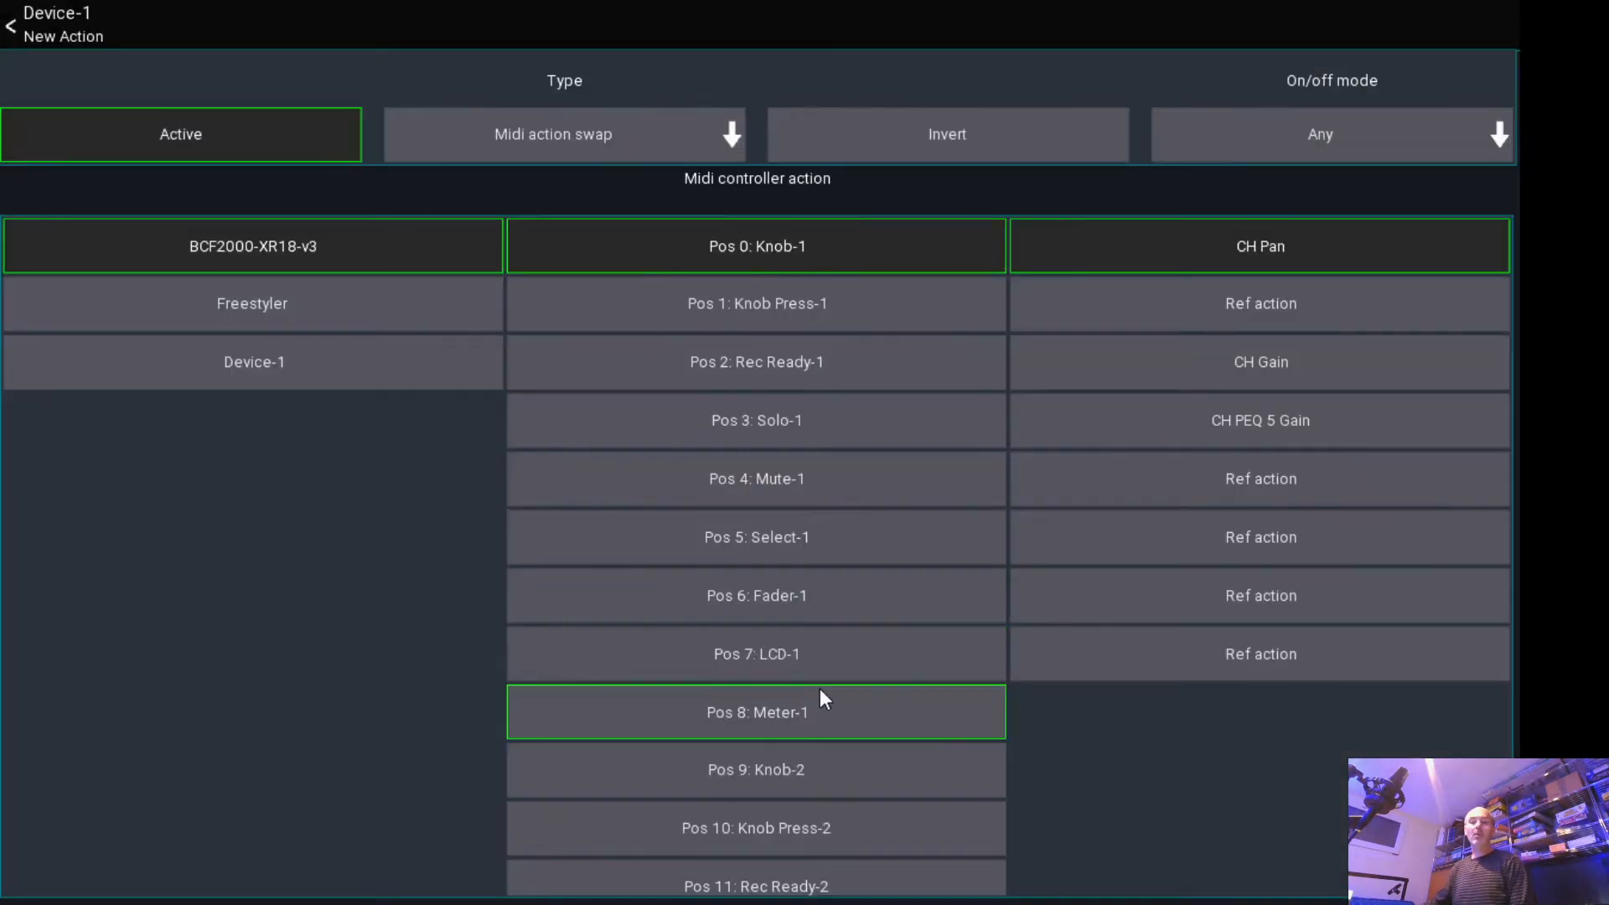
{"action": "left_click", "coordinate": [270, 365]}
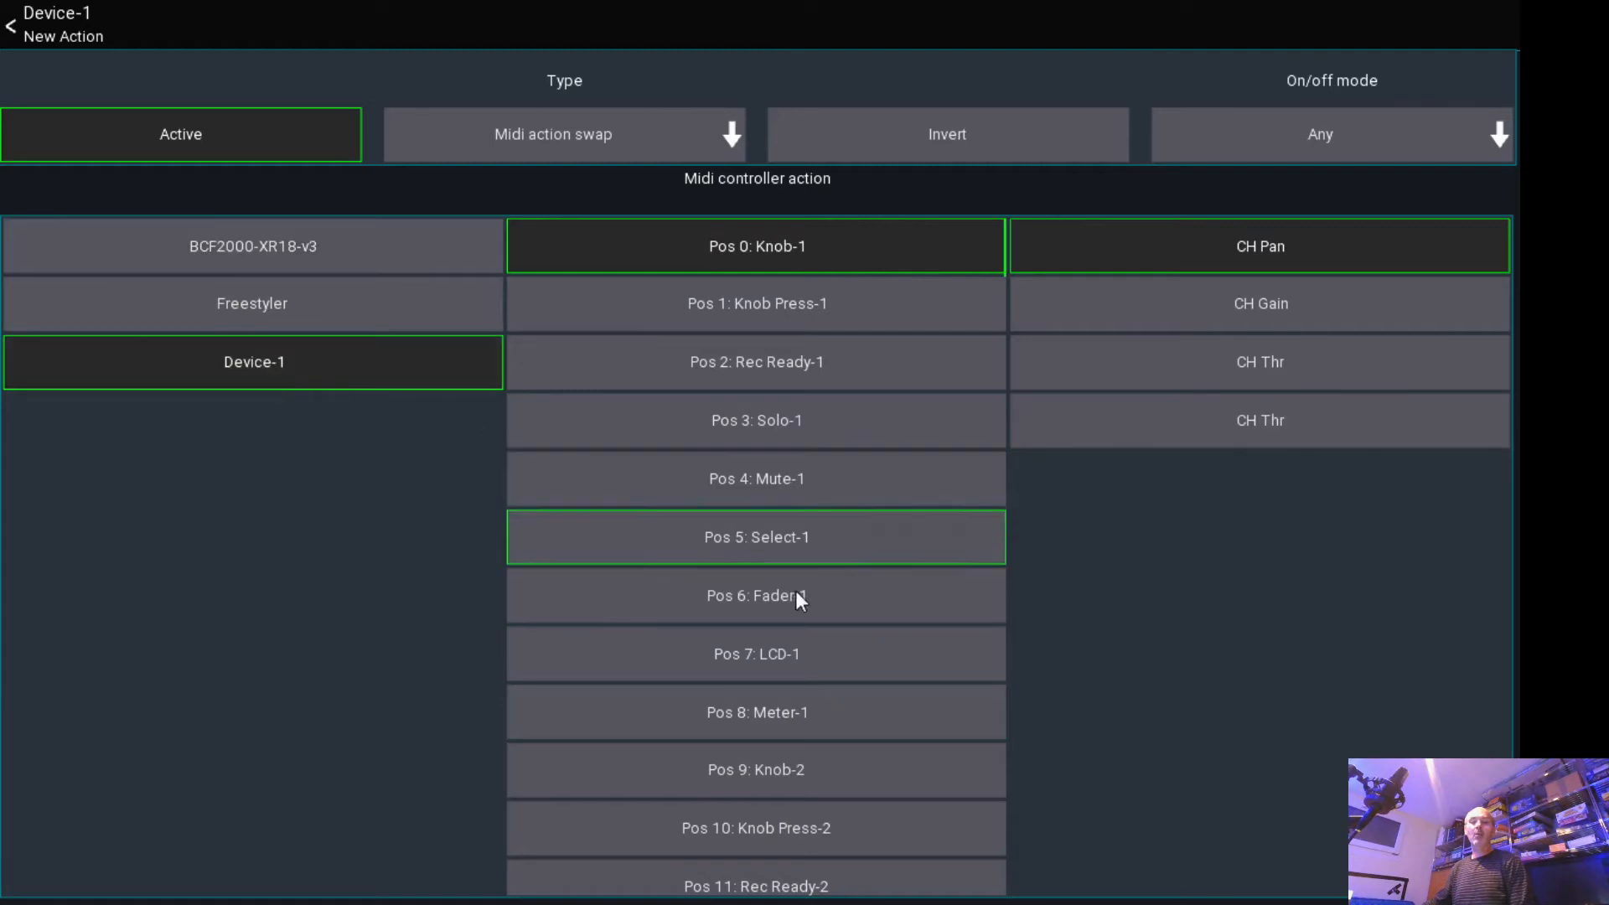
{"action": "scroll", "coordinate": [829, 678], "scroll_direction": "down", "scroll_amount": 1}
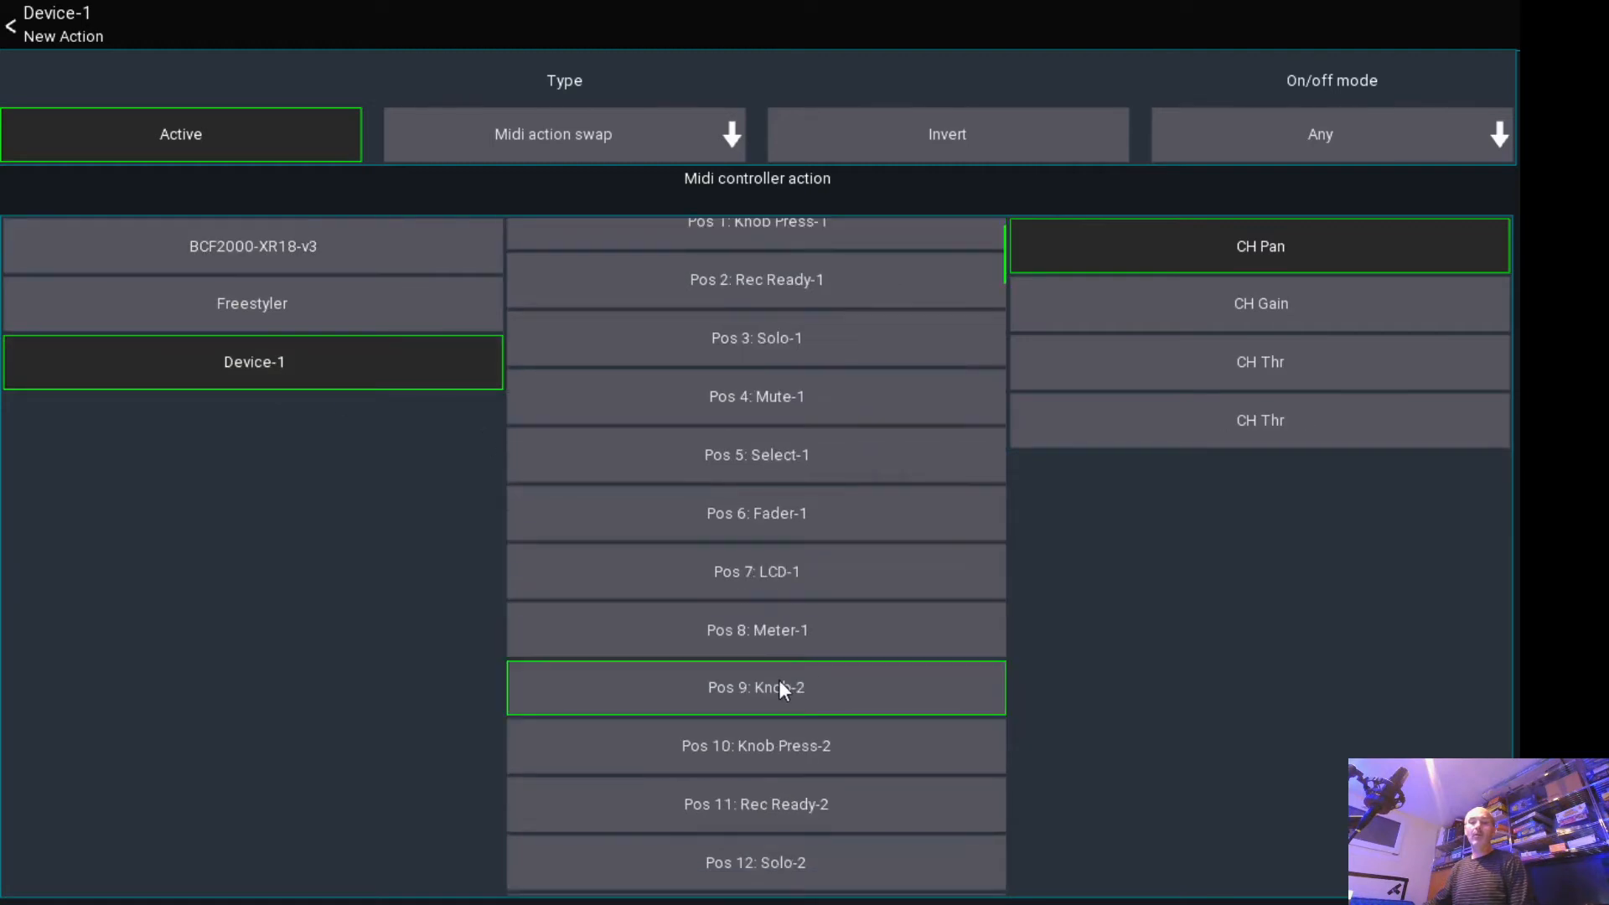
{"action": "left_click", "coordinate": [753, 685]}
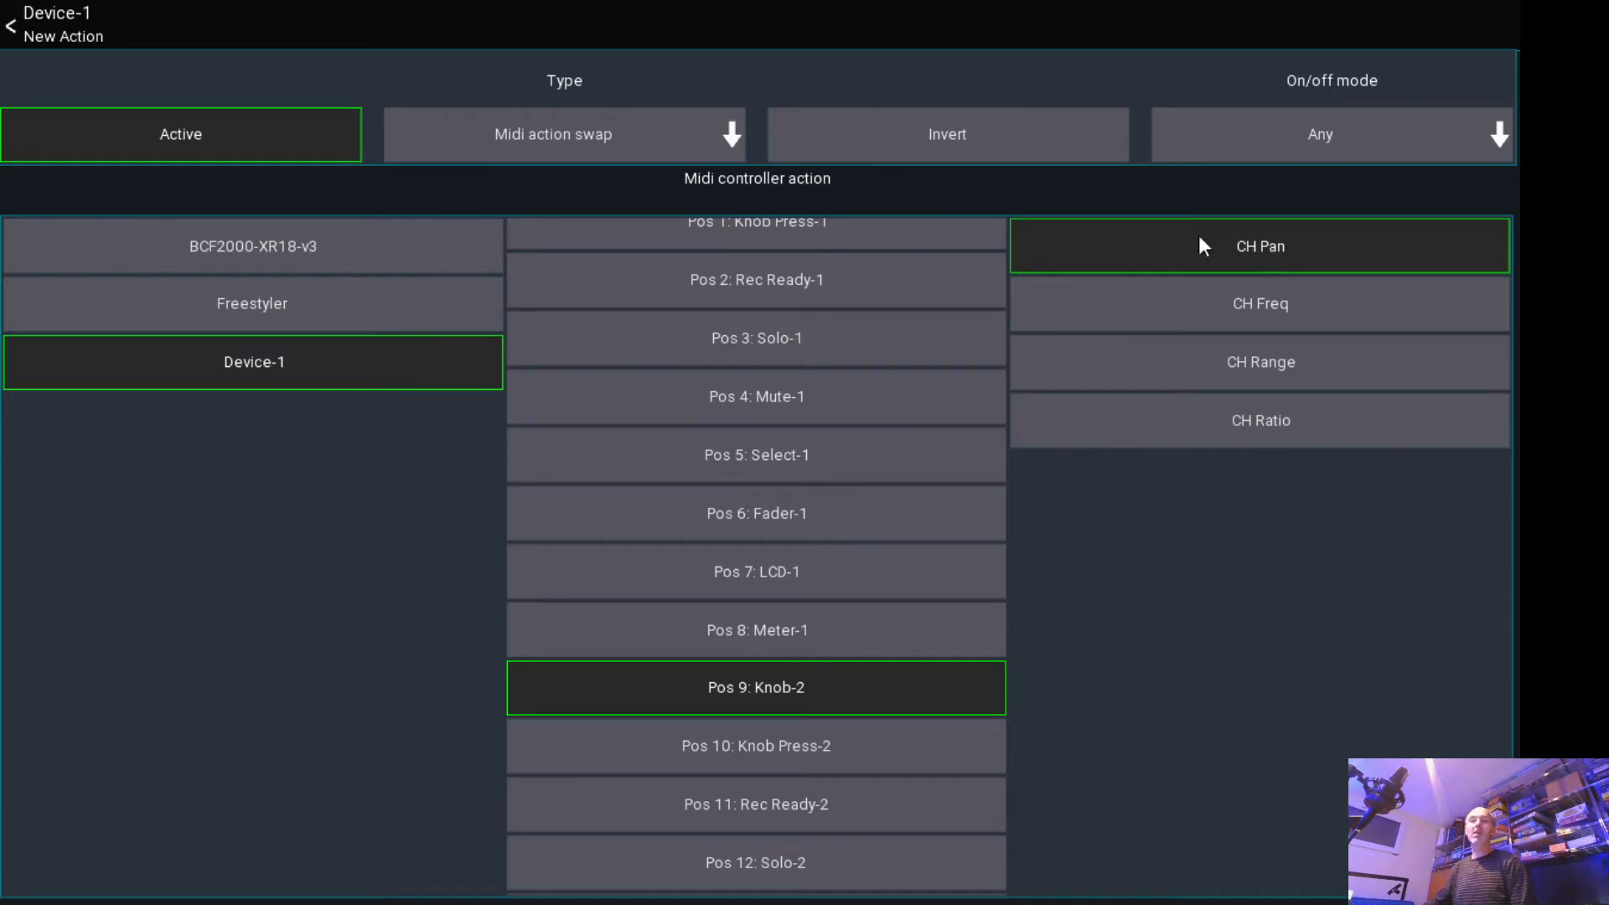
{"action": "left_click", "coordinate": [58, 23]}
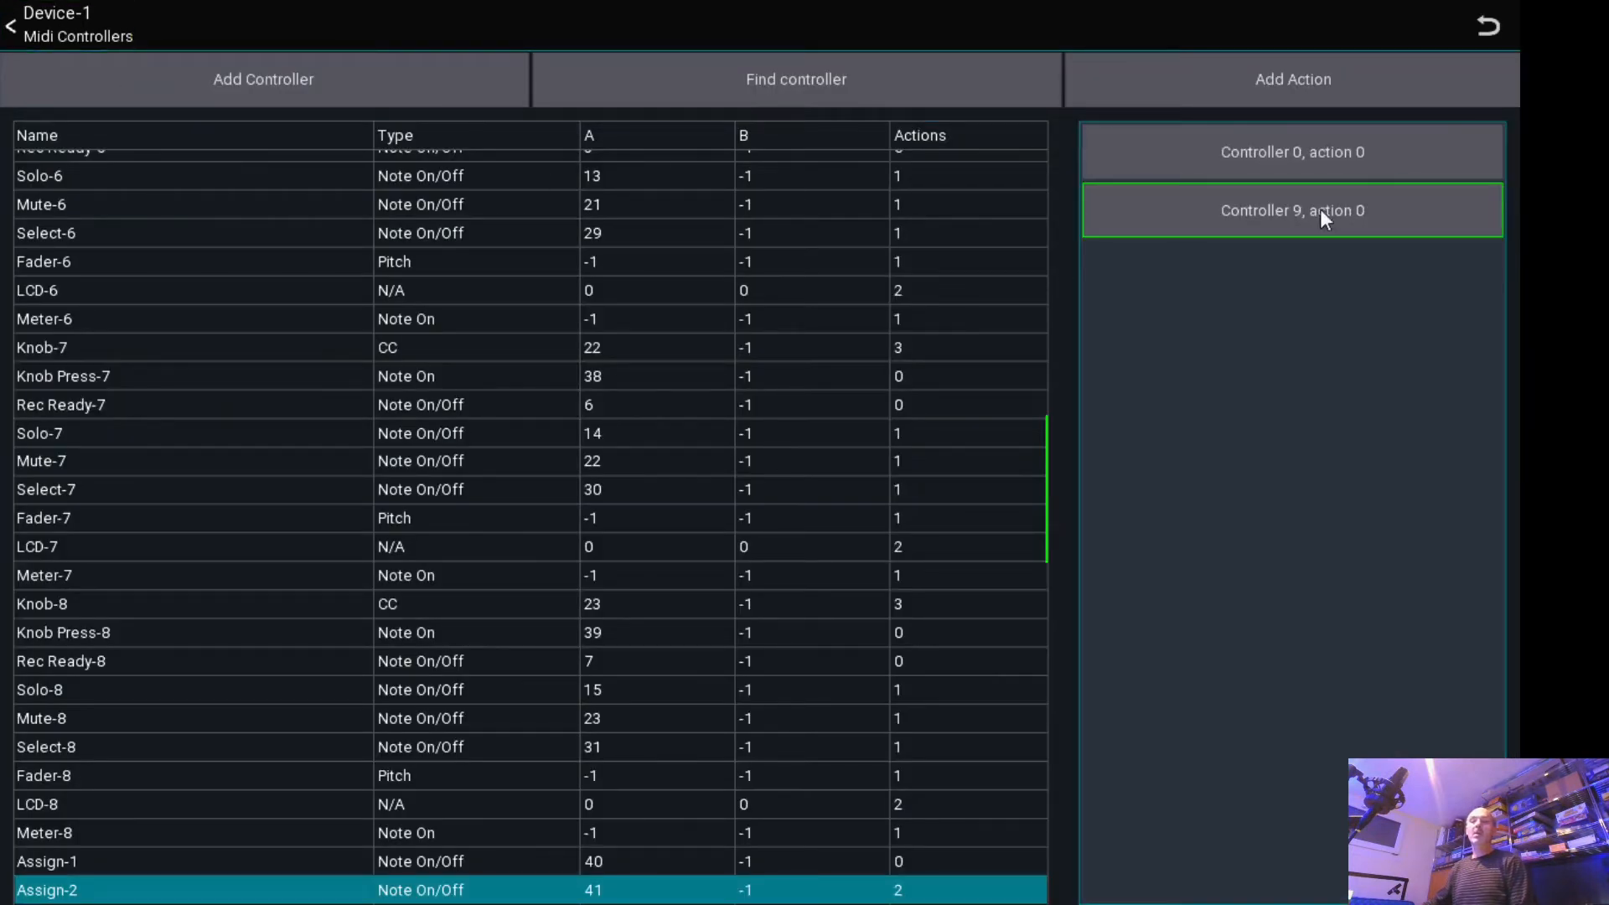
- Add a Midi action swap action to the Assign-2 controller, targeting the CH Pan action of Knob-3 on Device-1
{"action": "left_click", "coordinate": [1280, 88]}
{"action": "left_click", "coordinate": [556, 127]}
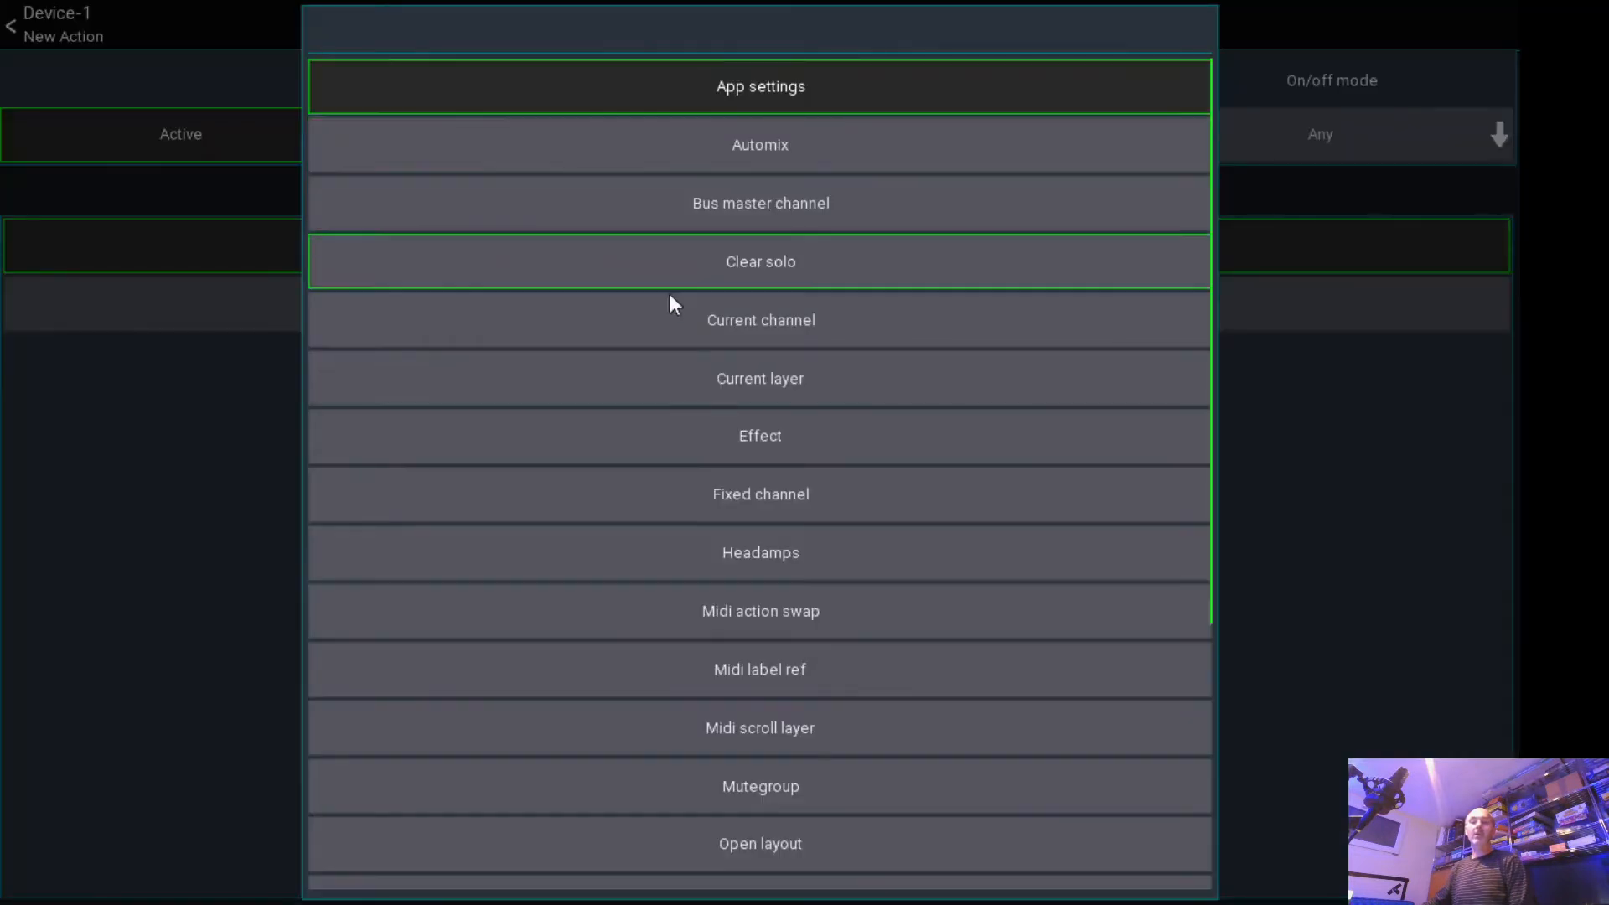
{"action": "left_click", "coordinate": [727, 615]}
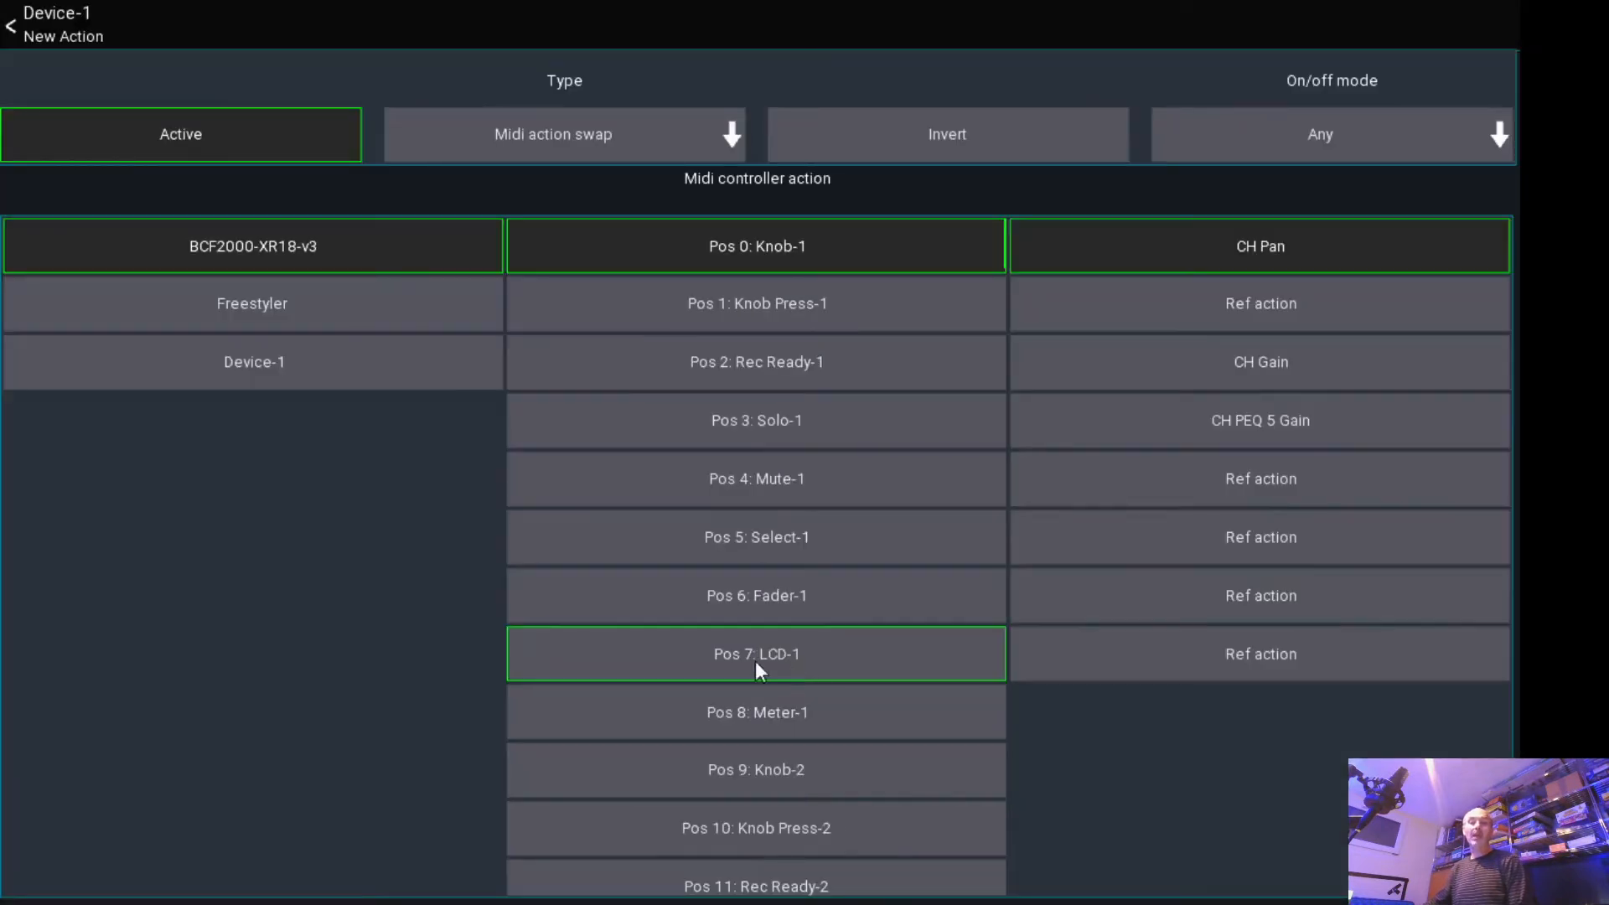
{"action": "left_click", "coordinate": [341, 378]}
{"action": "scroll", "coordinate": [801, 723], "scroll_direction": "down", "scroll_amount": 6}
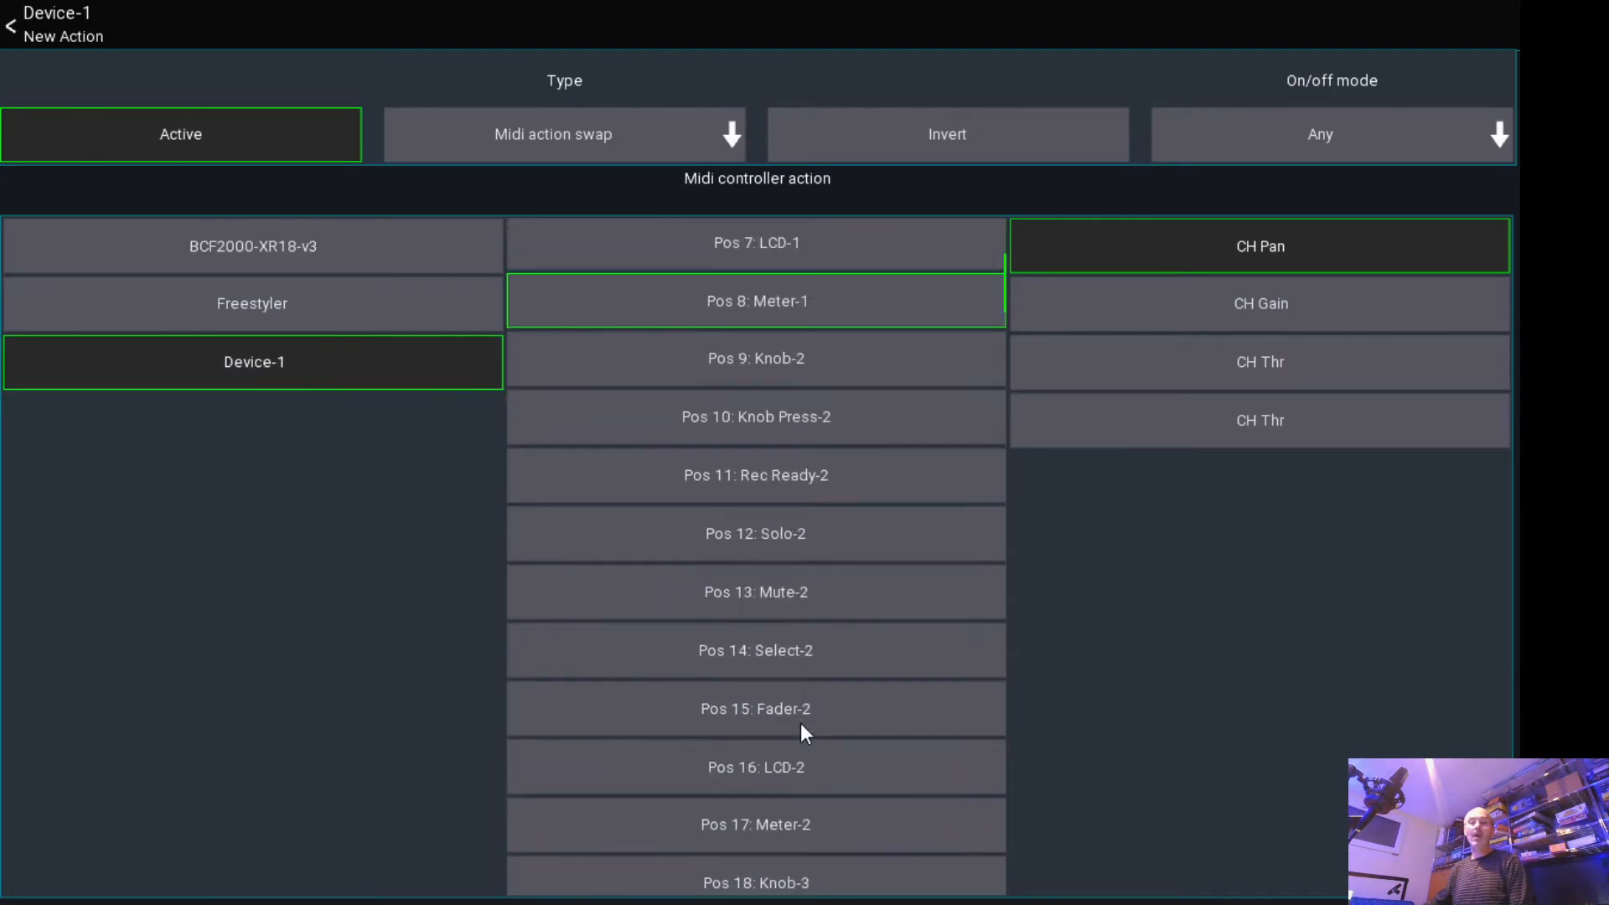
{"action": "left_click", "coordinate": [775, 641]}
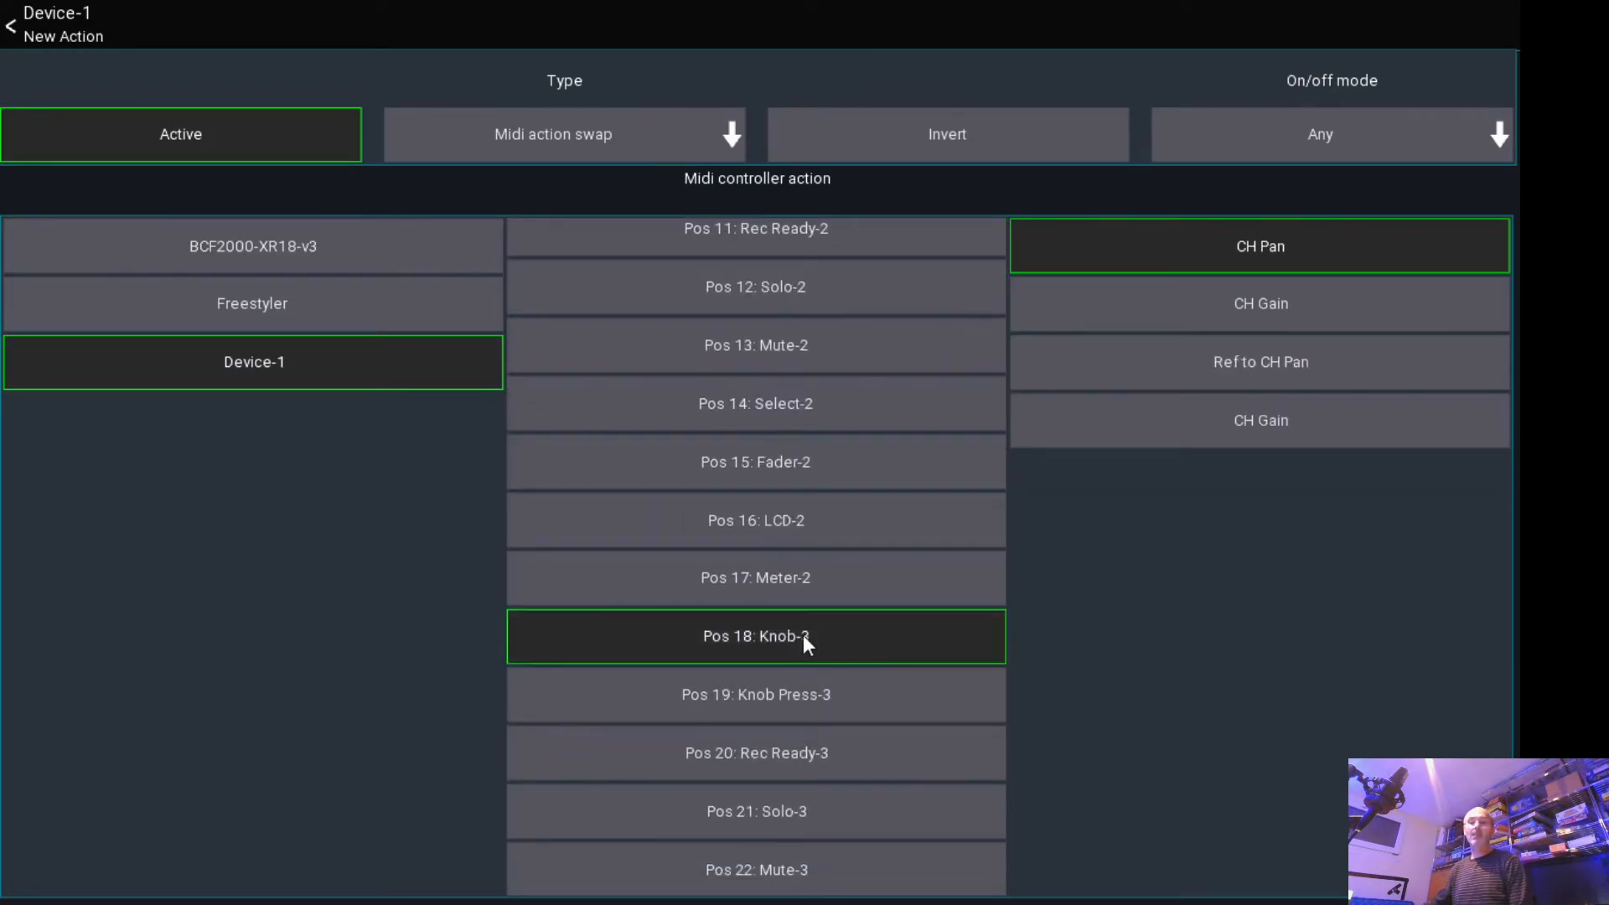
{"action": "left_click", "coordinate": [65, 37]}
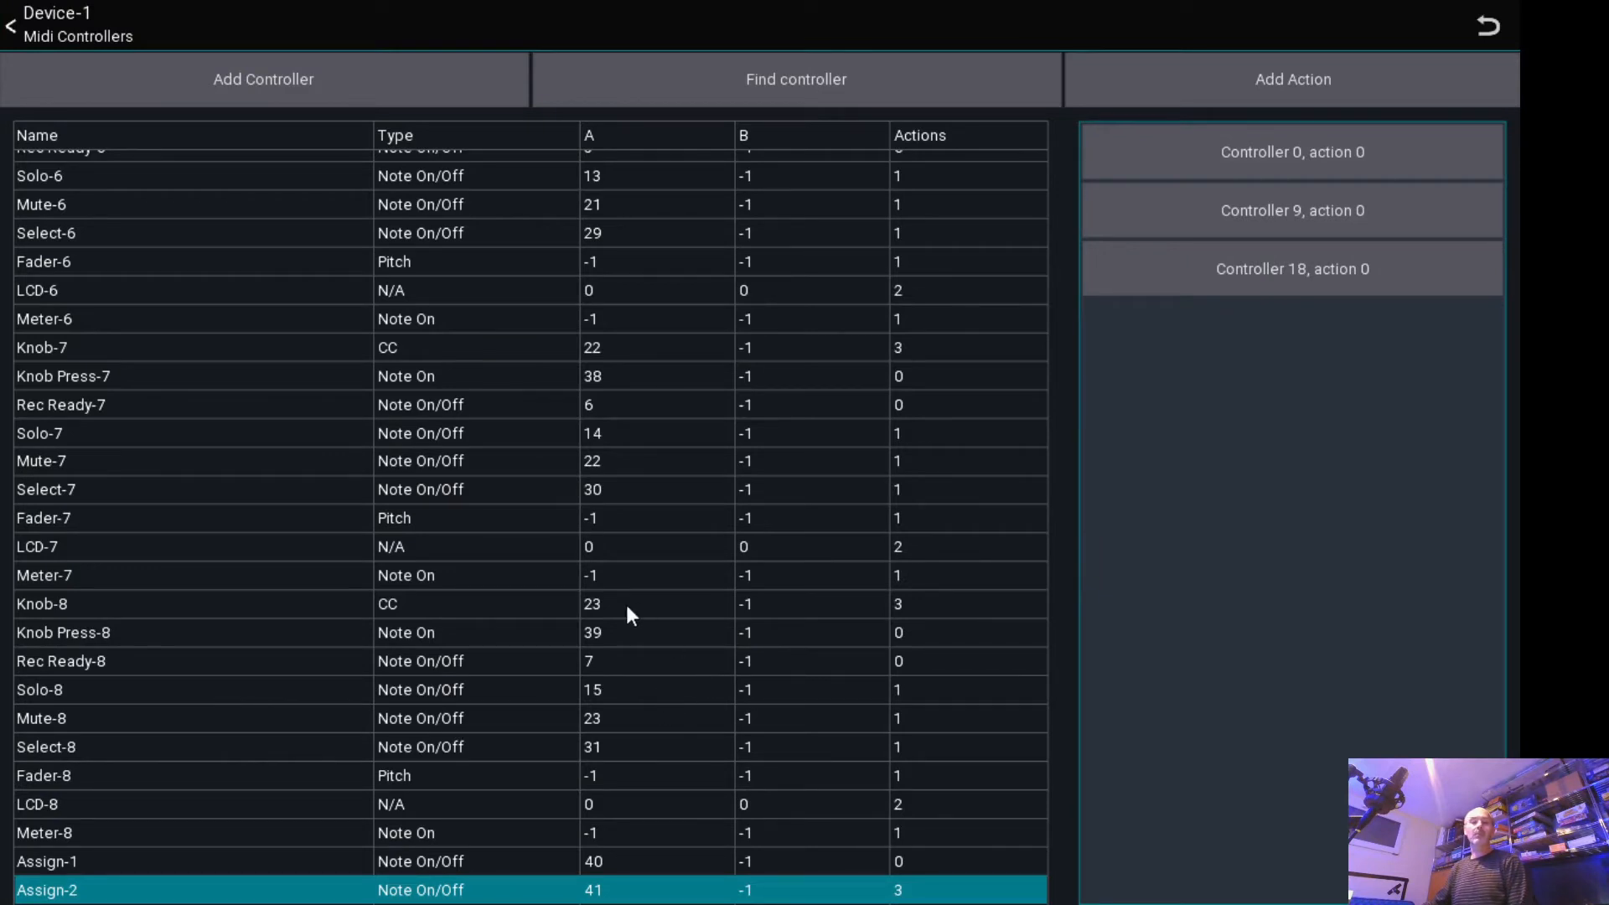
- Review the actions assigned to the Knob-4 and Knob-3 controllers
{"action": "scroll", "coordinate": [441, 587], "scroll_direction": "up", "scroll_amount": 8}
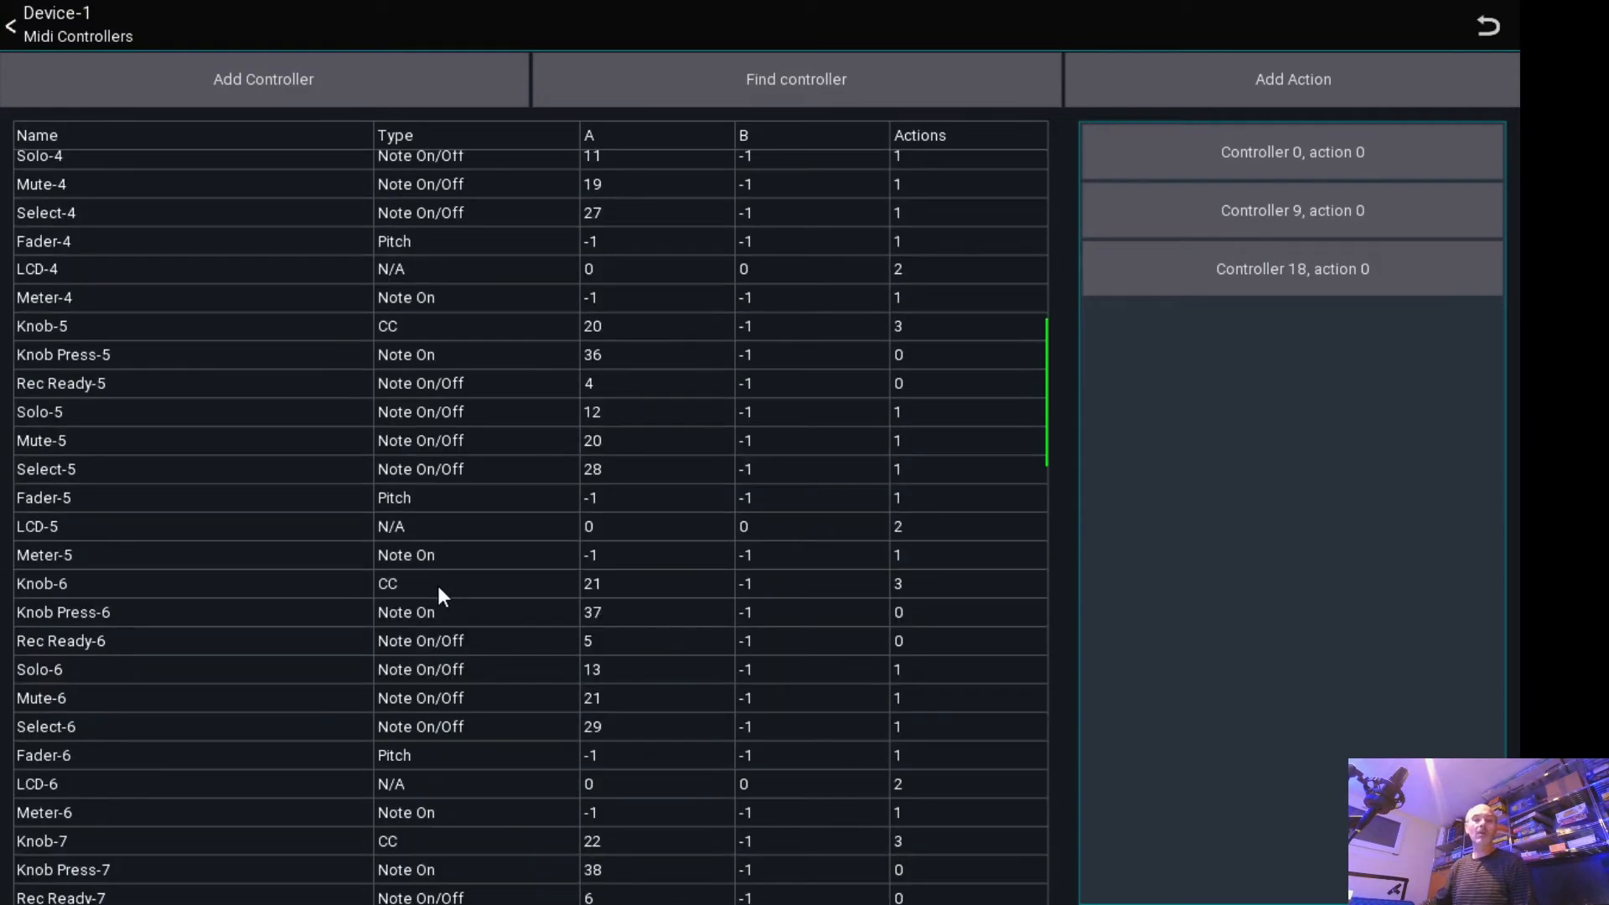
{"action": "scroll", "coordinate": [424, 528], "scroll_direction": "up", "scroll_amount": 1}
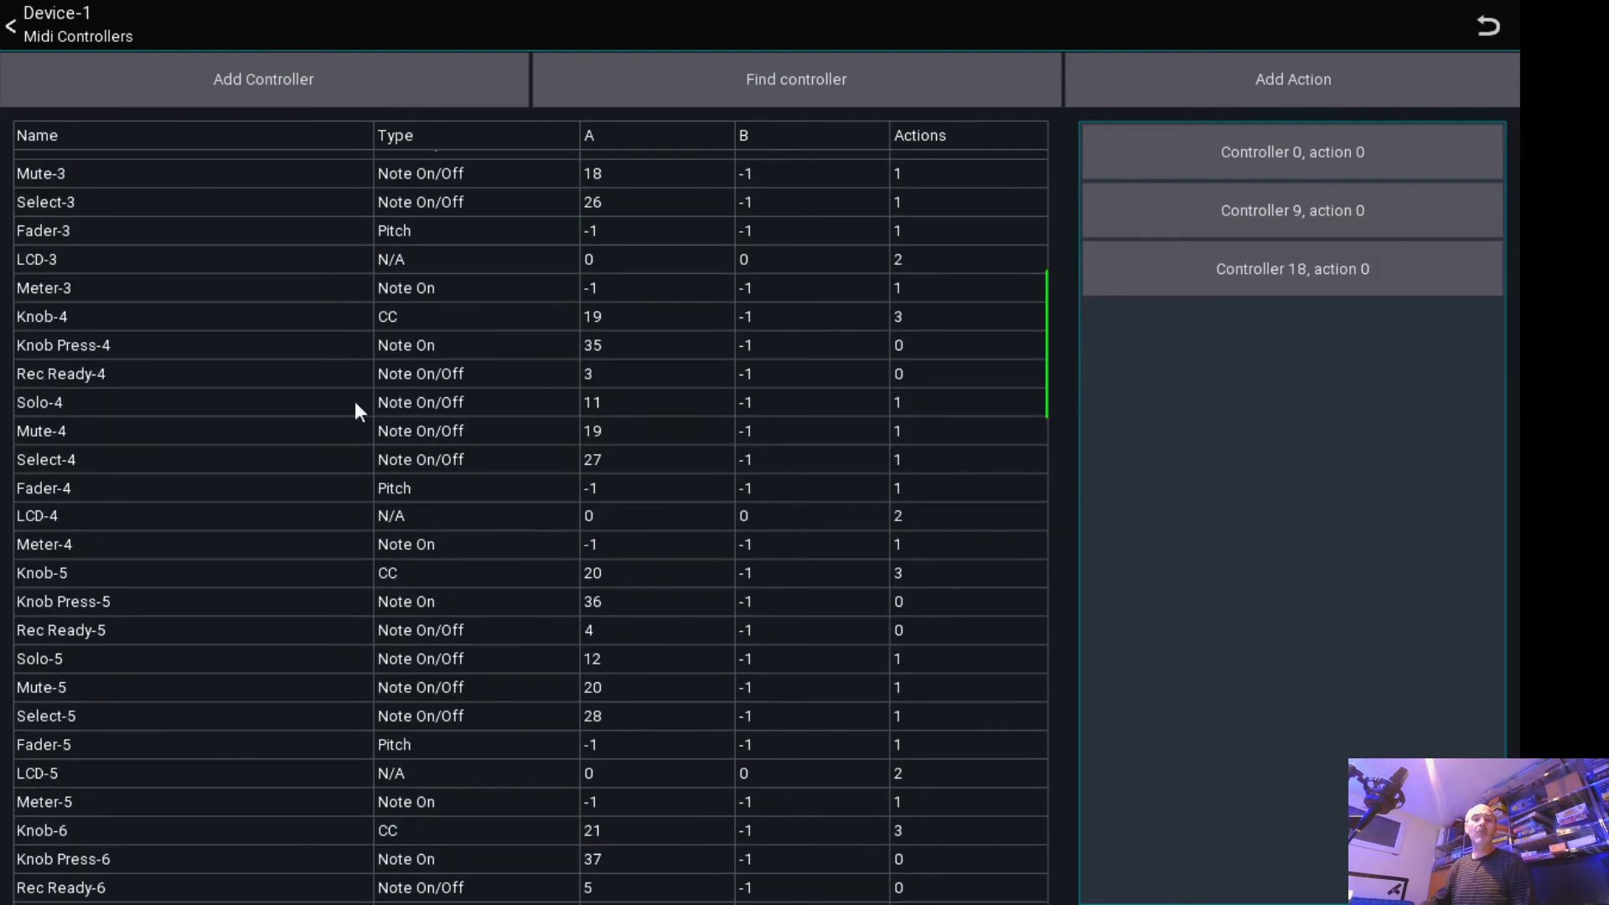
{"action": "left_click", "coordinate": [412, 321]}
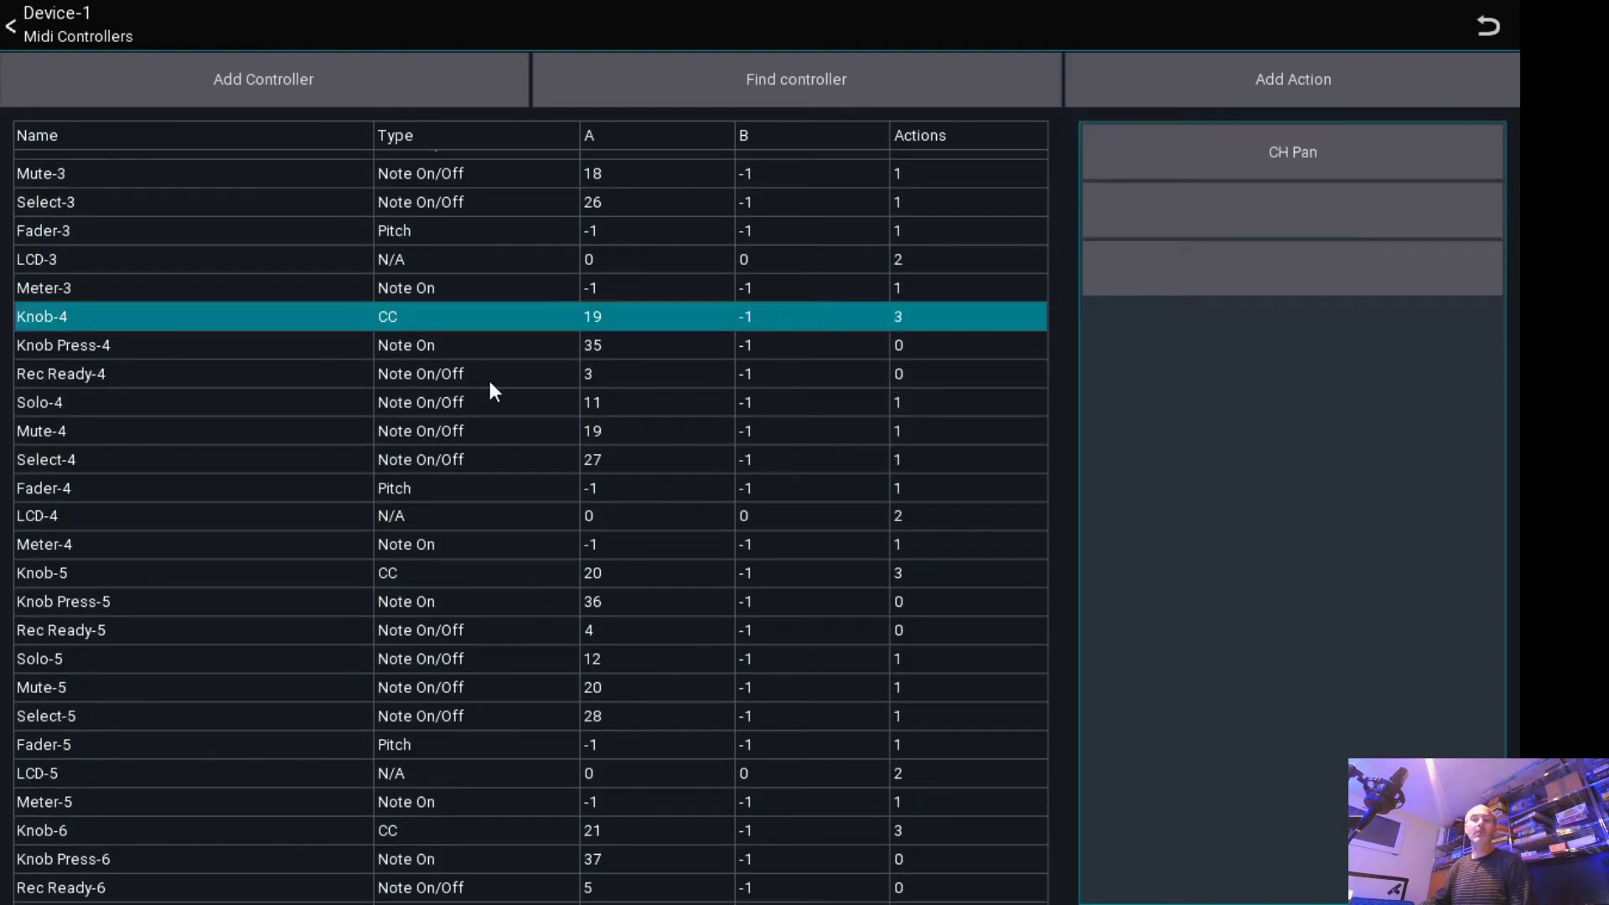
{"action": "scroll", "coordinate": [394, 475], "scroll_direction": "up", "scroll_amount": 3}
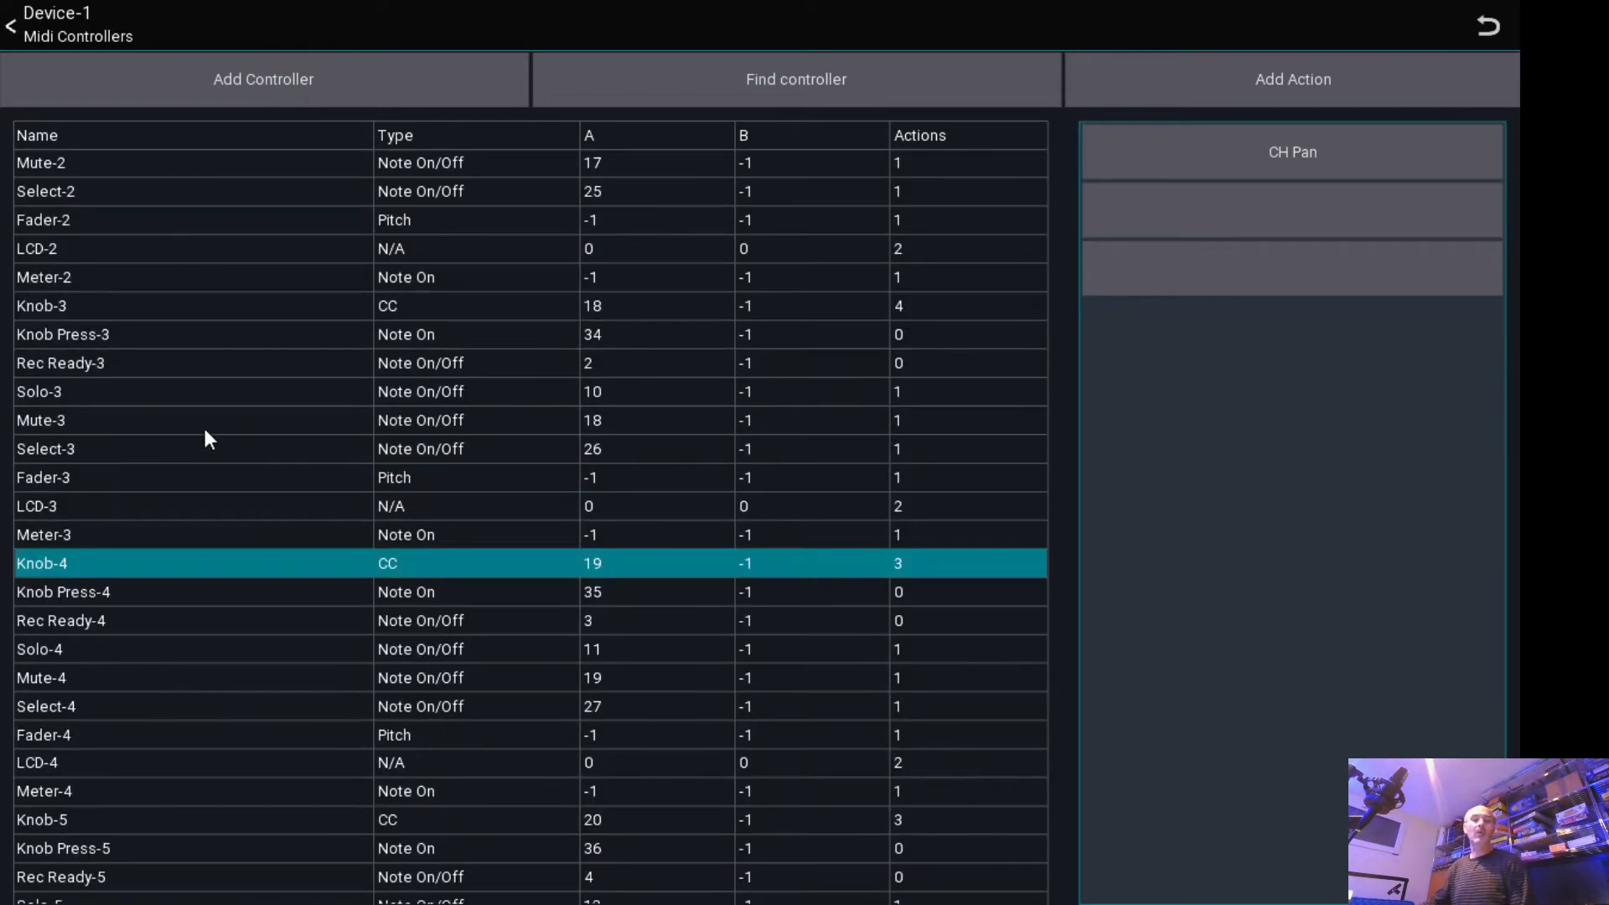
{"action": "left_click", "coordinate": [408, 303]}
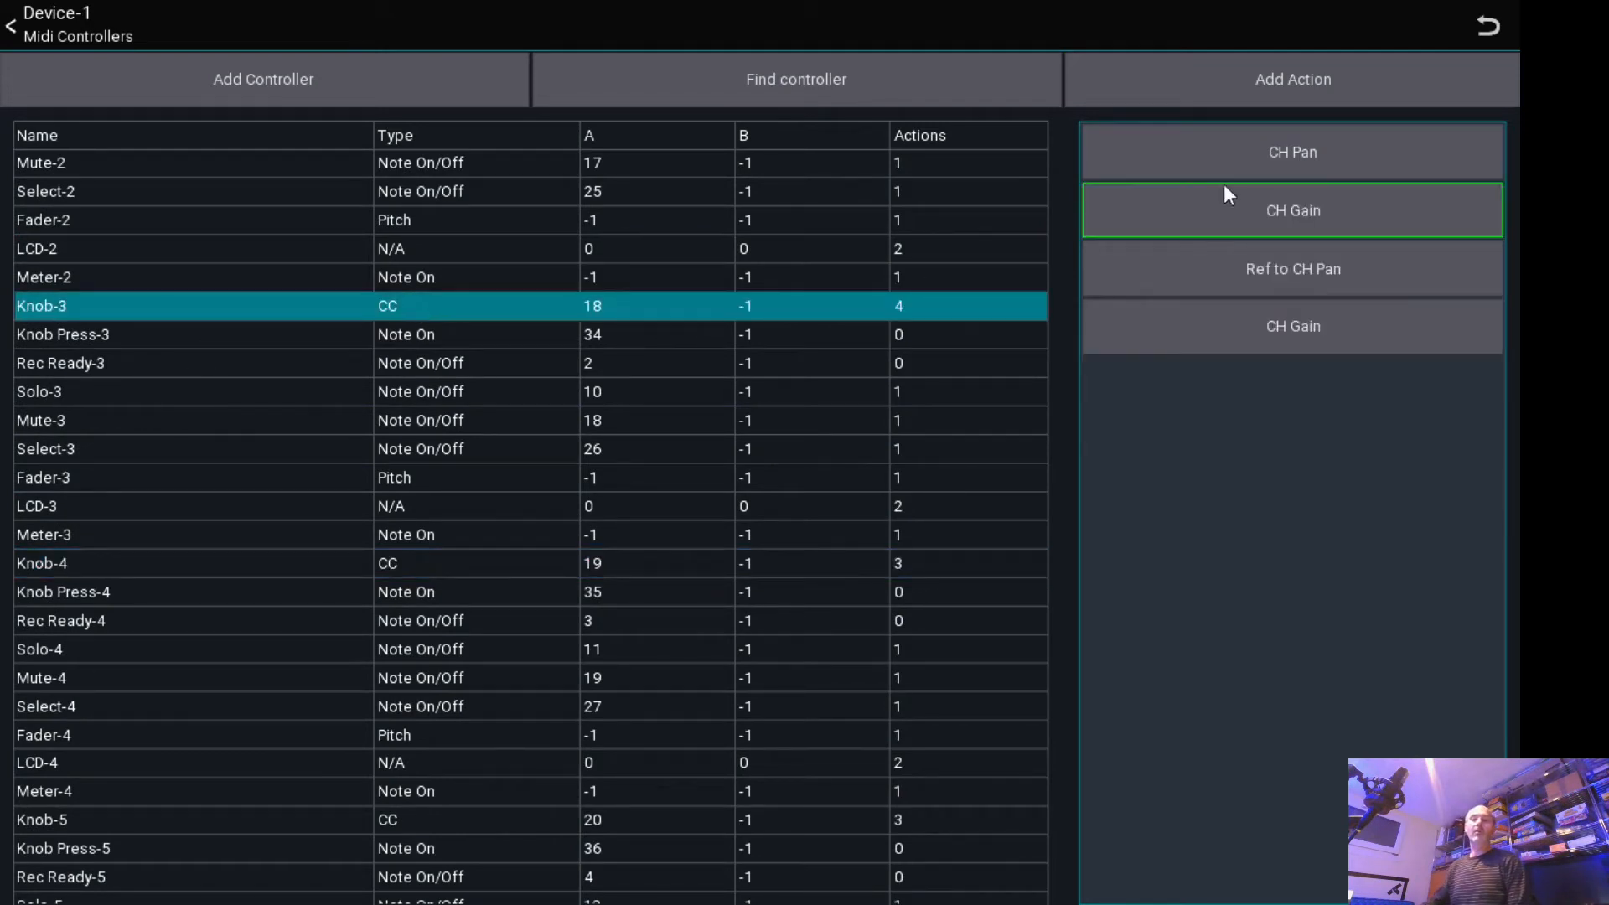
- Add a Midi action swap action to the Flip controller, targeting the CH Gain action of Knob-1 on Device-1
{"action": "scroll", "coordinate": [411, 508], "scroll_direction": "down", "scroll_amount": 2}
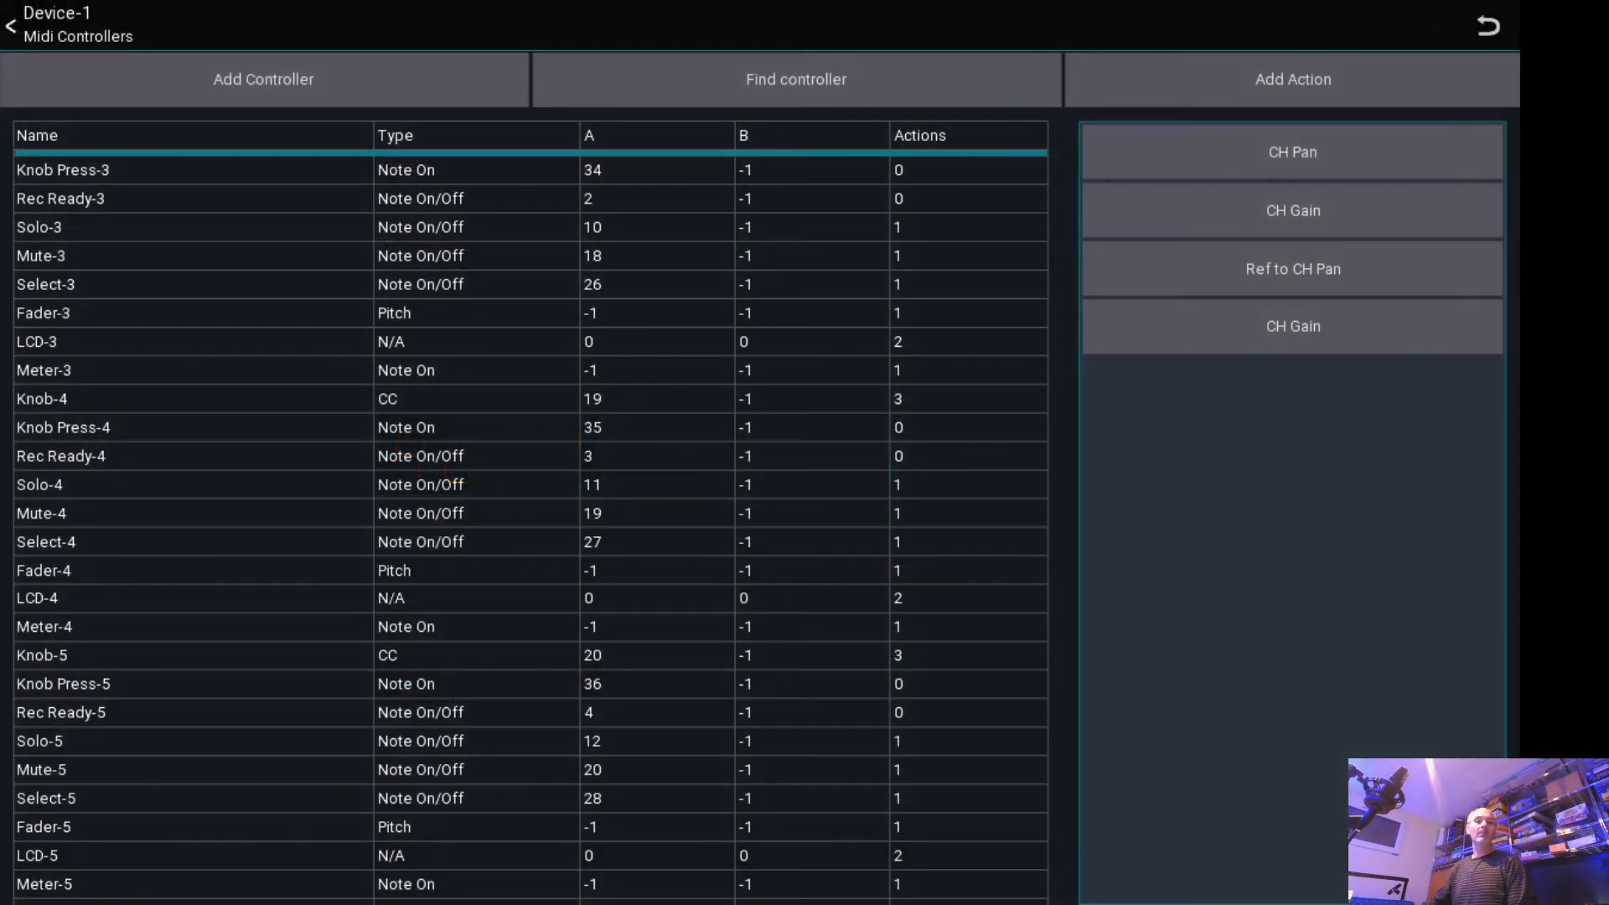
{"action": "scroll", "coordinate": [645, 691], "scroll_direction": "down", "scroll_amount": 15}
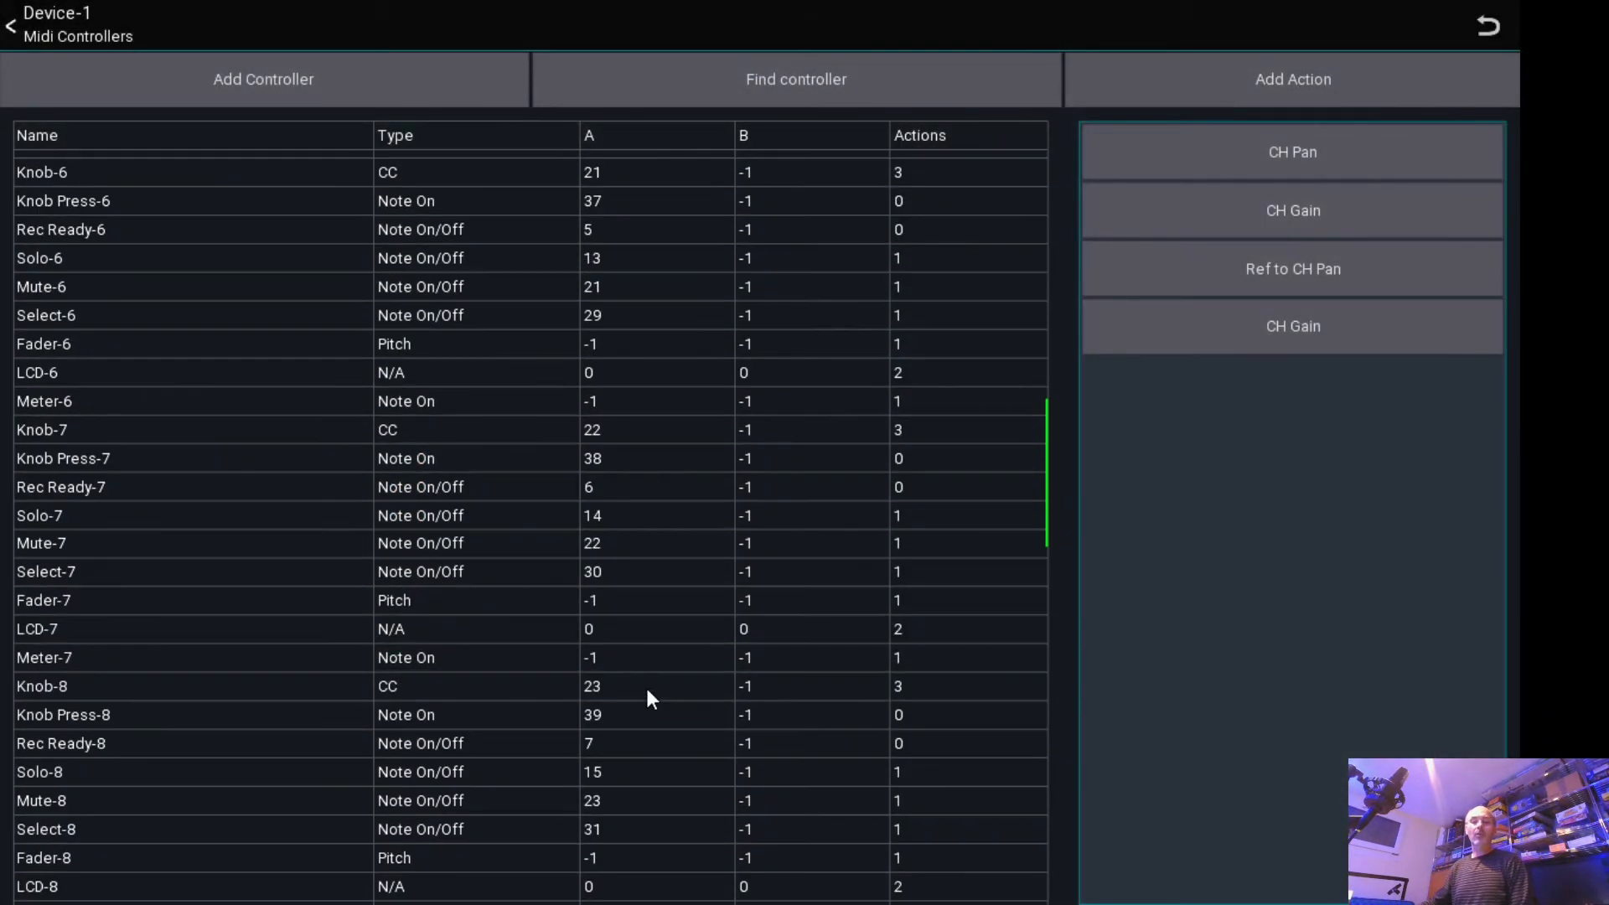
{"action": "left_click", "coordinate": [593, 574]}
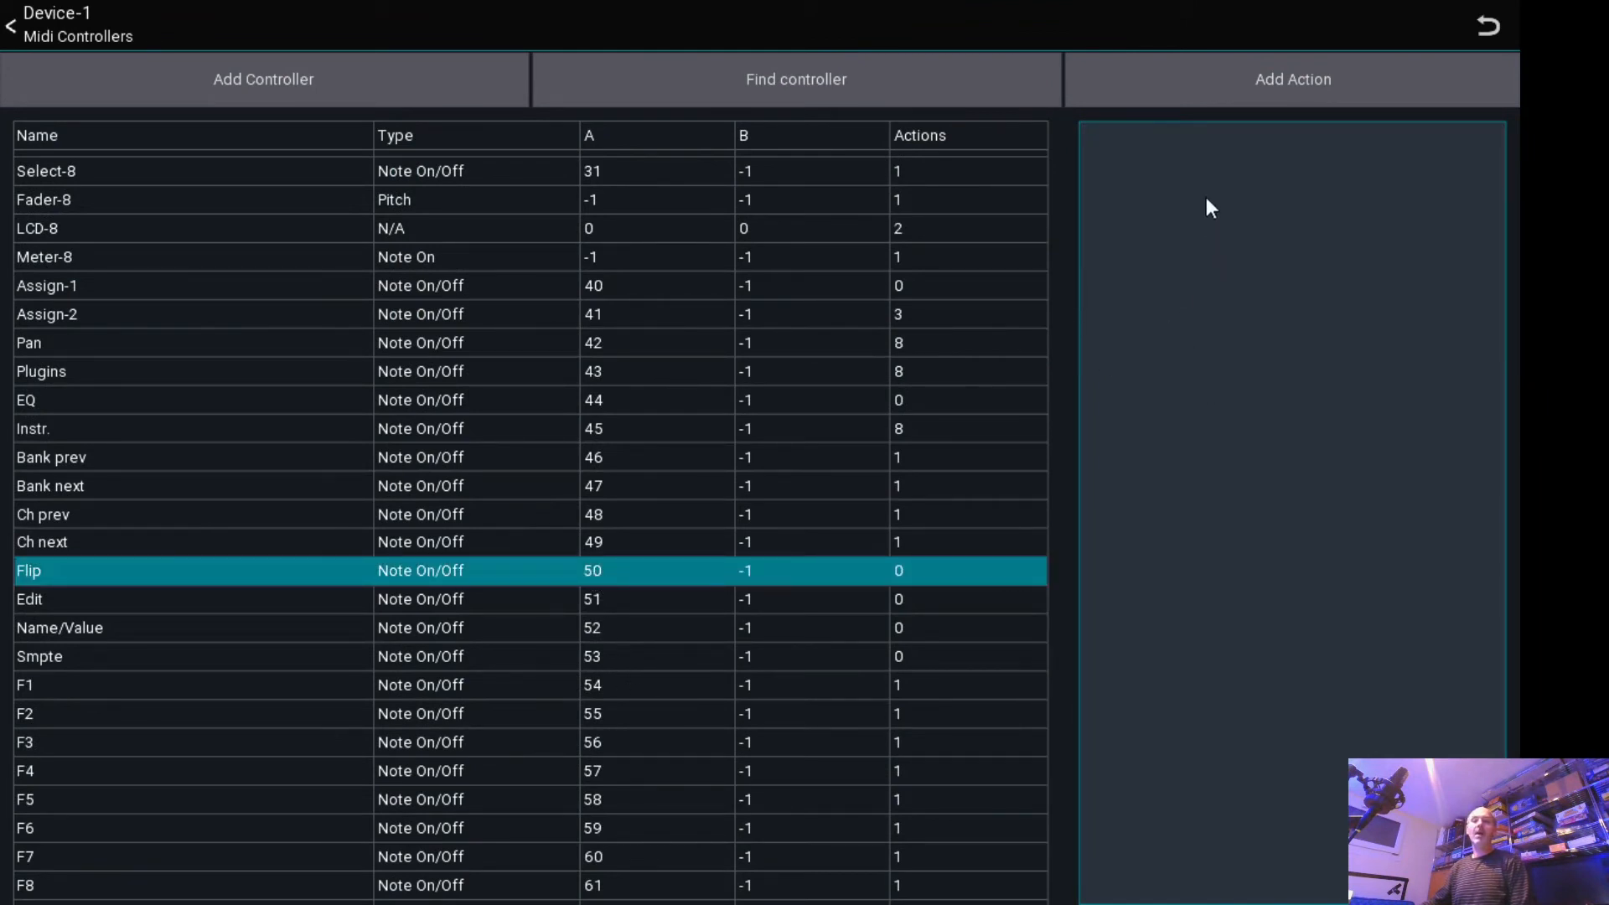
{"action": "left_click", "coordinate": [1225, 92]}
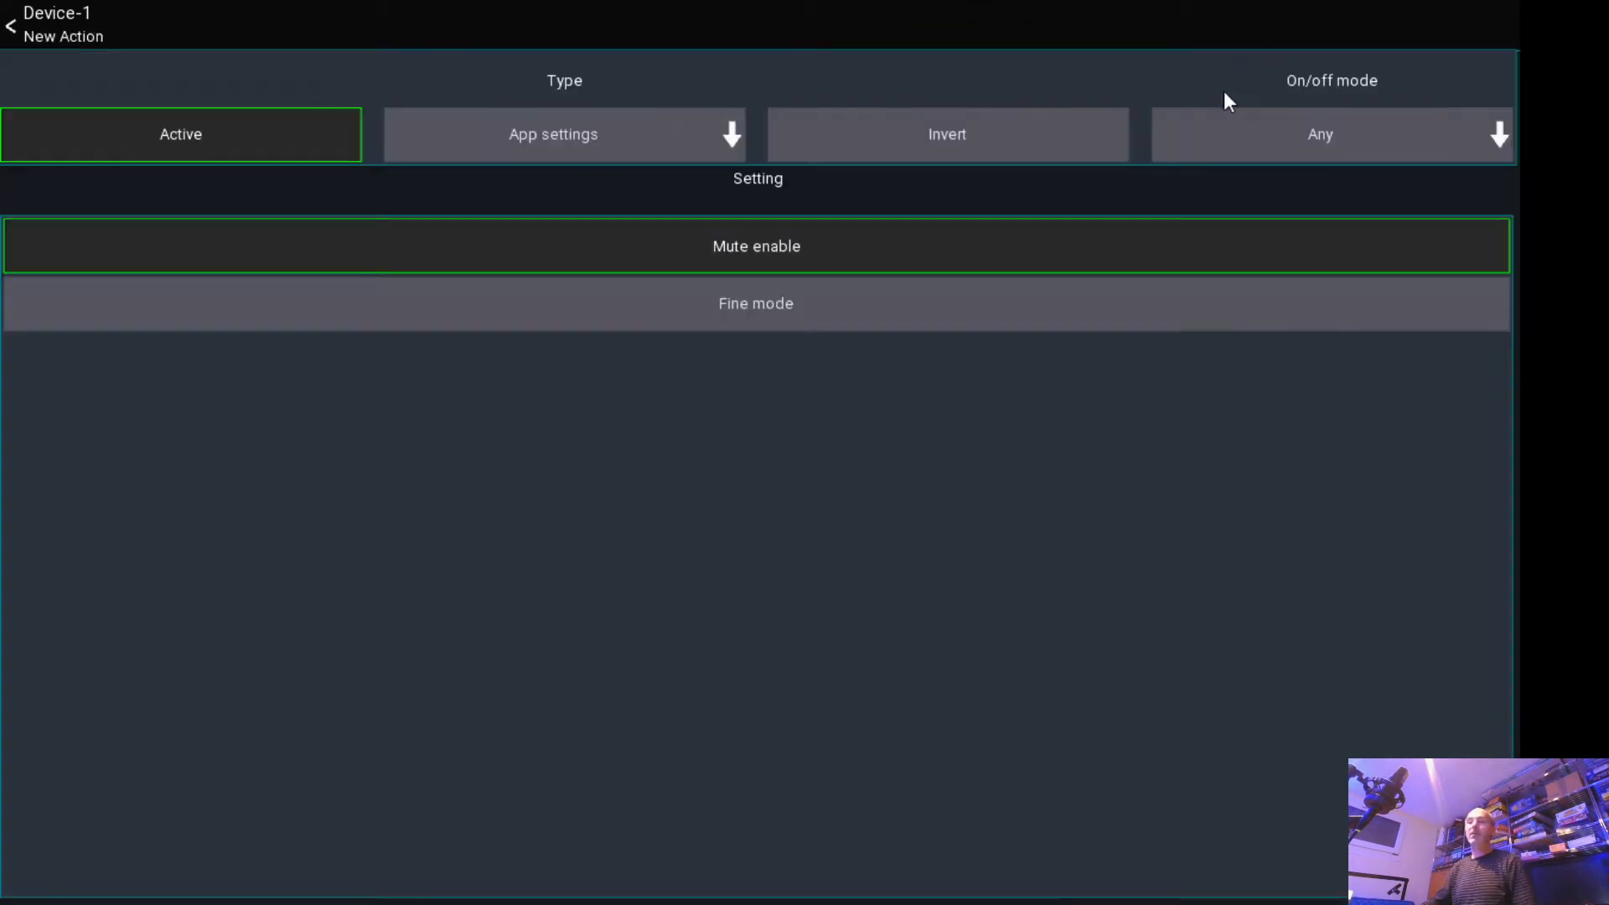
{"action": "left_click", "coordinate": [551, 150]}
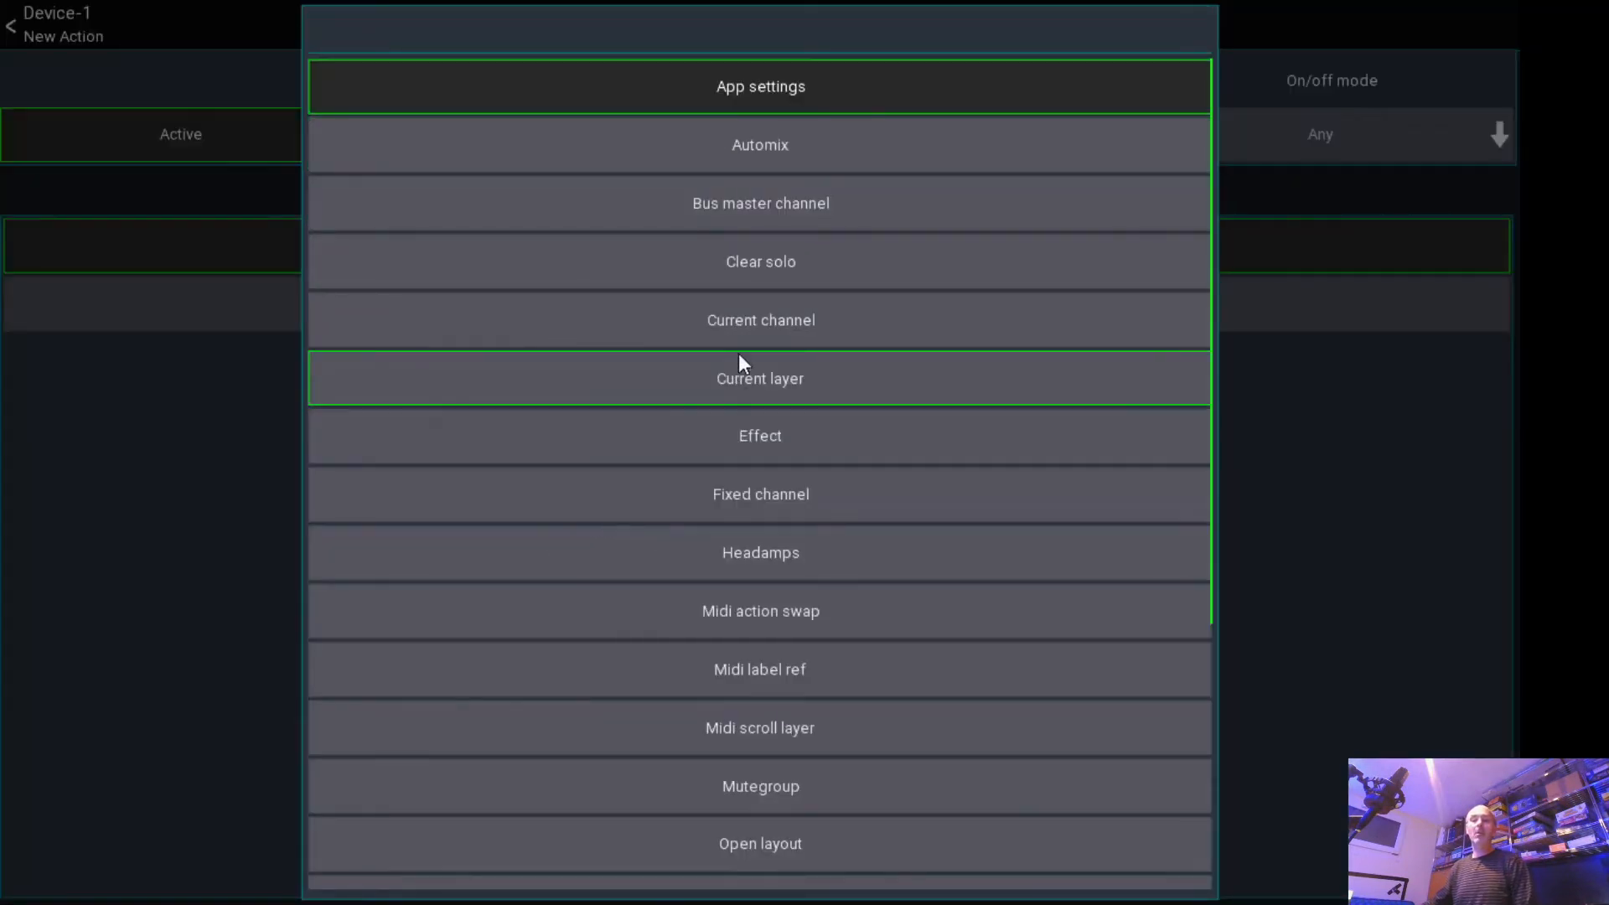
{"action": "left_click", "coordinate": [708, 615]}
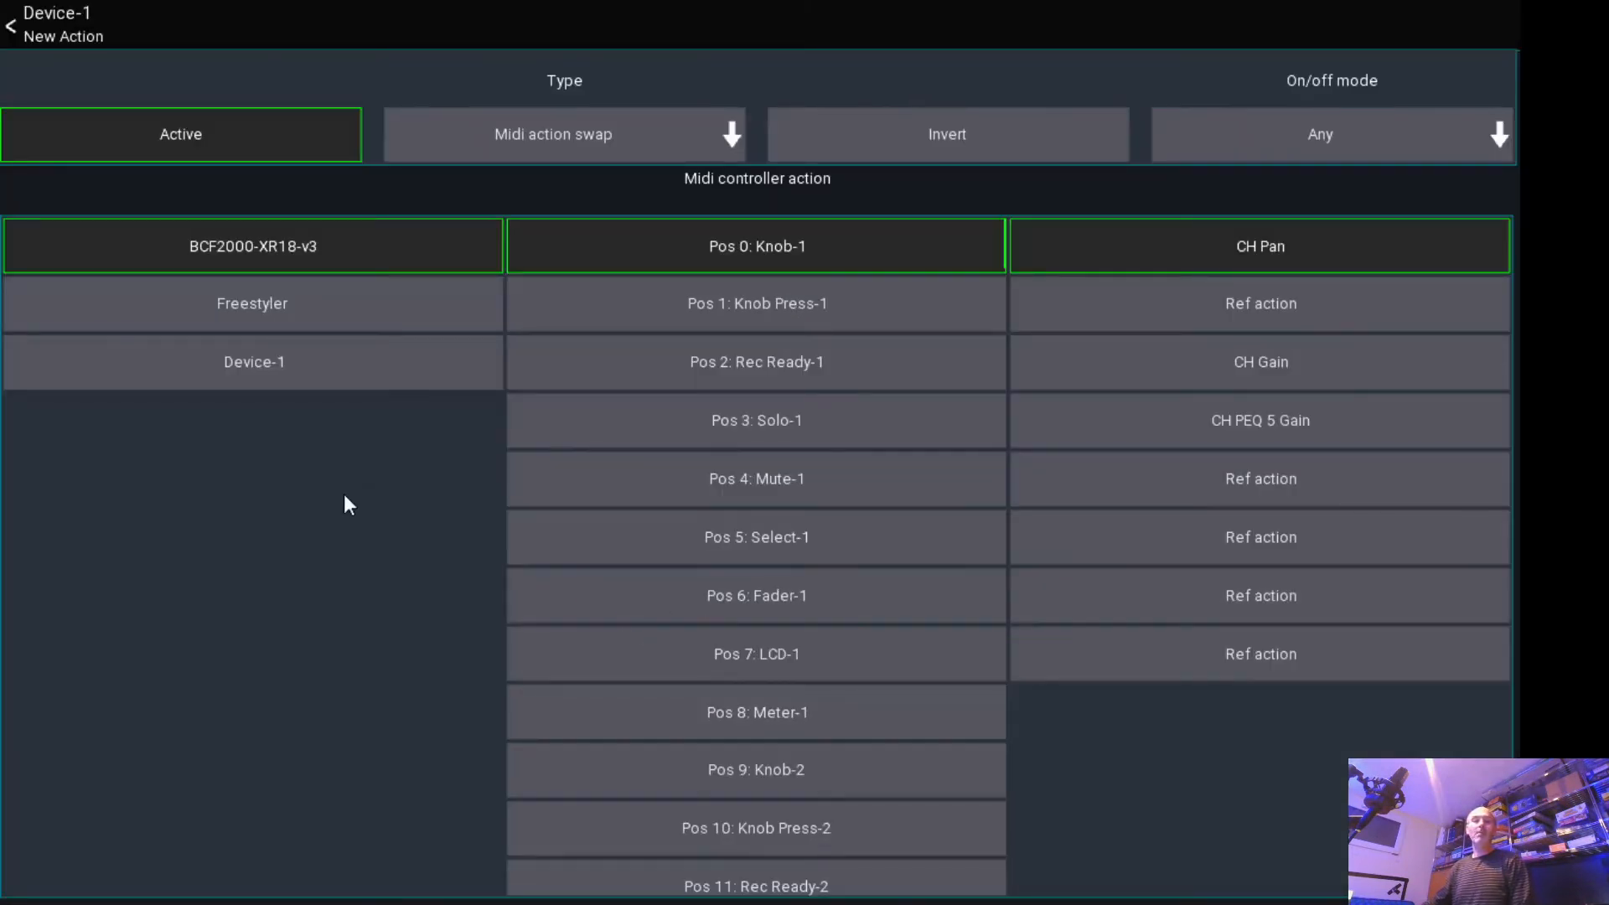
{"action": "left_click", "coordinate": [248, 376]}
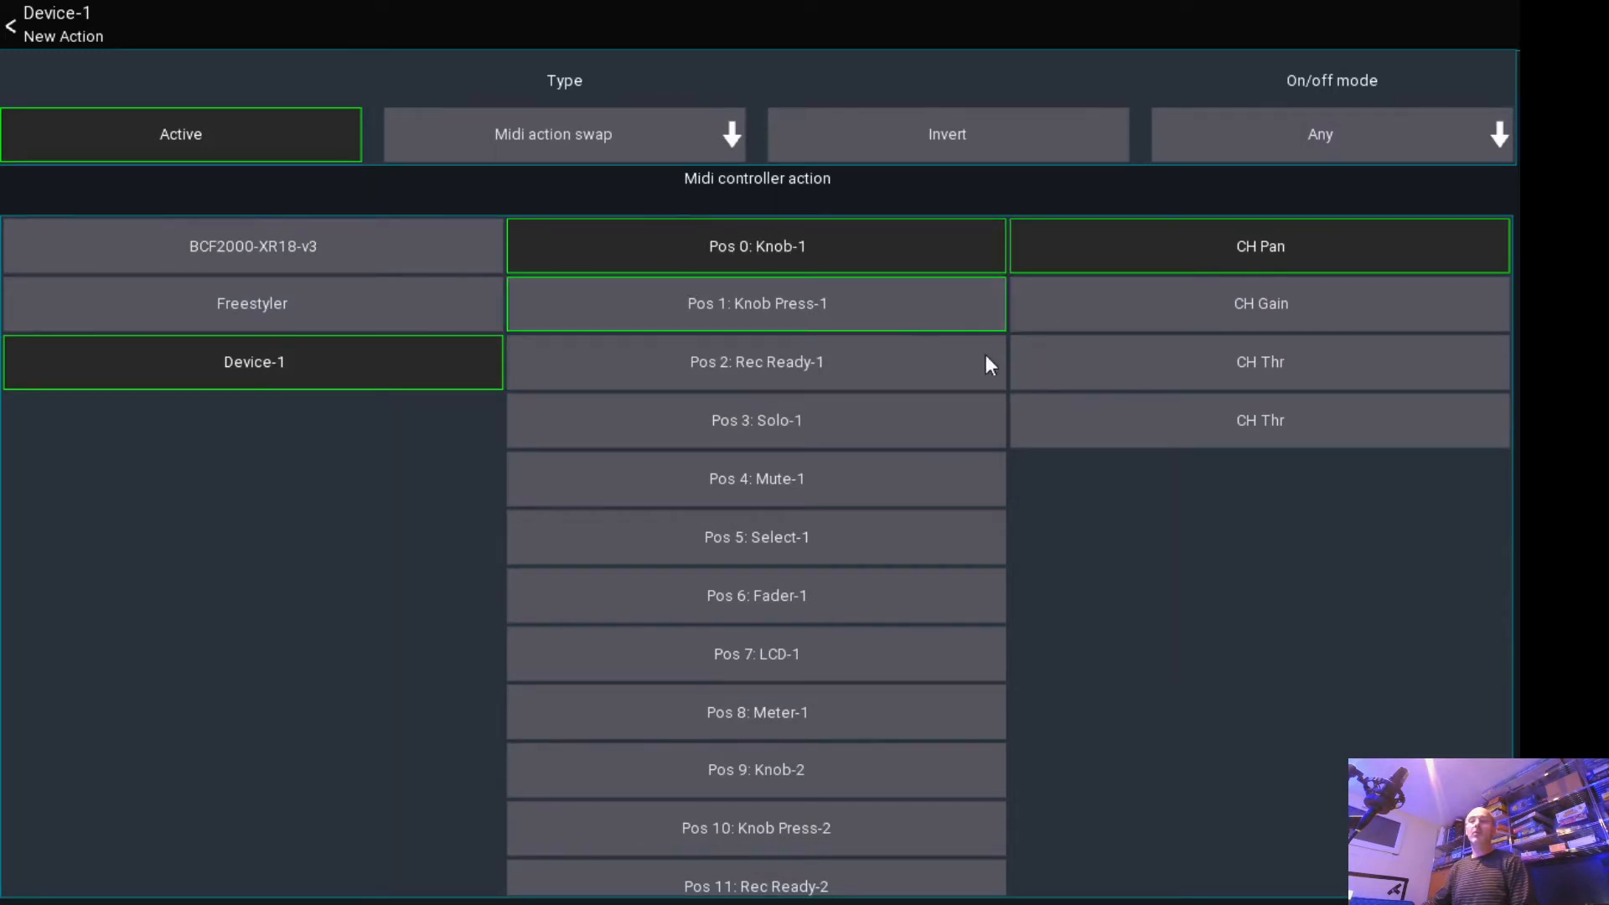
{"action": "left_click", "coordinate": [1187, 316]}
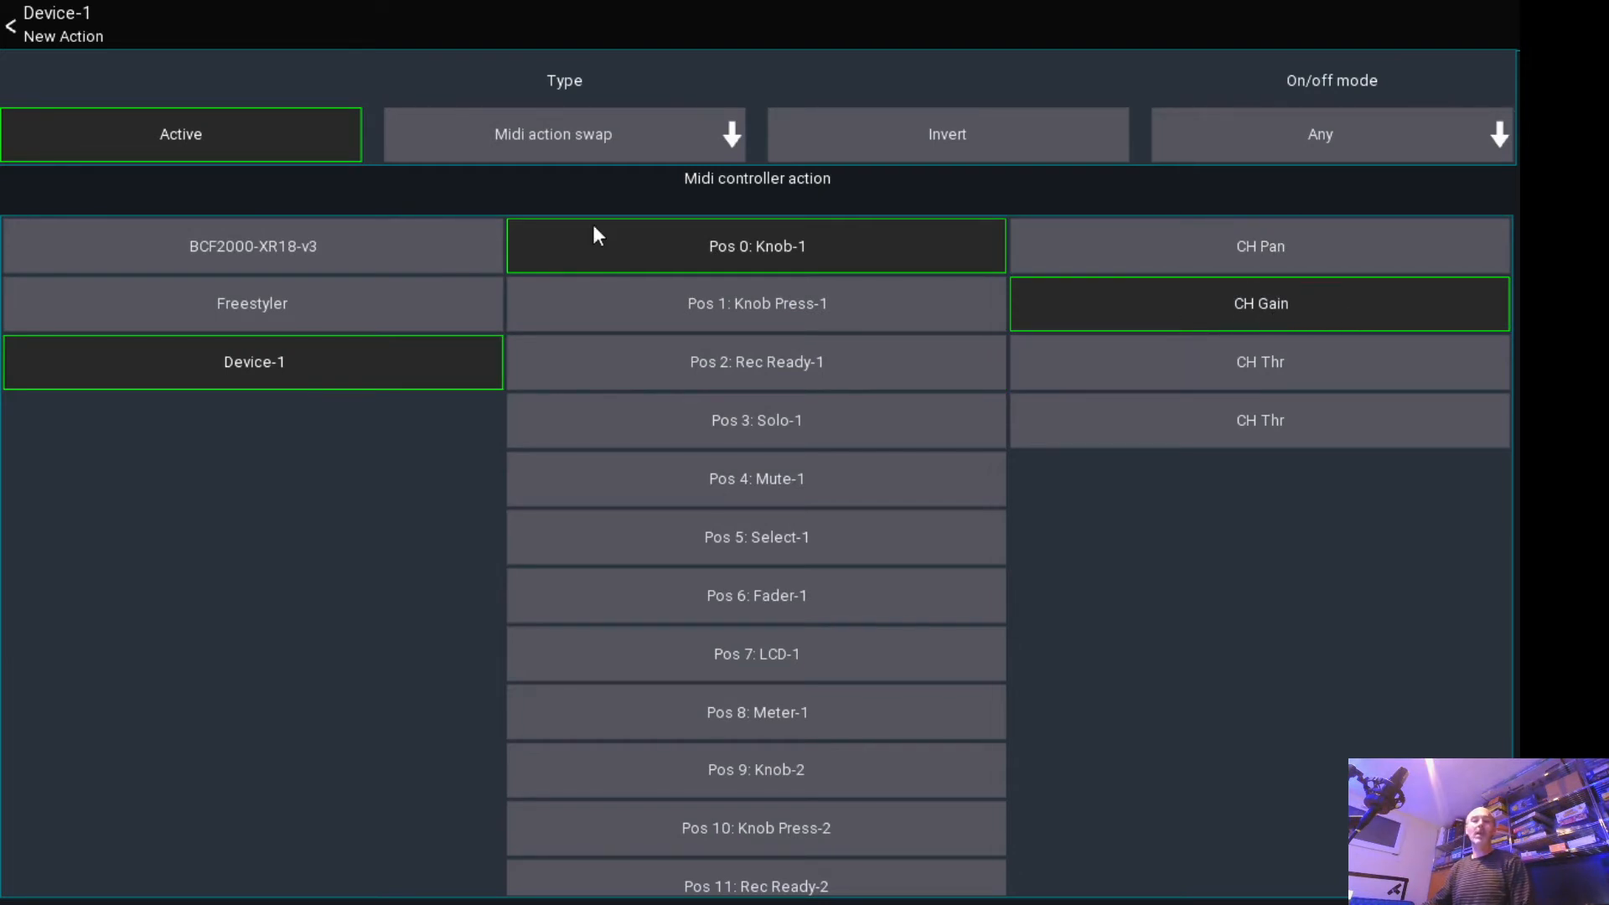
{"action": "left_click", "coordinate": [72, 21]}
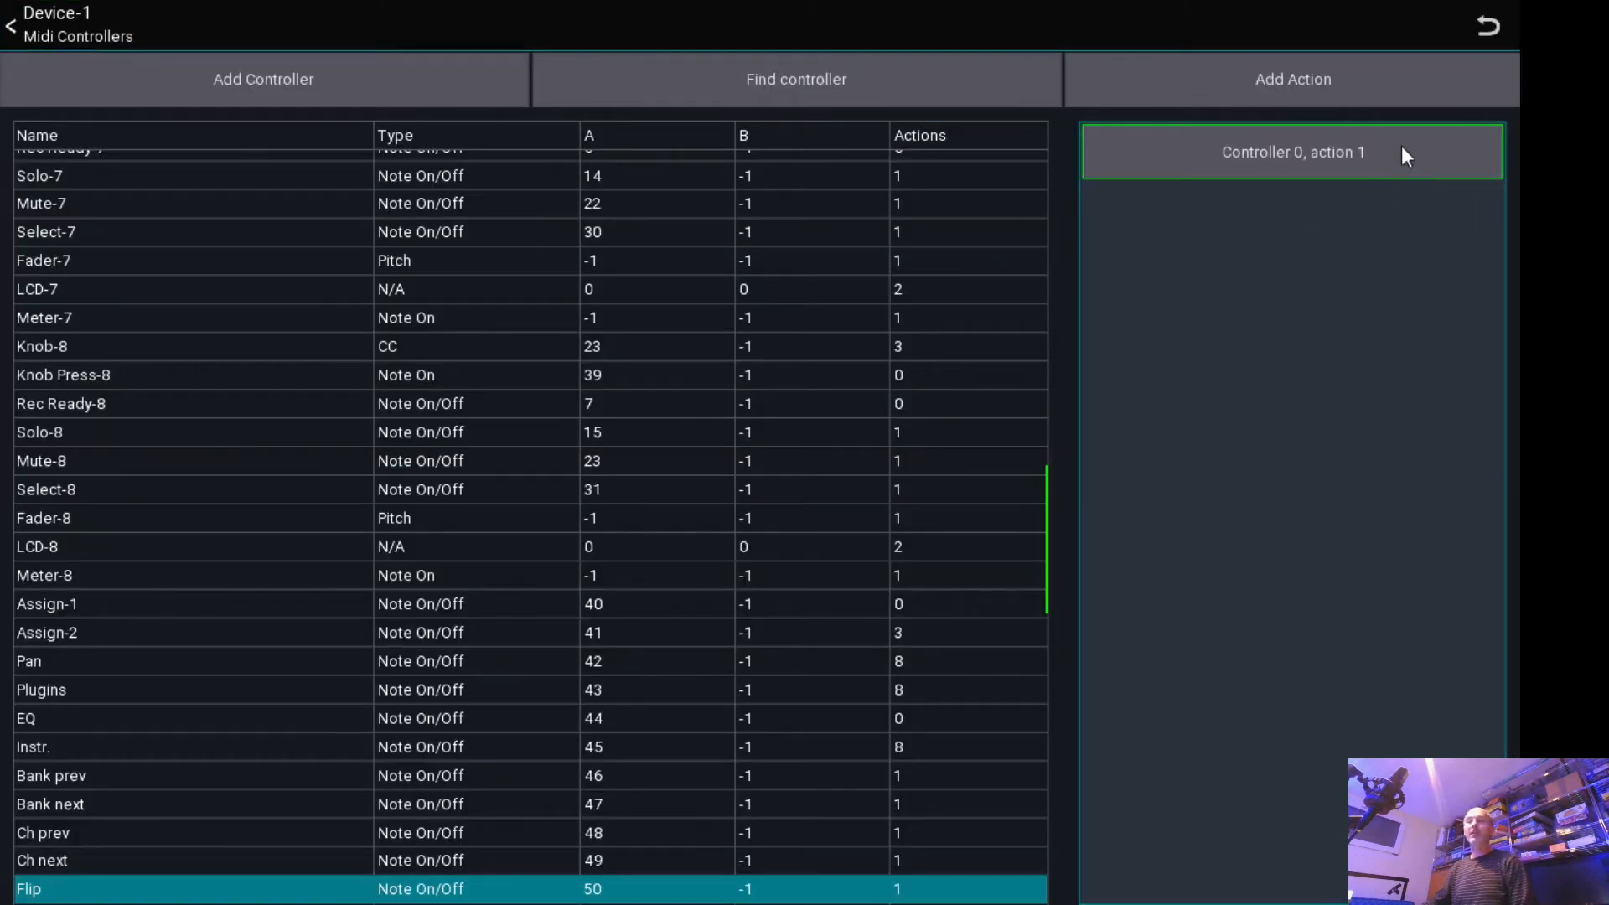
- Add a Midi action swap action to the Flip controller, targeting the CH Freq action of Knob-2 on Device-1
{"action": "left_click", "coordinate": [1304, 87]}
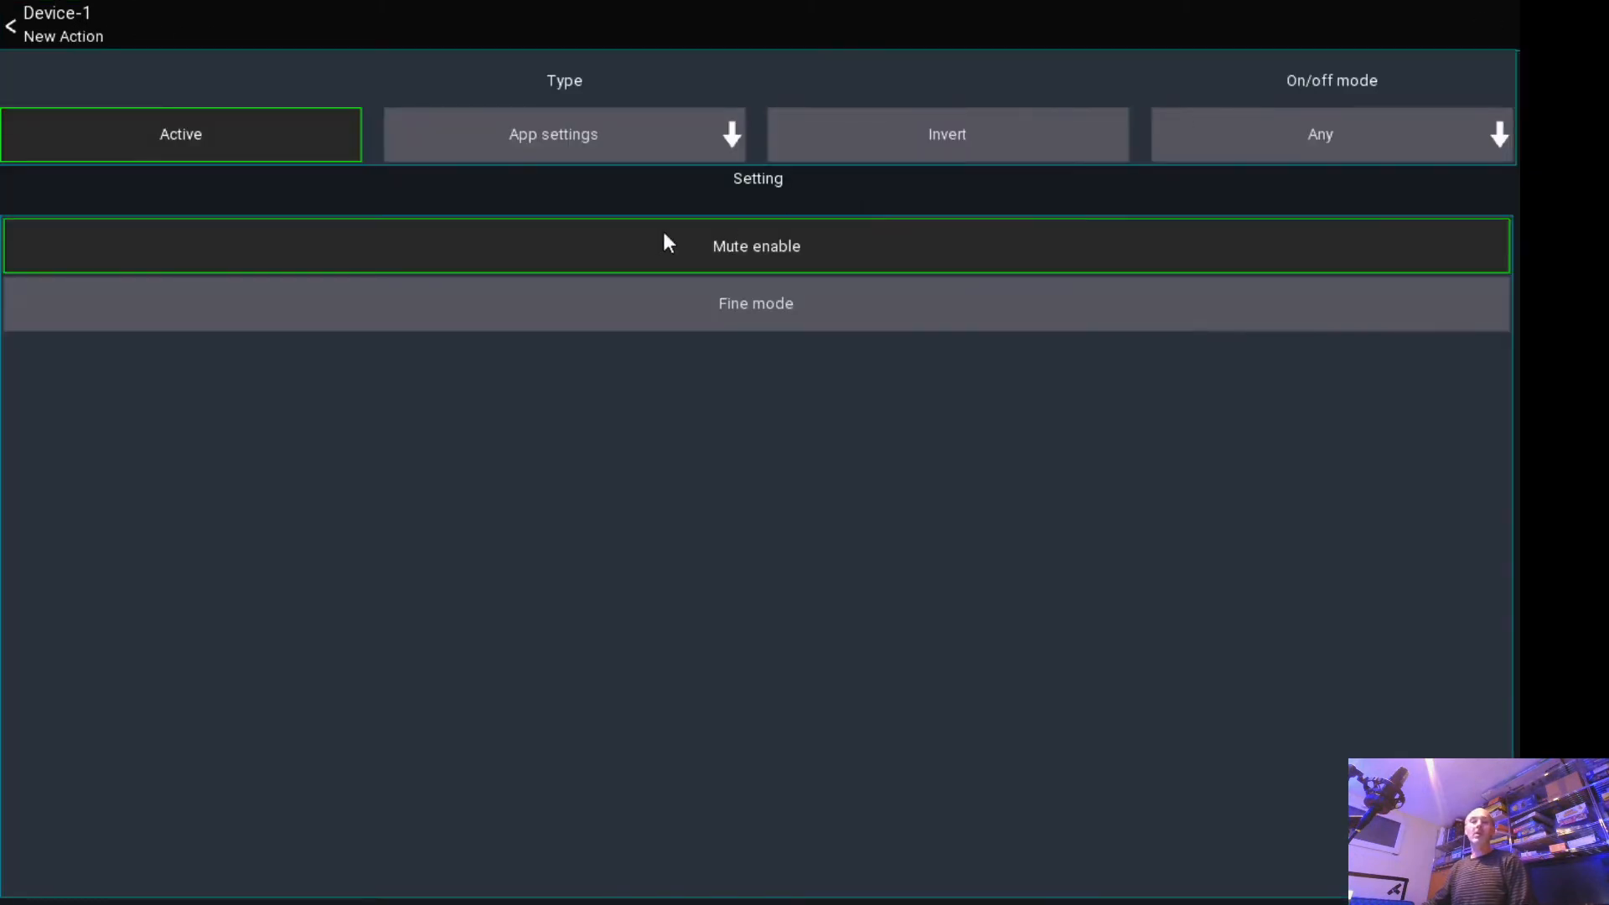
{"action": "left_click", "coordinate": [552, 154]}
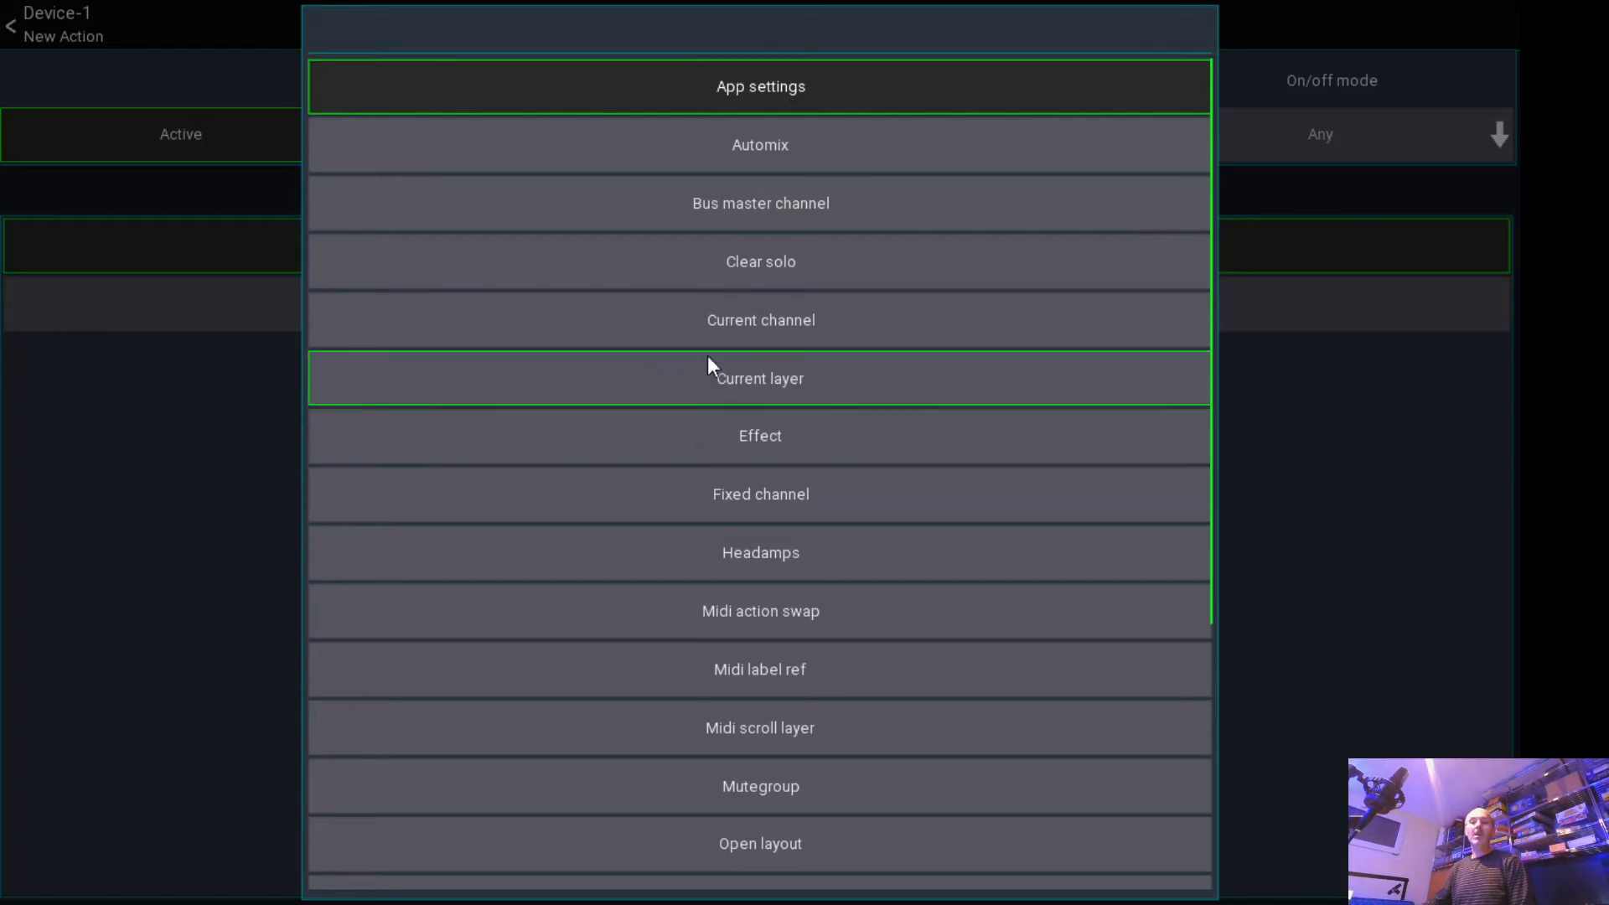
{"action": "left_click", "coordinate": [720, 614]}
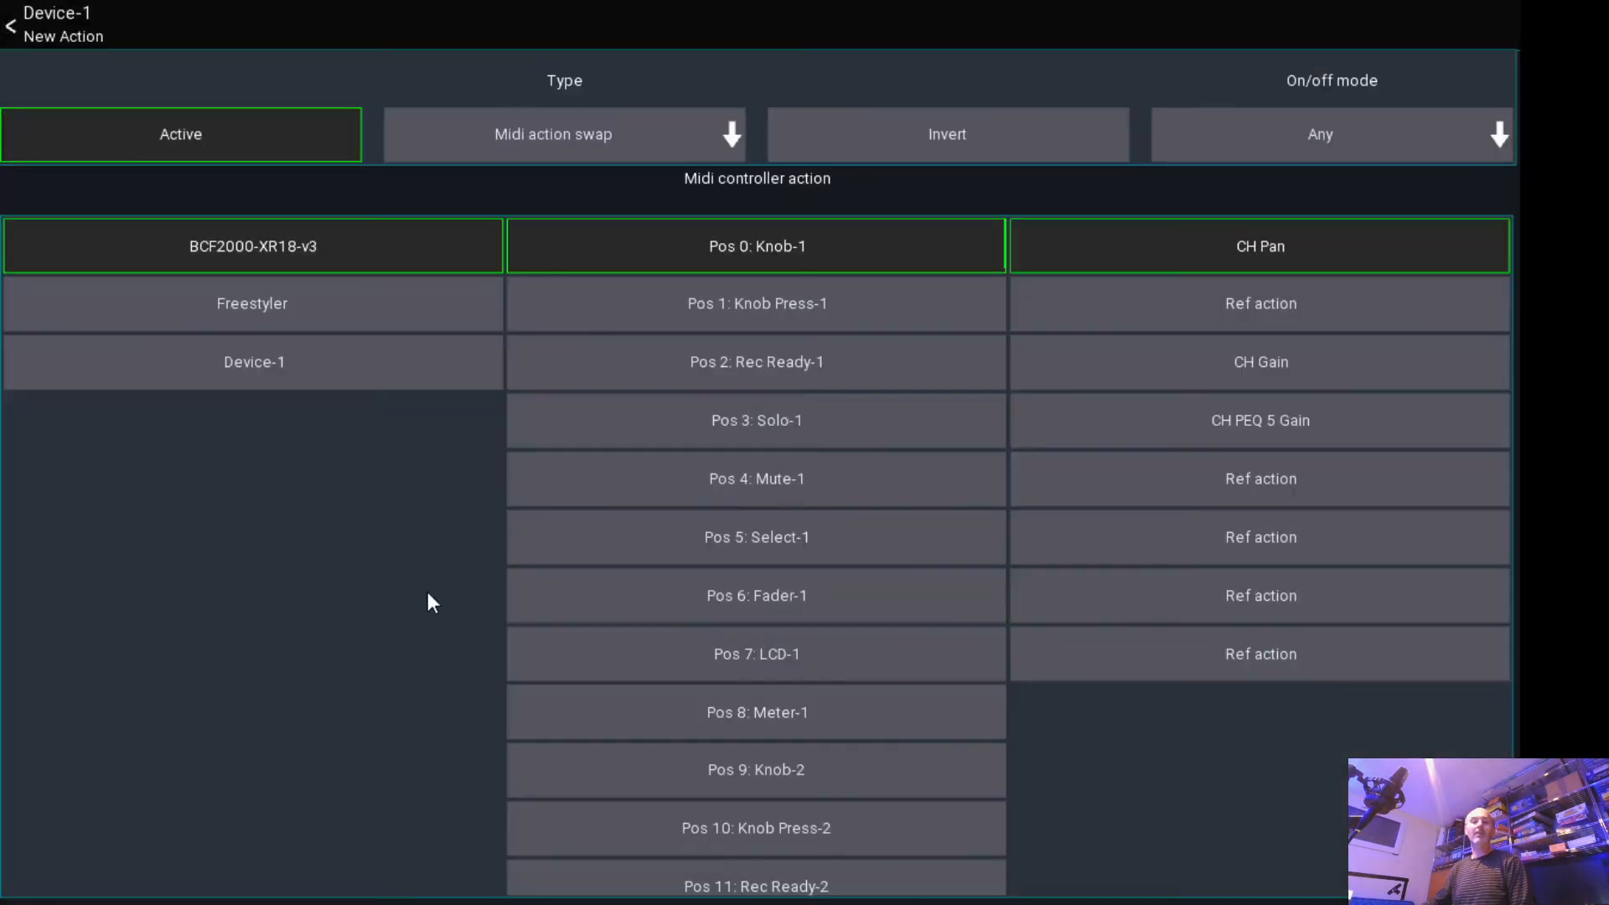
{"action": "left_click", "coordinate": [272, 377]}
{"action": "scroll", "coordinate": [786, 629], "scroll_direction": "down", "scroll_amount": 5}
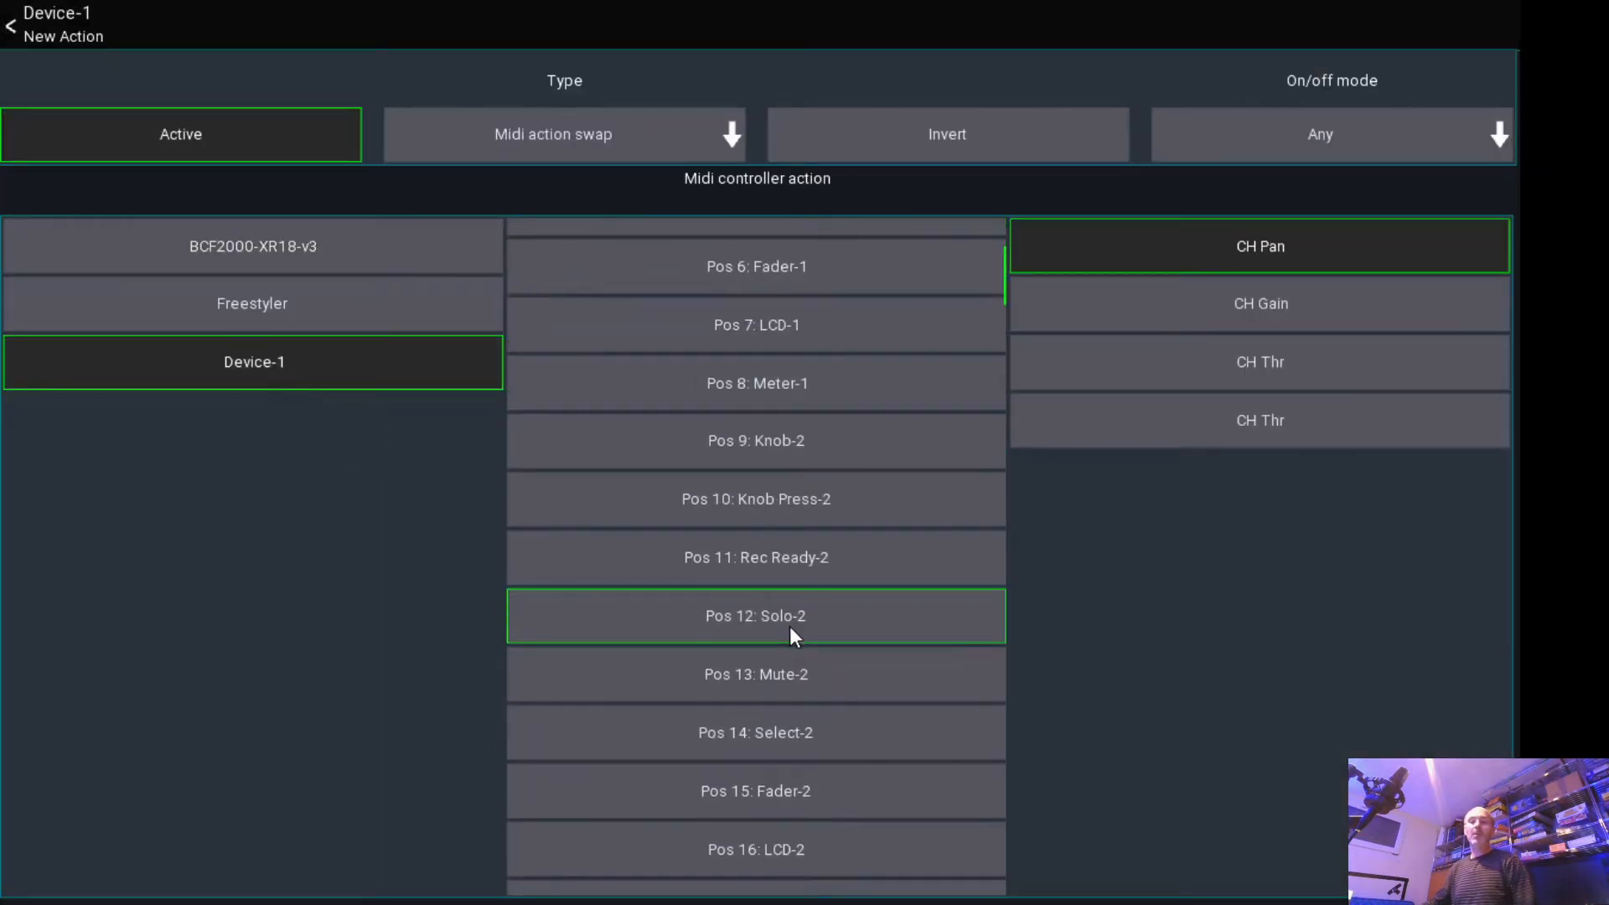
{"action": "scroll", "coordinate": [805, 652], "scroll_direction": "down", "scroll_amount": 3}
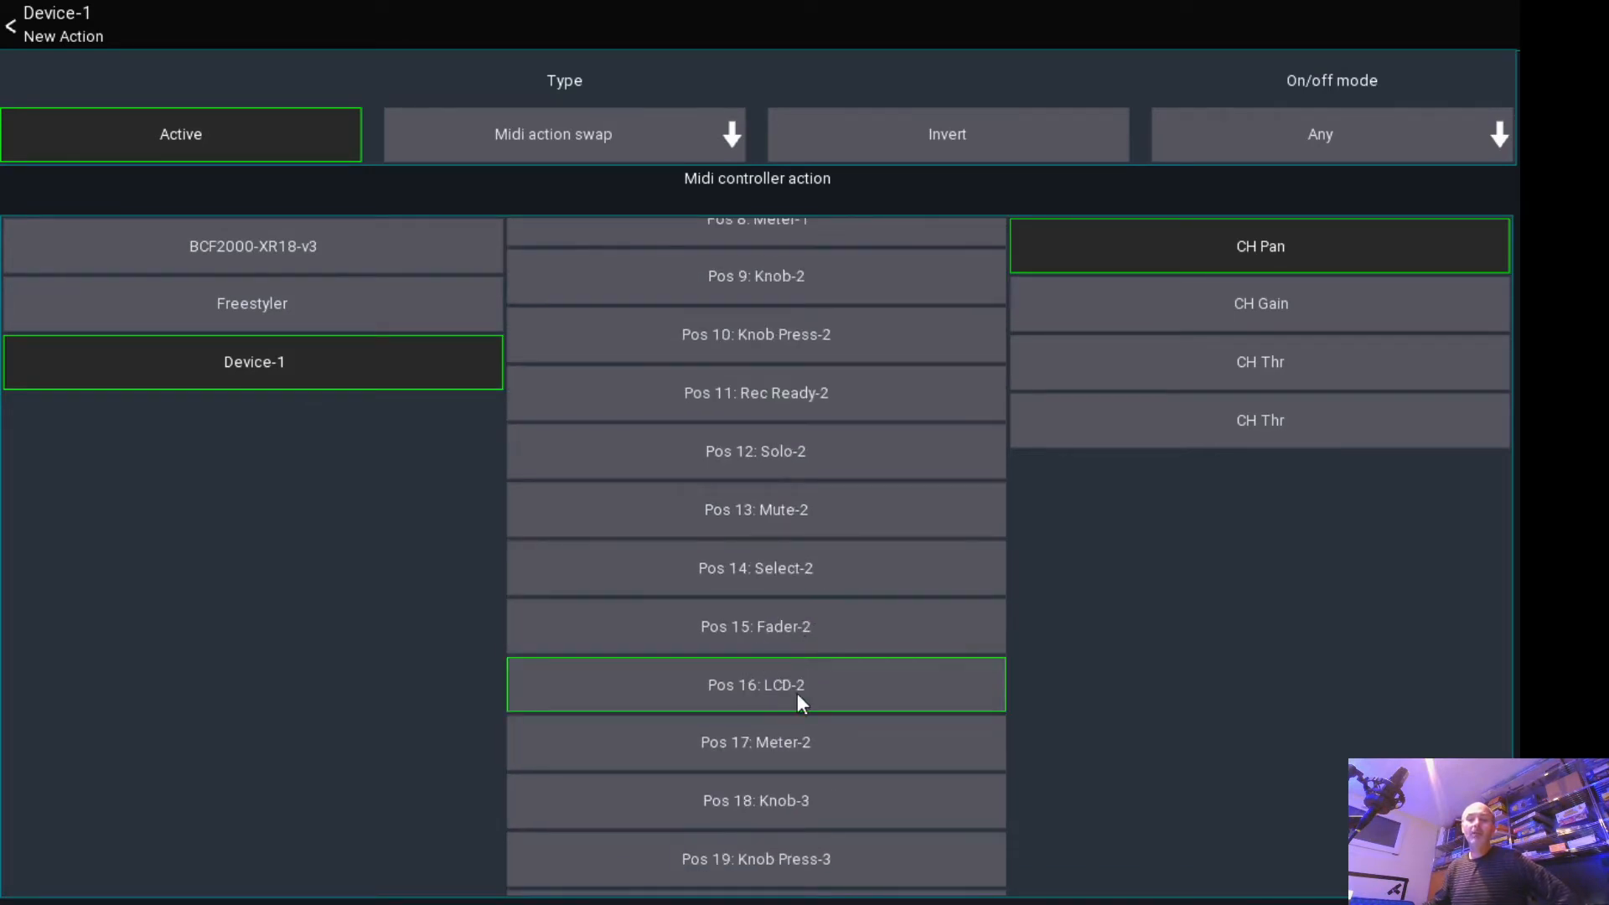
{"action": "scroll", "coordinate": [733, 543], "scroll_direction": "up", "scroll_amount": 2}
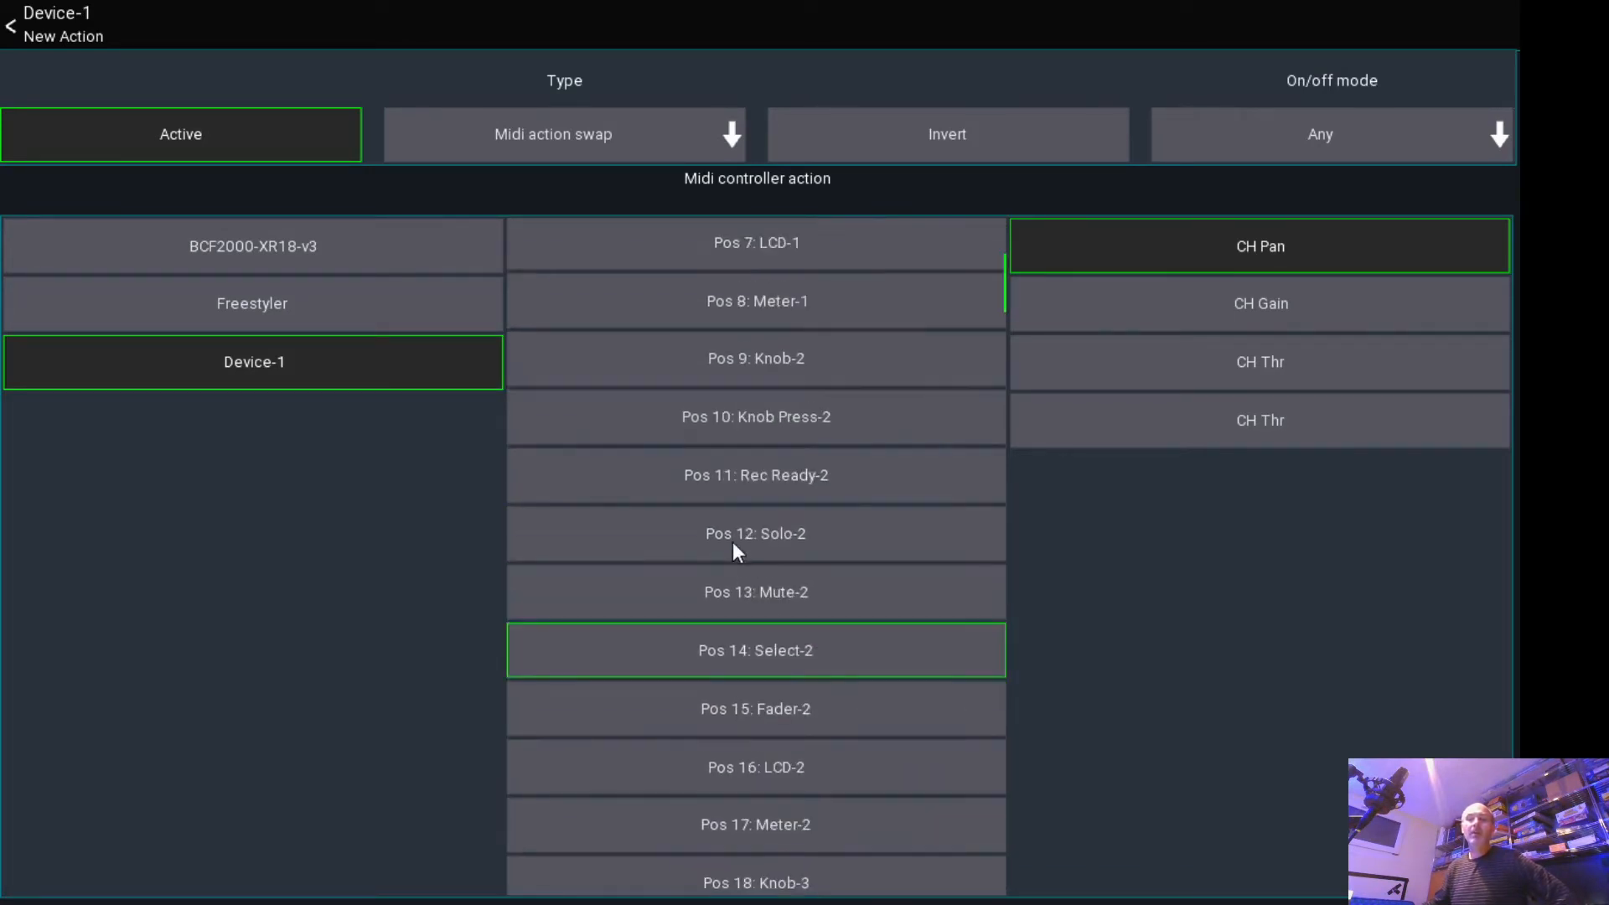
{"action": "left_click", "coordinate": [753, 373]}
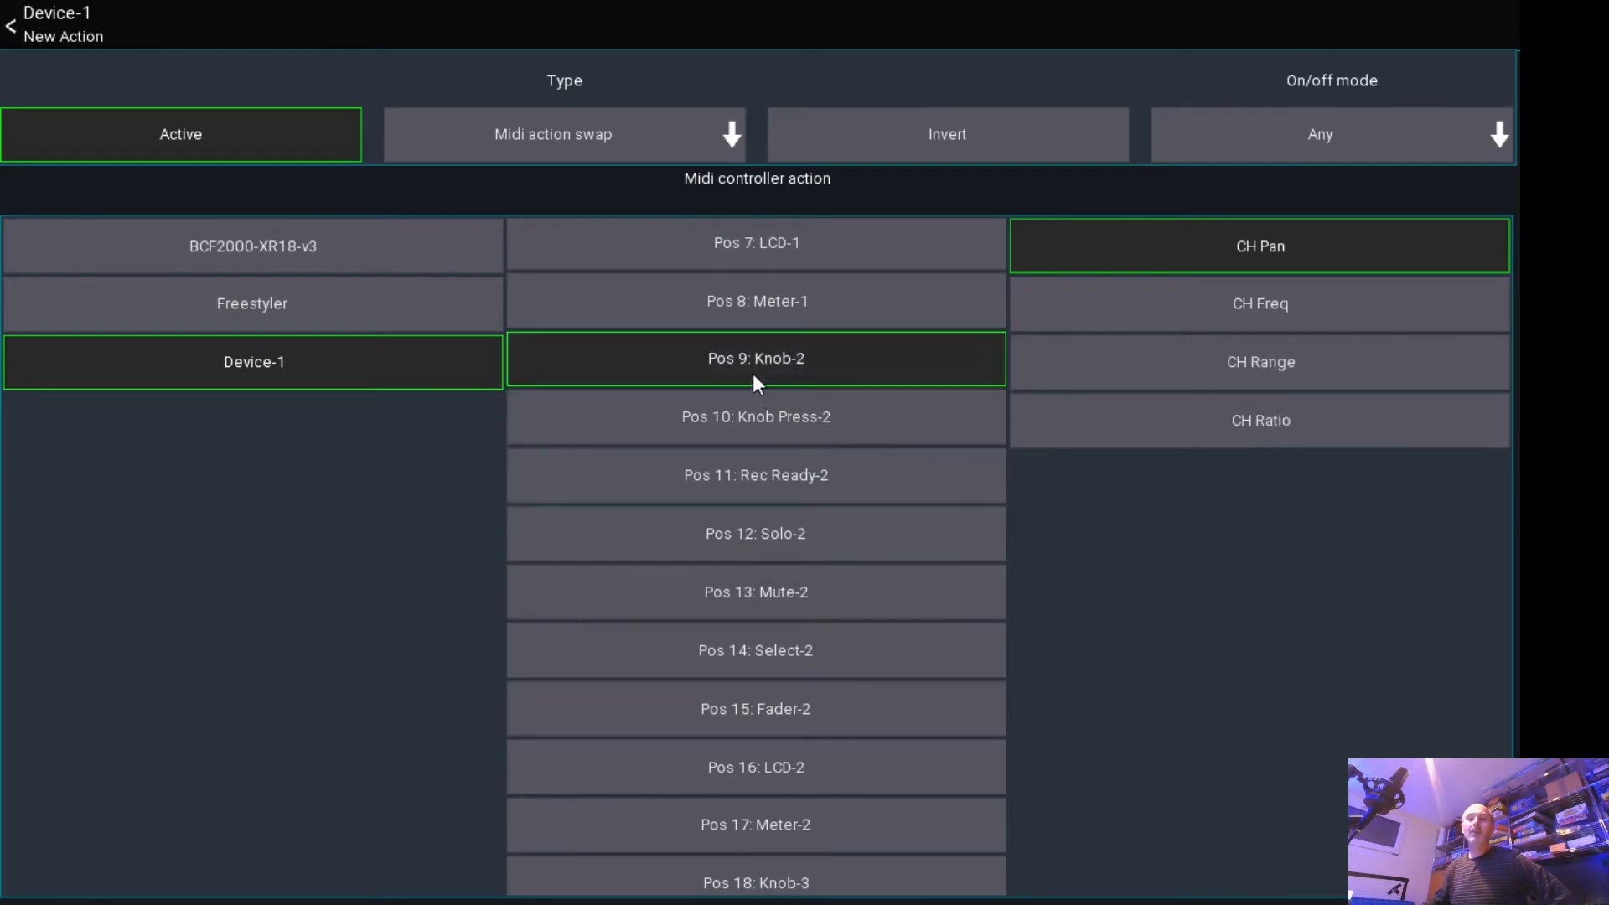
{"action": "left_click", "coordinate": [1151, 318]}
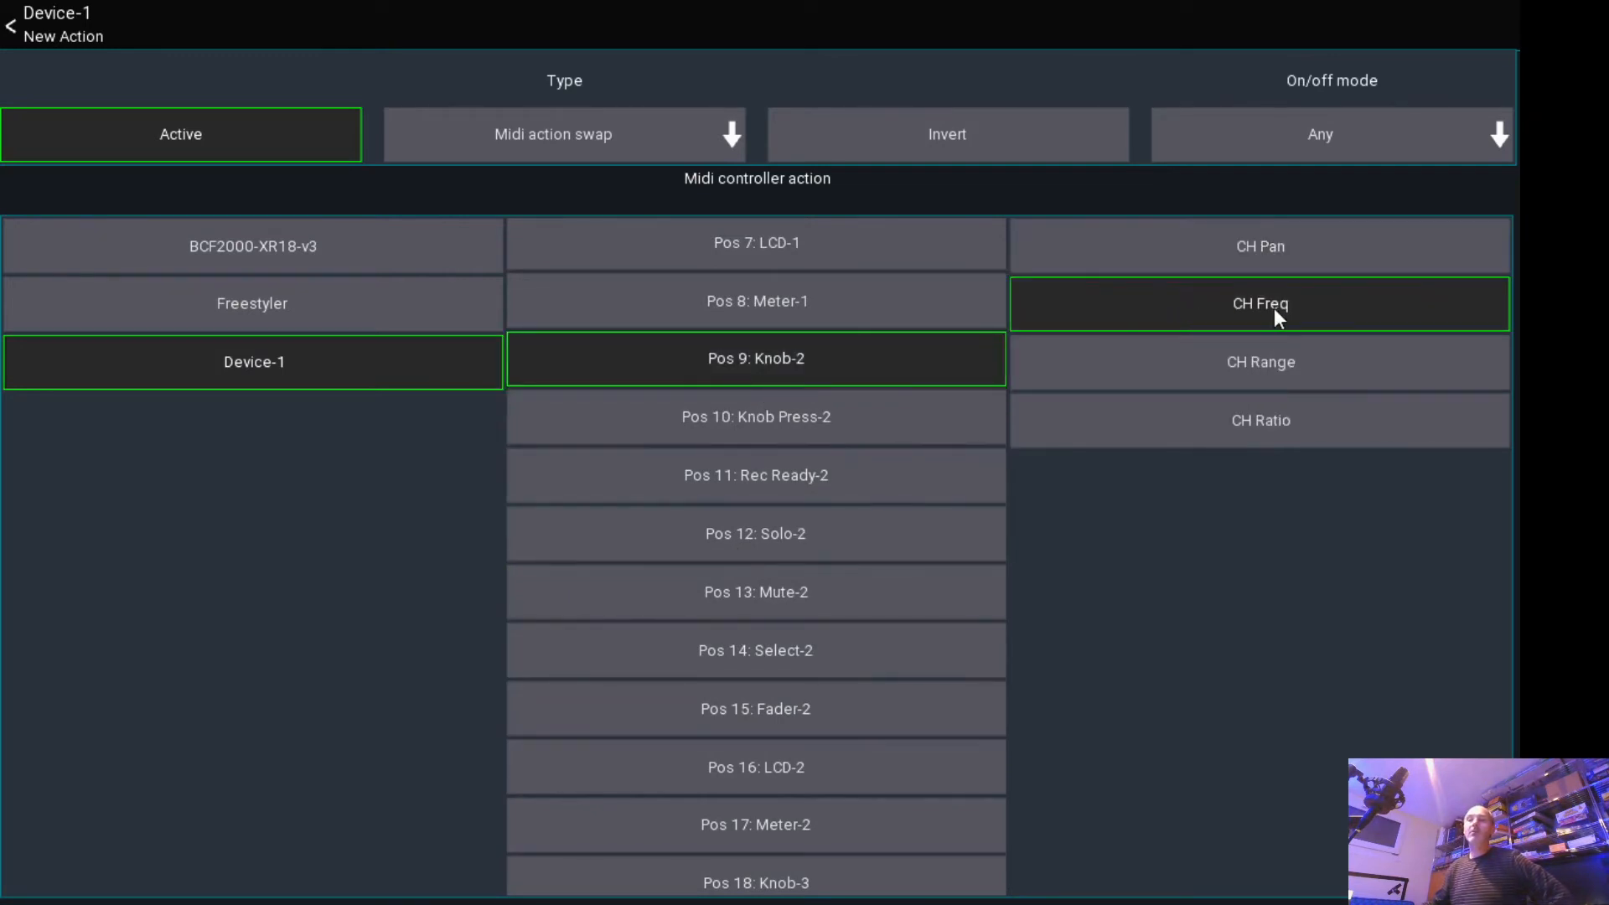
{"action": "left_click", "coordinate": [47, 26]}
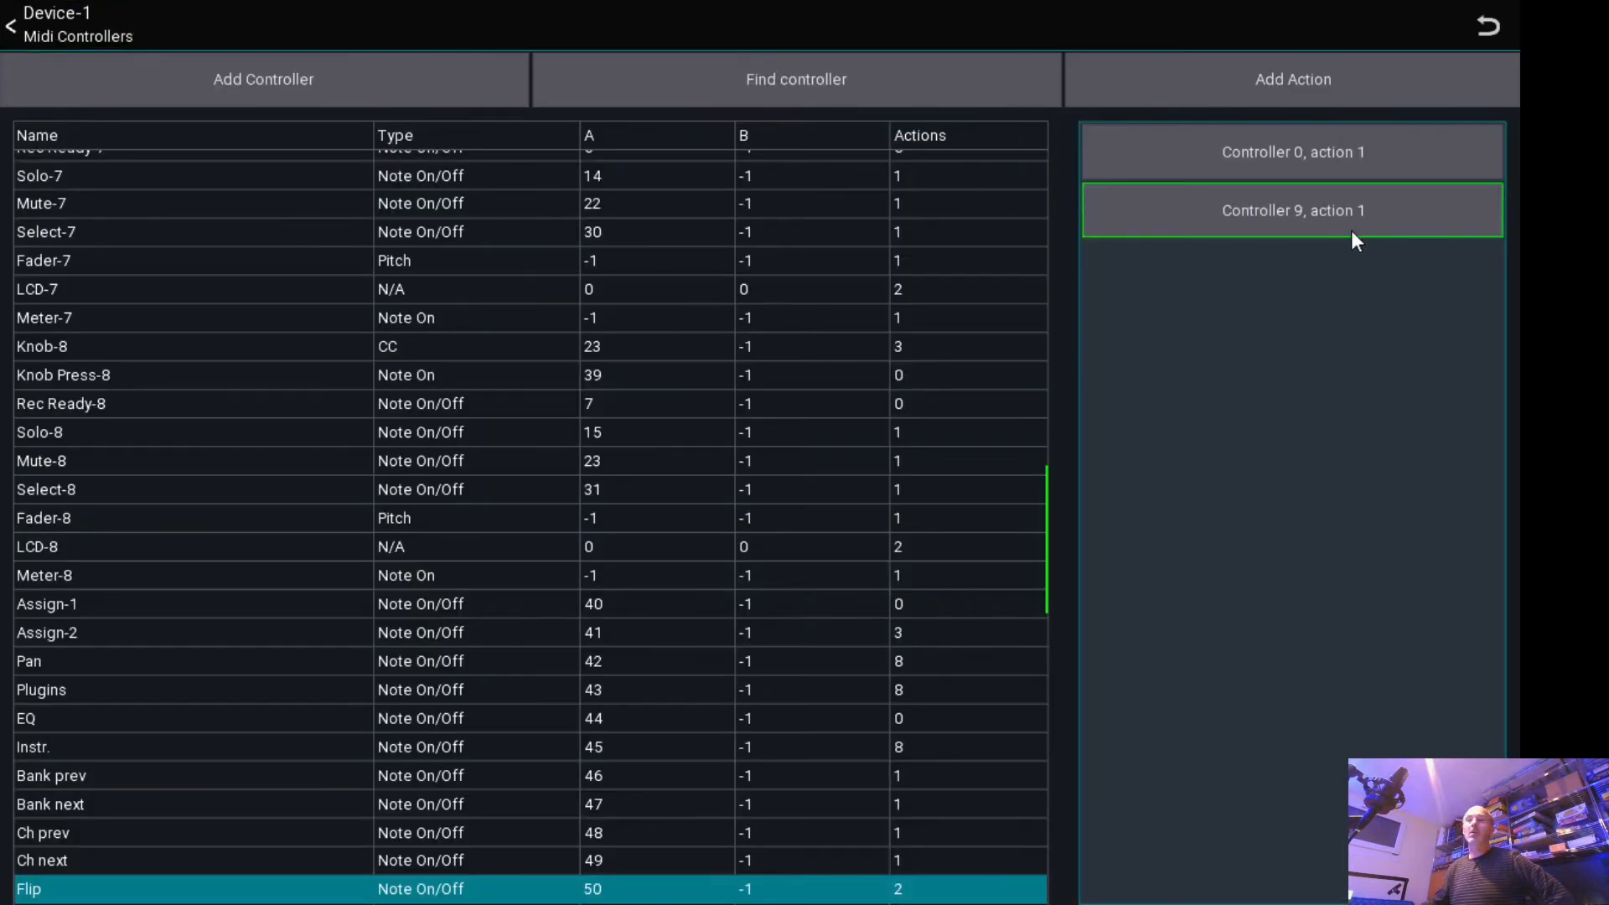
- Add a Midi action swap action to the Flip controller, targeting the first CH Gain action of Knob-3 on Device-1
{"action": "left_click", "coordinate": [1326, 95]}
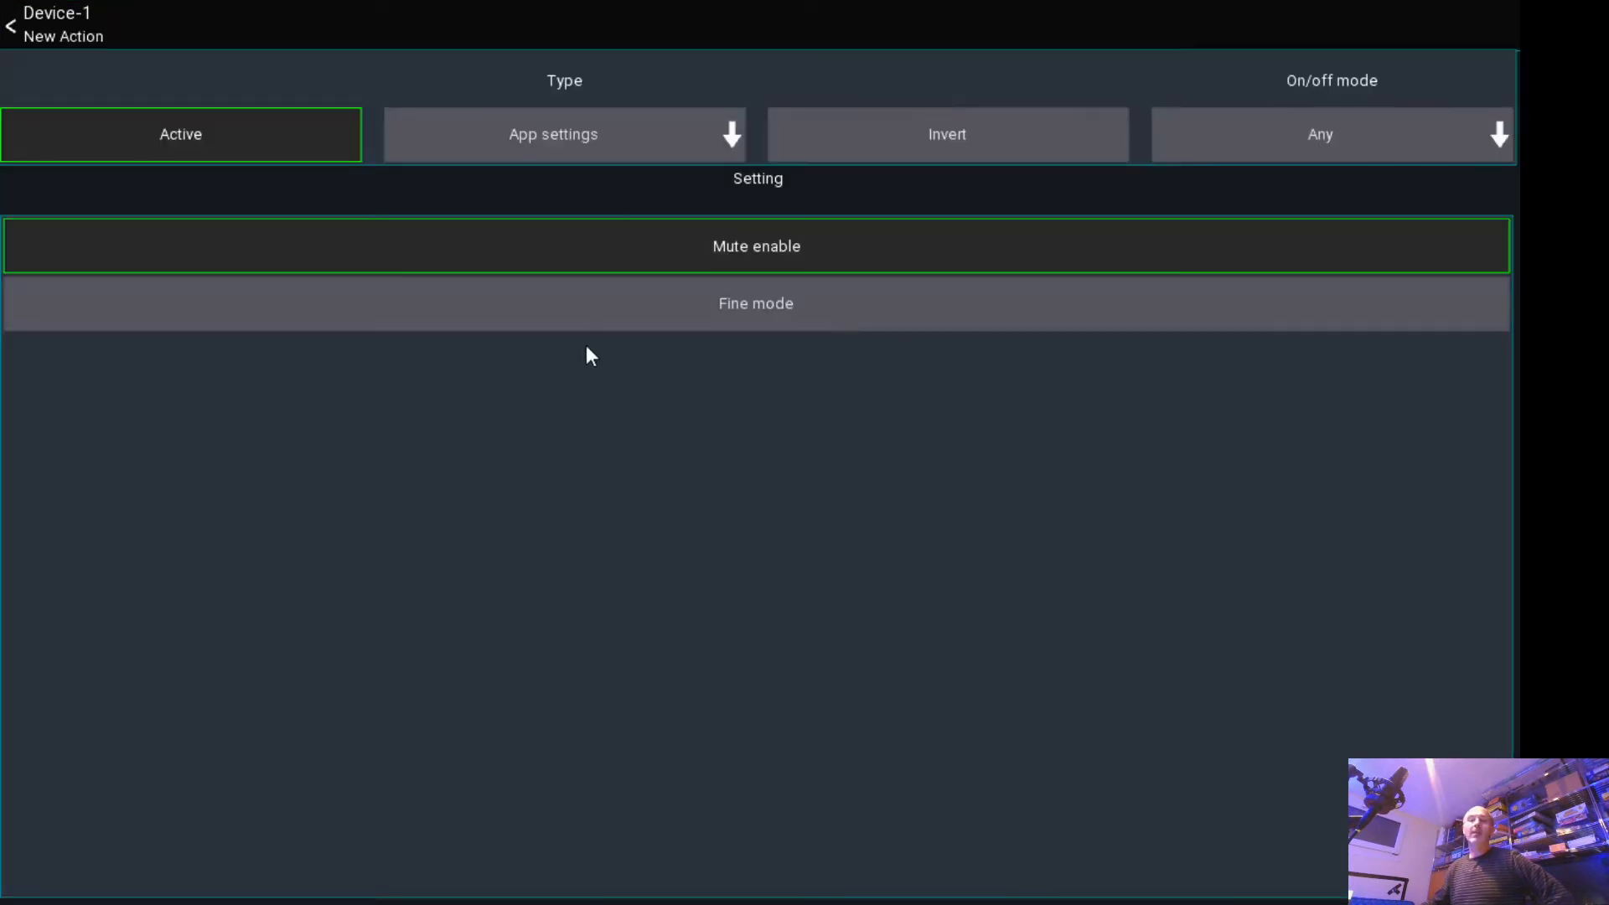
{"action": "left_click", "coordinate": [568, 161]}
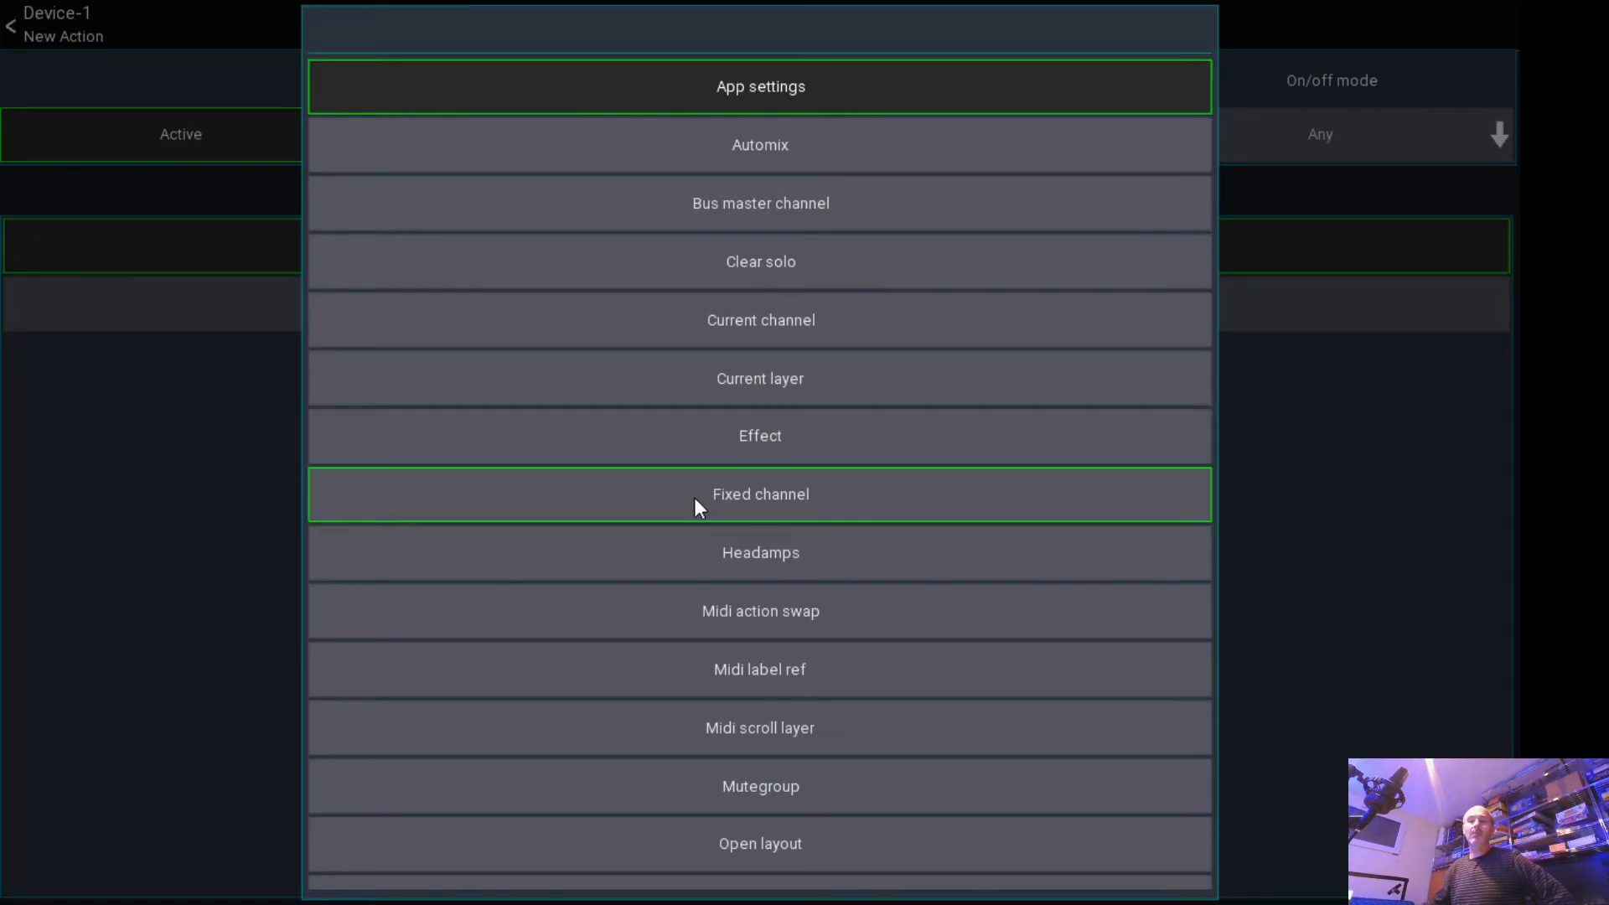
{"action": "left_click", "coordinate": [697, 610]}
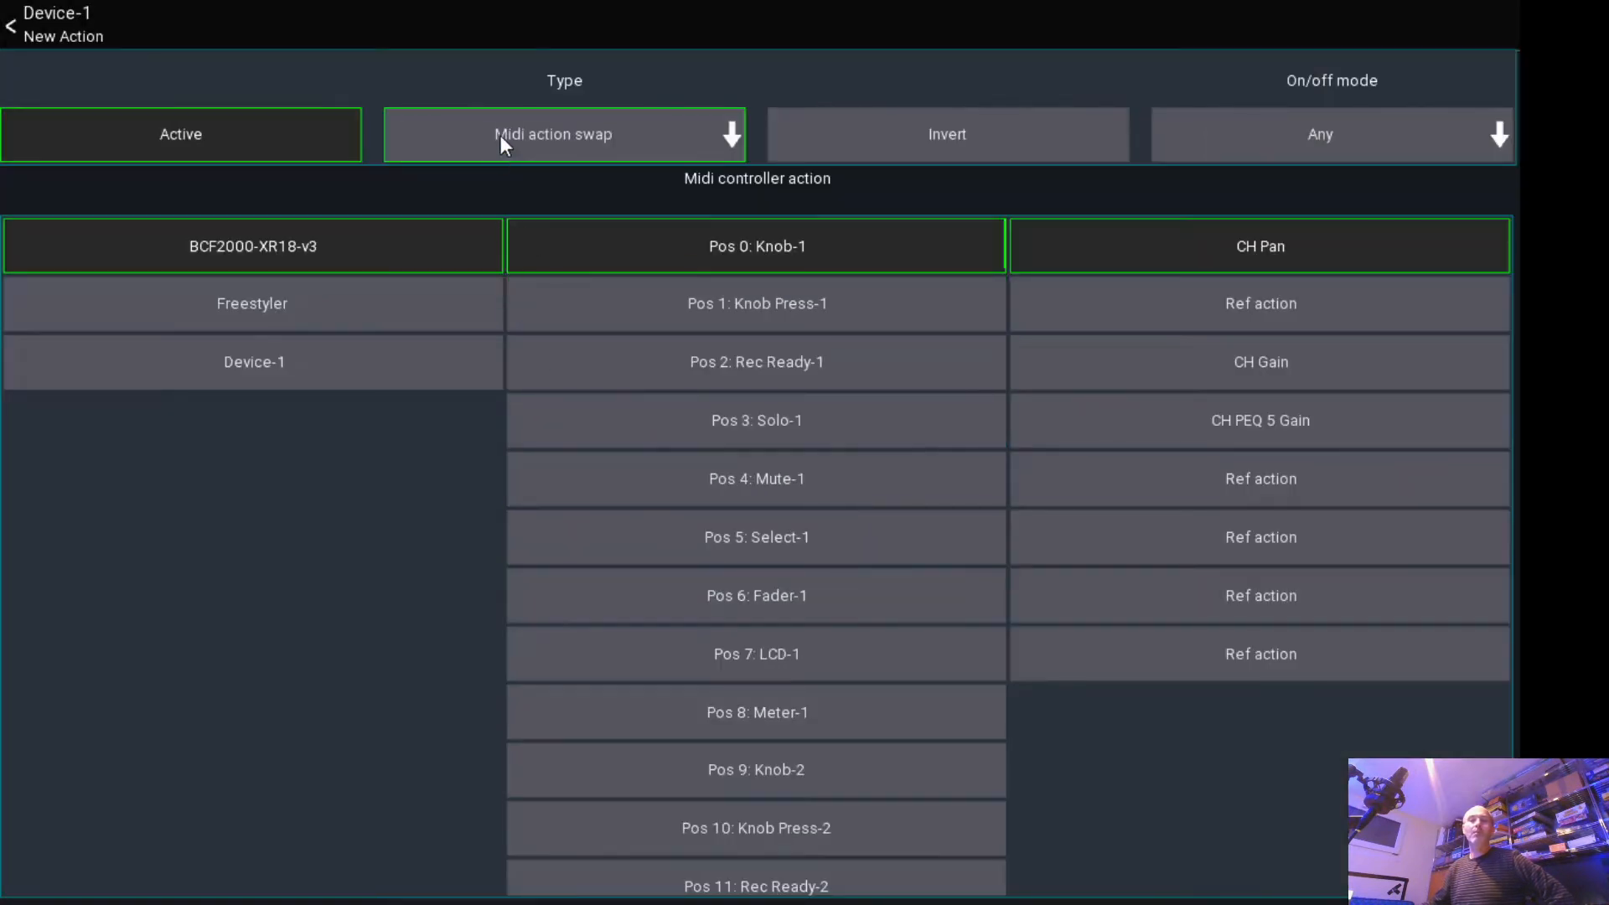
{"action": "left_click", "coordinate": [291, 362]}
{"action": "scroll", "coordinate": [771, 612], "scroll_direction": "down", "scroll_amount": 5}
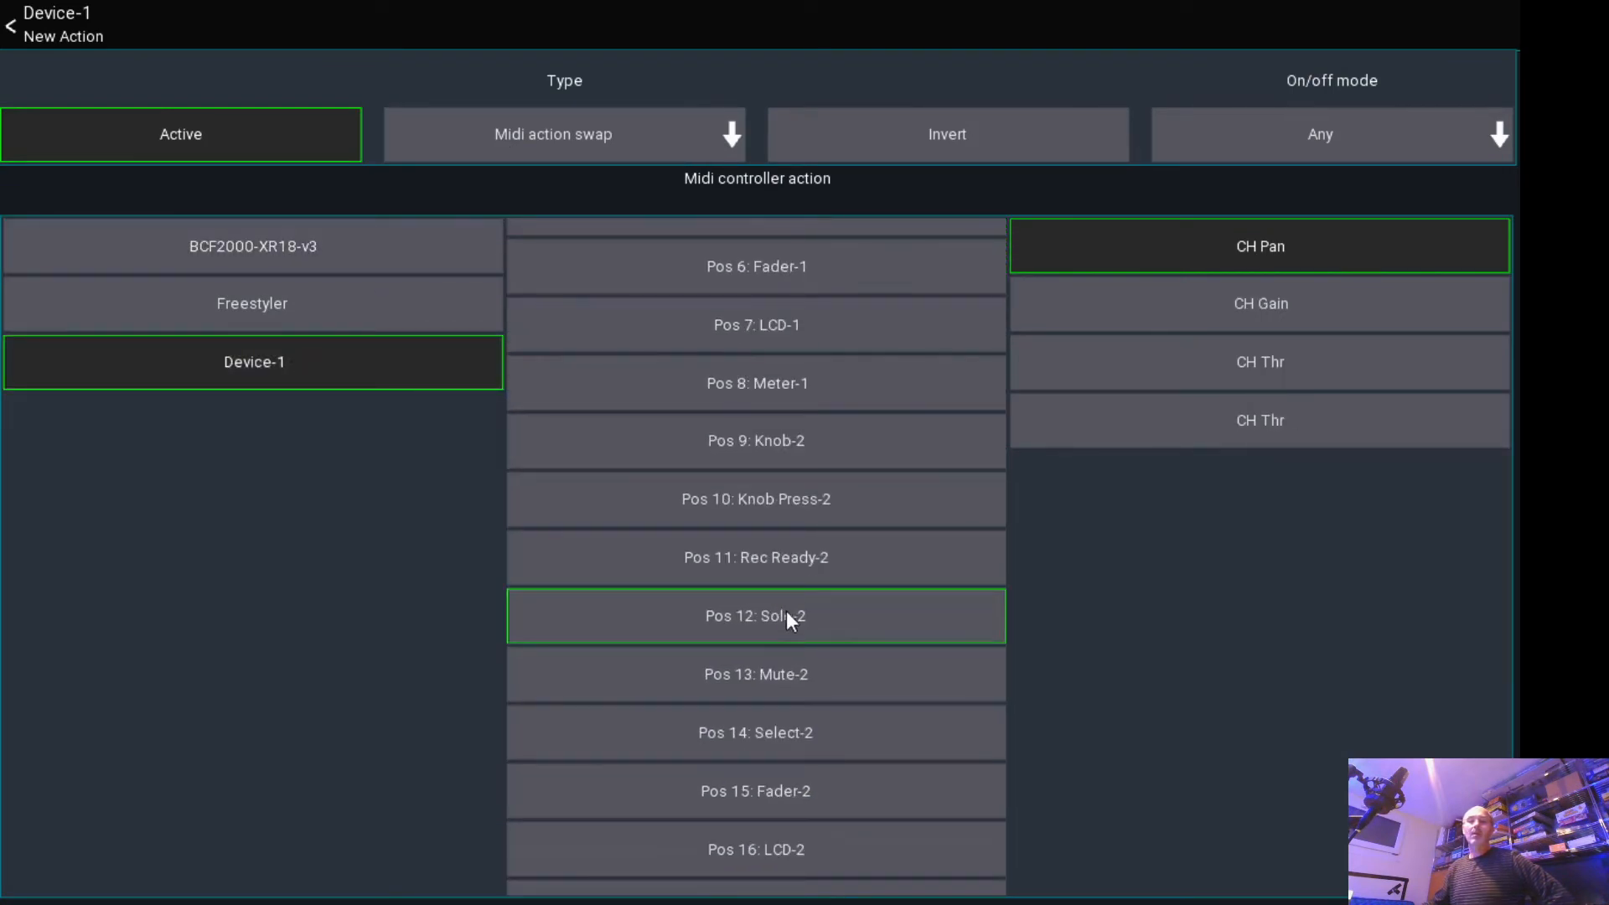
{"action": "scroll", "coordinate": [763, 665], "scroll_direction": "down", "scroll_amount": 4}
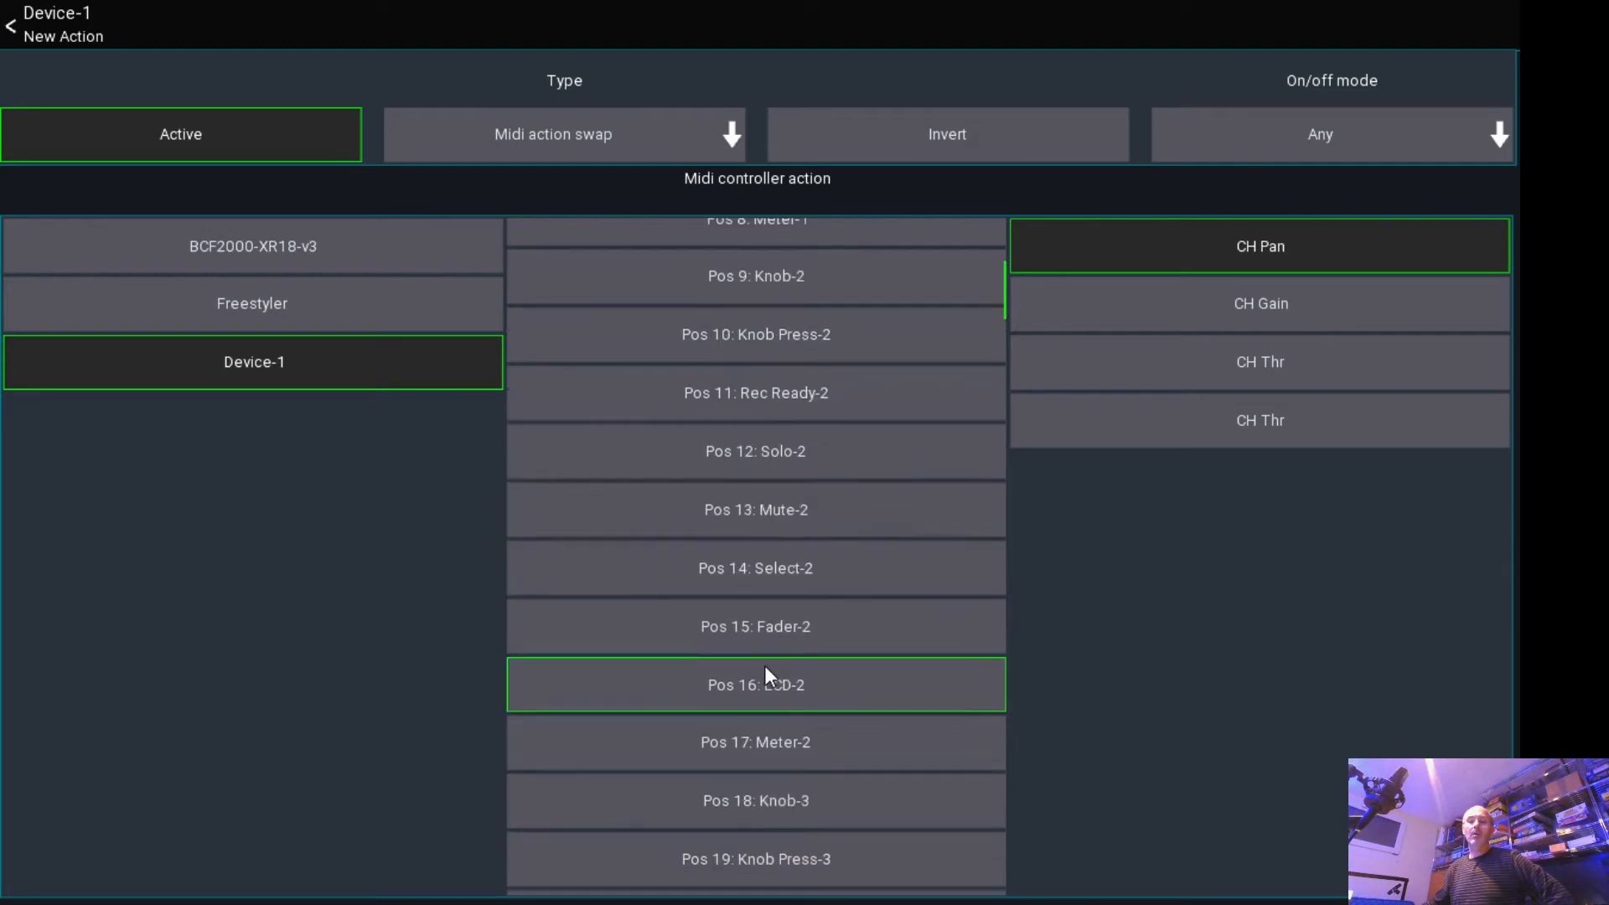
{"action": "scroll", "coordinate": [834, 695], "scroll_direction": "down", "scroll_amount": 1}
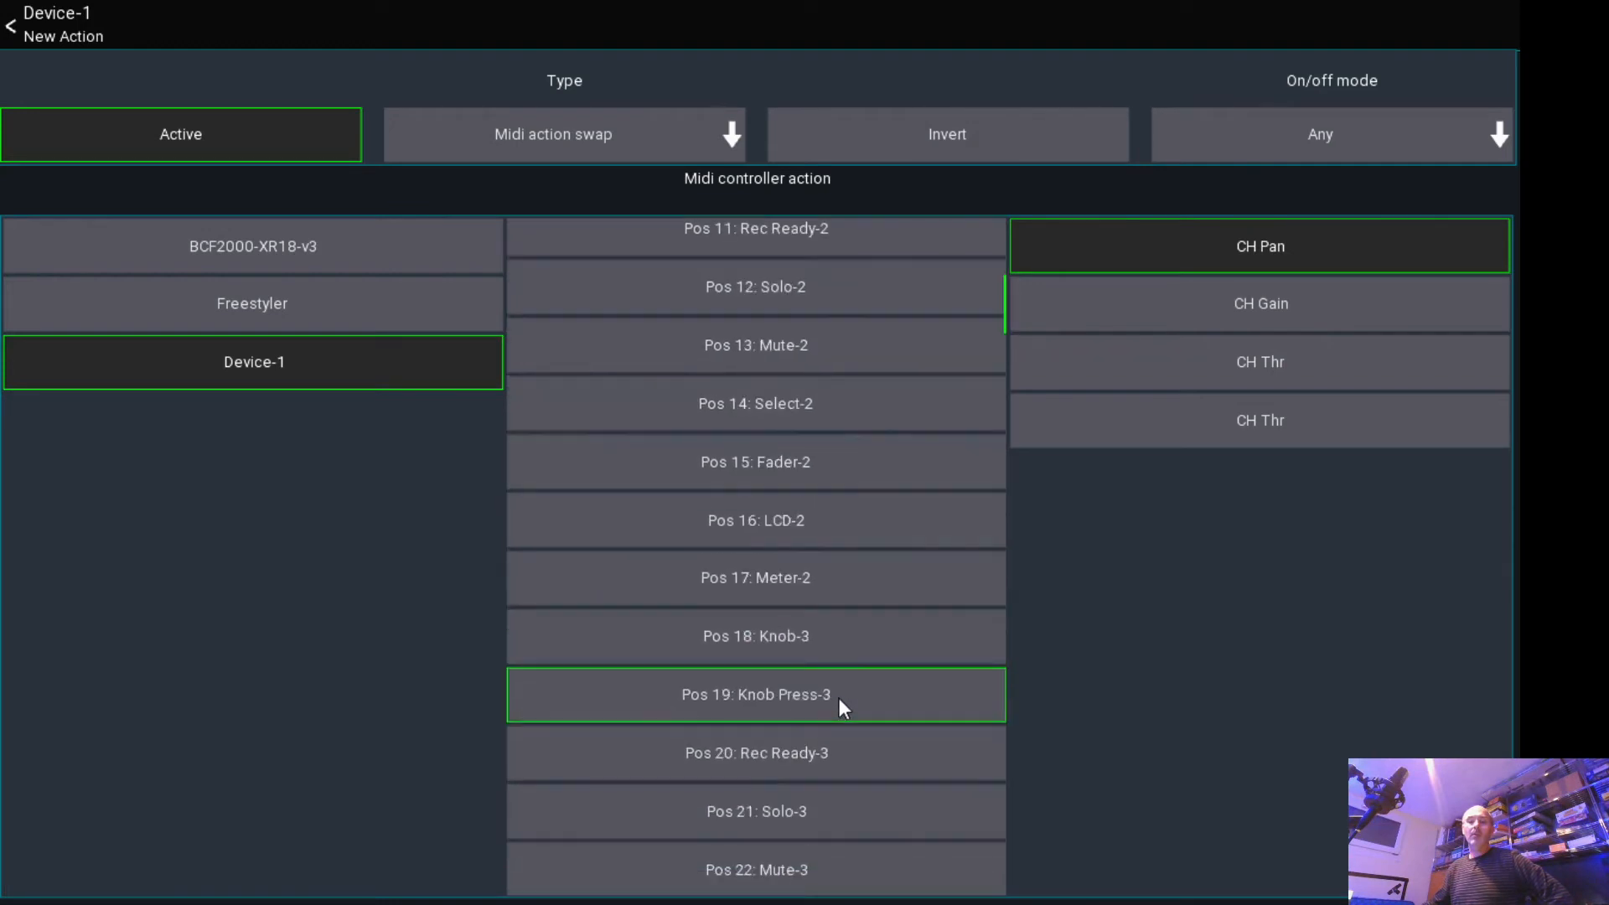
{"action": "left_click", "coordinate": [778, 647]}
{"action": "left_click", "coordinate": [1212, 306]}
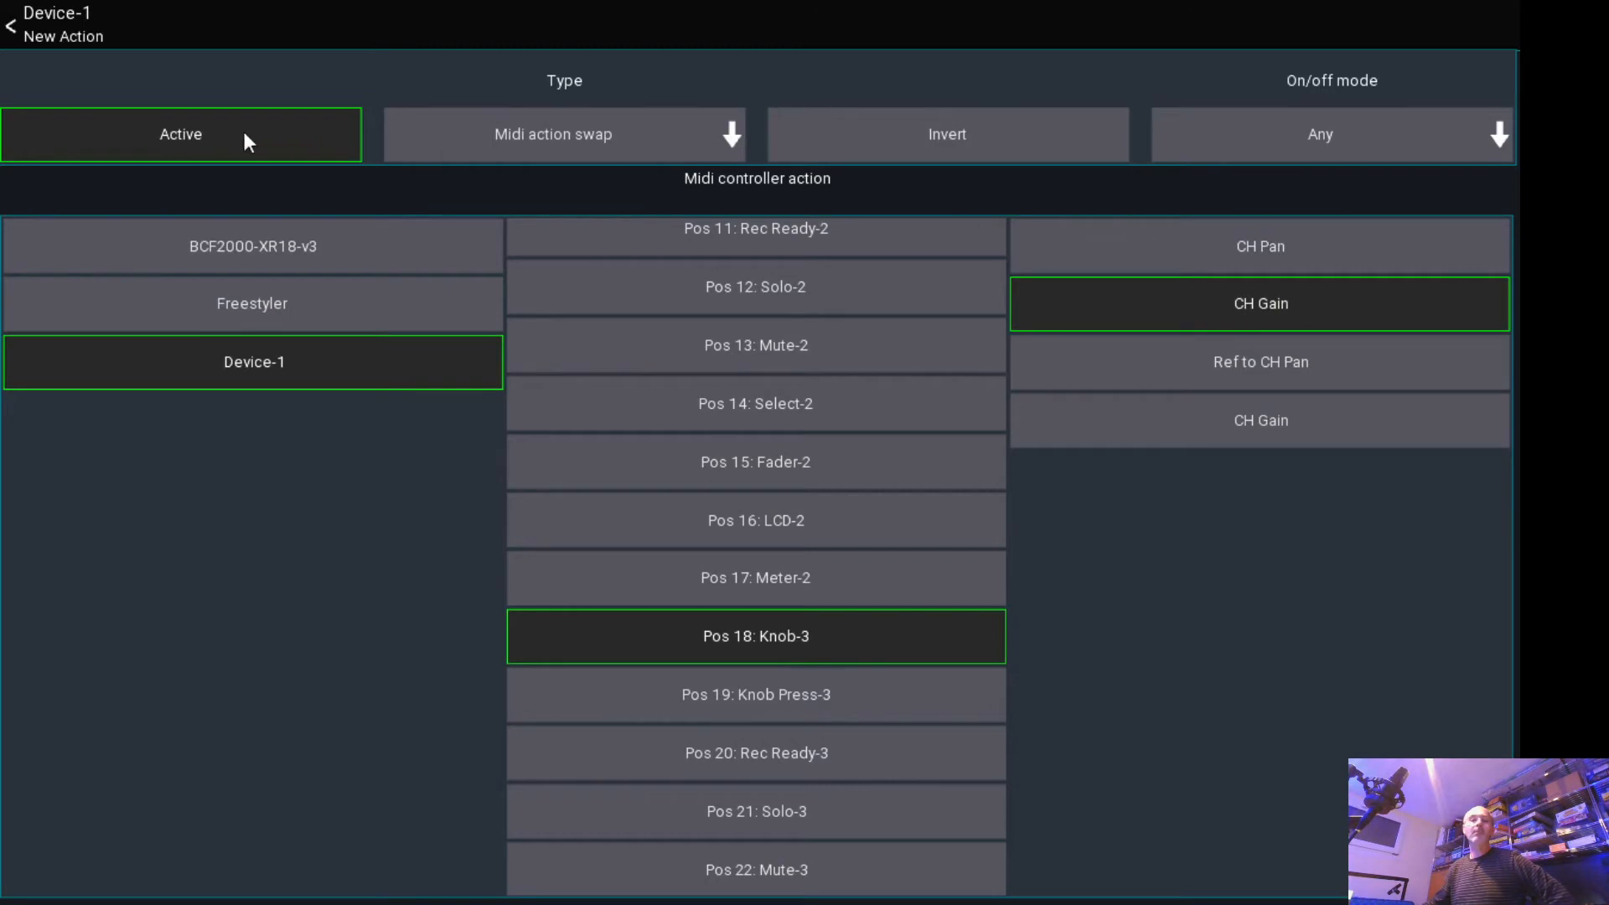
{"action": "left_click", "coordinate": [72, 30]}
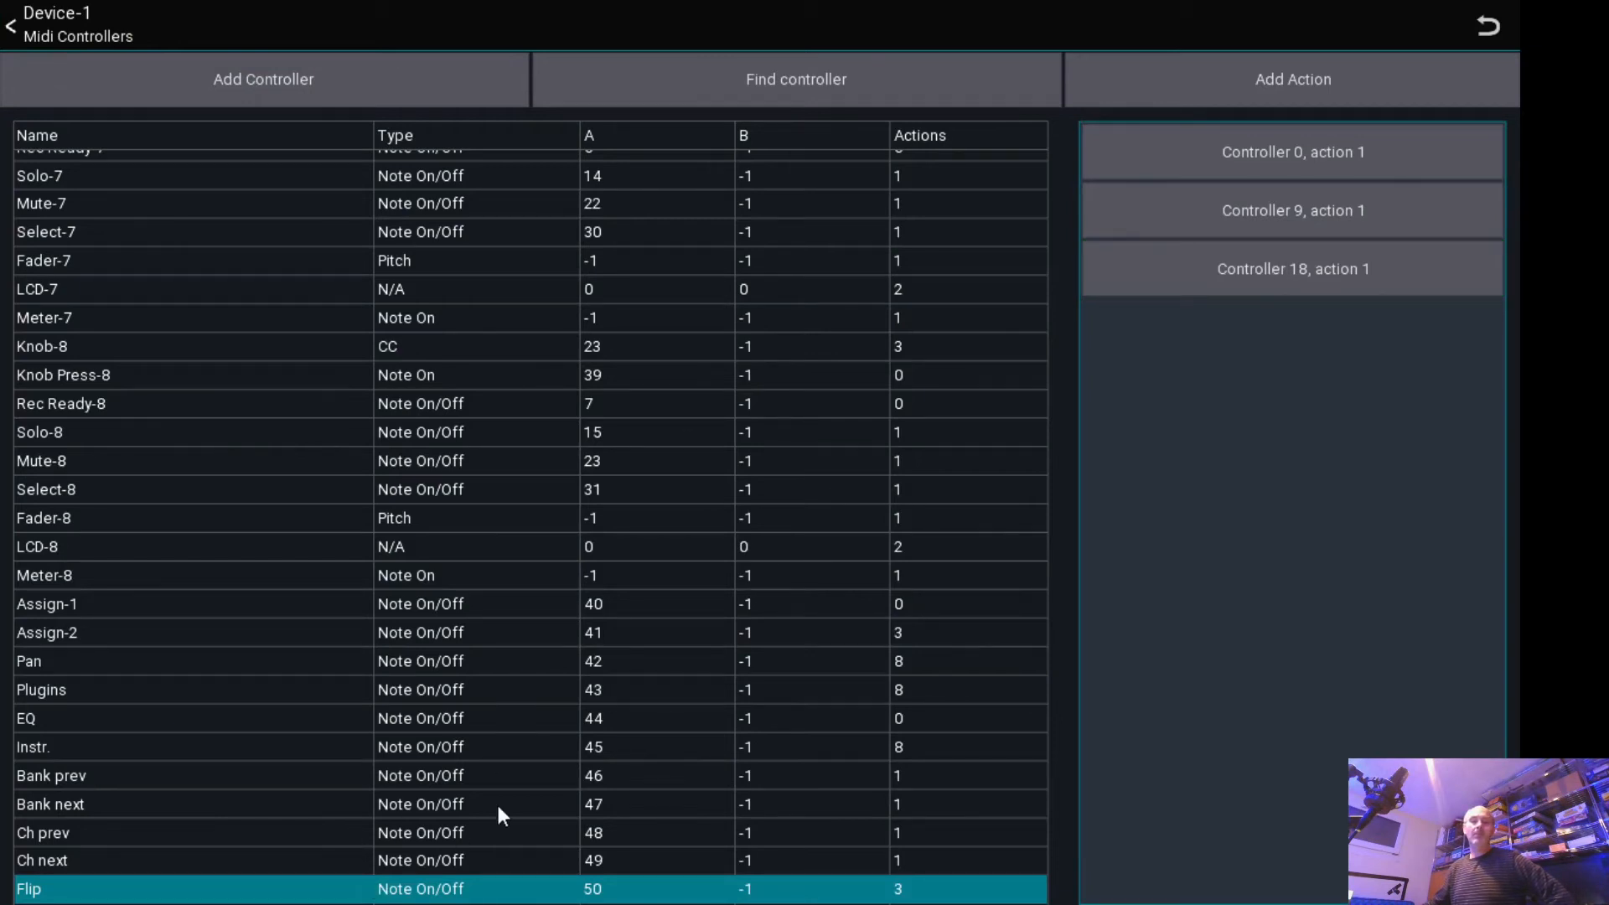
- Review the actions assigned to the Assign-1, Assign-2 and Flip controllers
{"action": "left_click", "coordinate": [617, 604]}
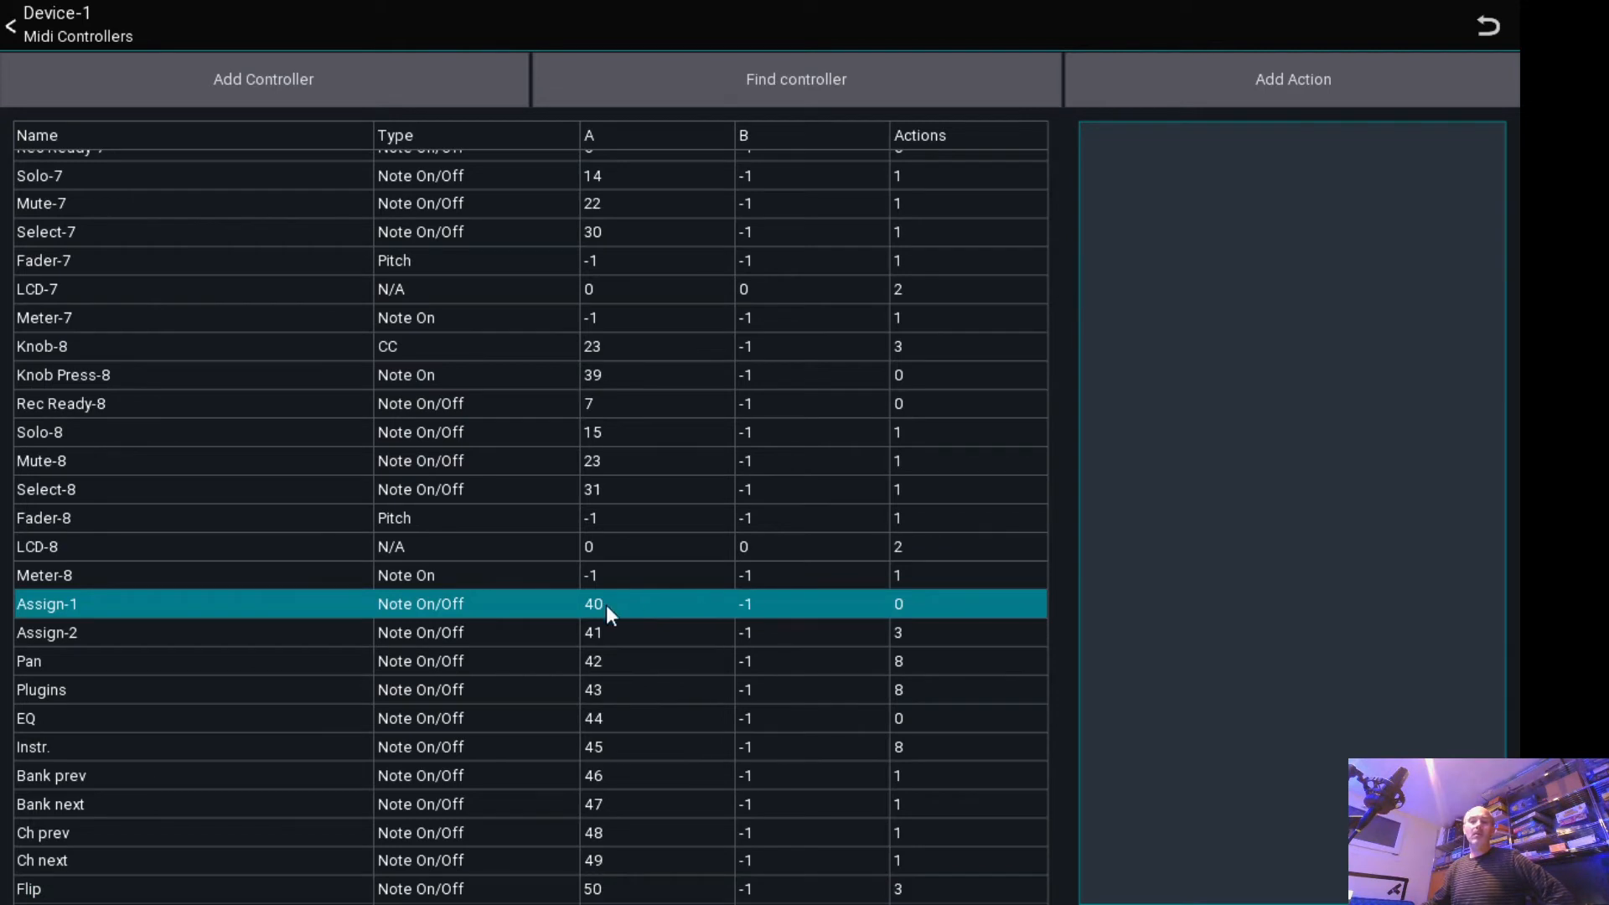
{"action": "left_click", "coordinate": [621, 635]}
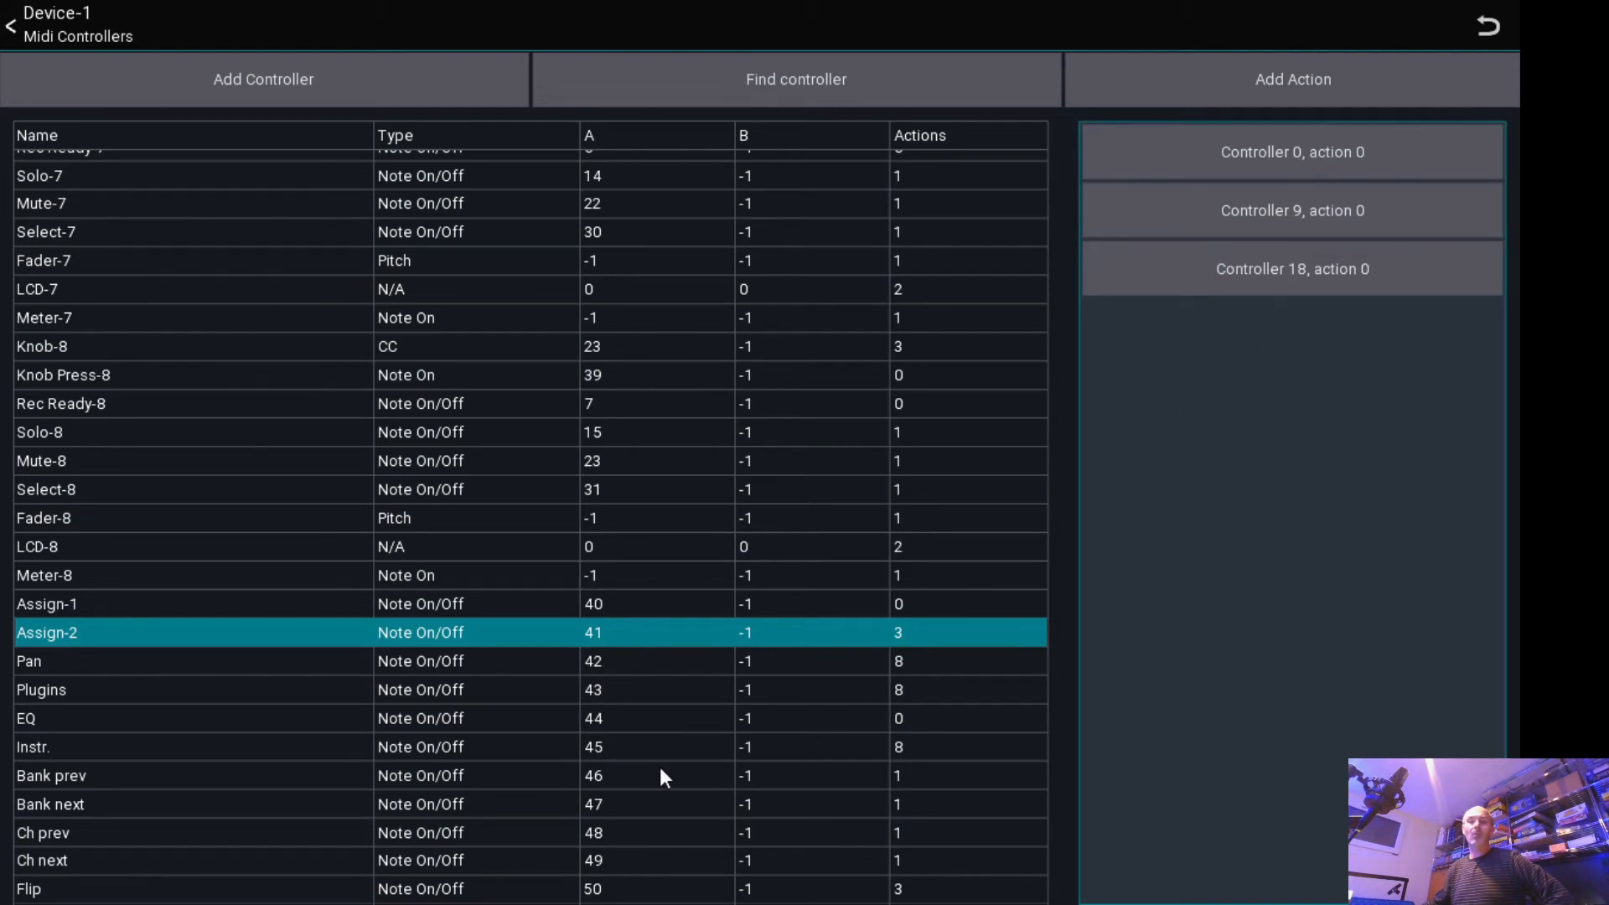
{"action": "scroll", "coordinate": [662, 778], "scroll_direction": "down", "scroll_amount": 1}
{"action": "left_click", "coordinate": [602, 807]}
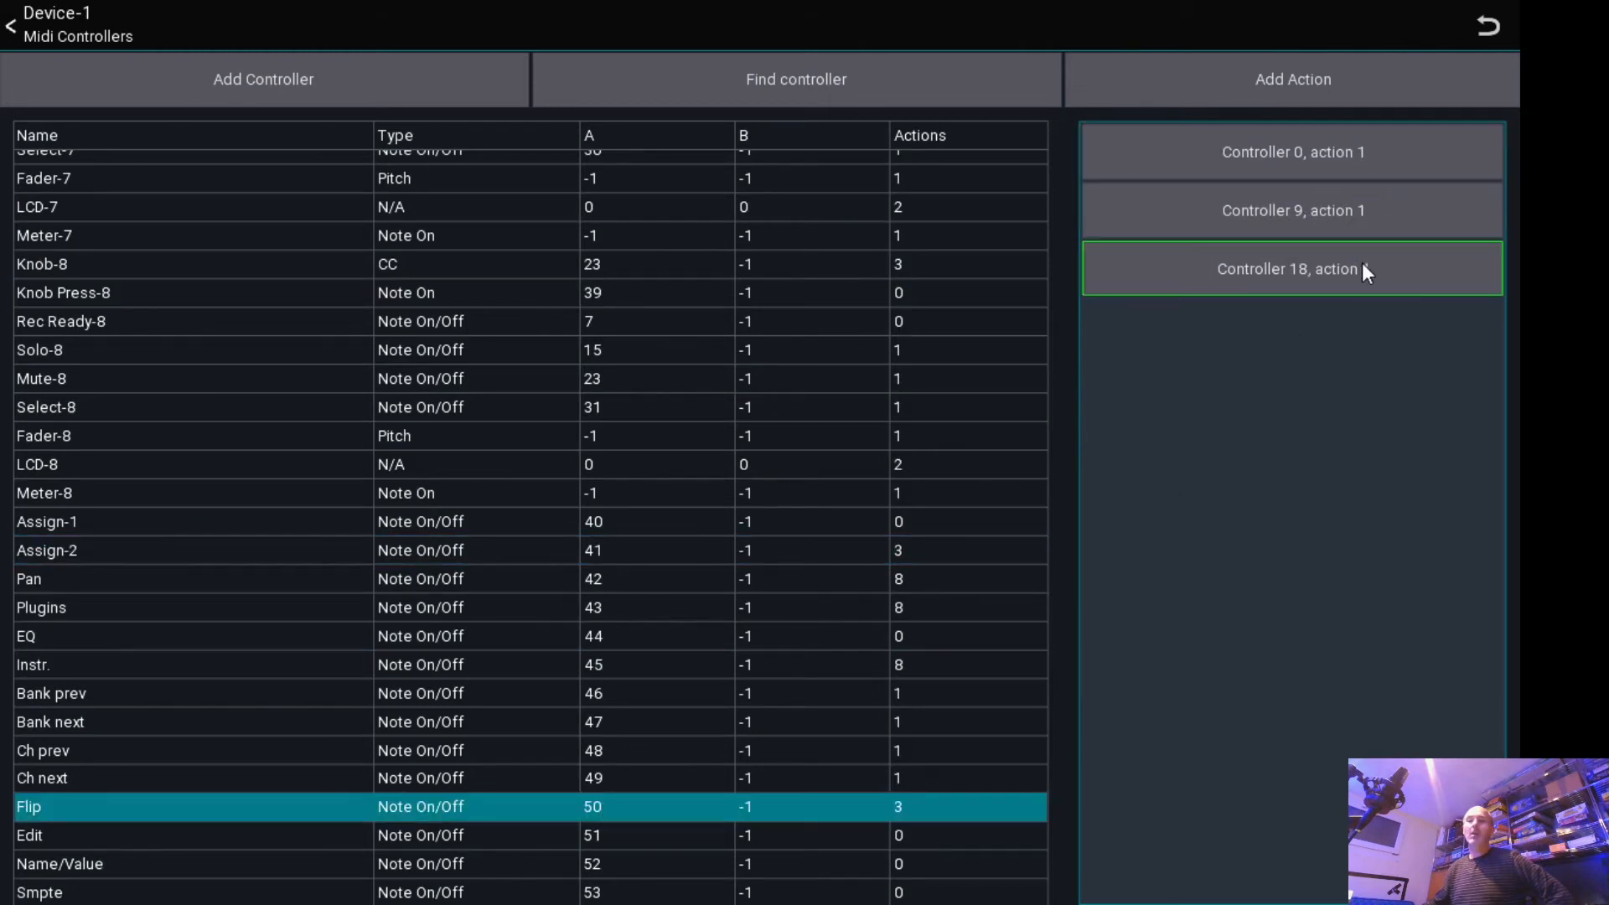
{"action": "scroll", "coordinate": [700, 680], "scroll_direction": "down", "scroll_amount": 1}
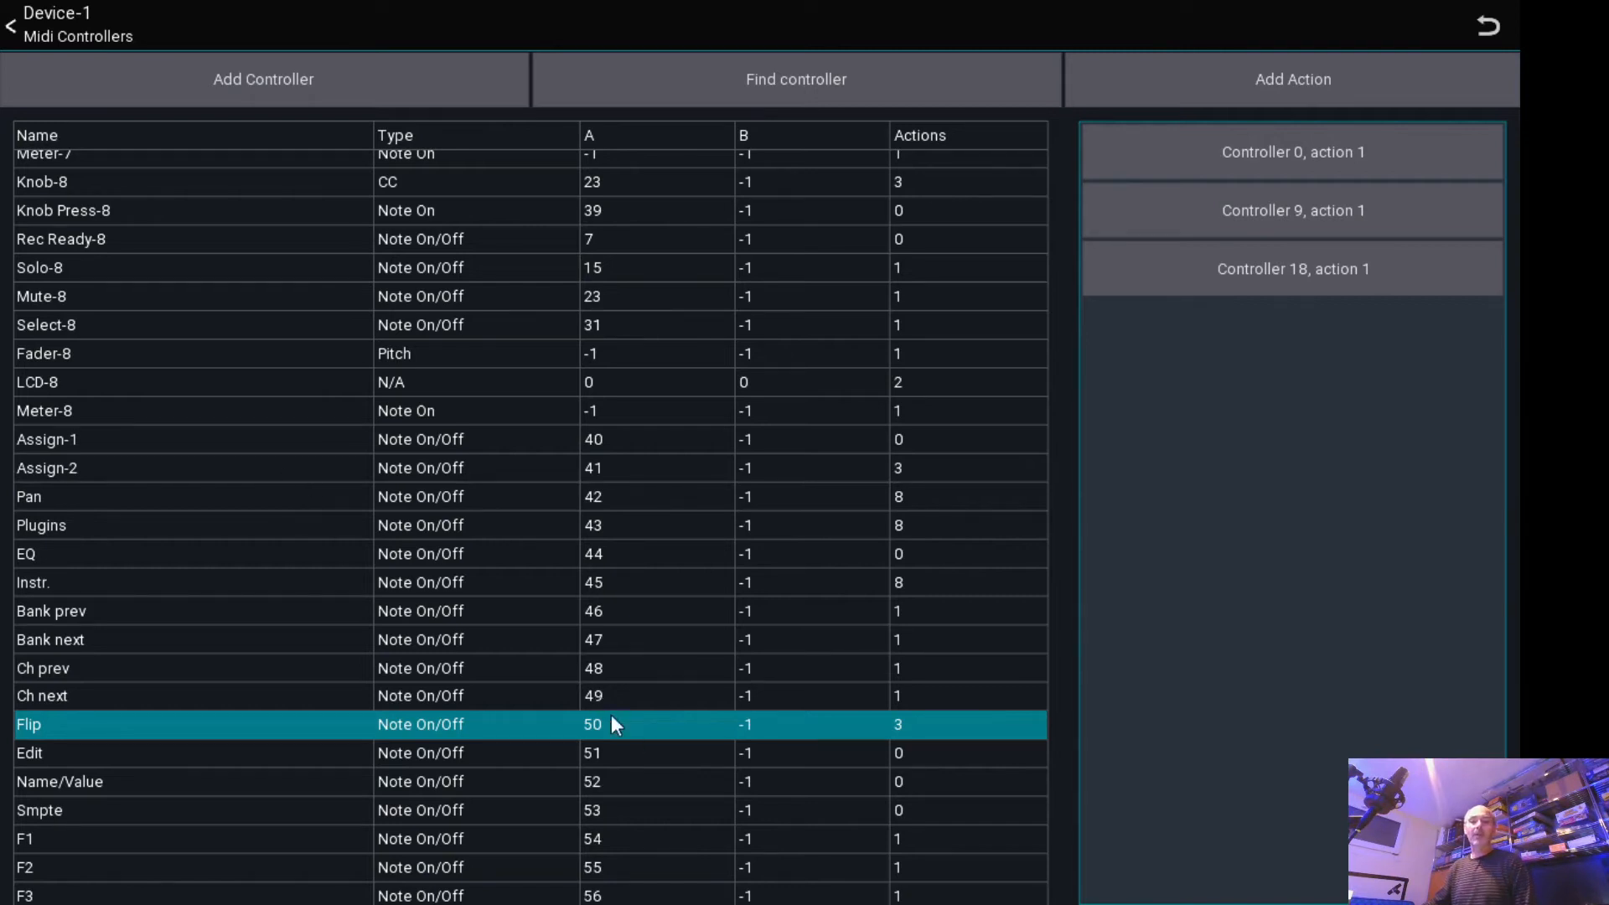
- Add a Midi action swap action to the Assign-1 controller, targeting the first CH Thr action of Knob-1 on Device-1
{"action": "left_click", "coordinate": [597, 437]}
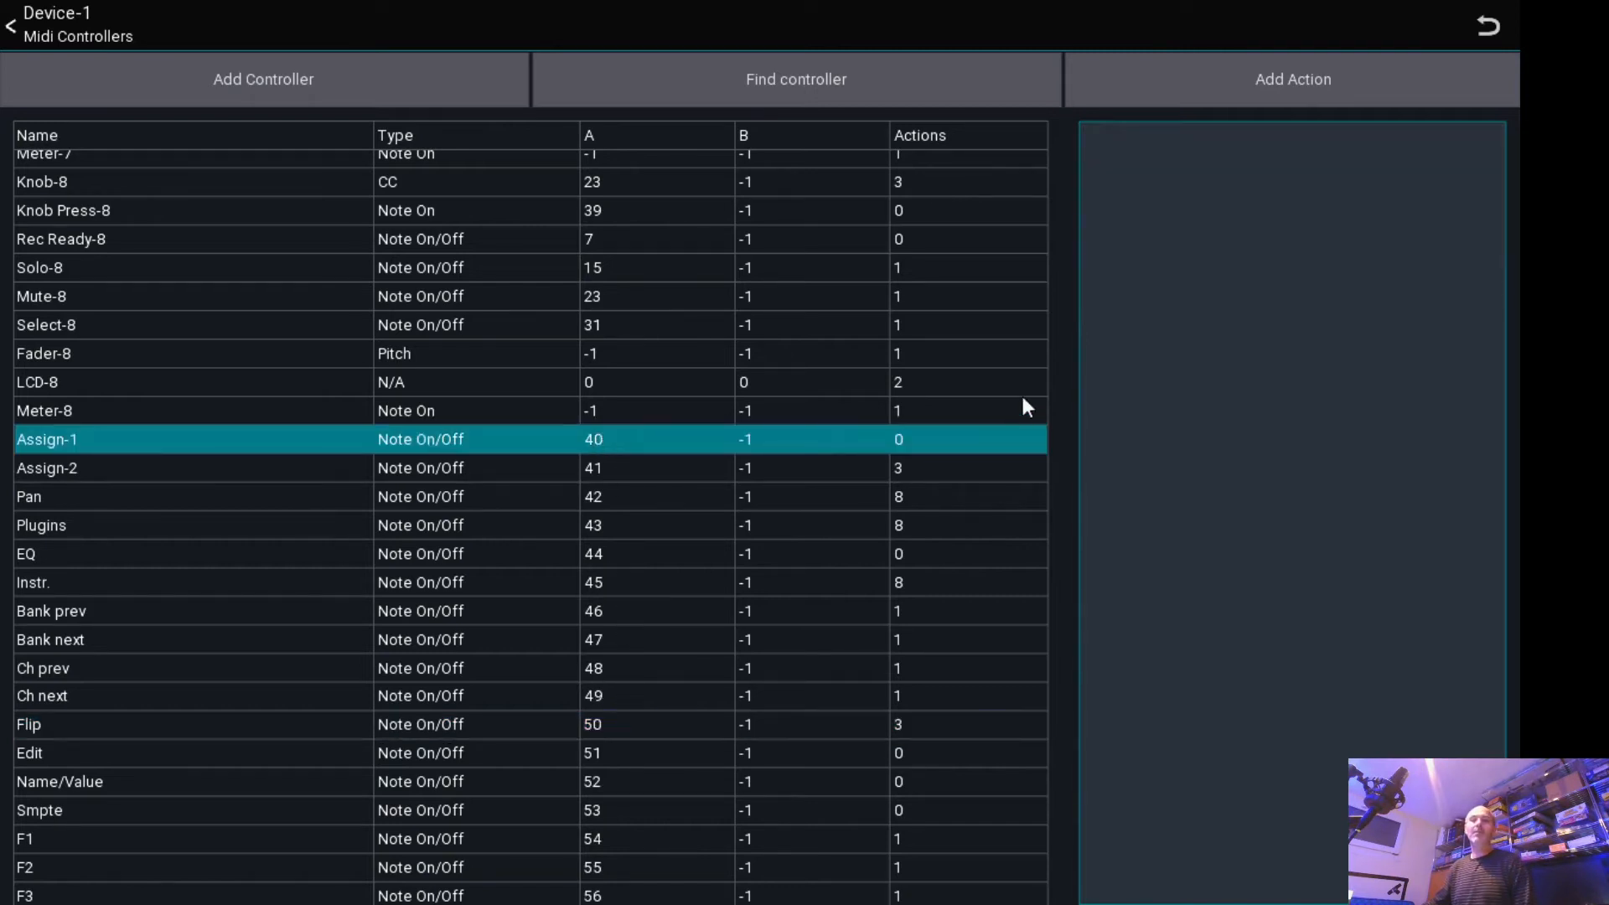
{"action": "left_click", "coordinate": [1234, 80]}
{"action": "left_click", "coordinate": [534, 156]}
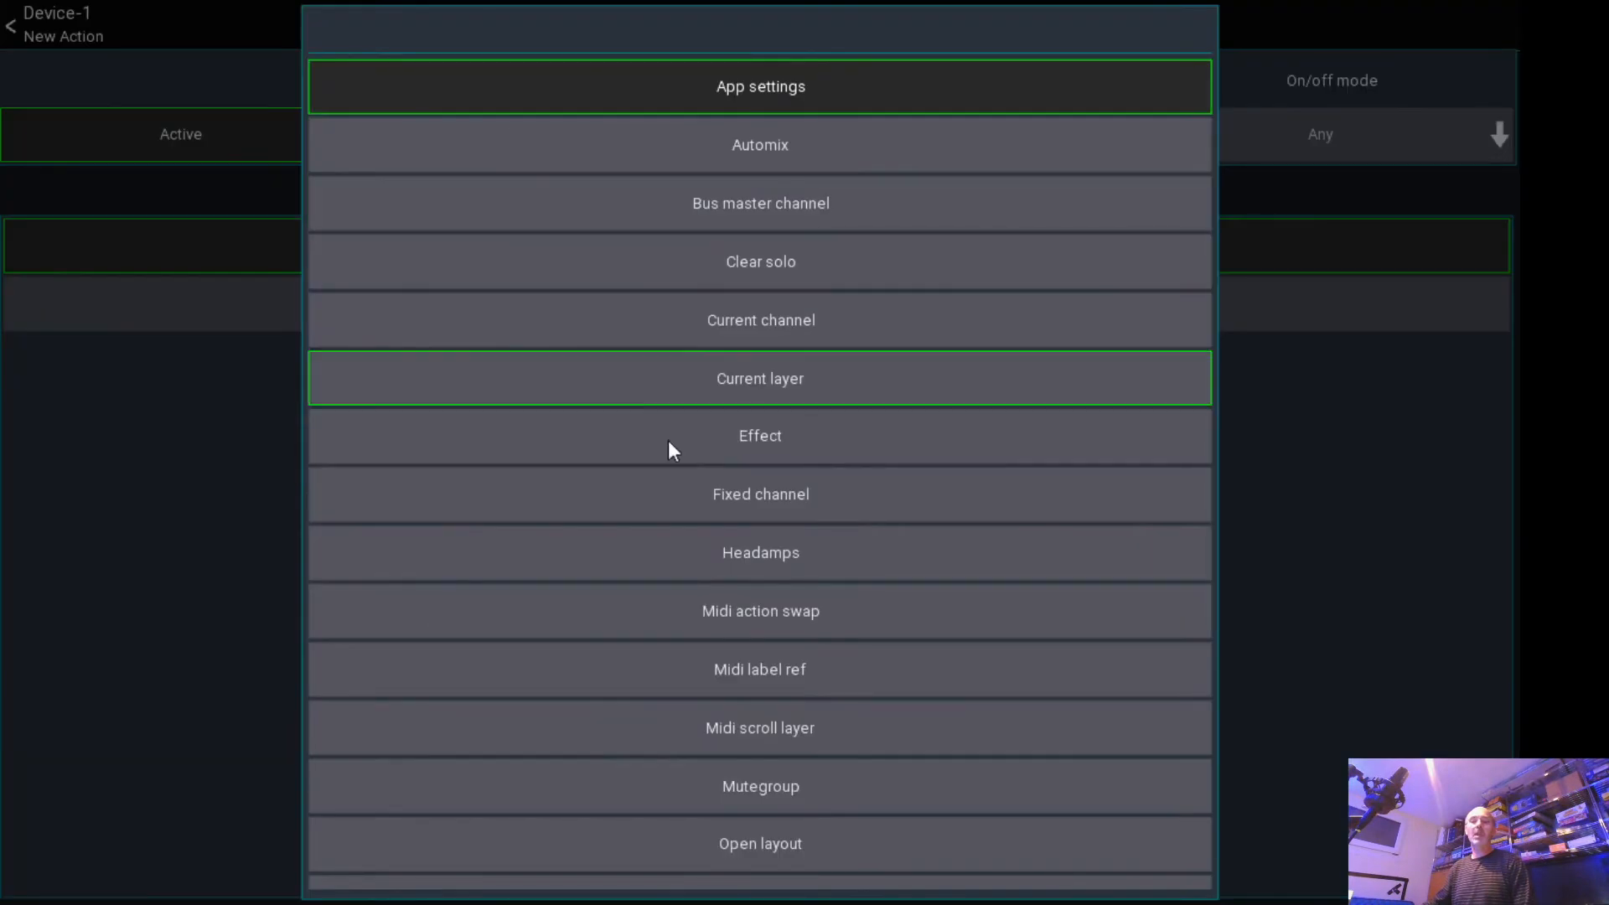
{"action": "left_click", "coordinate": [688, 603]}
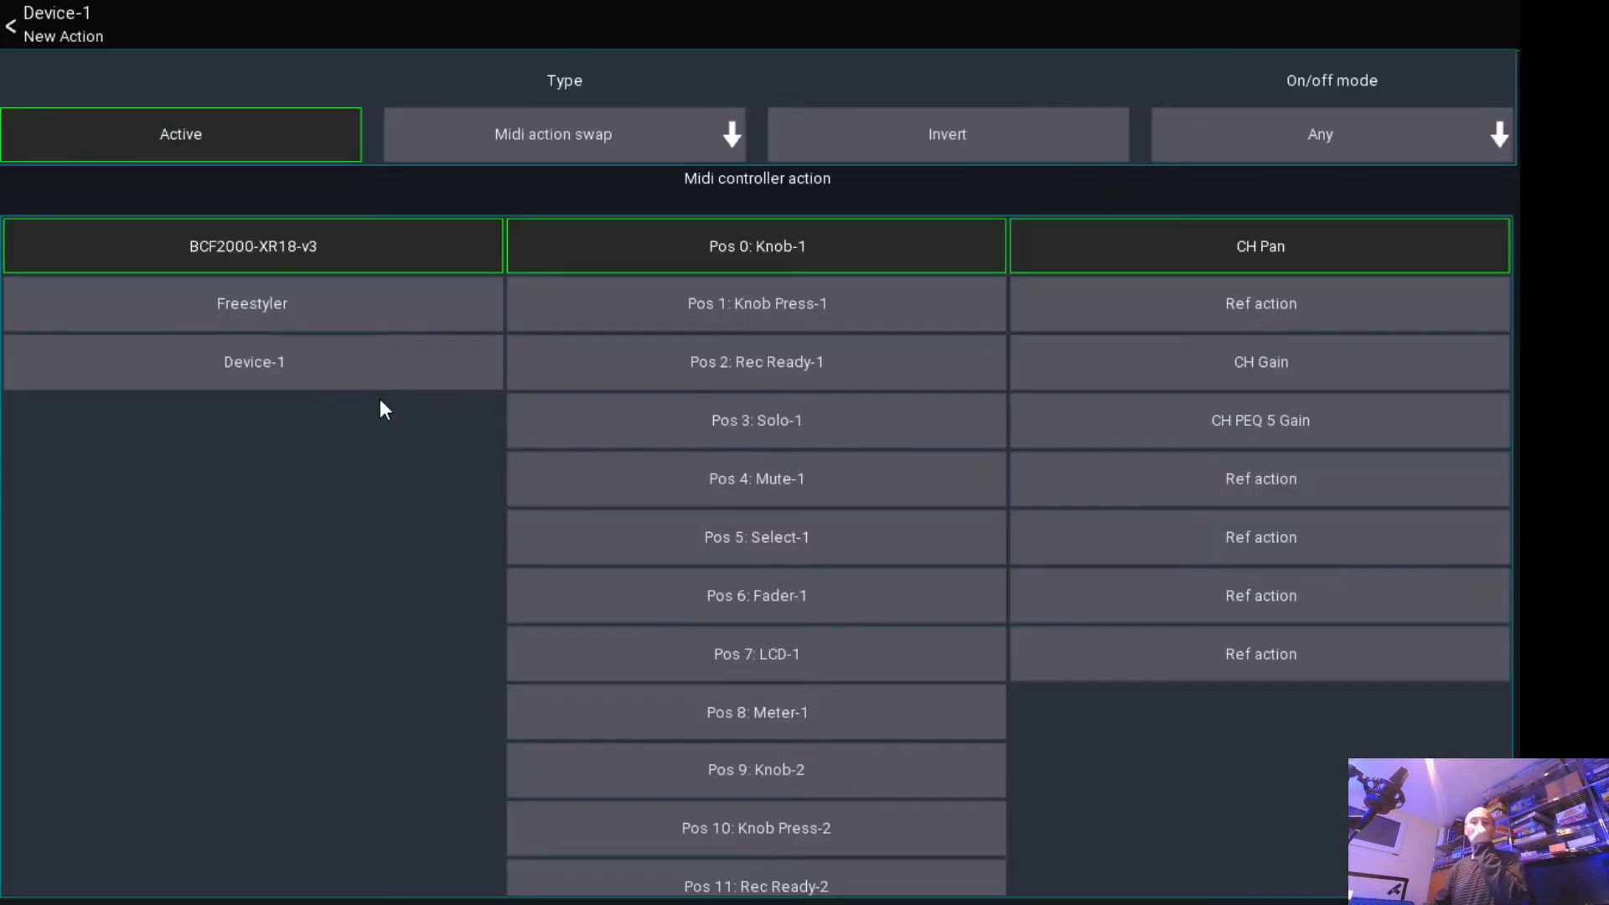
{"action": "left_click", "coordinate": [461, 374]}
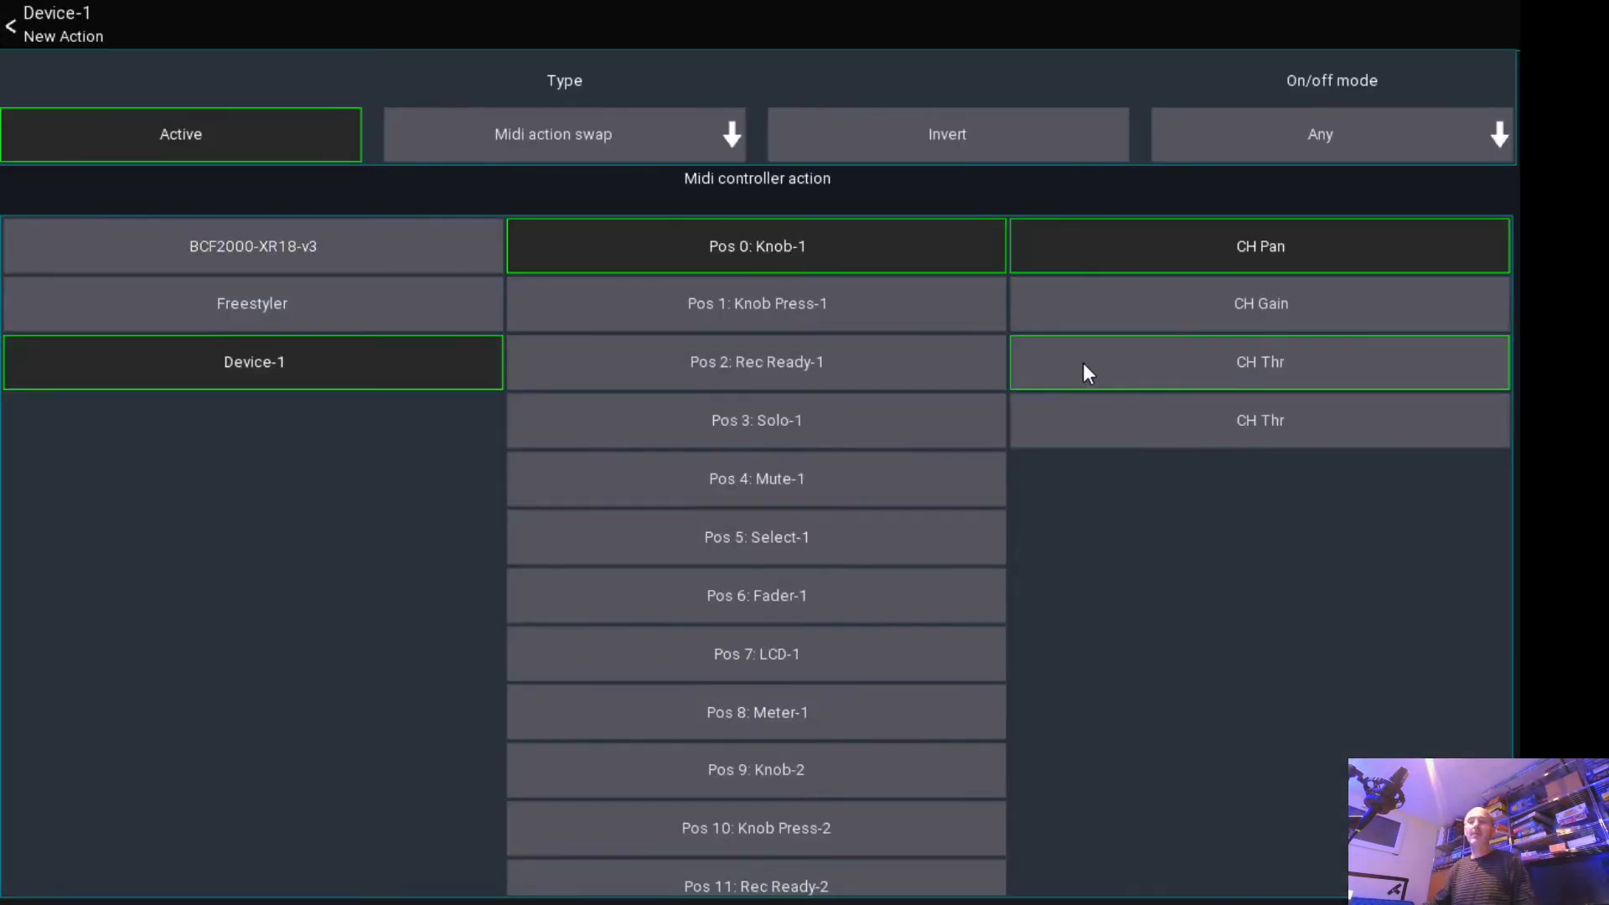
{"action": "left_click", "coordinate": [1115, 365]}
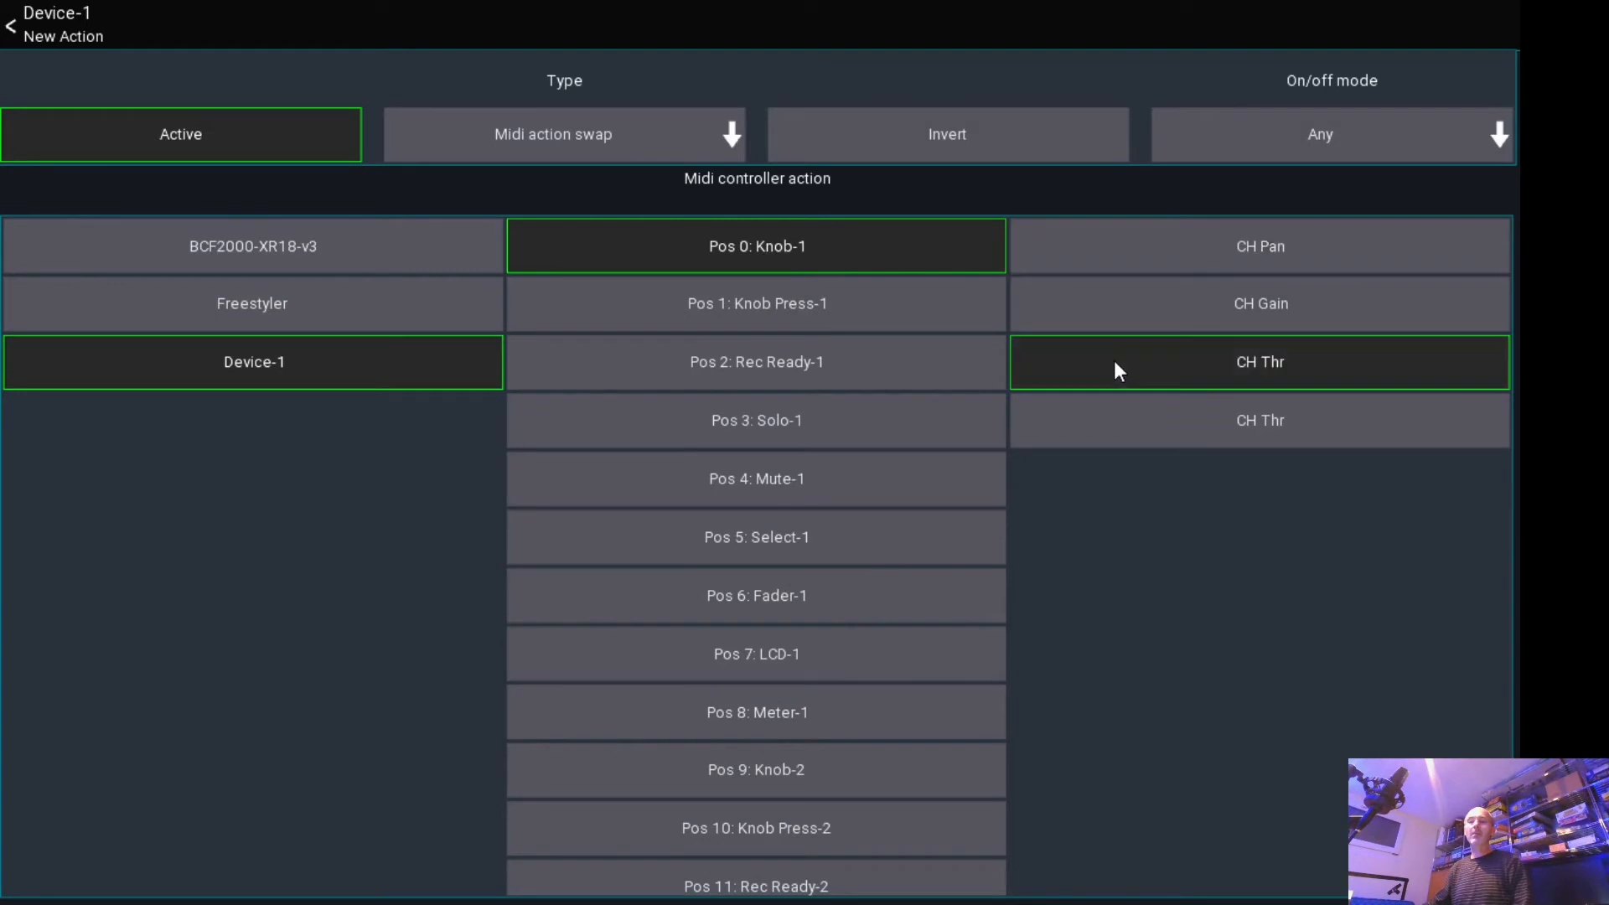
{"action": "left_click", "coordinate": [64, 26]}
- Add a Midi action swap action to the Assign-1 controller, targeting the CH Range action of Knob-2 on Device-1
{"action": "left_click", "coordinate": [1211, 96]}
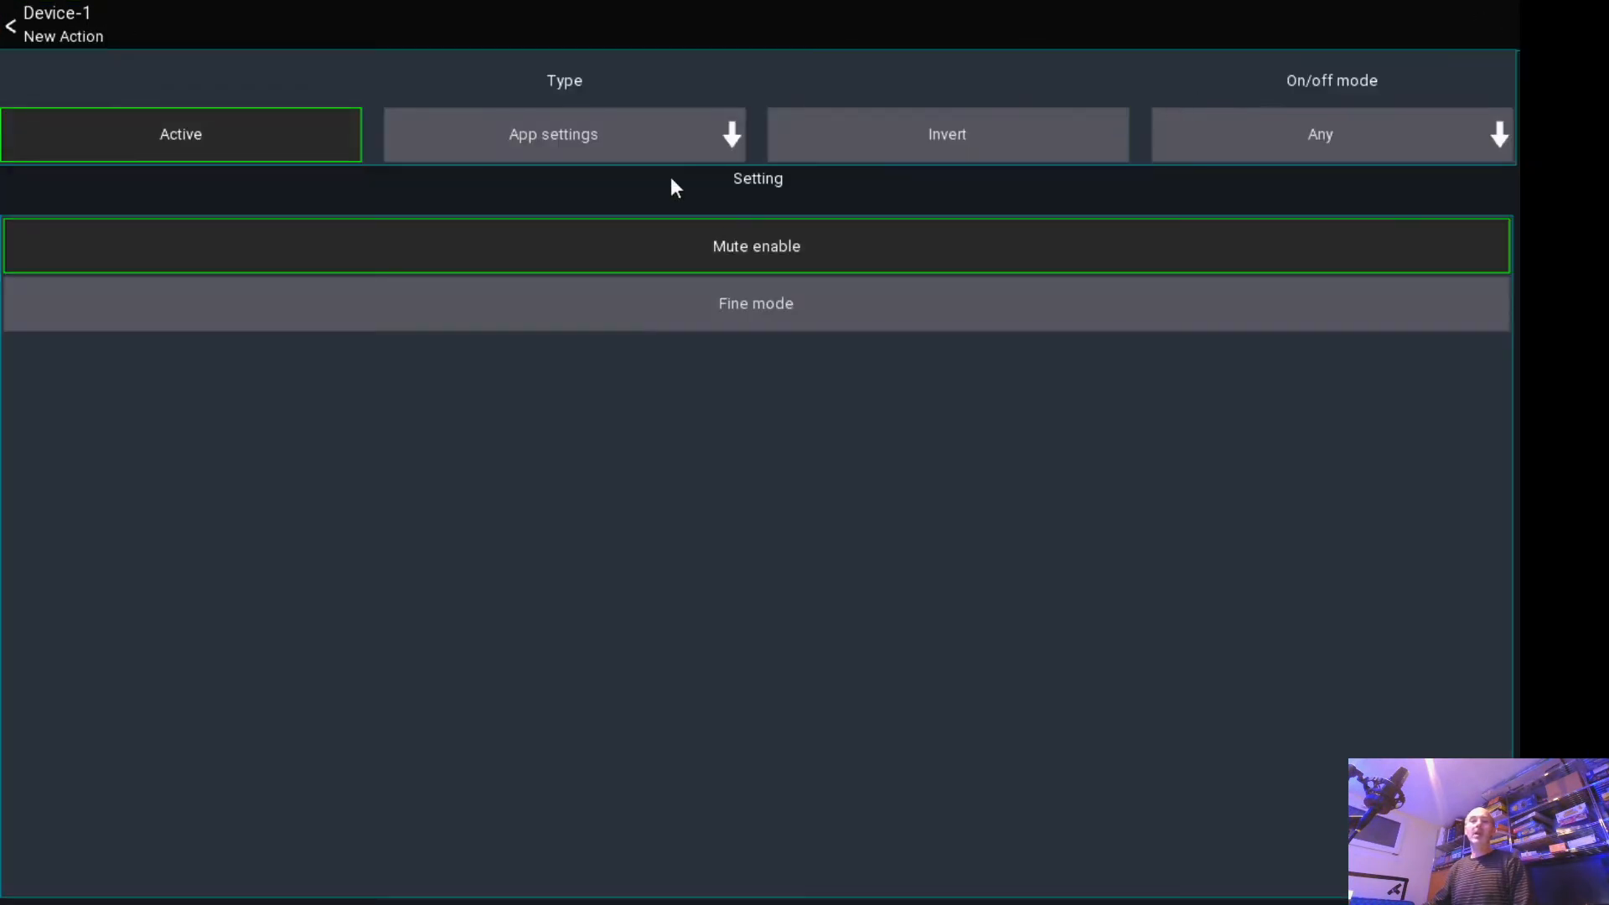
{"action": "left_click", "coordinate": [583, 157]}
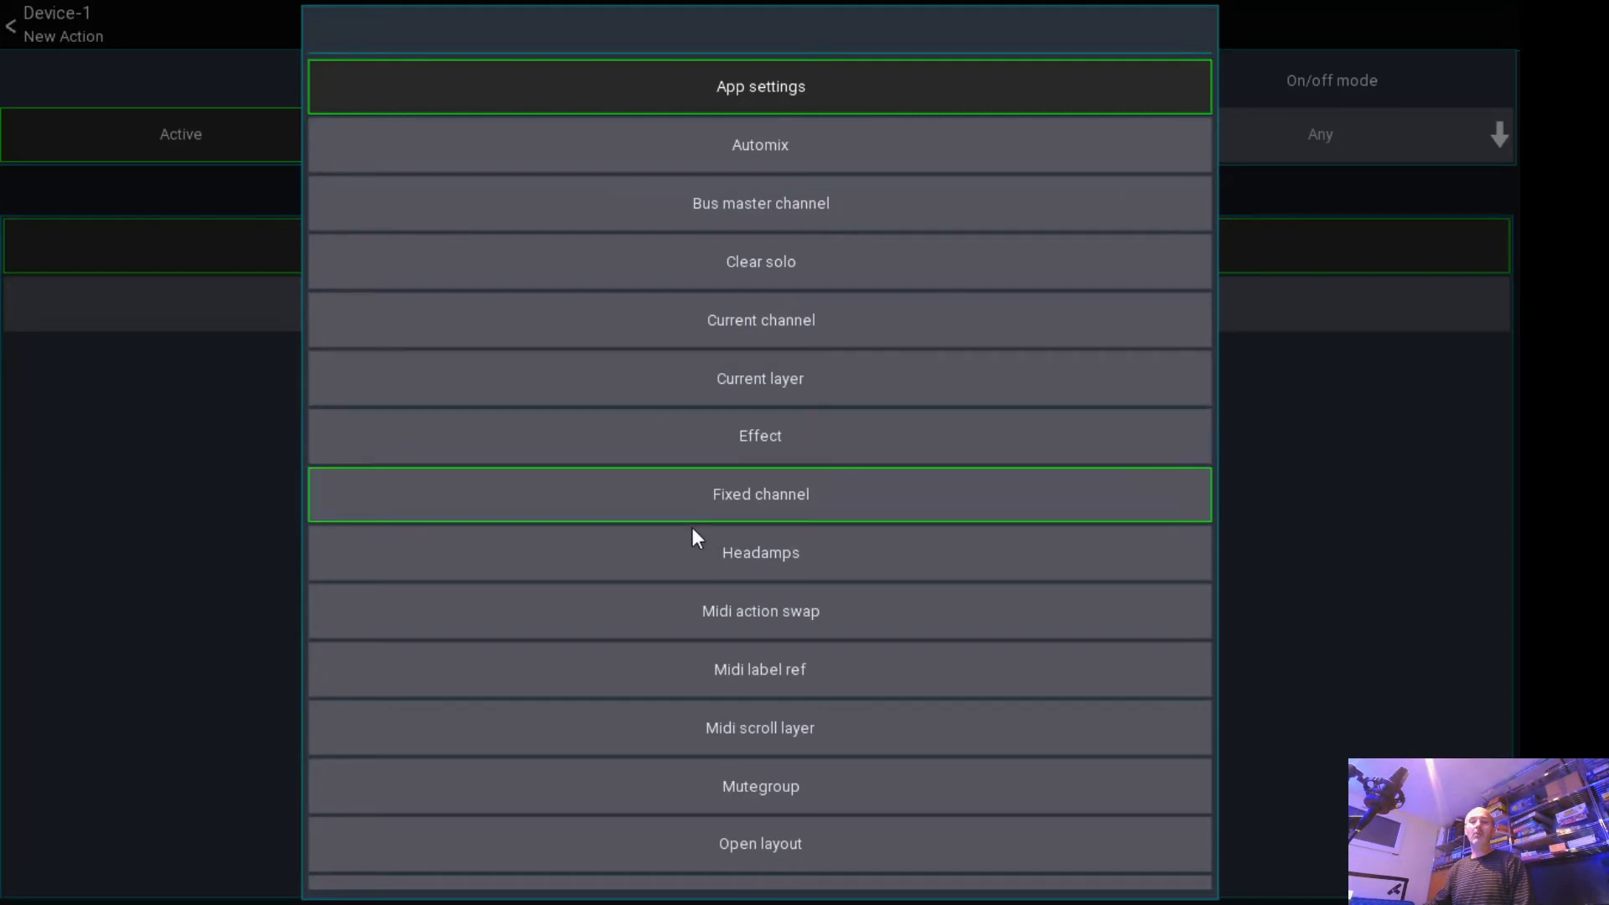
{"action": "left_click", "coordinate": [680, 611]}
{"action": "left_click", "coordinate": [284, 386]}
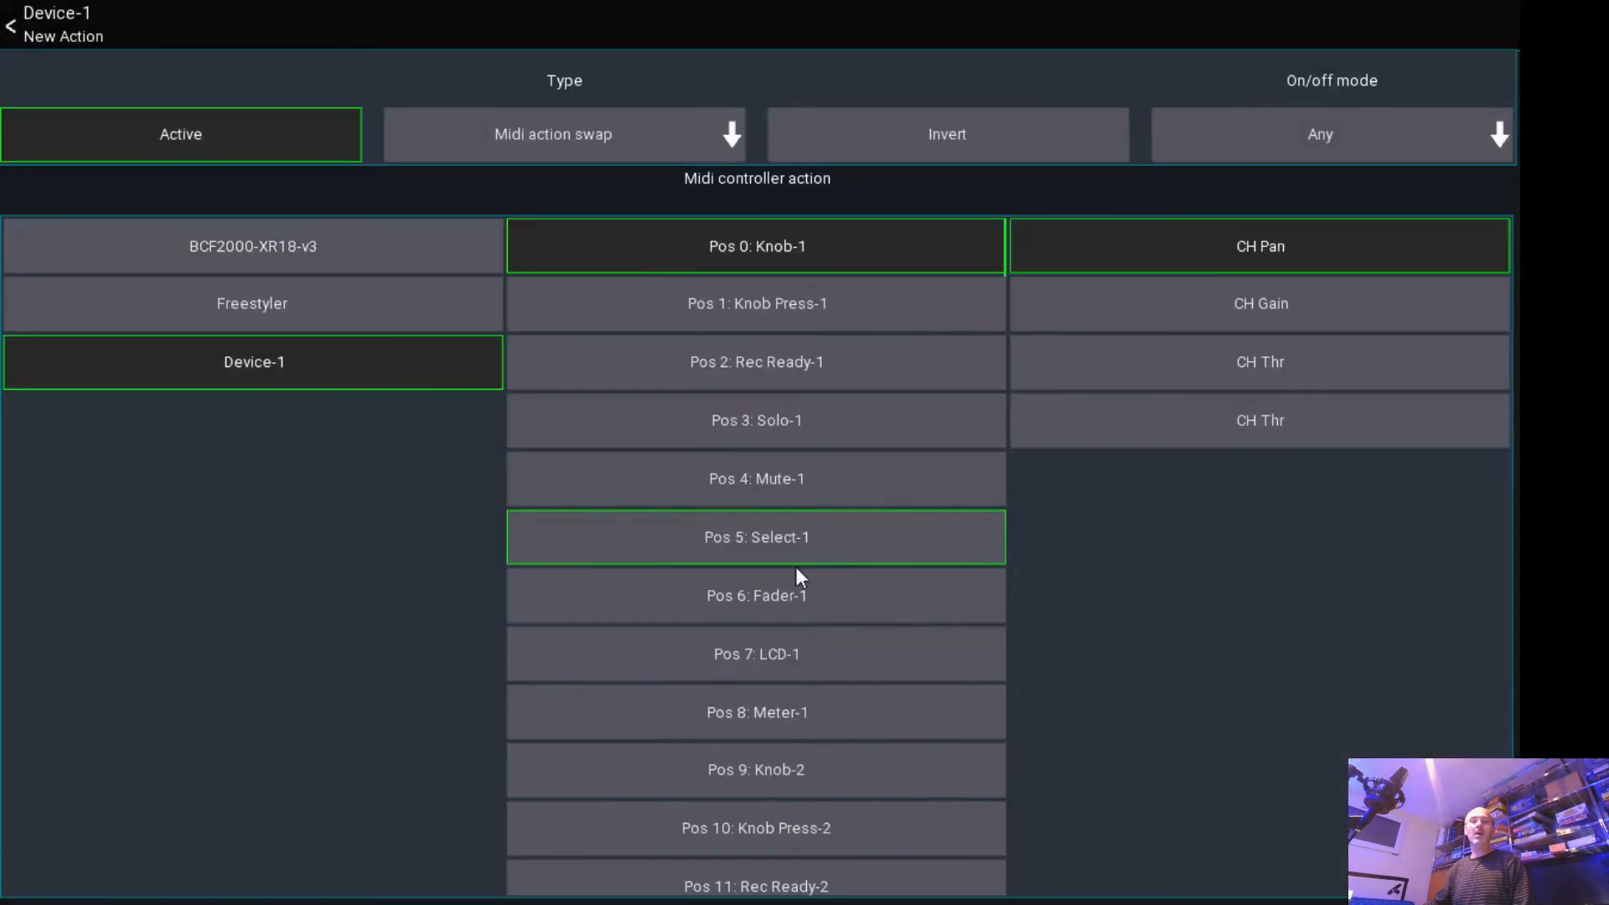
{"action": "scroll", "coordinate": [755, 544], "scroll_direction": "down", "scroll_amount": 3}
{"action": "scroll", "coordinate": [862, 644], "scroll_direction": "down", "scroll_amount": 1}
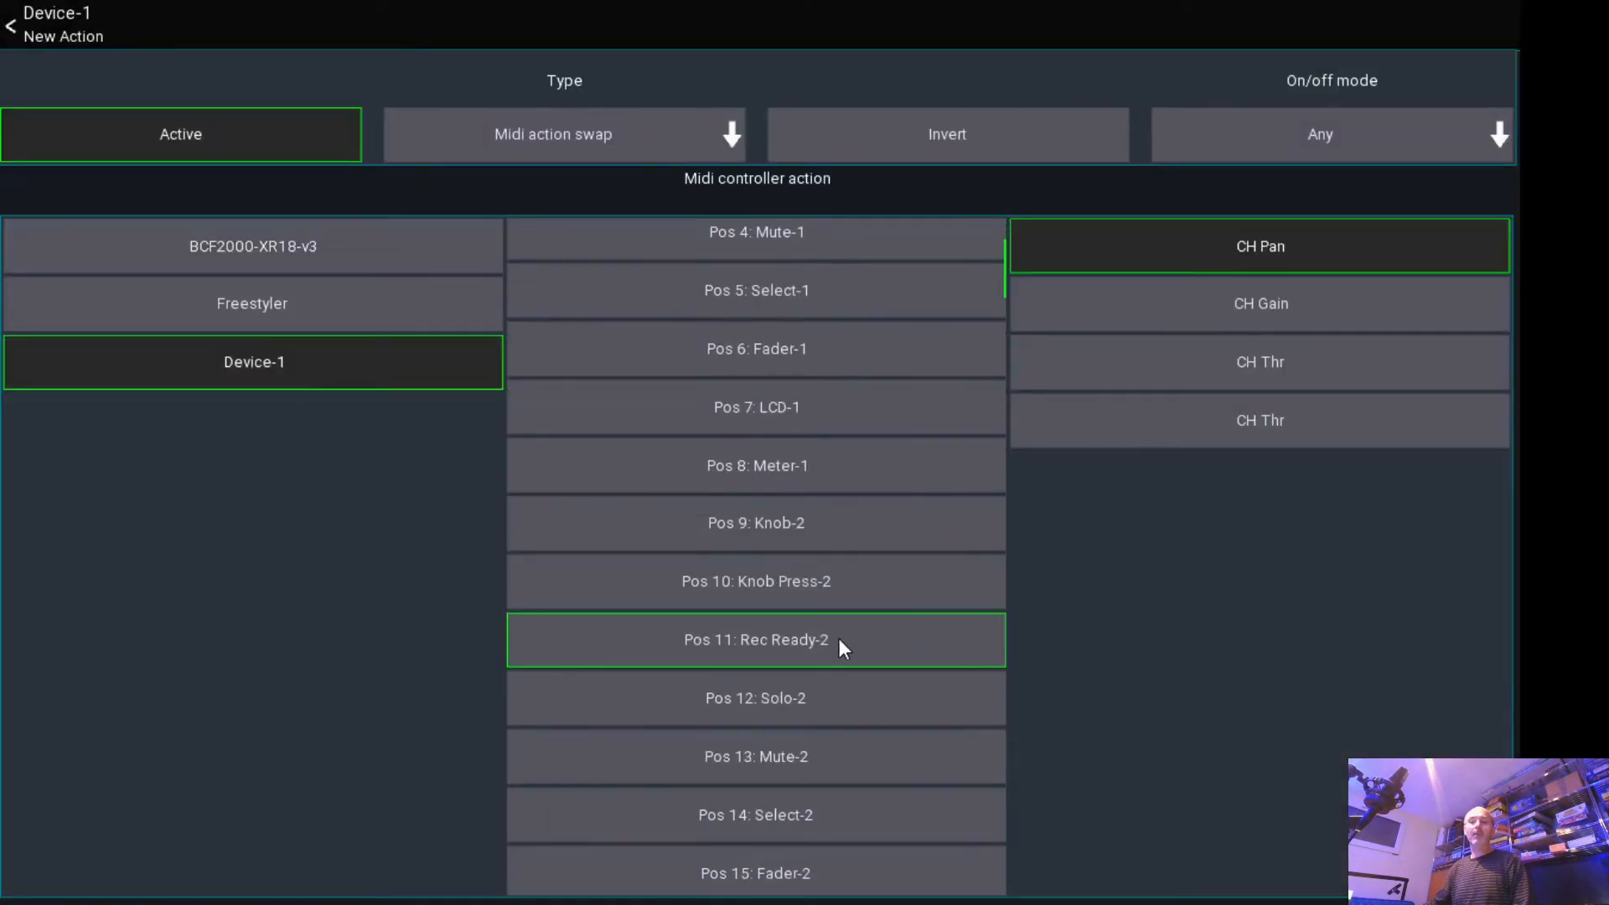
{"action": "left_click", "coordinate": [761, 532]}
{"action": "left_click", "coordinate": [1098, 368]}
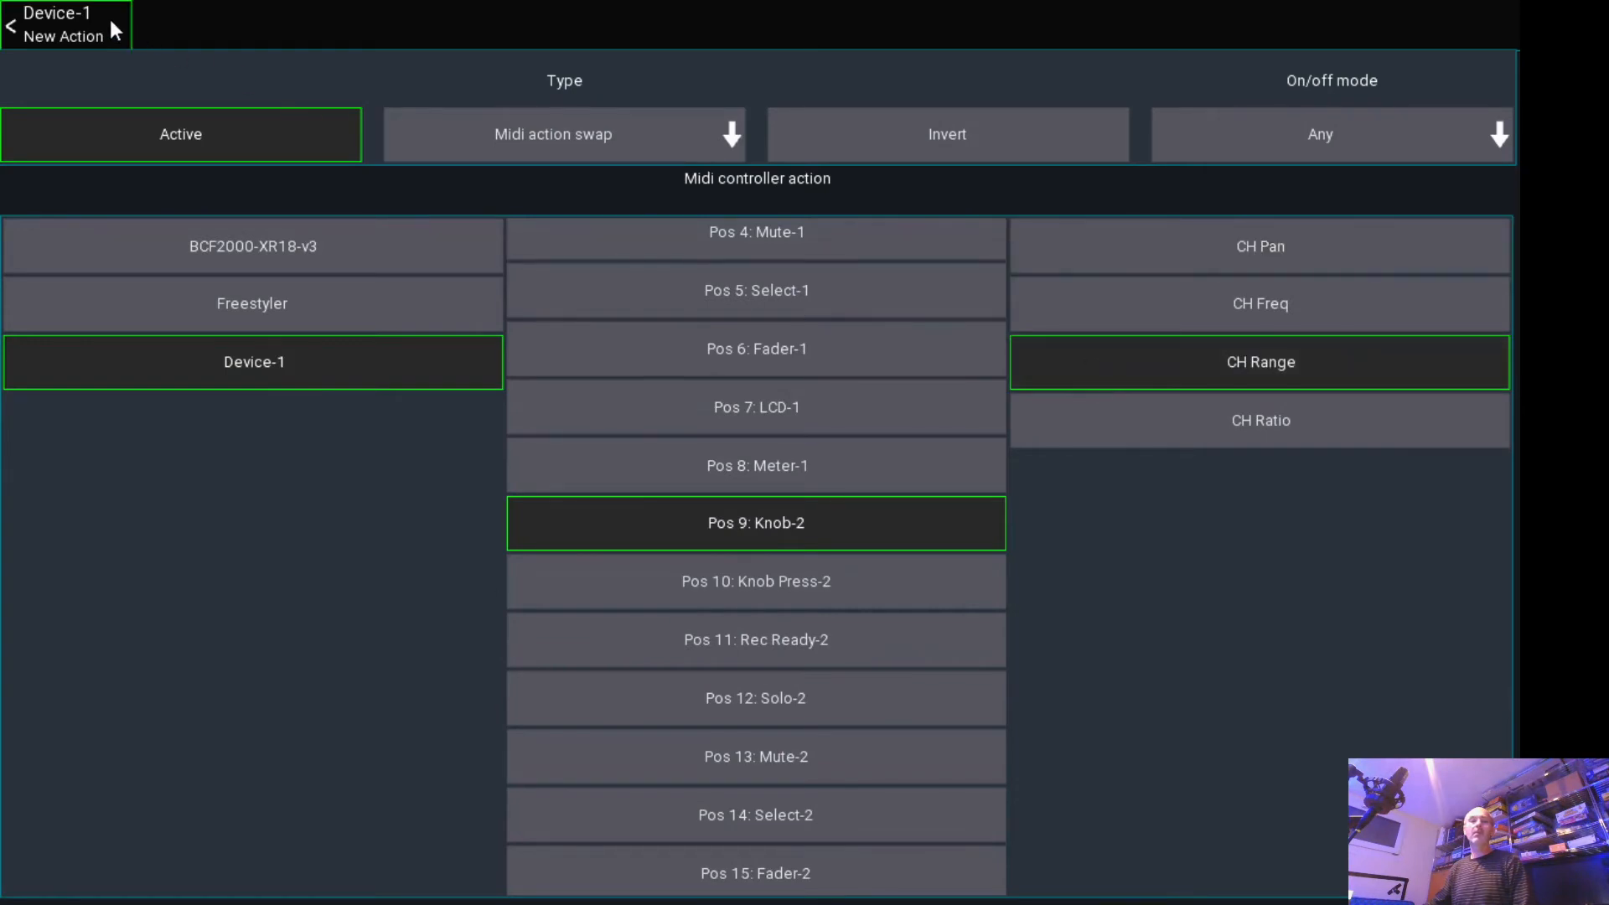
{"action": "left_click", "coordinate": [70, 25]}
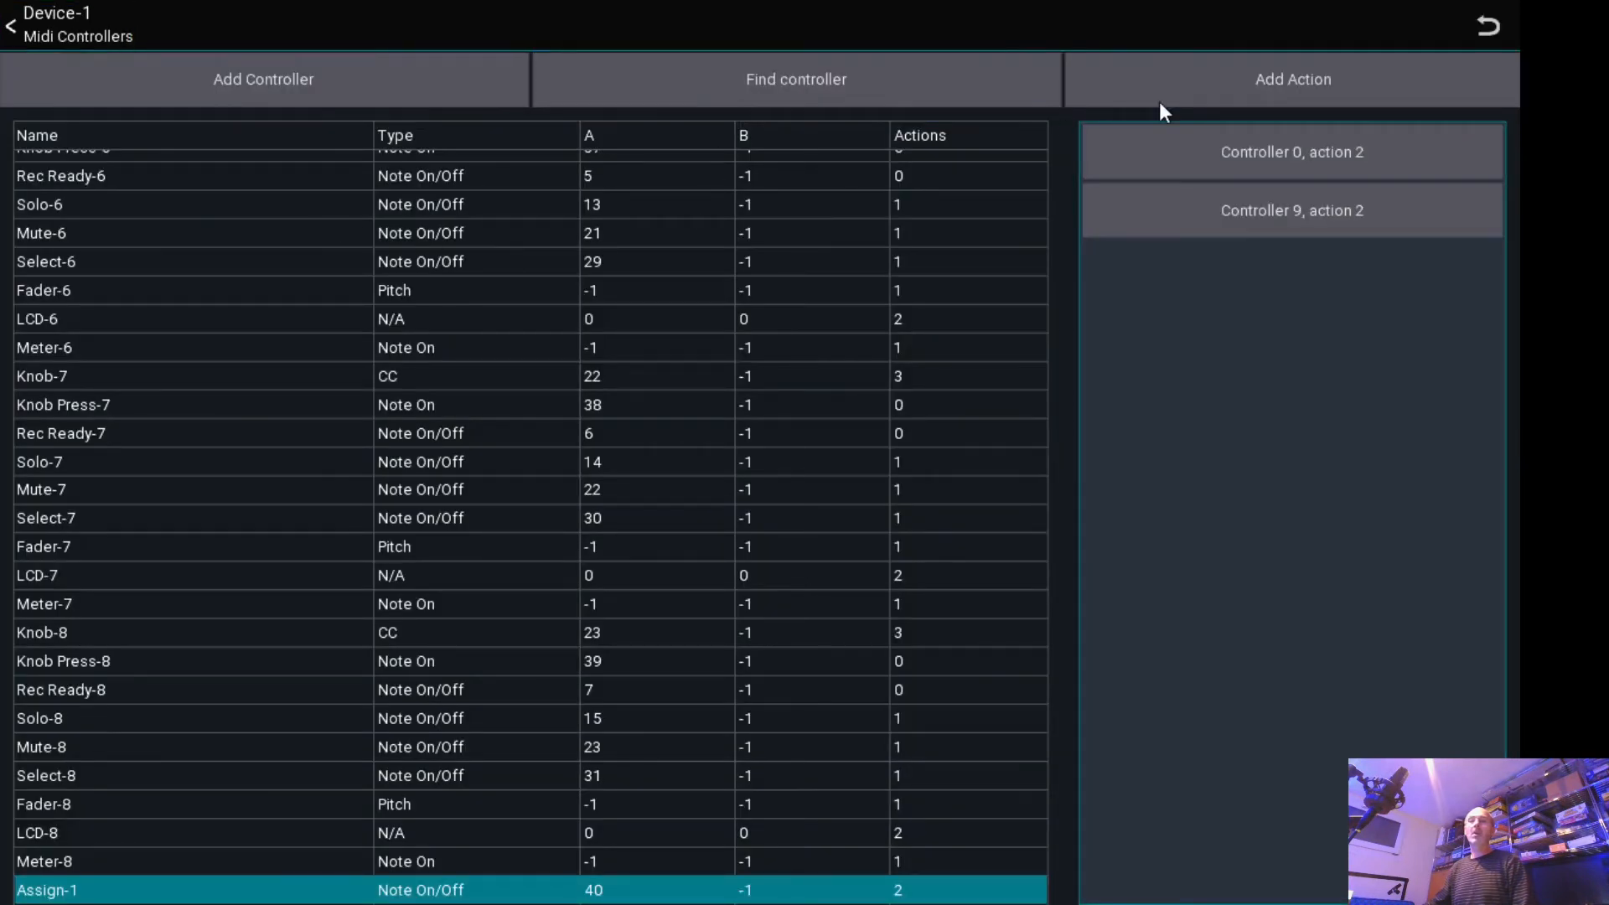
- Add a Midi action swap action to the Assign-1 controller, targeting the Ref to CH Pan action of Knob-3 on Device-1
{"action": "left_click", "coordinate": [1221, 84]}
{"action": "left_click", "coordinate": [594, 138]}
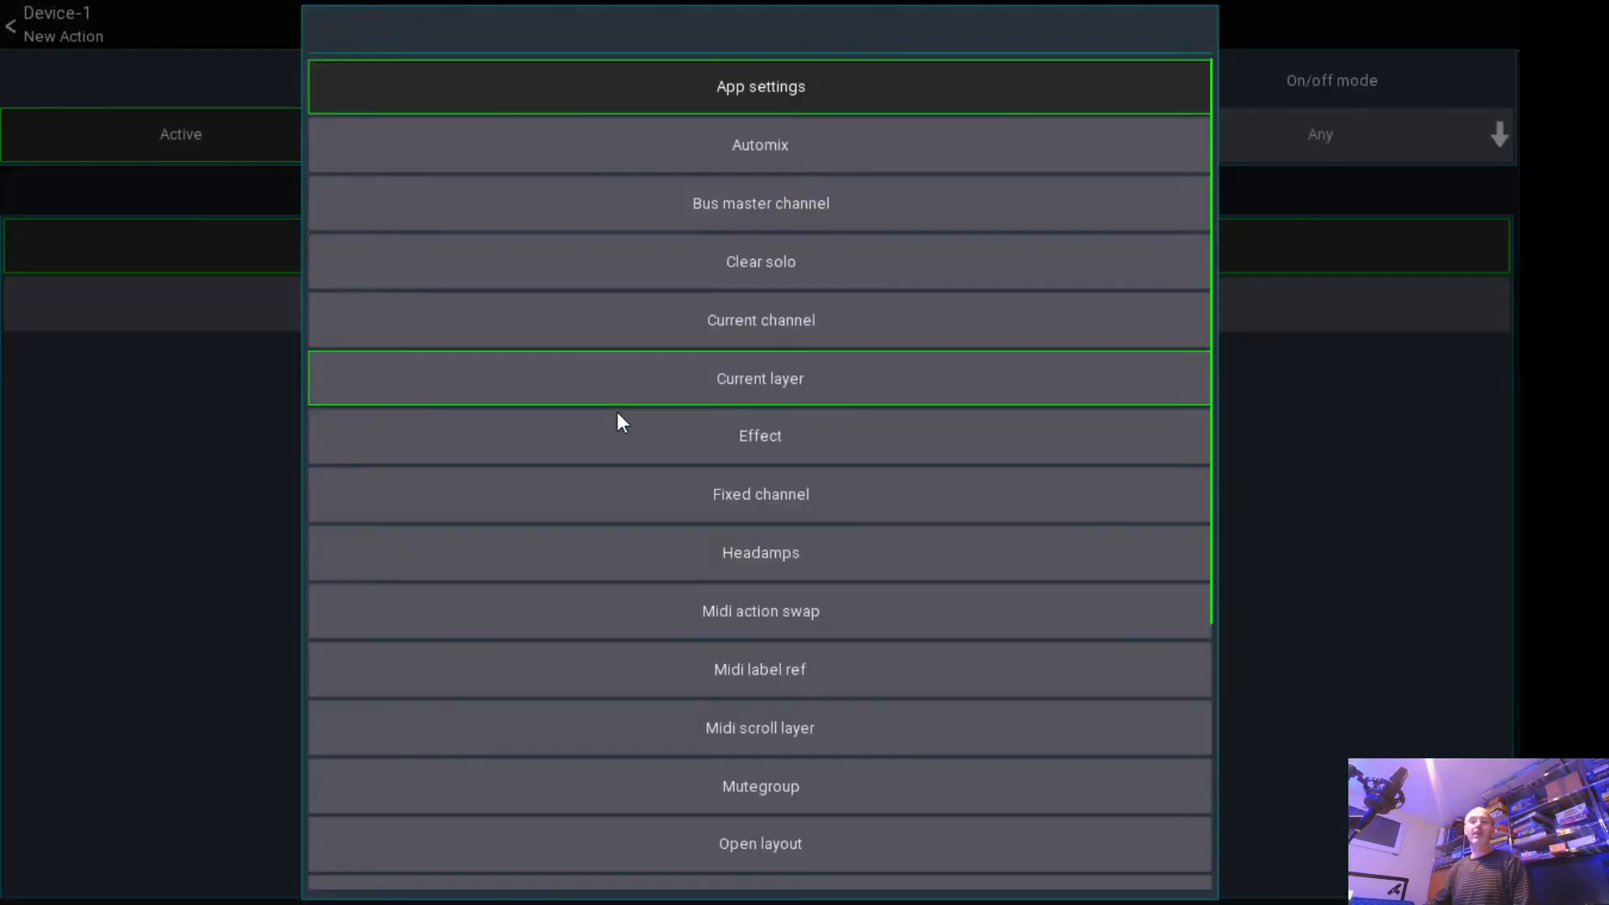
{"action": "left_click", "coordinate": [620, 617]}
{"action": "left_click", "coordinate": [310, 369]}
{"action": "scroll", "coordinate": [793, 698], "scroll_direction": "down", "scroll_amount": 3}
{"action": "scroll", "coordinate": [826, 751], "scroll_direction": "down", "scroll_amount": 1}
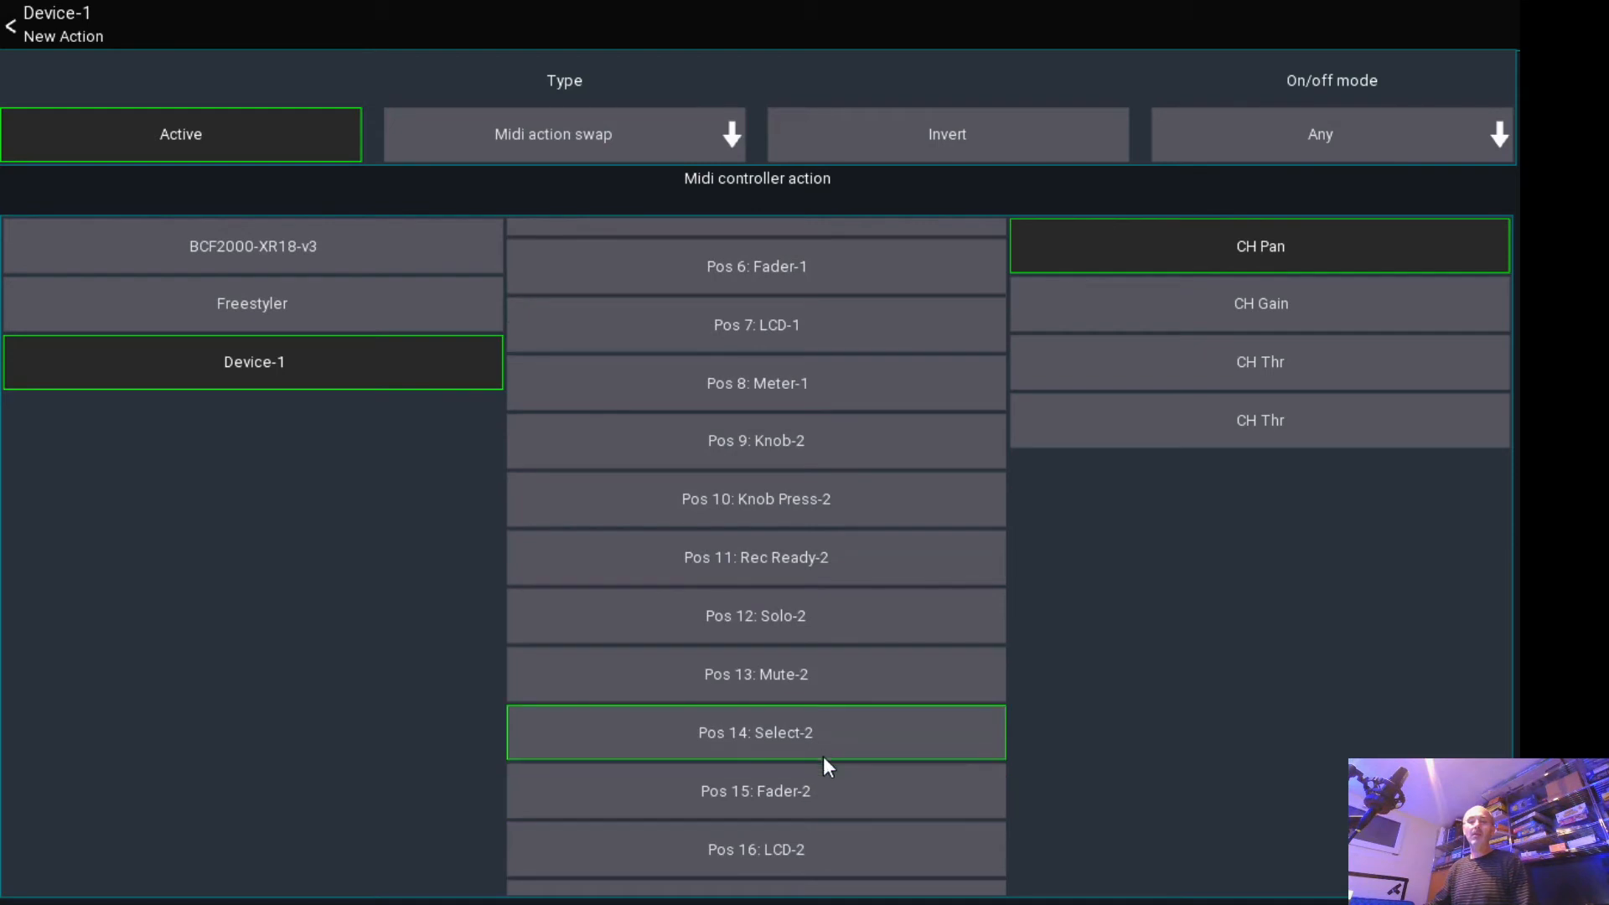
{"action": "scroll", "coordinate": [824, 758], "scroll_direction": "down", "scroll_amount": 2}
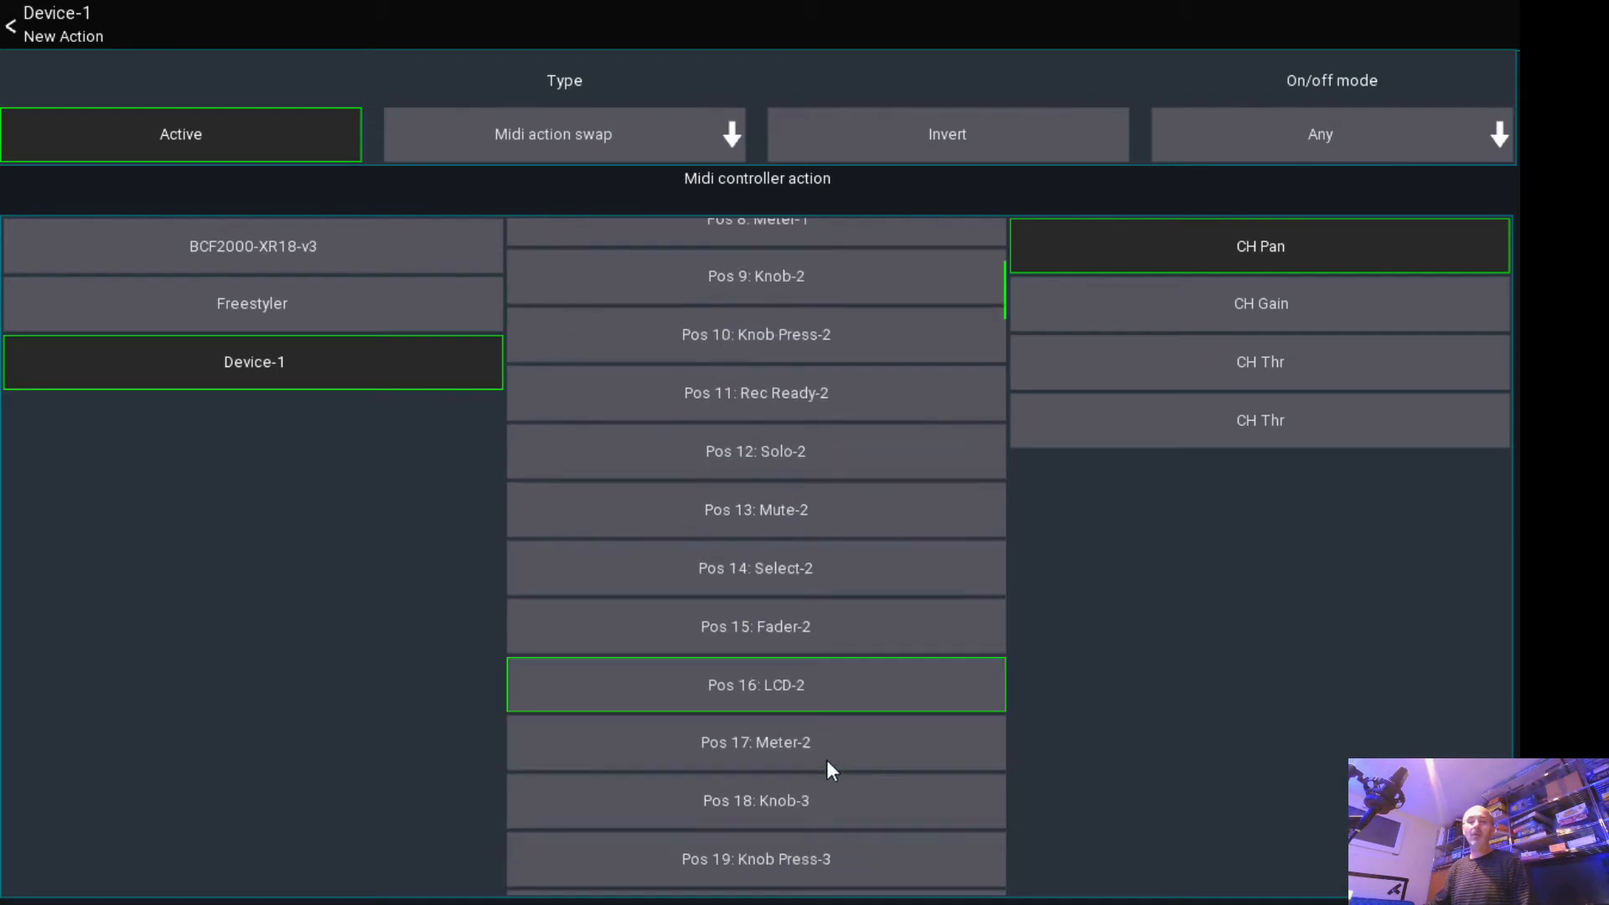
{"action": "left_click", "coordinate": [791, 801]}
{"action": "left_click", "coordinate": [1134, 376]}
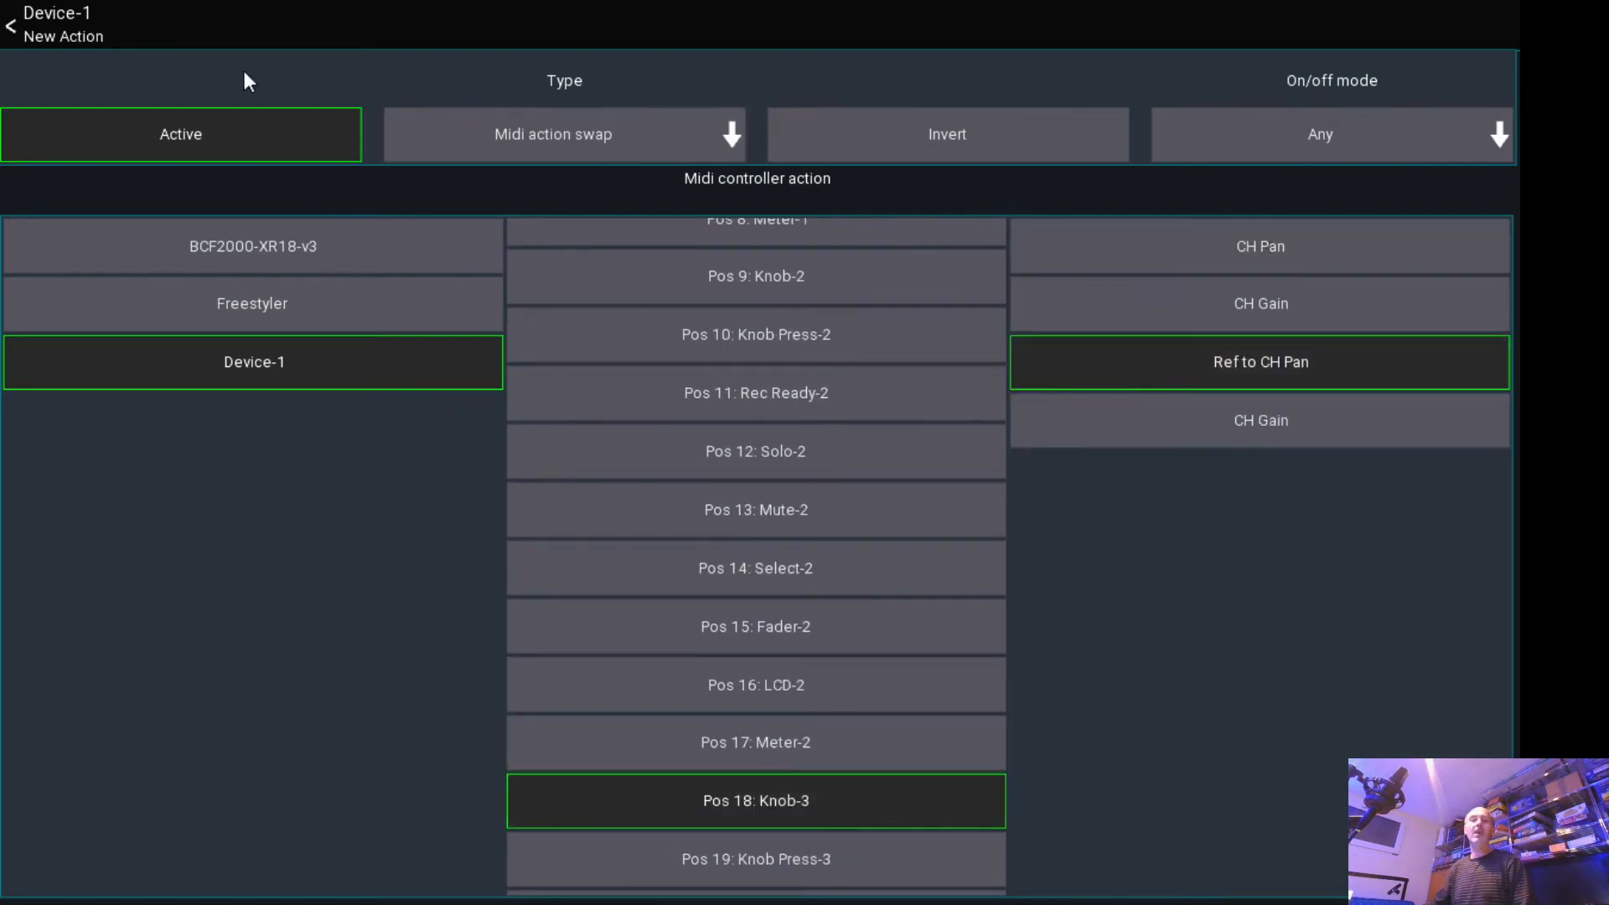
{"action": "left_click", "coordinate": [80, 37]}
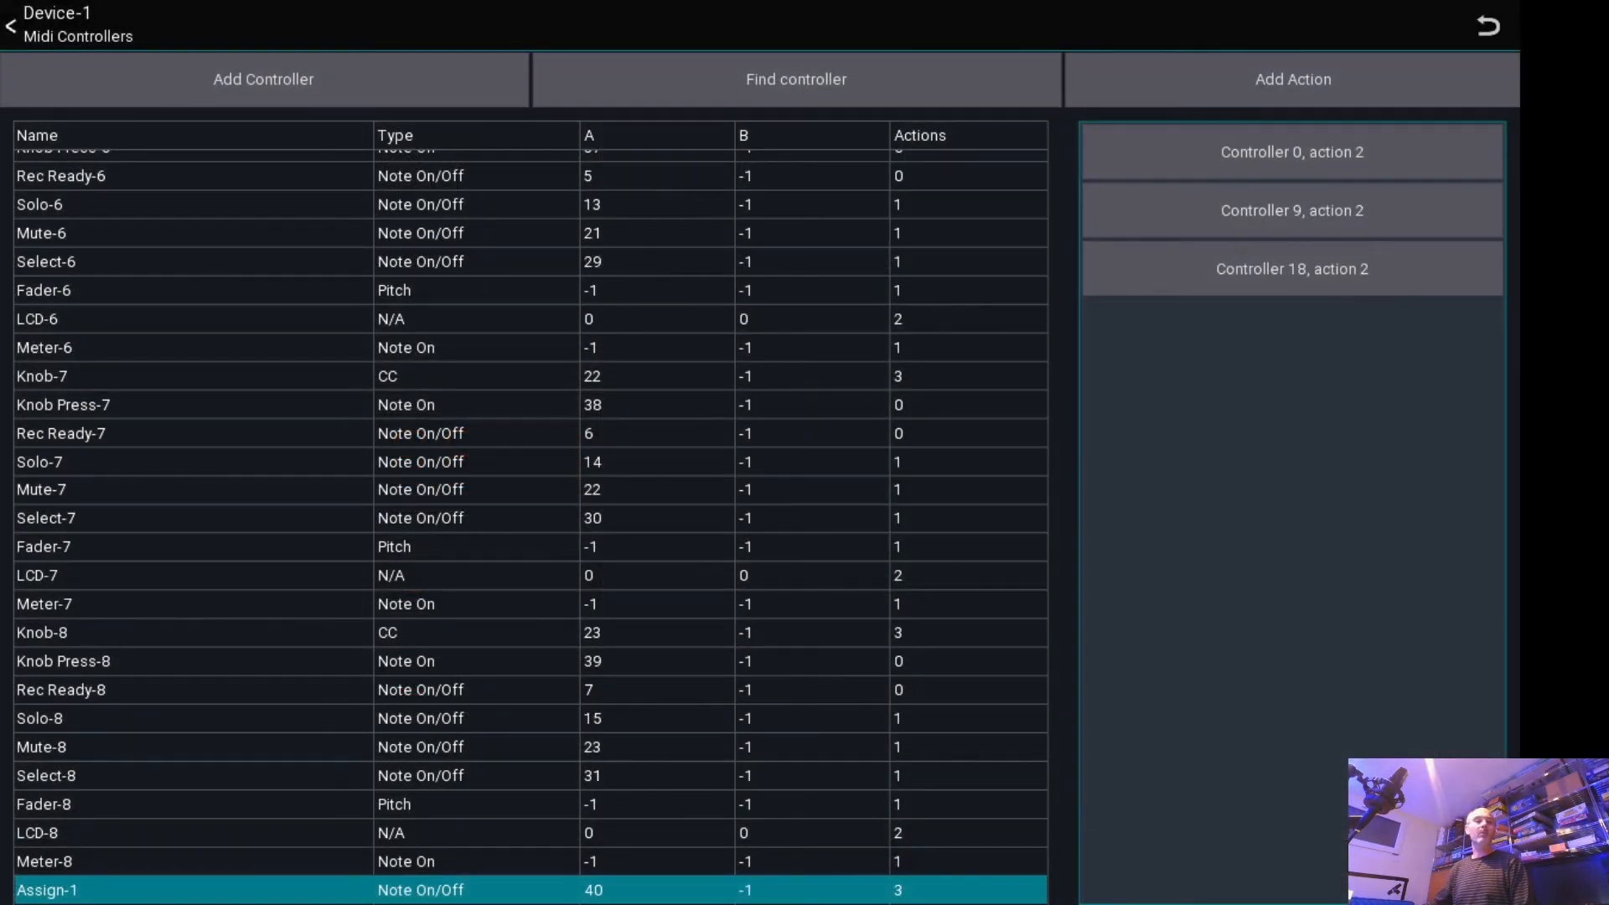
- Add a Midi action swap action to the Snapshot controller, targeting the second CH Thr action of Knob-1 on Device-1
{"action": "scroll", "coordinate": [505, 678], "scroll_direction": "down", "scroll_amount": 11}
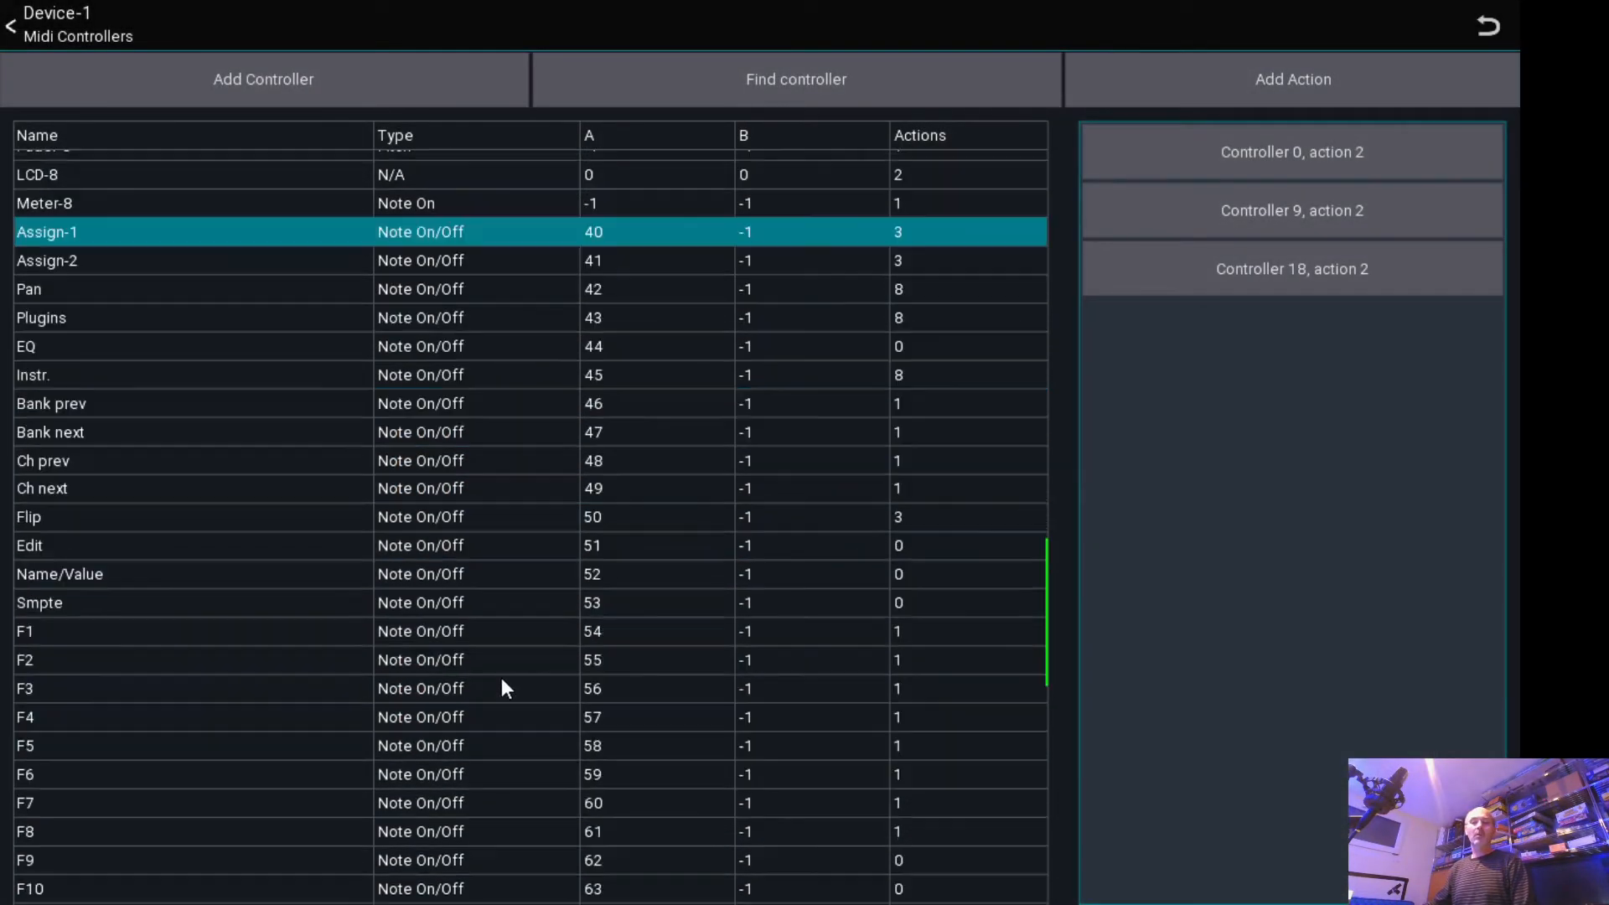
{"action": "left_click", "coordinate": [602, 816]}
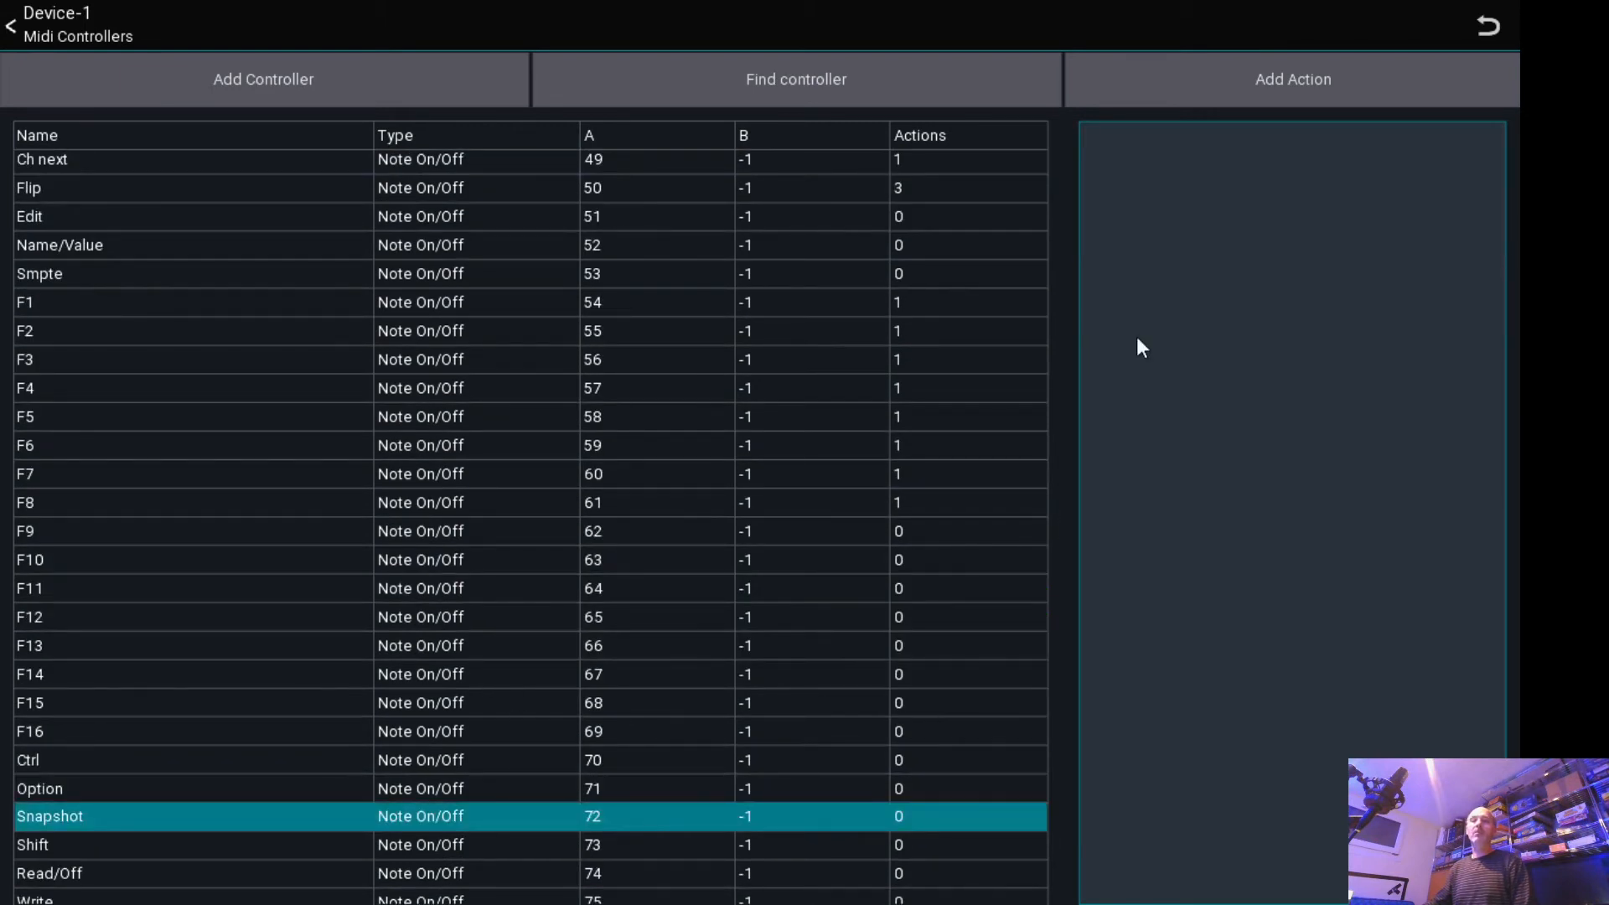
{"action": "left_click", "coordinate": [1238, 97]}
{"action": "left_click", "coordinate": [585, 134]}
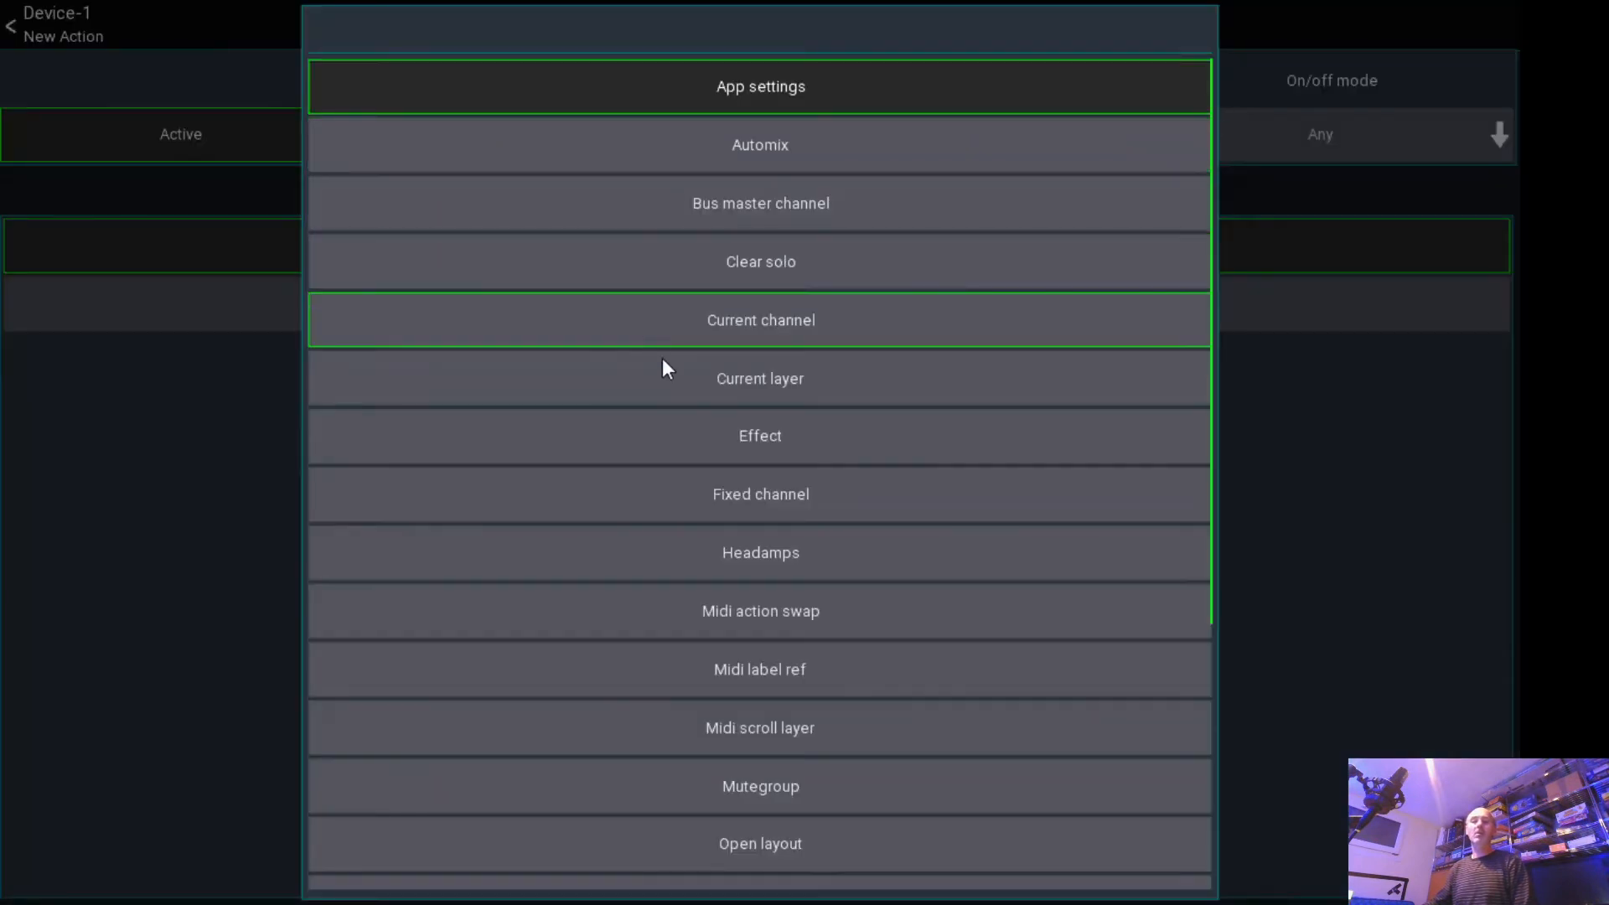
{"action": "left_click", "coordinate": [674, 610]}
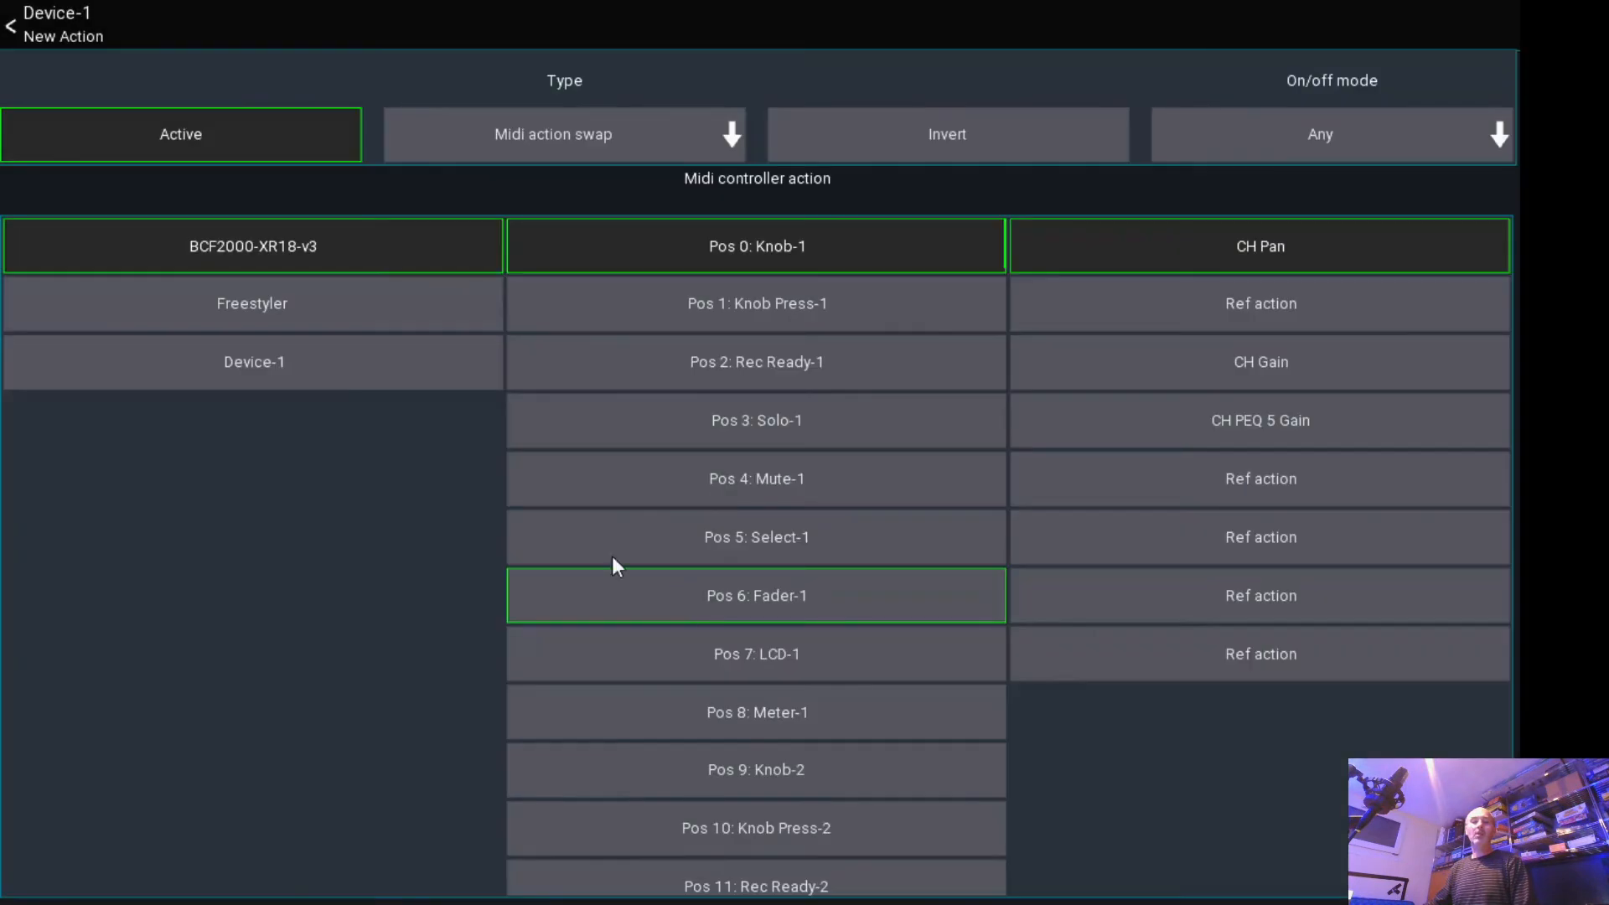
{"action": "left_click", "coordinate": [344, 375]}
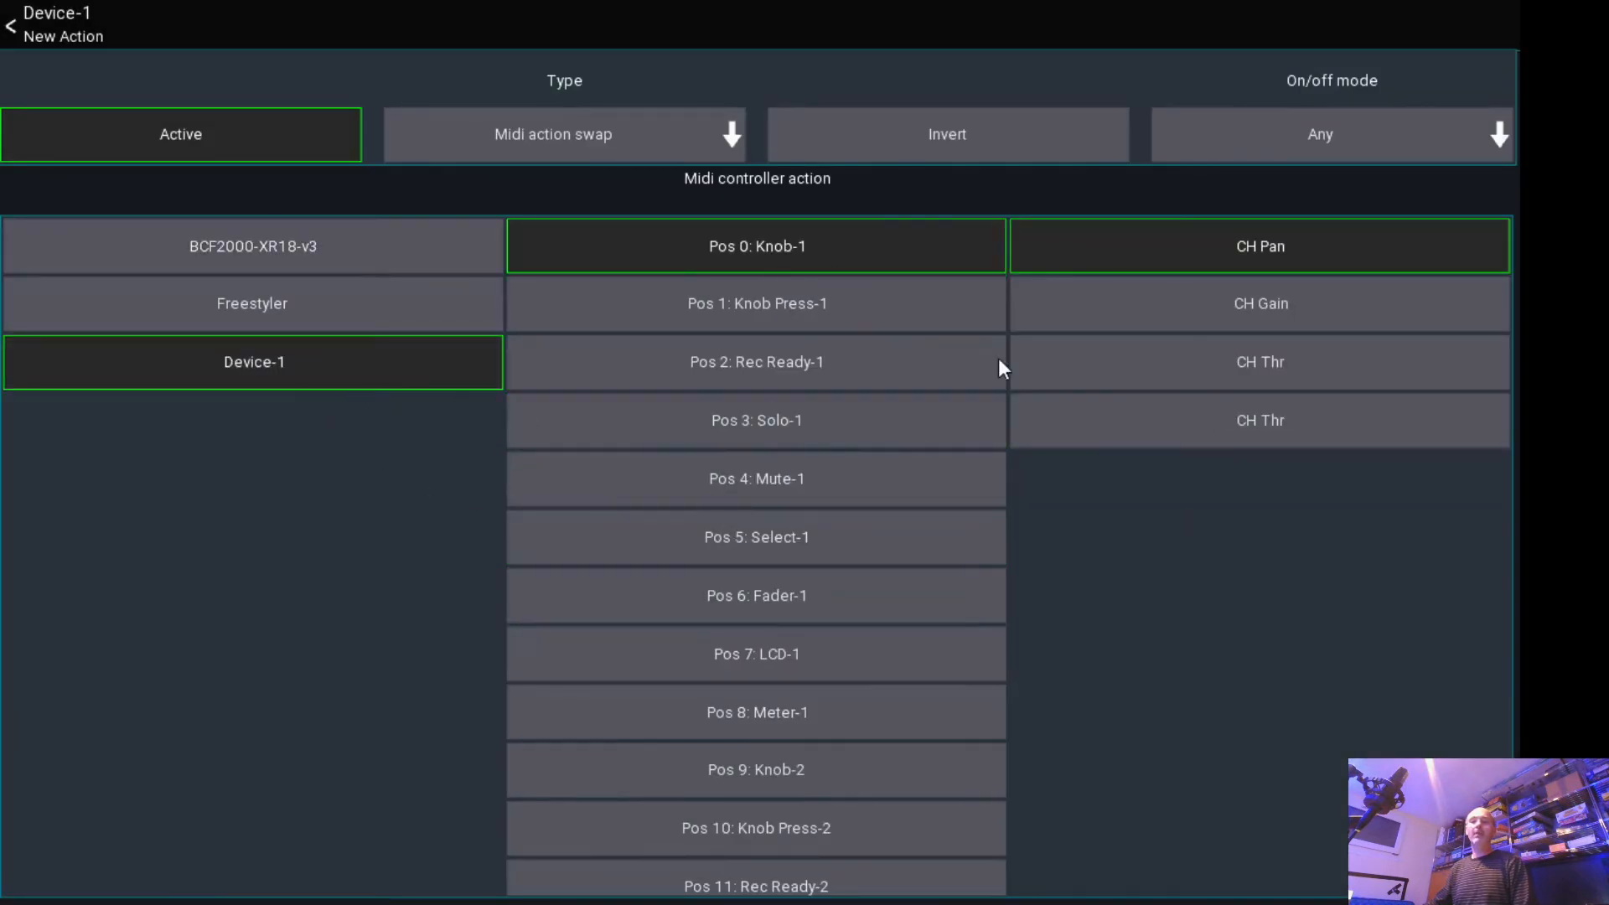
{"action": "left_click", "coordinate": [1146, 431]}
{"action": "left_click", "coordinate": [85, 29]}
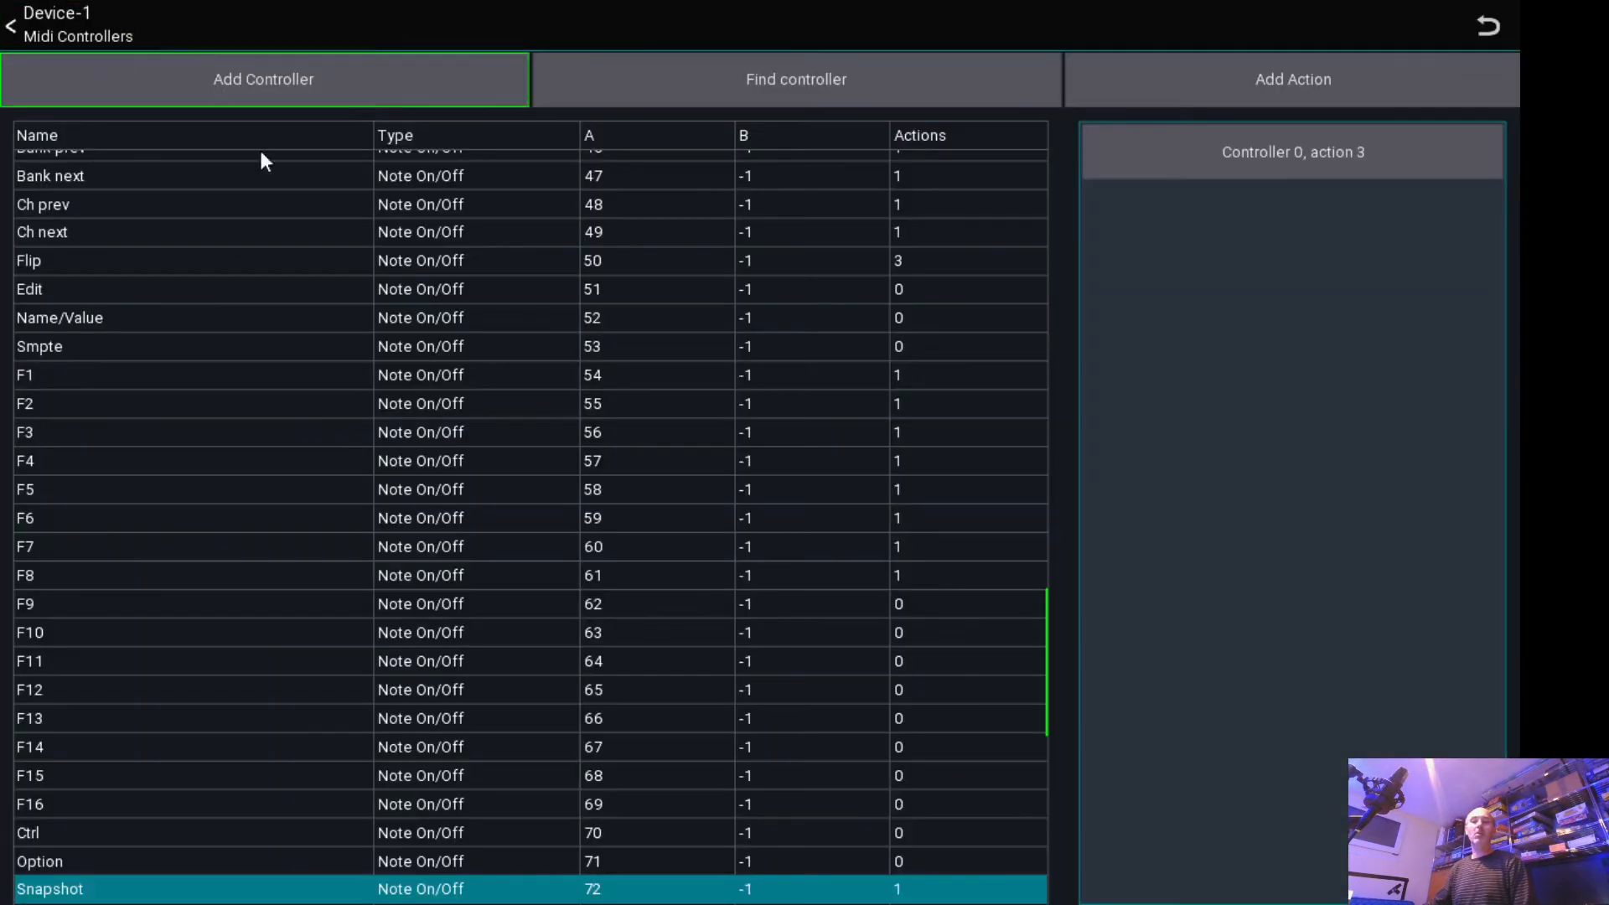
- Add a Midi action swap action to the Snapshot controller, targeting the CH Ratio action of Knob-2 on Device-1
{"action": "left_click", "coordinate": [1223, 76]}
{"action": "left_click", "coordinate": [595, 130]}
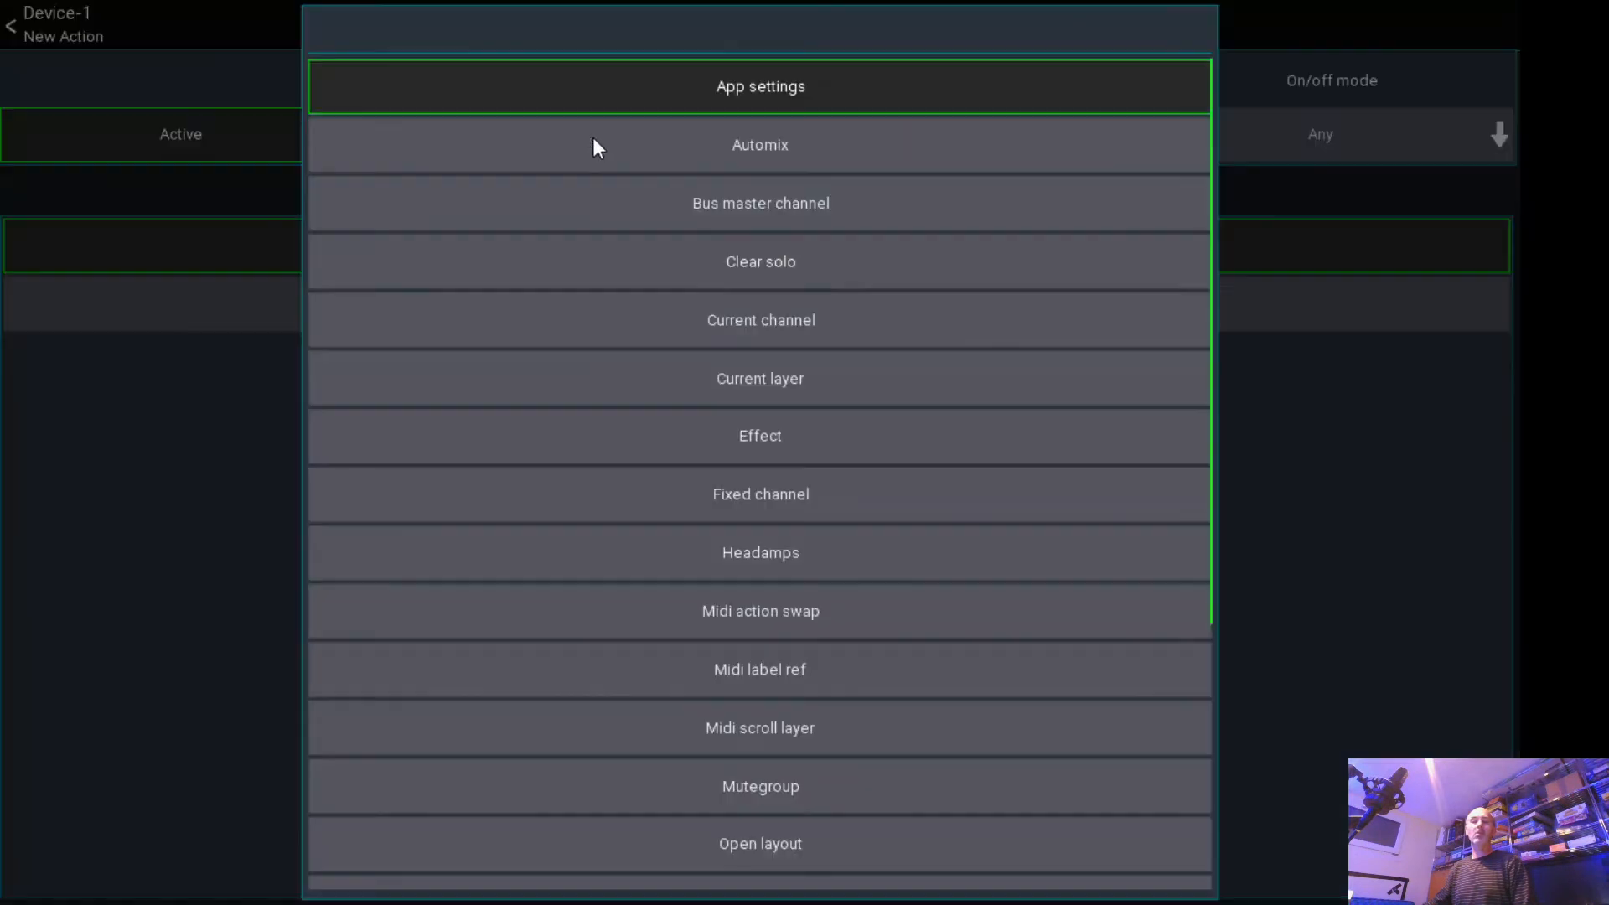
{"action": "left_click", "coordinate": [661, 610]}
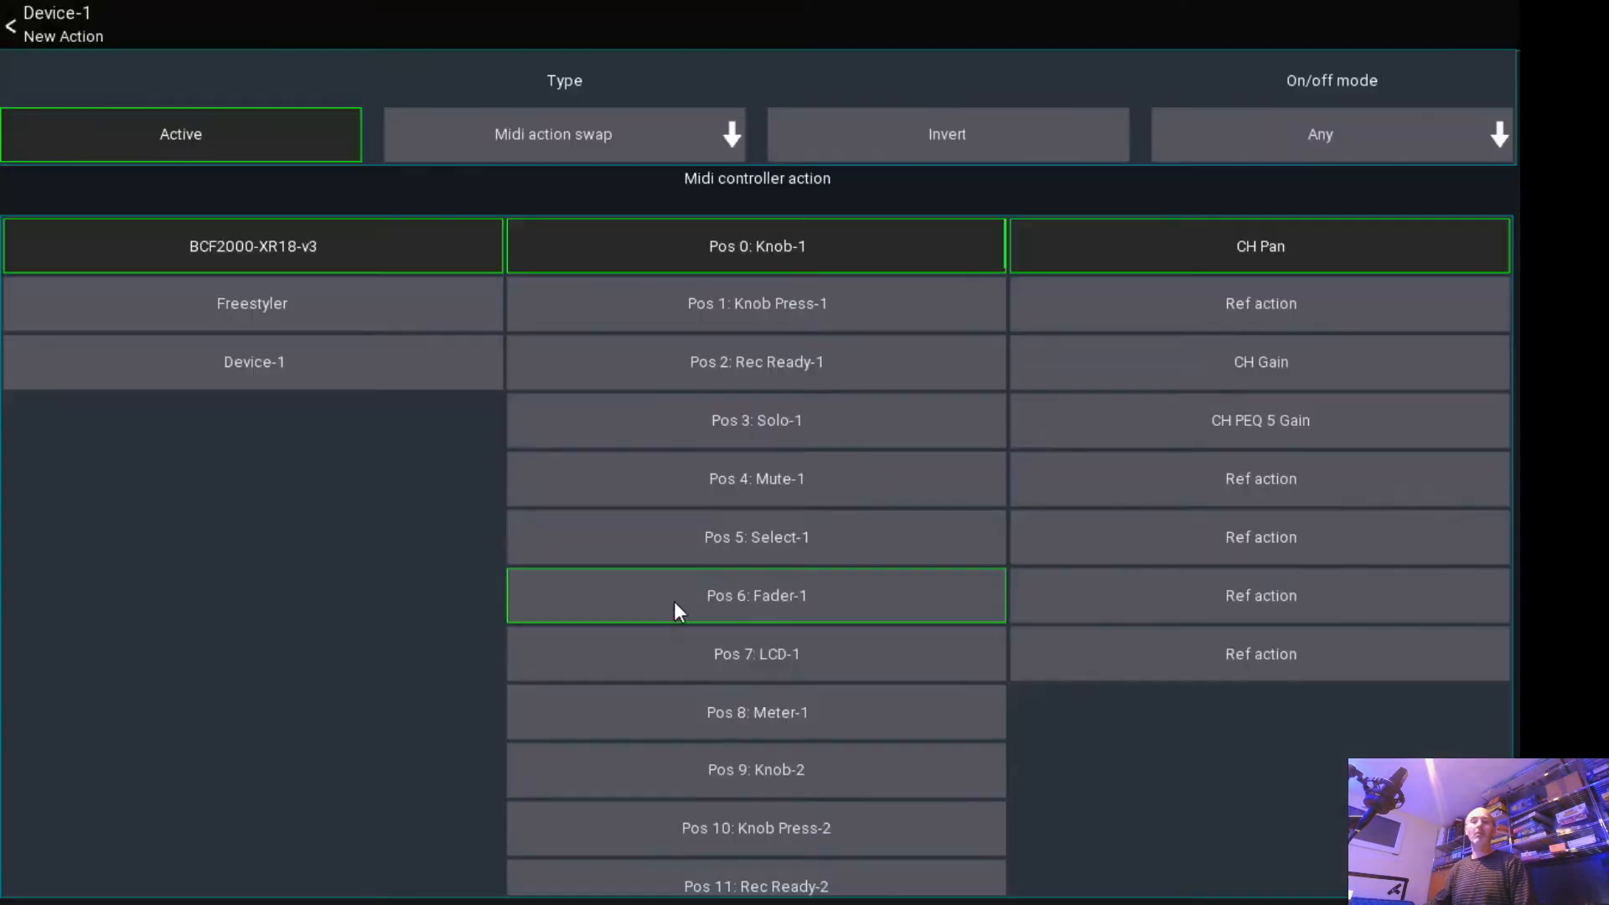
{"action": "left_click", "coordinate": [326, 381]}
{"action": "scroll", "coordinate": [741, 588], "scroll_direction": "down", "scroll_amount": 5}
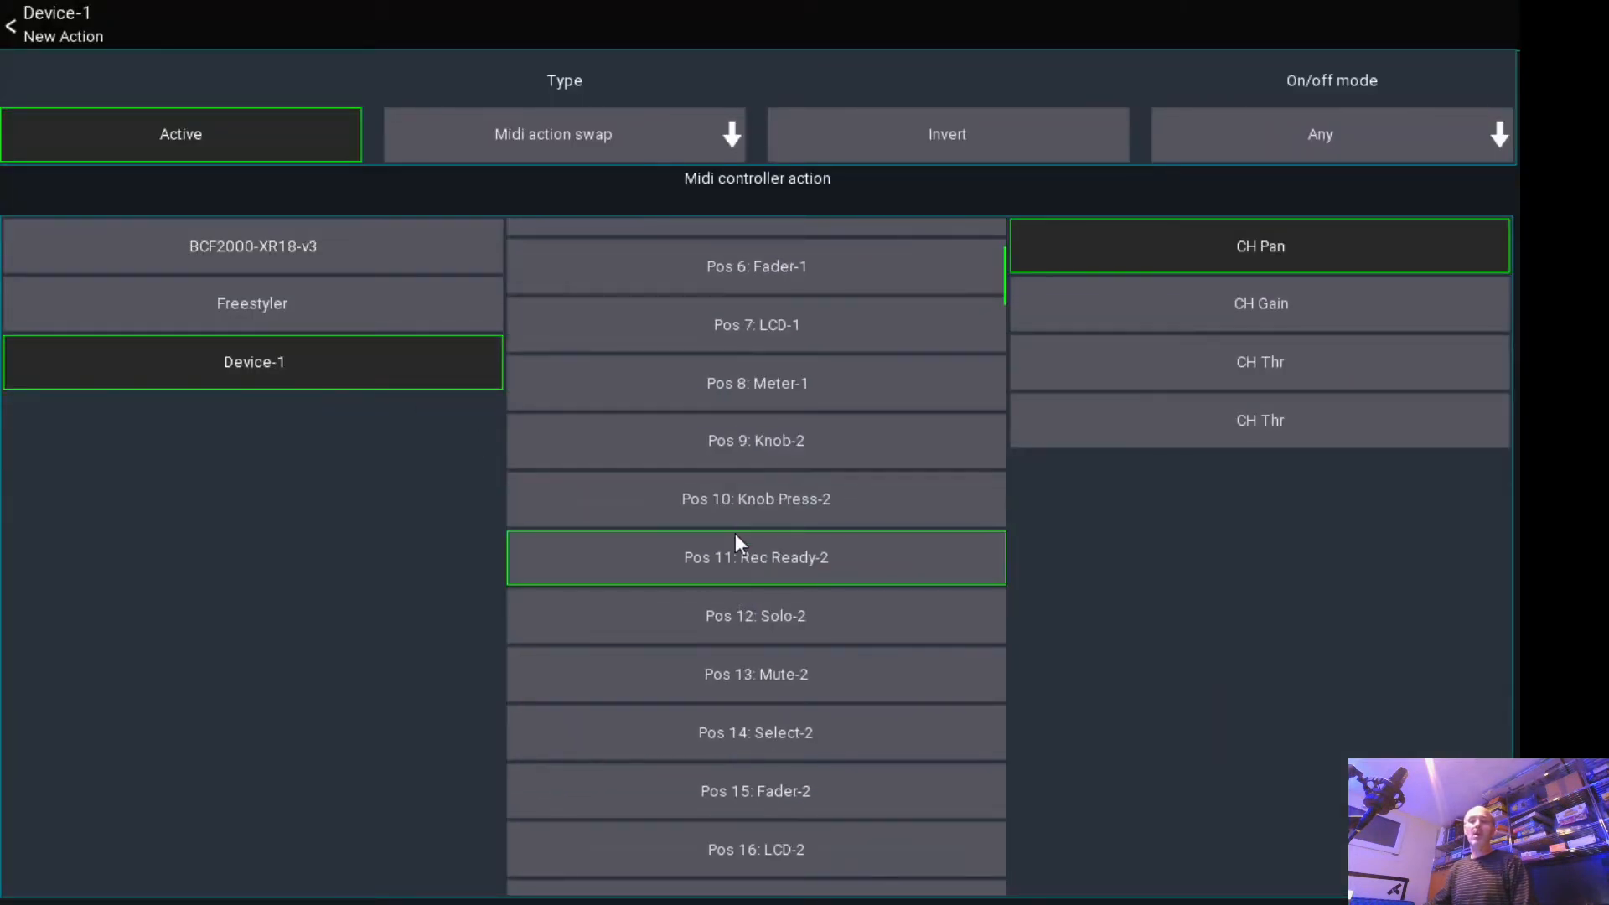
{"action": "left_click", "coordinate": [729, 444]}
{"action": "left_click", "coordinate": [1139, 412]}
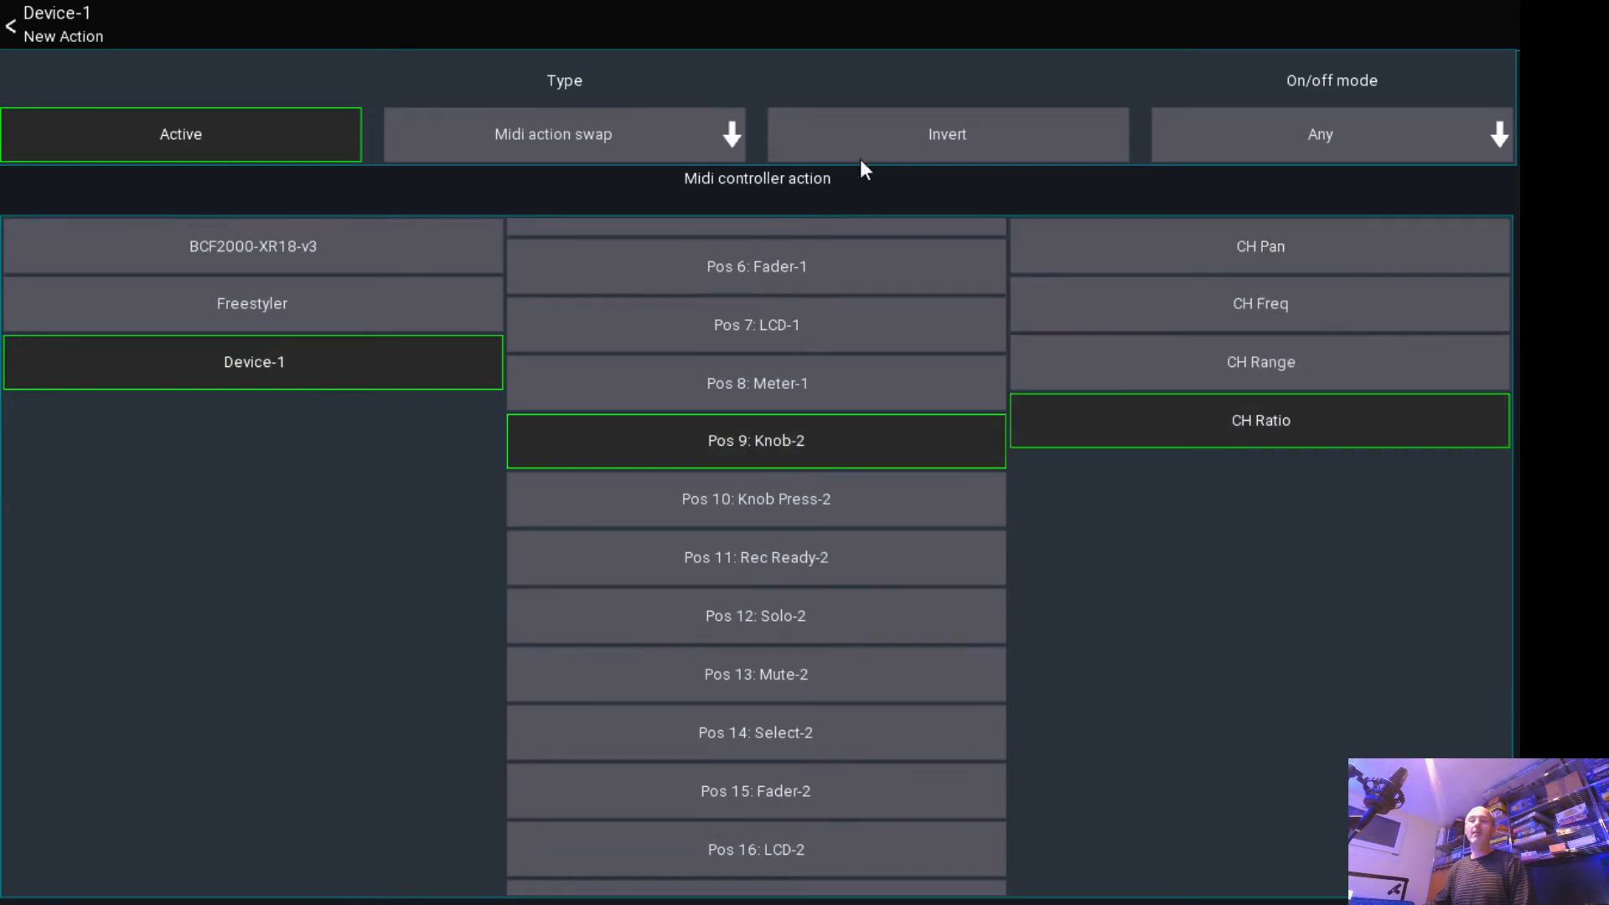
{"action": "left_click", "coordinate": [67, 23]}
- Add a Midi action swap action to the Snapshot controller, targeting the second CH Gain action of Knob-3 on Device-1
{"action": "left_click", "coordinate": [1267, 83]}
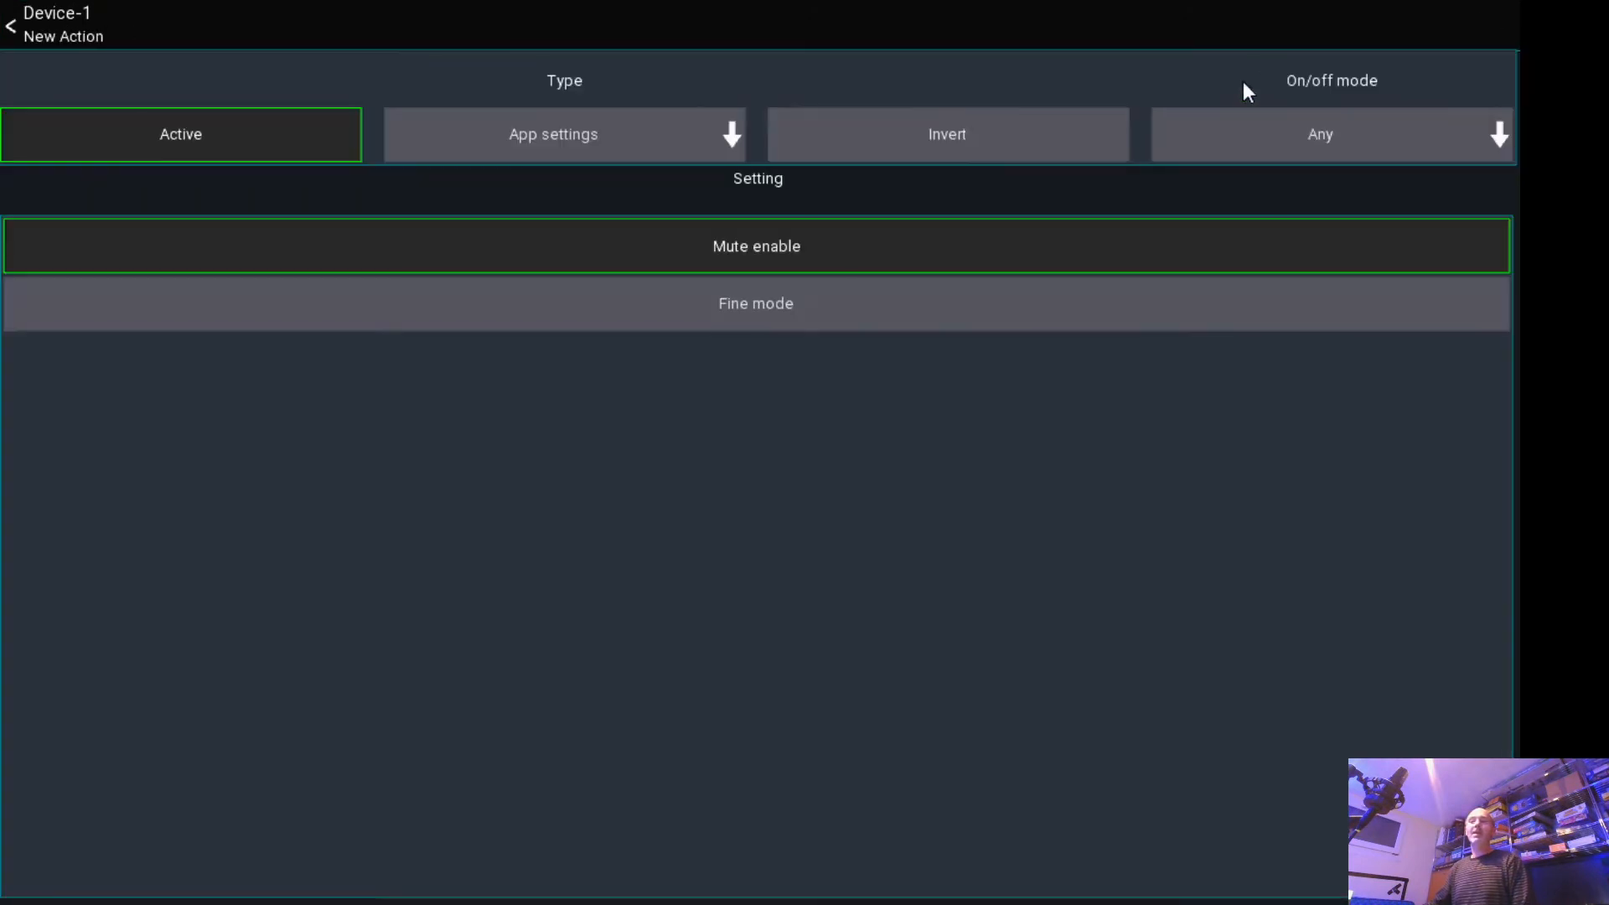
{"action": "left_click", "coordinate": [598, 154]}
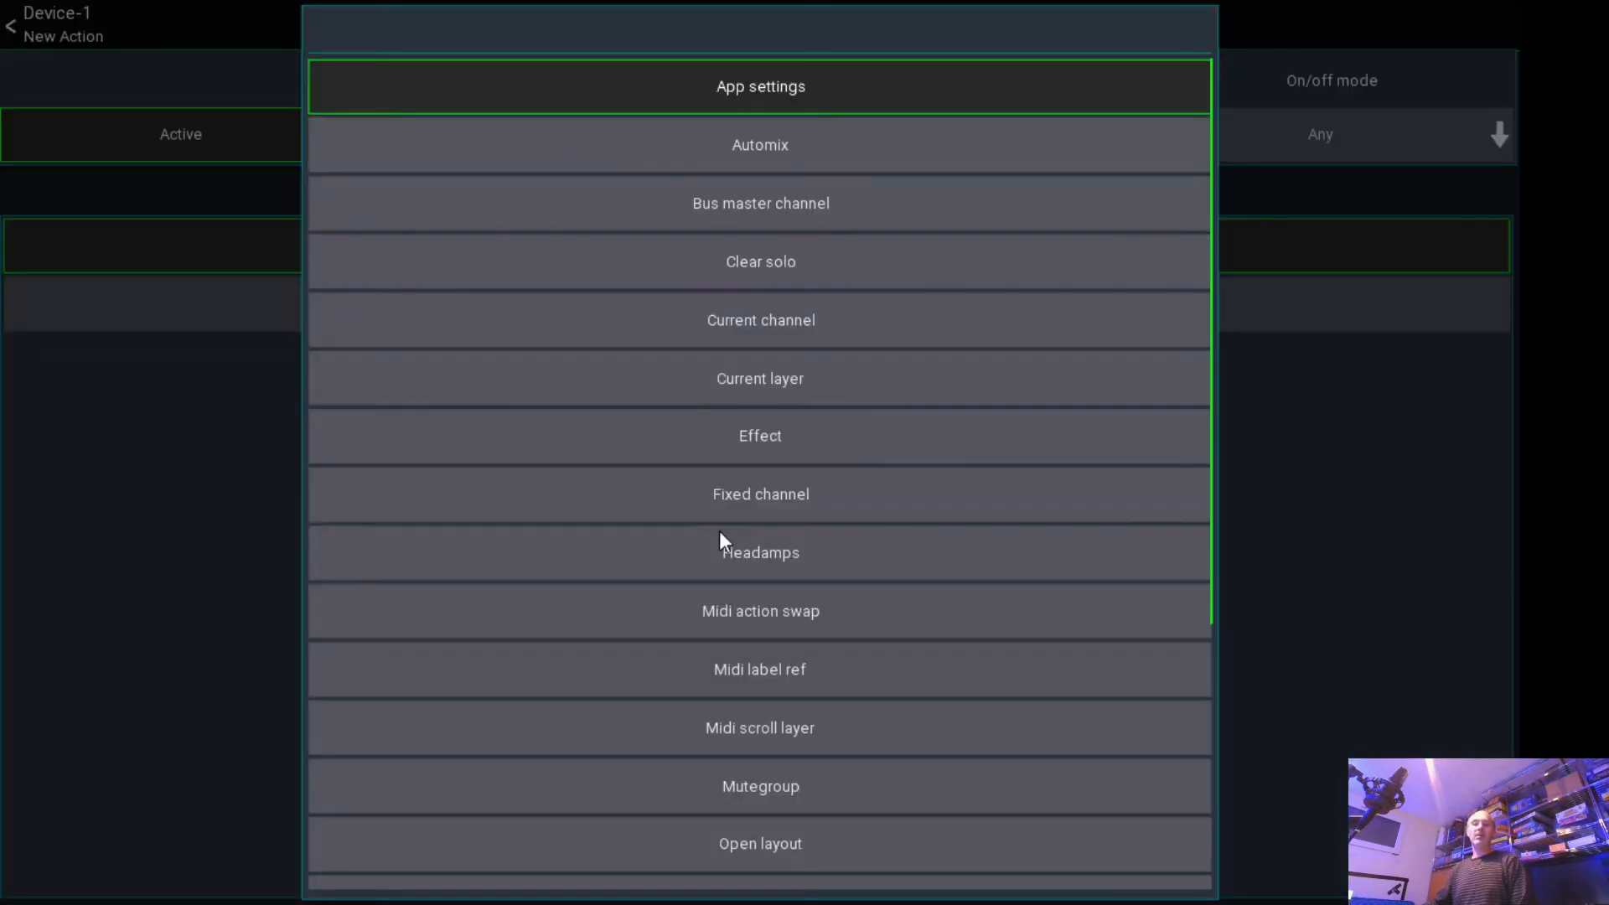
{"action": "left_click", "coordinate": [723, 614]}
{"action": "left_click", "coordinate": [222, 363]}
{"action": "scroll", "coordinate": [724, 637], "scroll_direction": "down", "scroll_amount": 5}
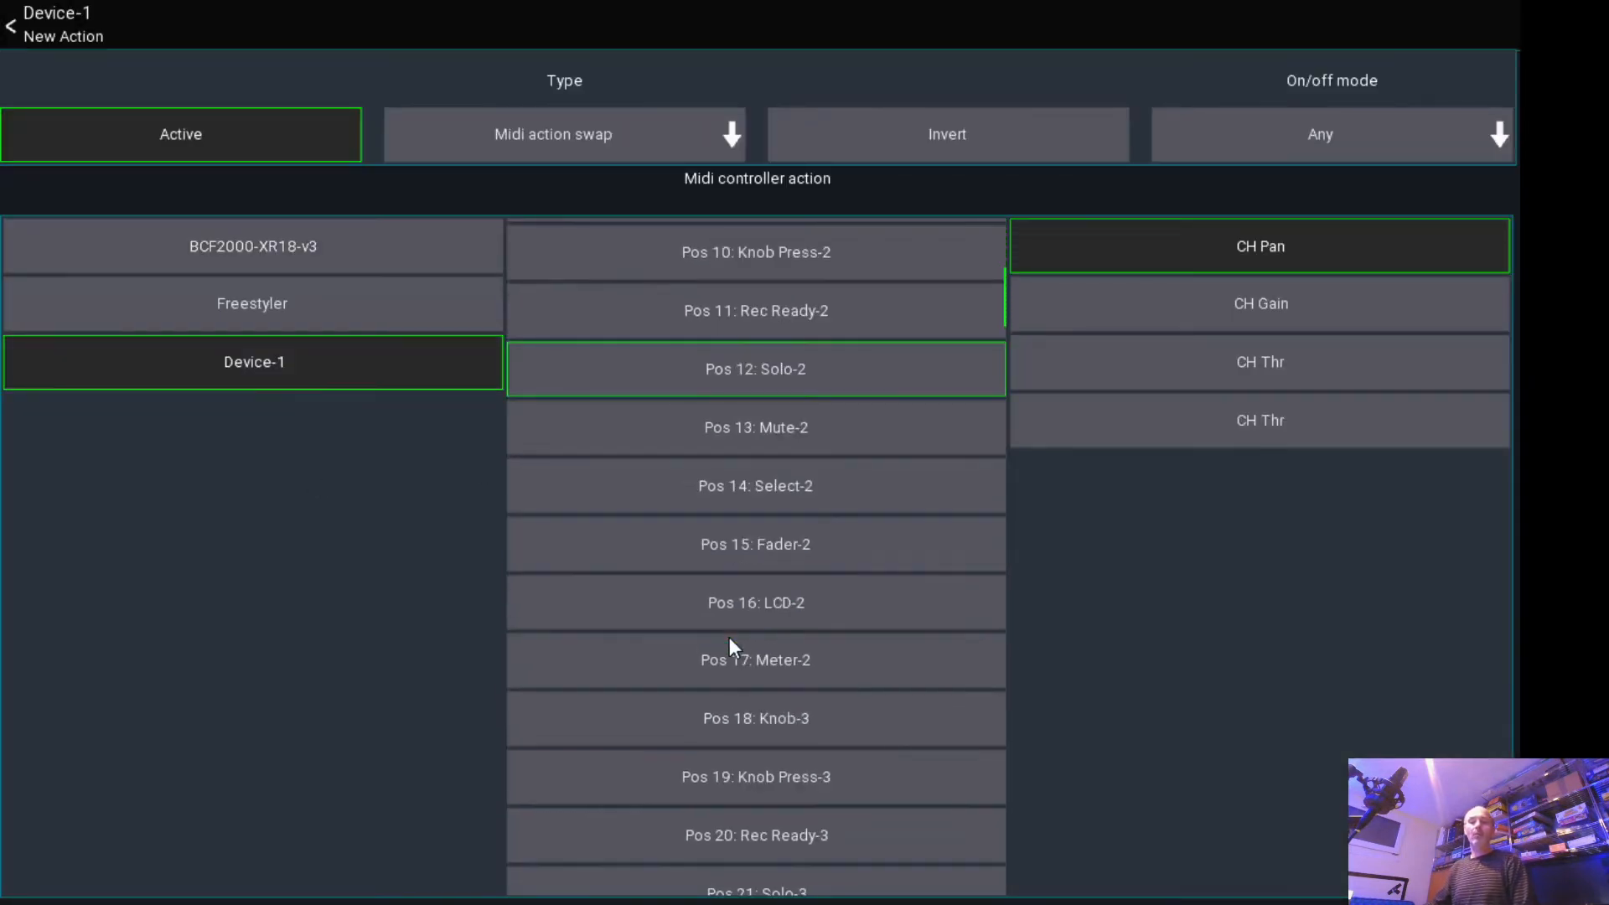
{"action": "left_click", "coordinate": [735, 714]}
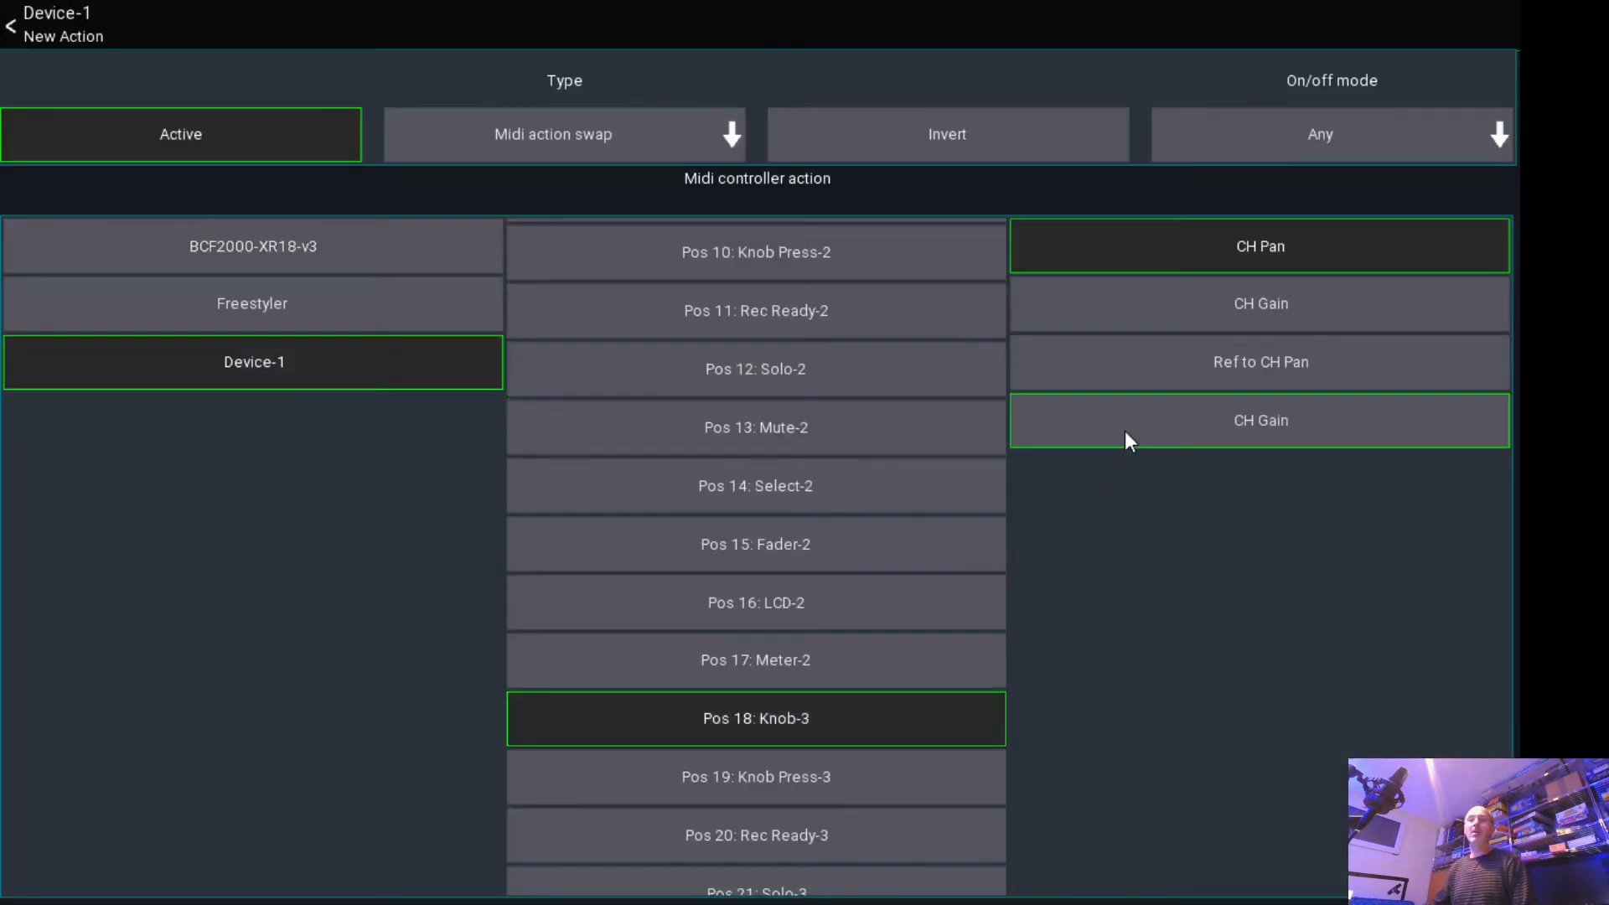
{"action": "left_click", "coordinate": [1080, 428]}
{"action": "left_click", "coordinate": [98, 34]}
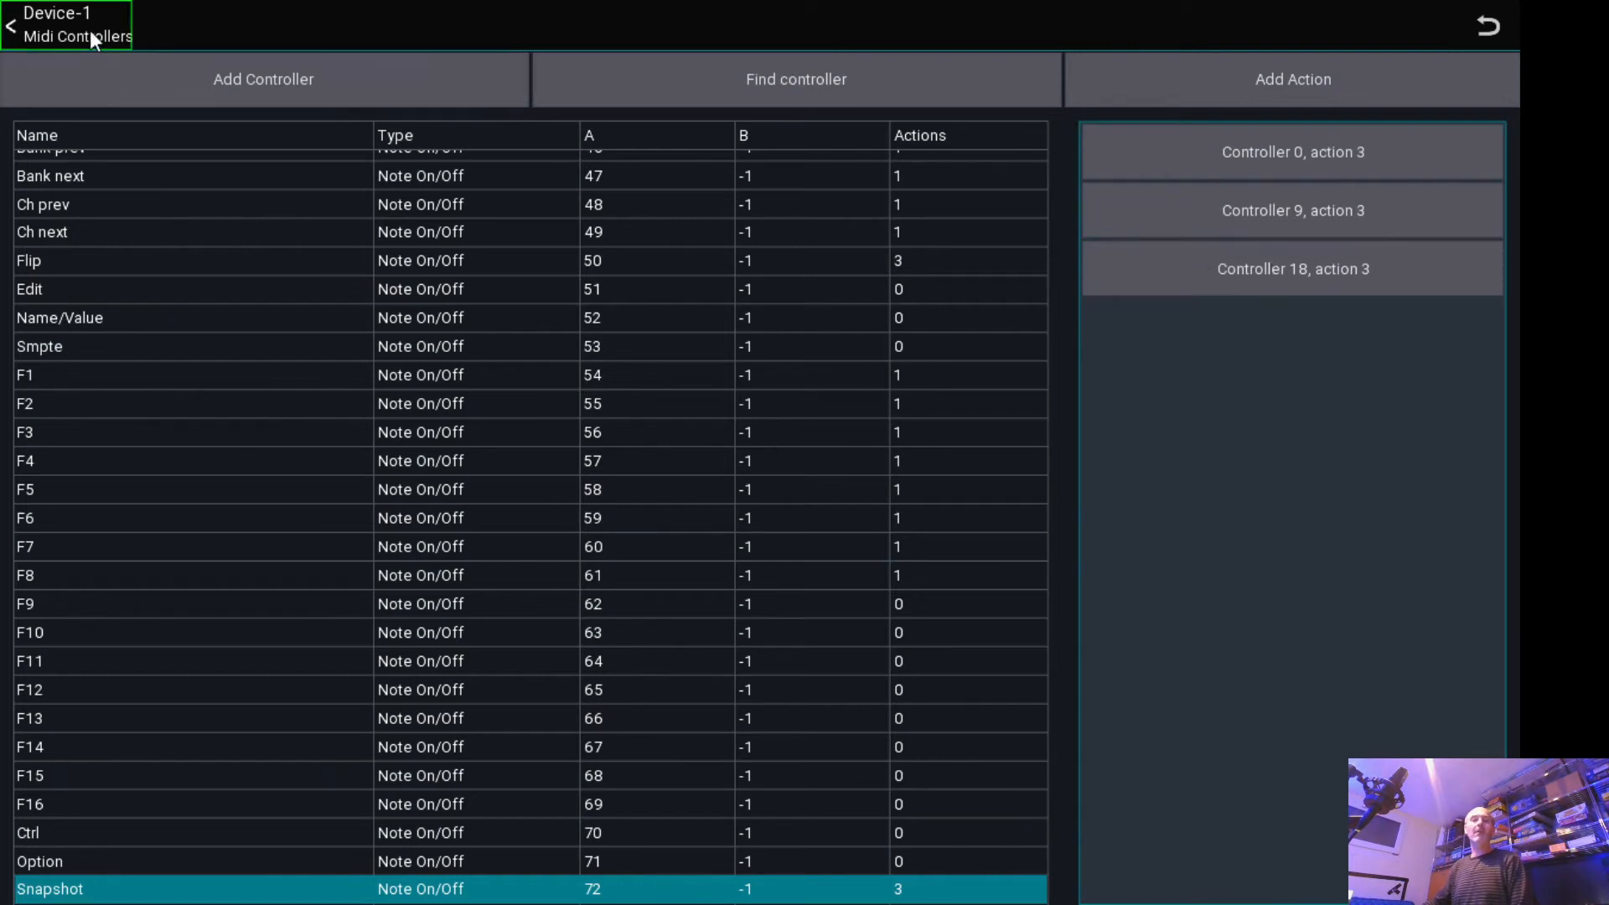
{"action": "left_click", "coordinate": [66, 23]}
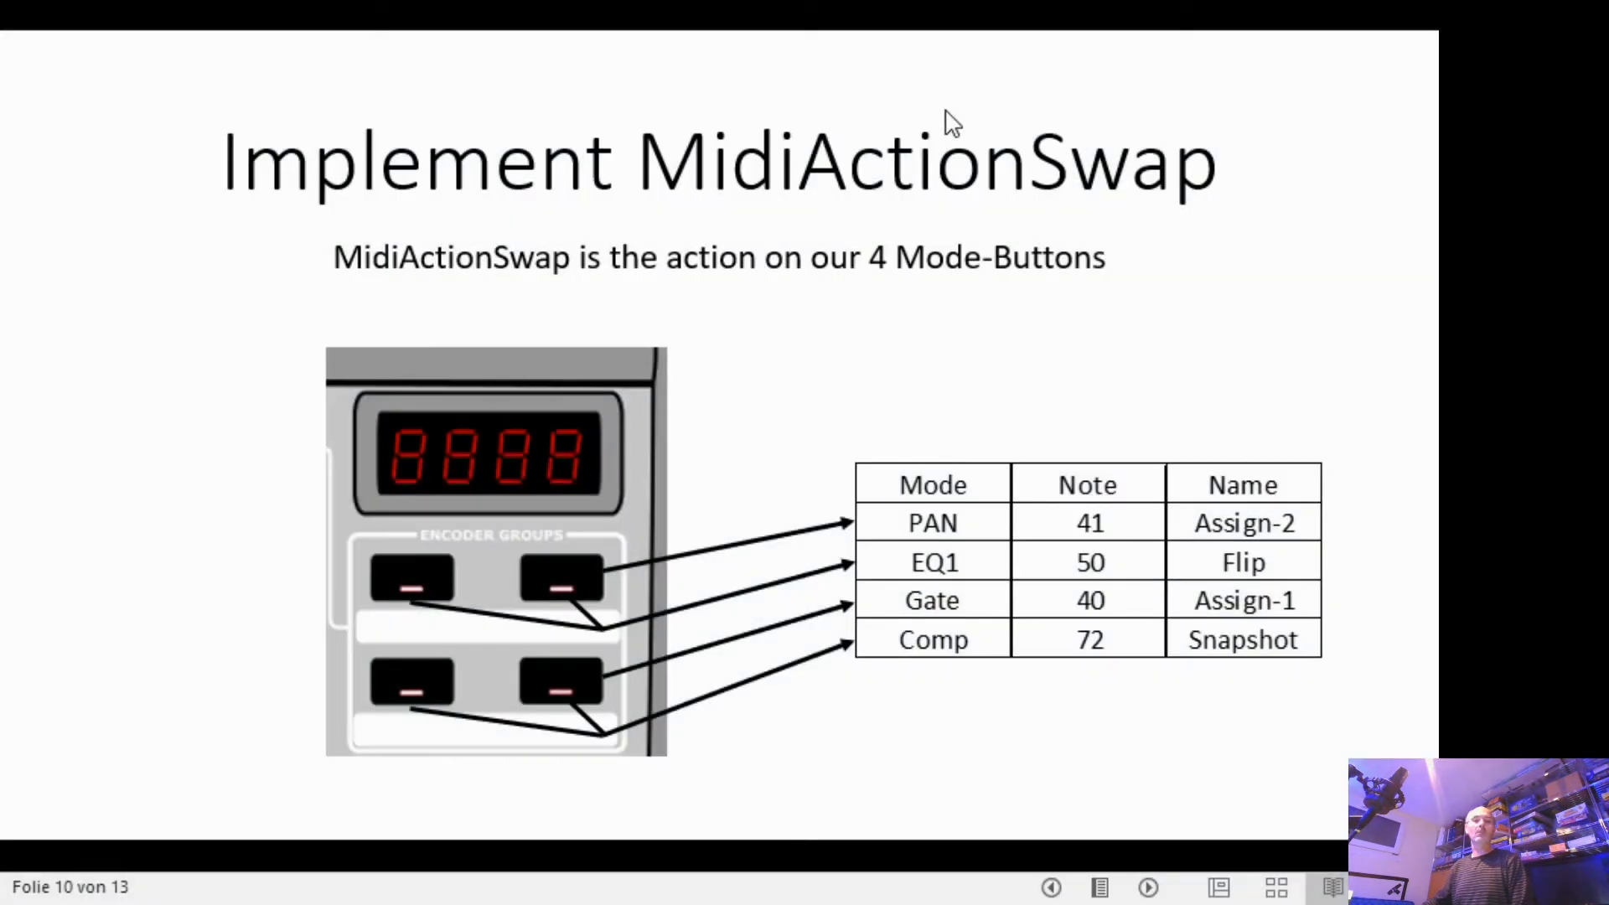
{"action": "left_click", "coordinate": [885, 302]}
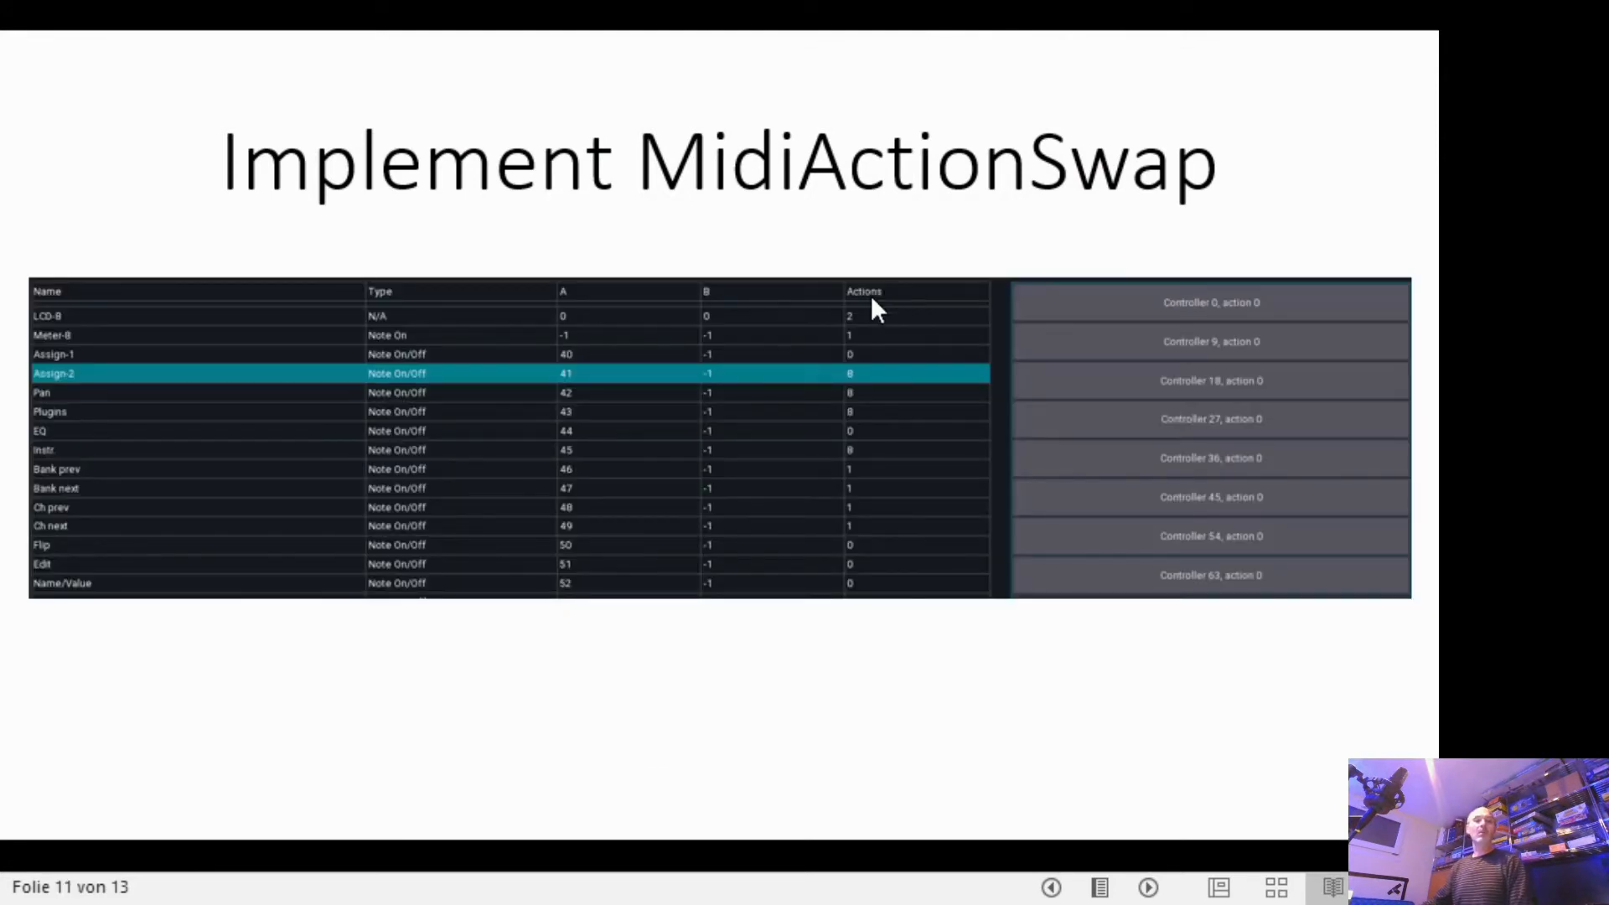
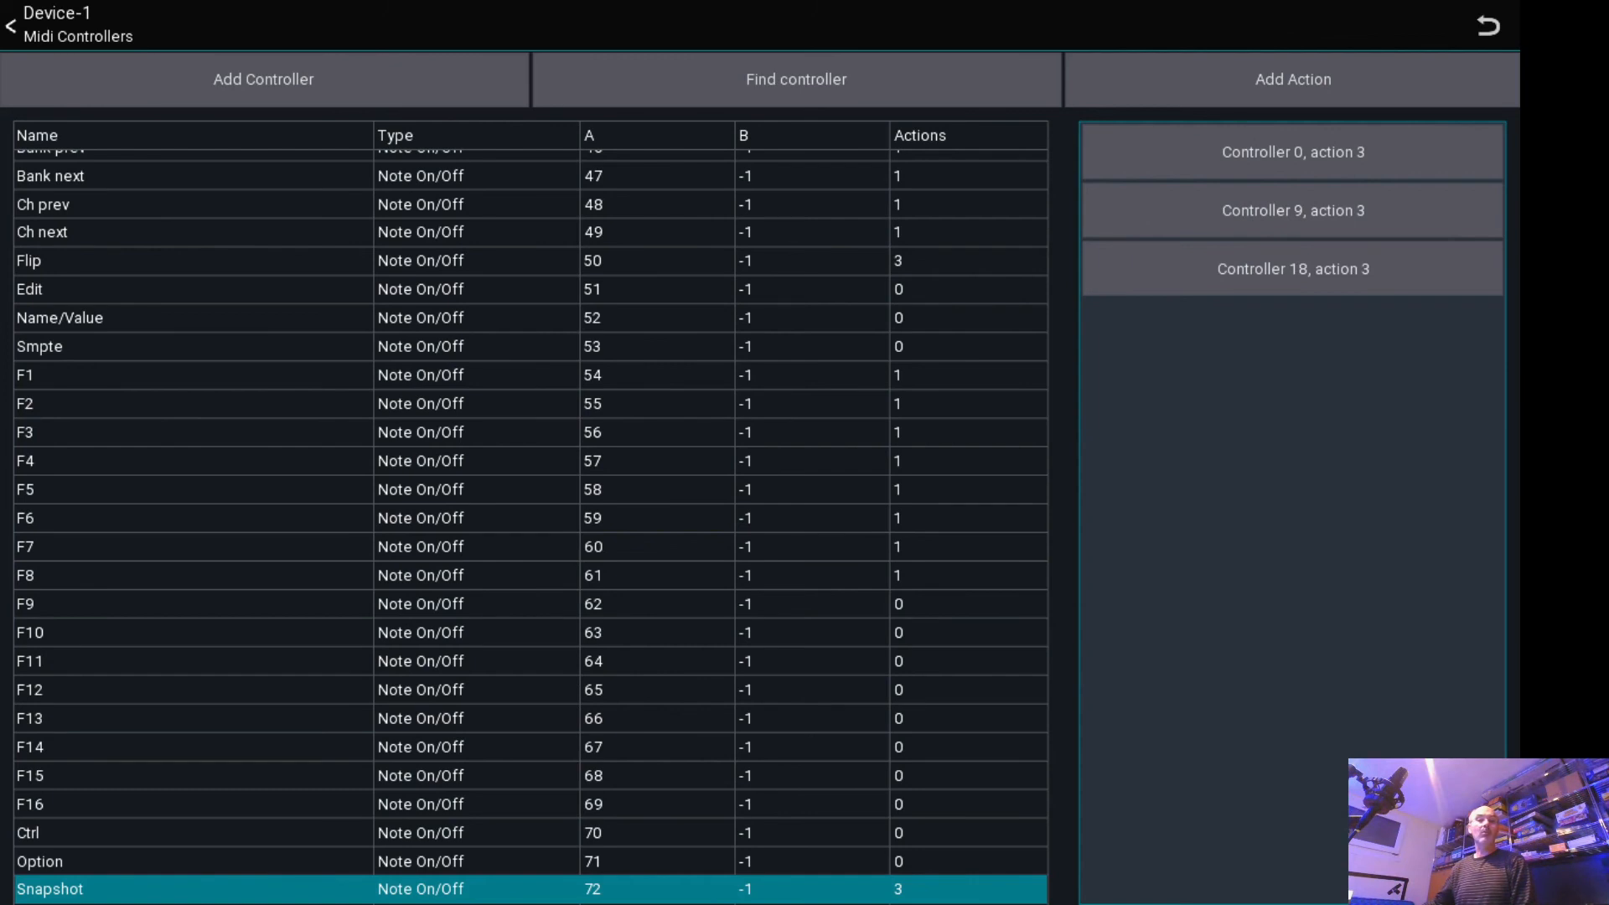
- Leave the Device-1 setup and open the Midi controllers of the BCF2000-XR18-v3 device
{"action": "left_click", "coordinate": [52, 33]}
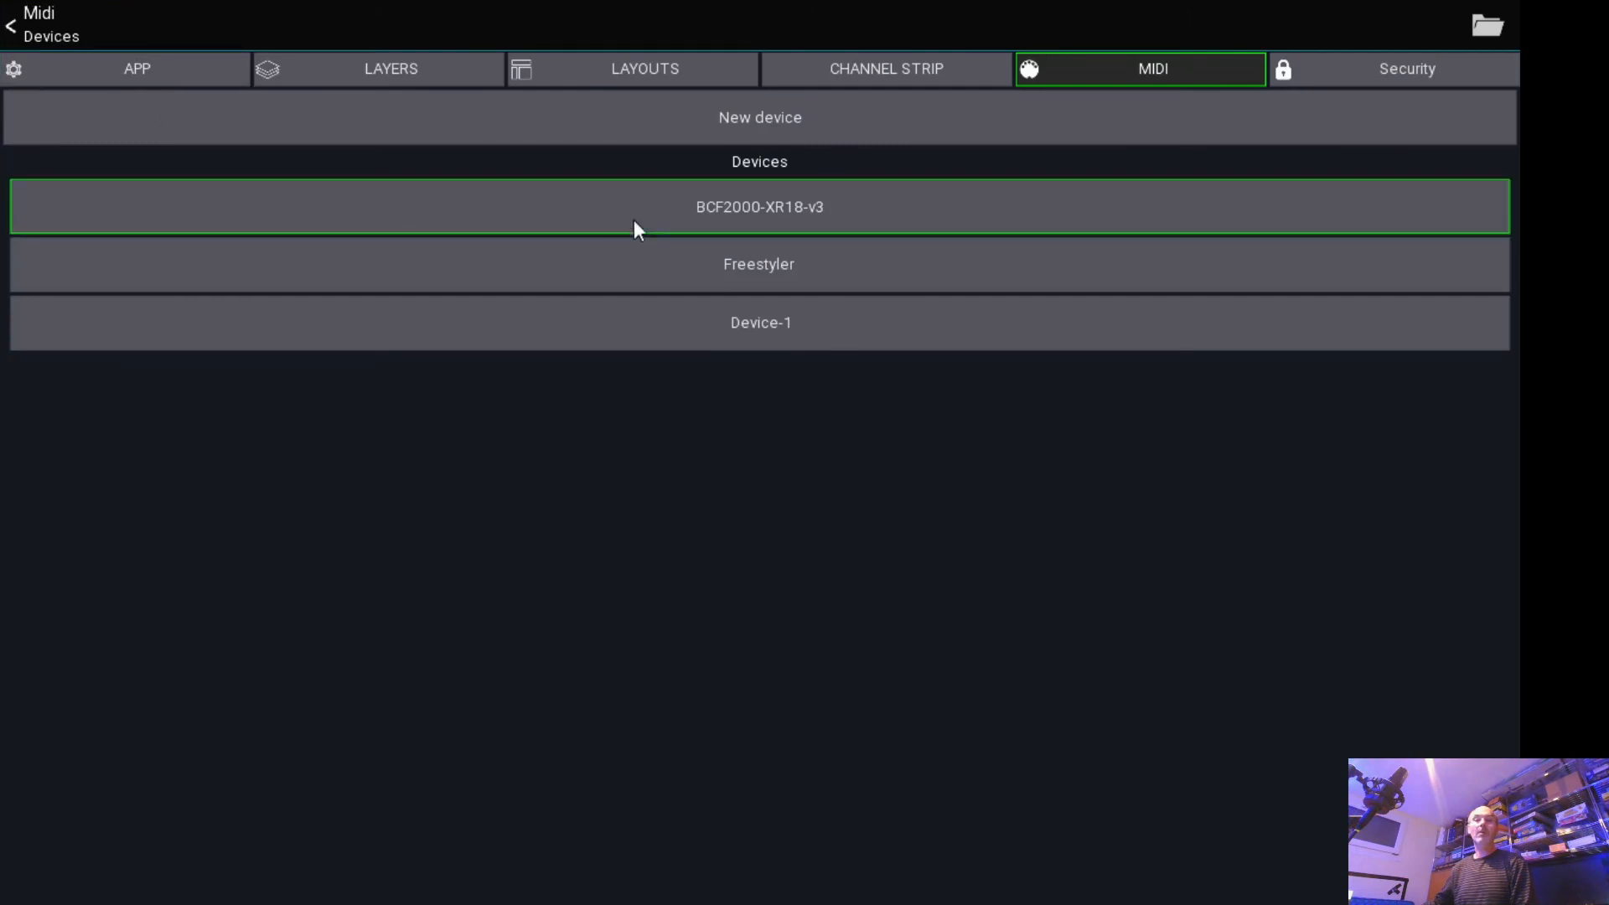
{"action": "left_click", "coordinate": [50, 38]}
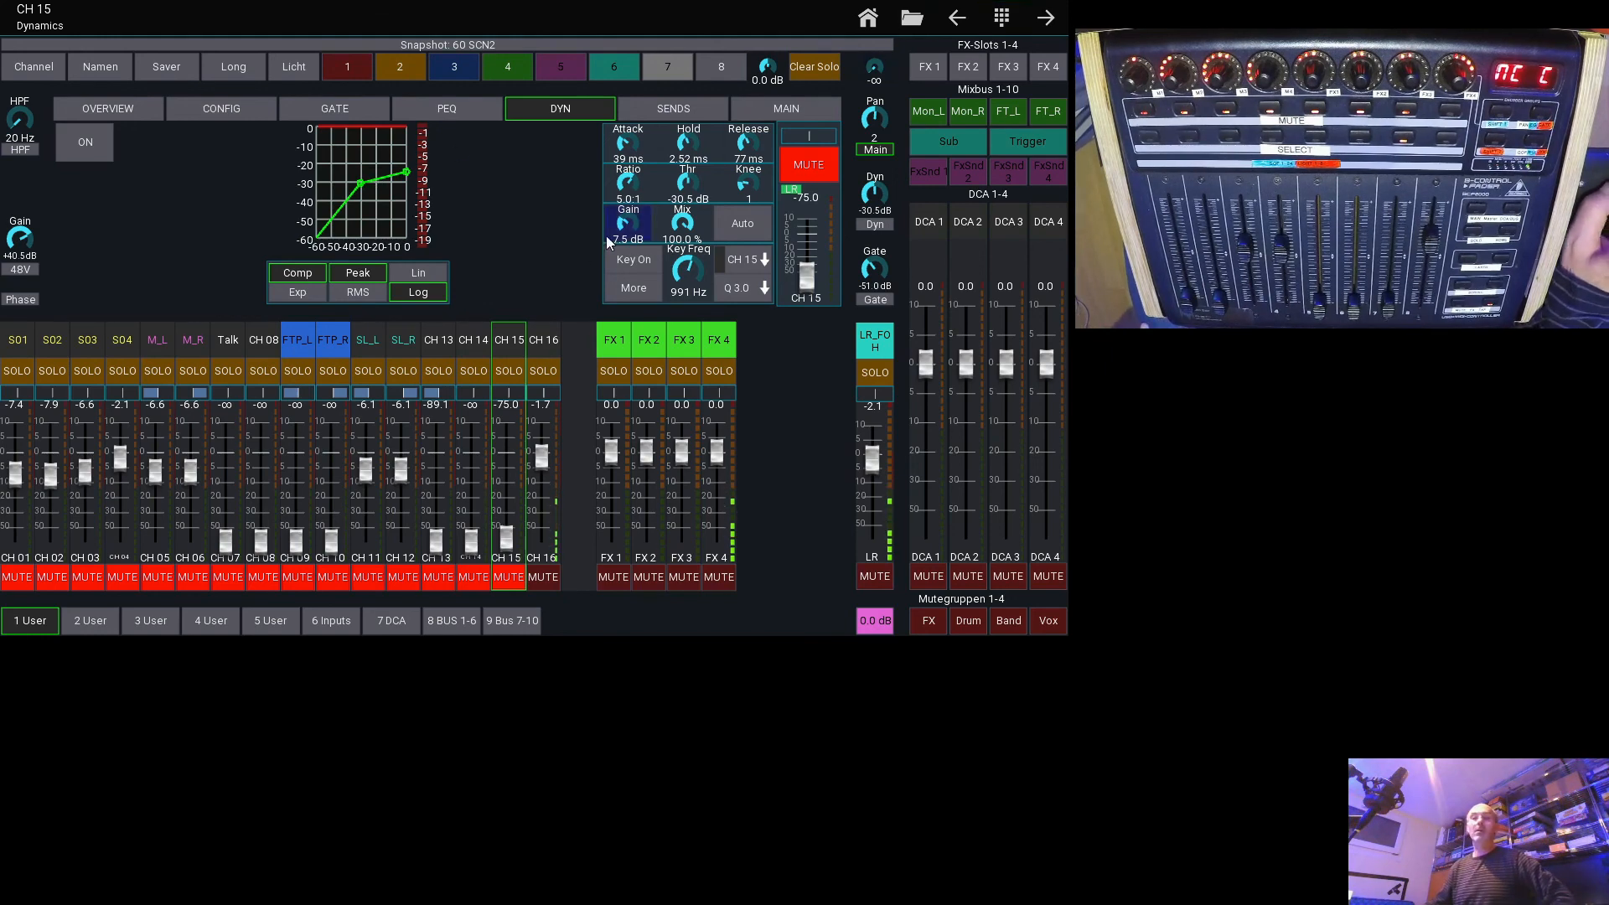
{"action": "left_click", "coordinate": [867, 17]}
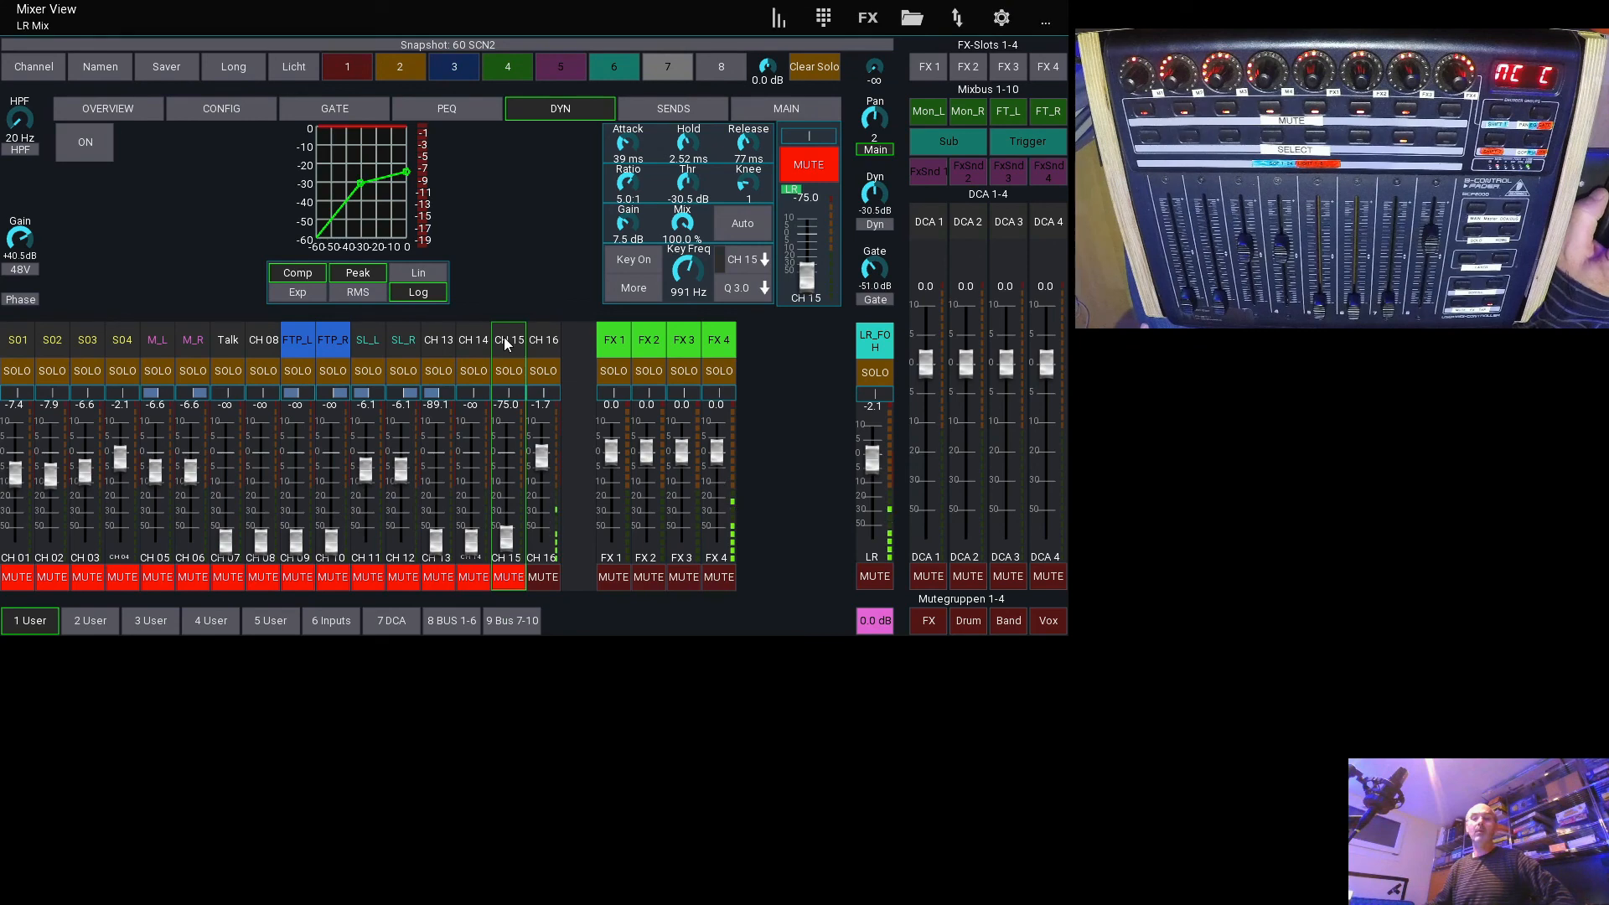
{"action": "left_click", "coordinate": [1001, 18]}
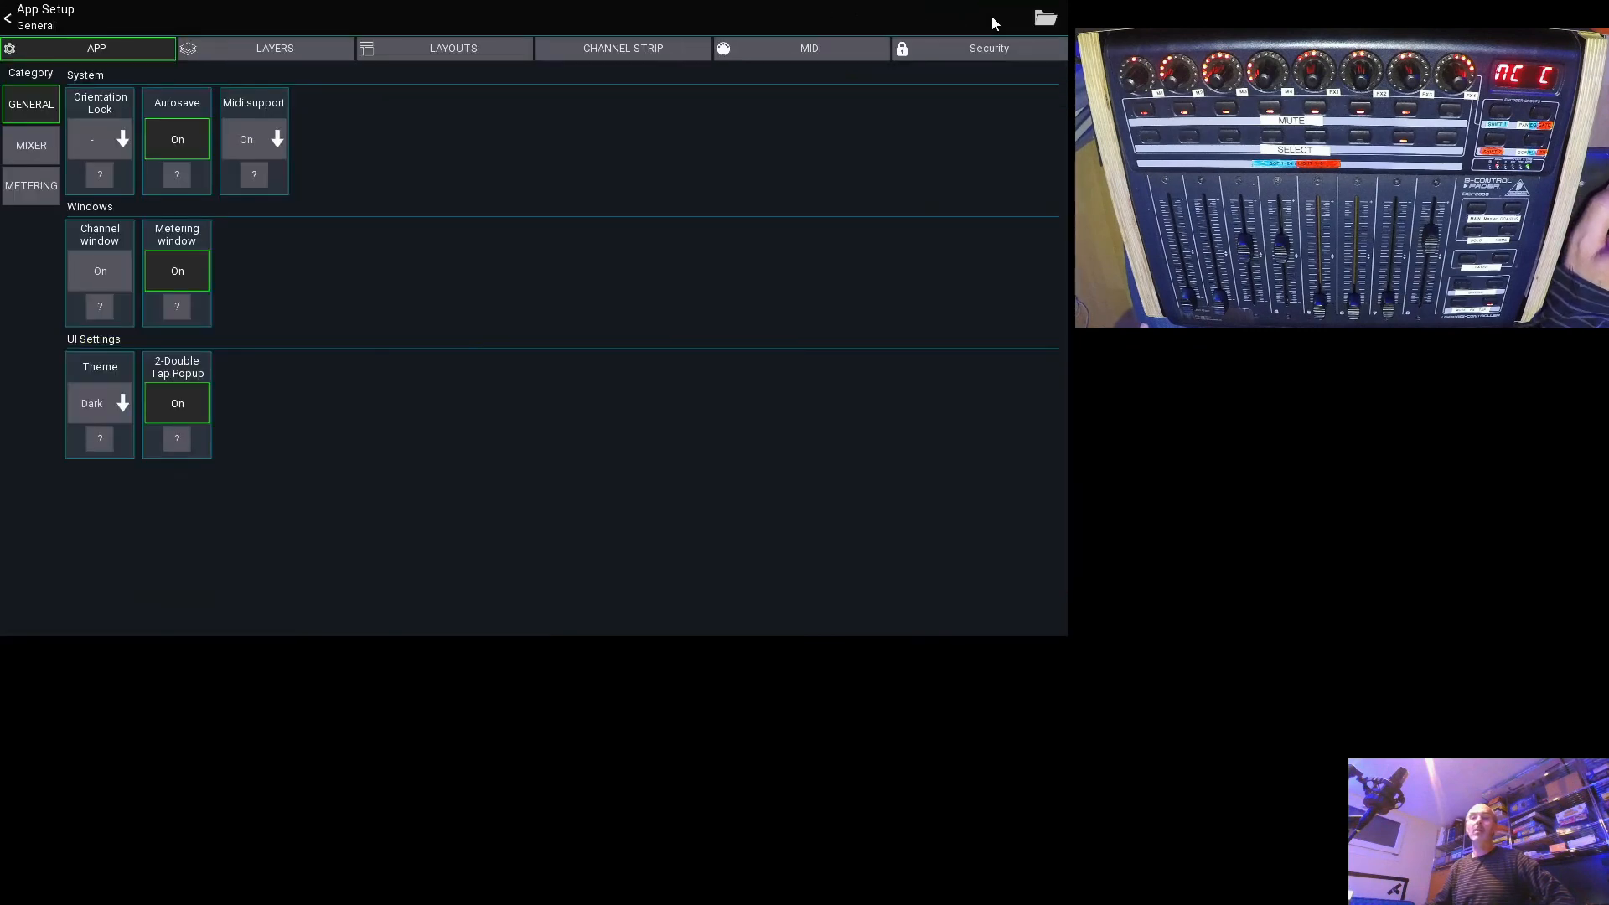
{"action": "left_click", "coordinate": [792, 50]}
{"action": "left_click", "coordinate": [550, 149]}
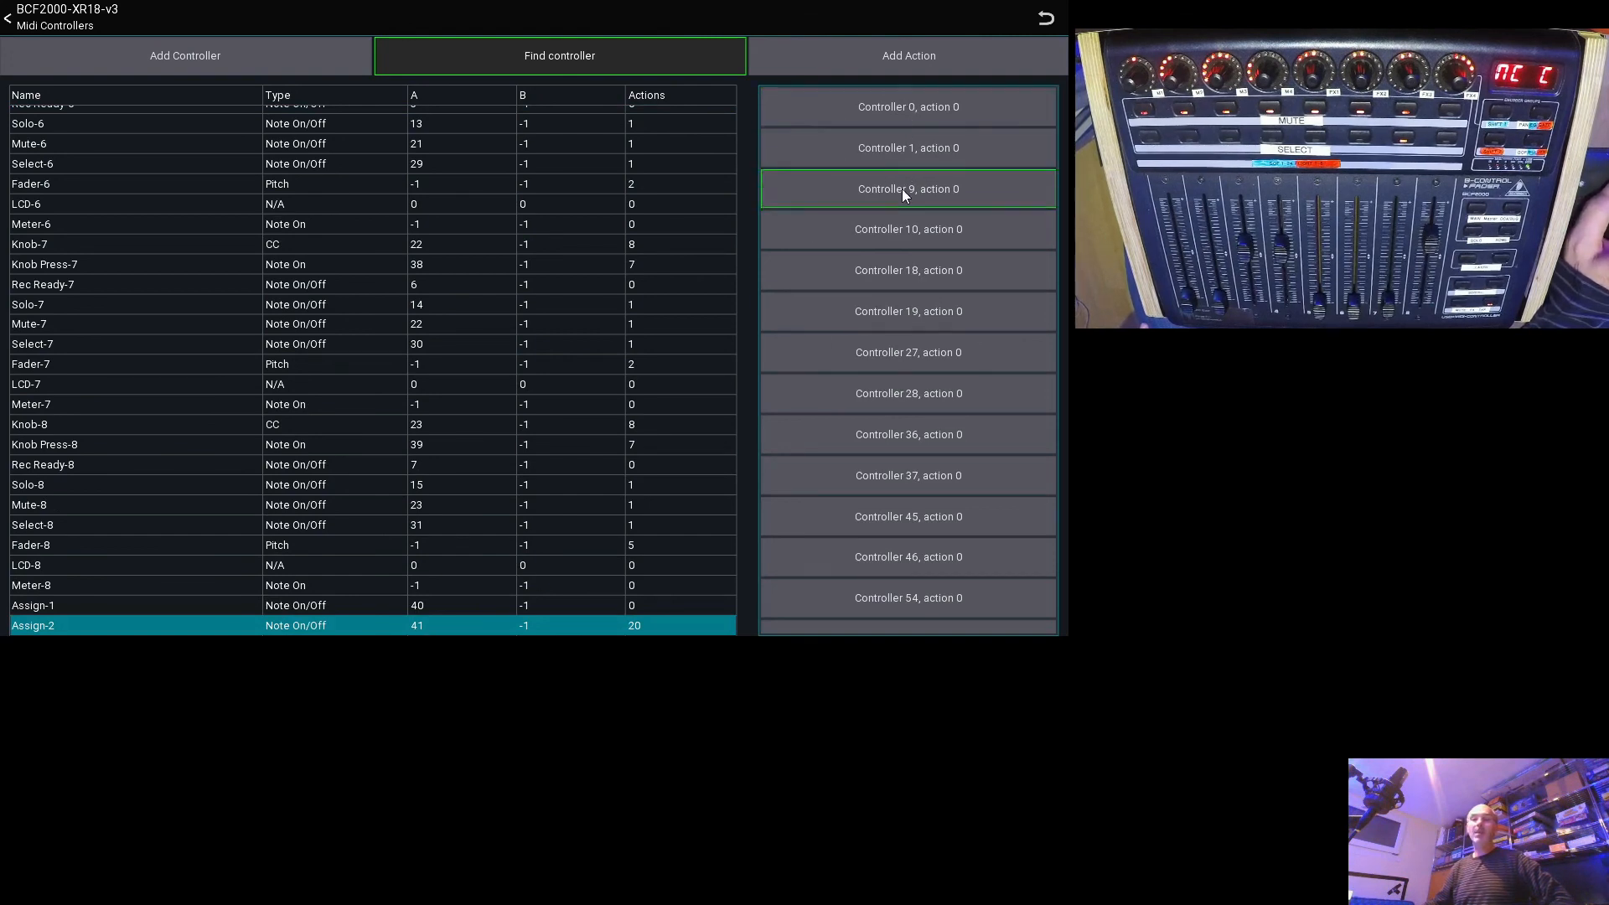
- Examine the Assign-2 controller's action list on BCF2000-XR18-v3, including the settings of both its Open View actions
{"action": "scroll", "coordinate": [933, 312], "scroll_direction": "down", "scroll_amount": 2}
{"action": "scroll", "coordinate": [933, 311], "scroll_direction": "down", "scroll_amount": 2}
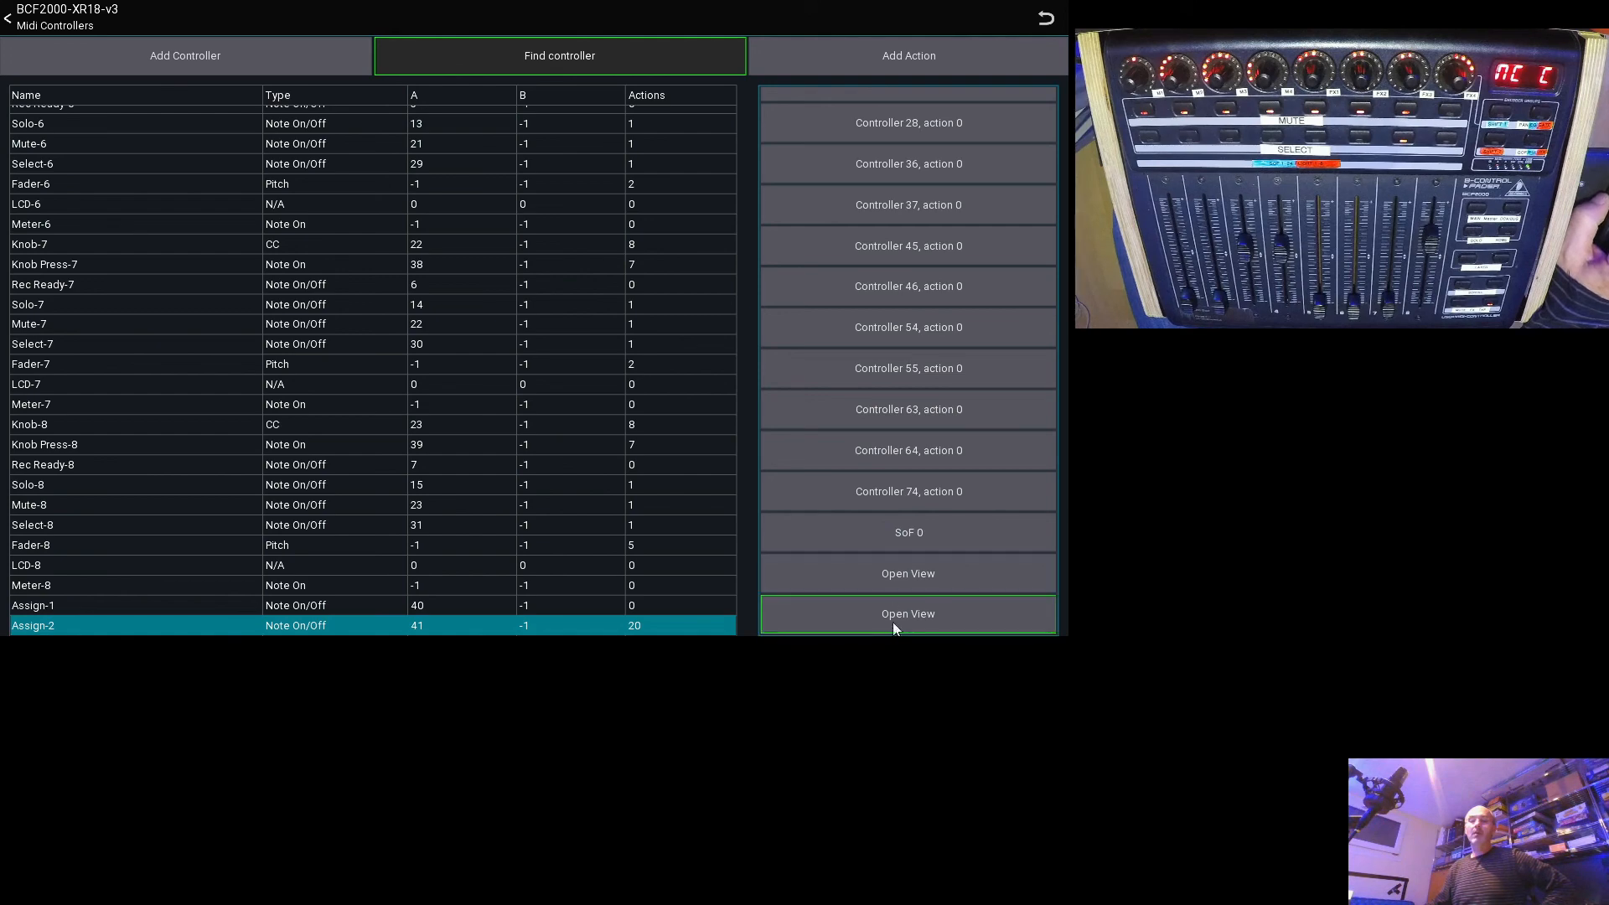
{"action": "left_click", "coordinate": [892, 581]}
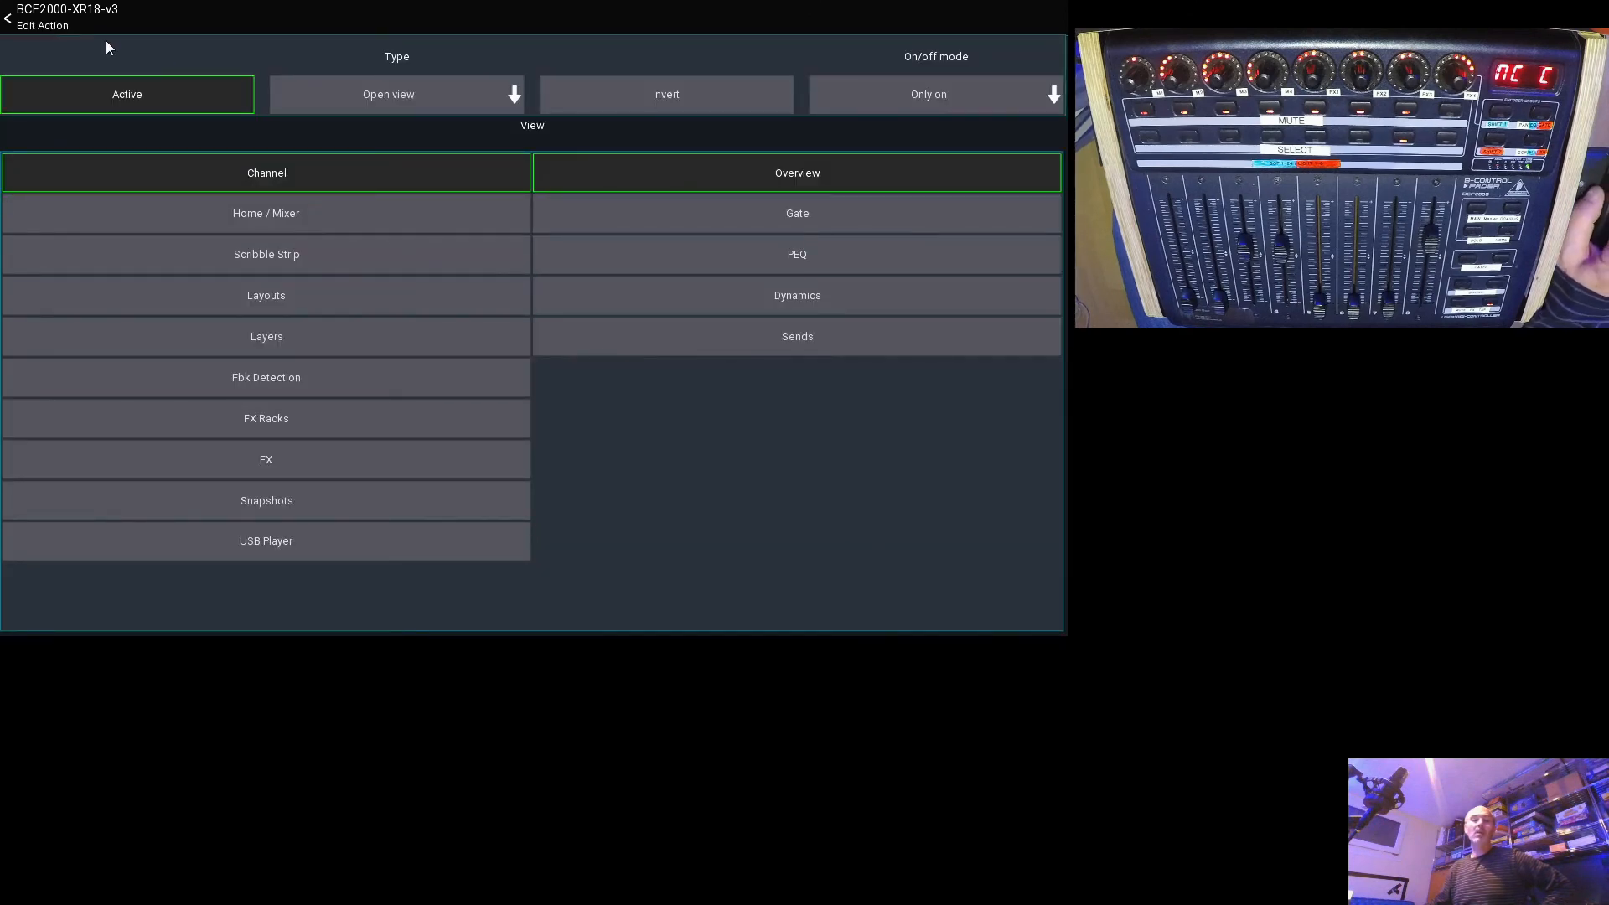
{"action": "left_click", "coordinate": [67, 21]}
{"action": "scroll", "coordinate": [891, 546], "scroll_direction": "down", "scroll_amount": 5}
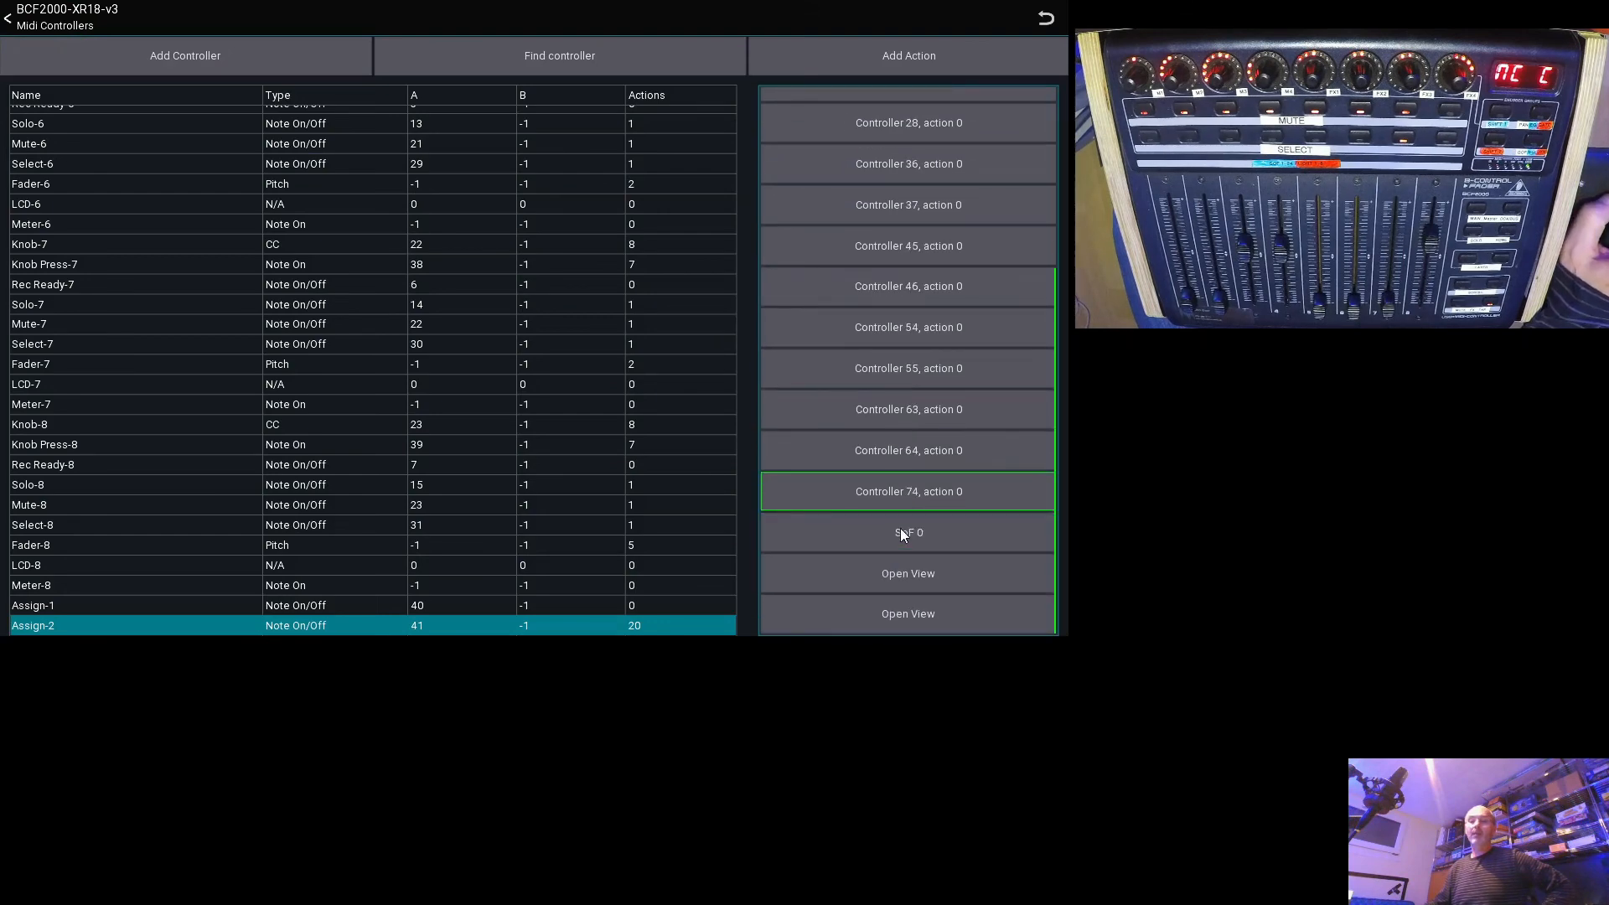
{"action": "left_click", "coordinate": [924, 614]}
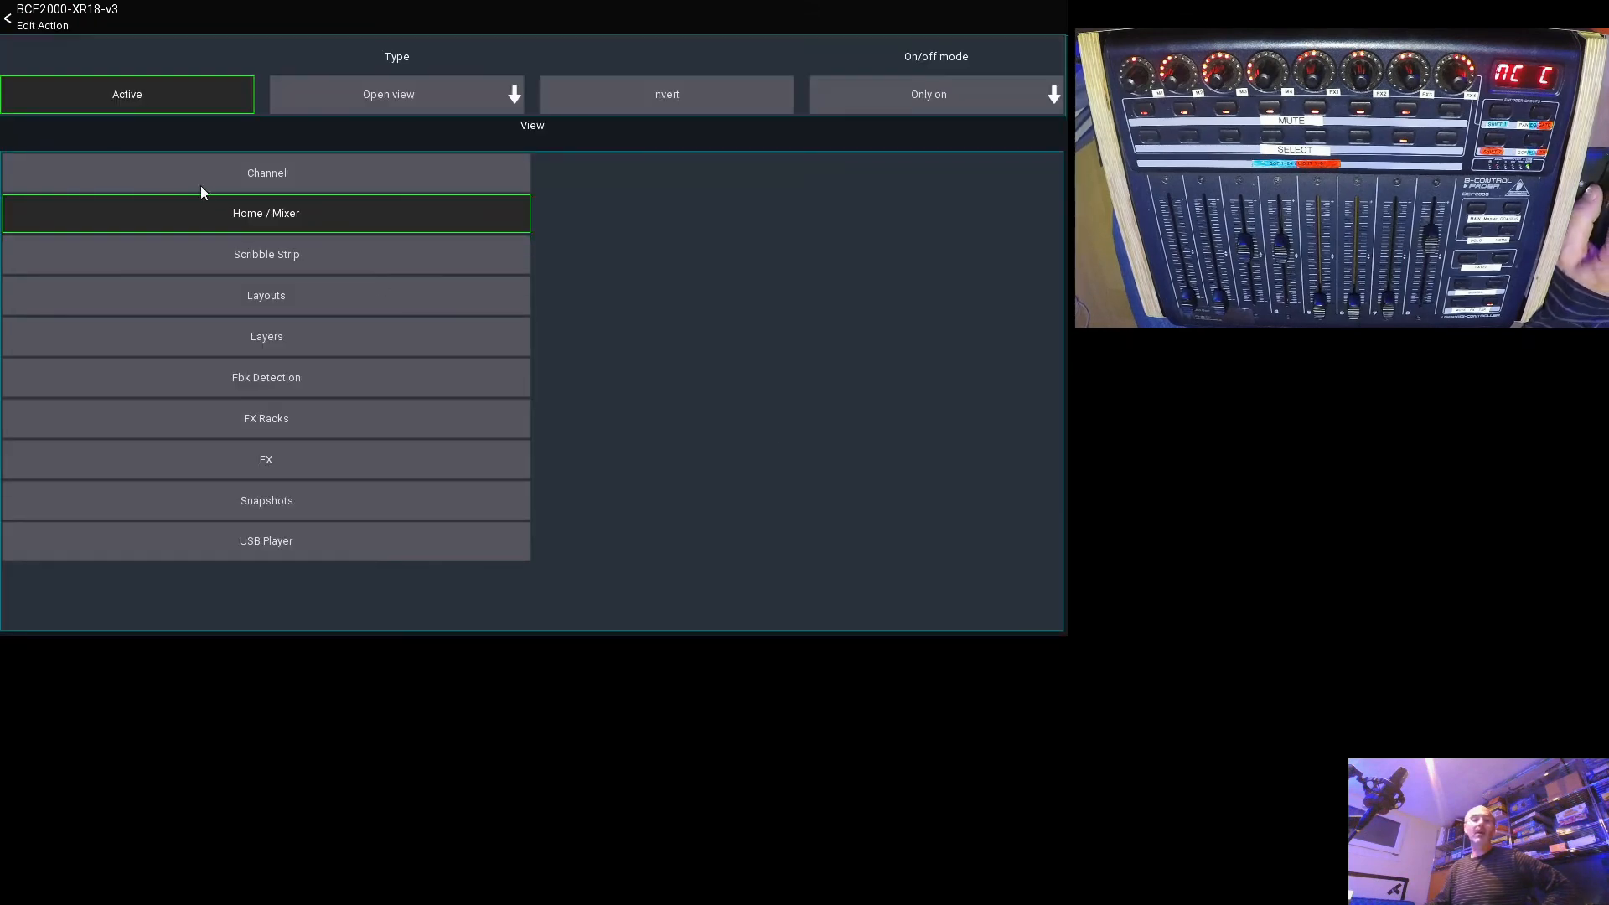
{"action": "left_click", "coordinate": [55, 26]}
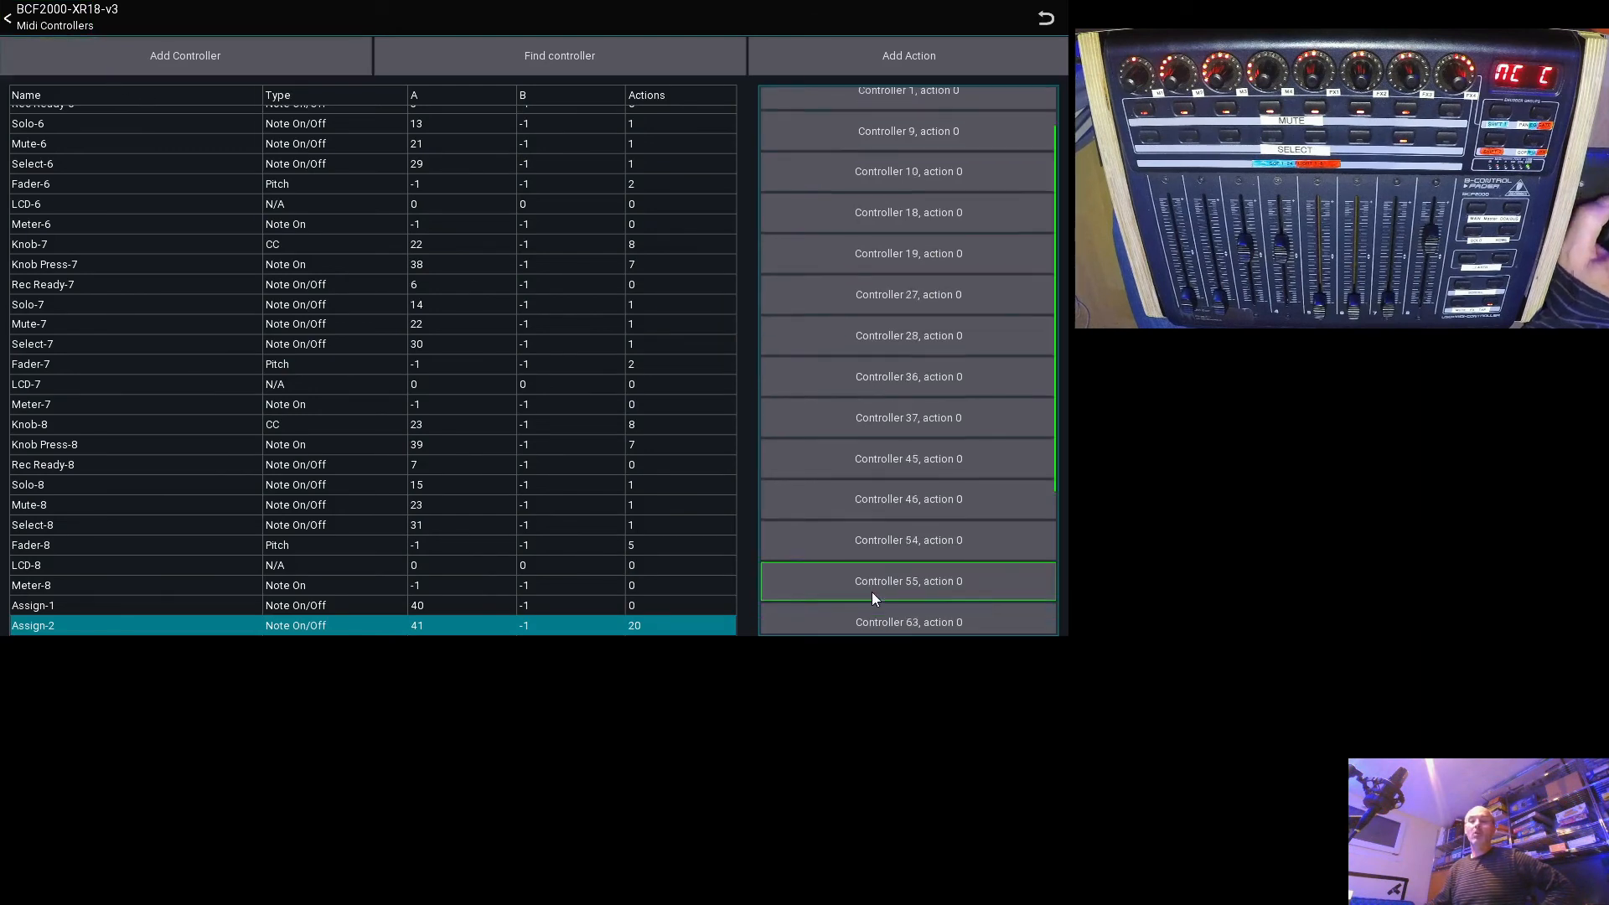
{"action": "scroll", "coordinate": [871, 592], "scroll_direction": "down", "scroll_amount": 5}
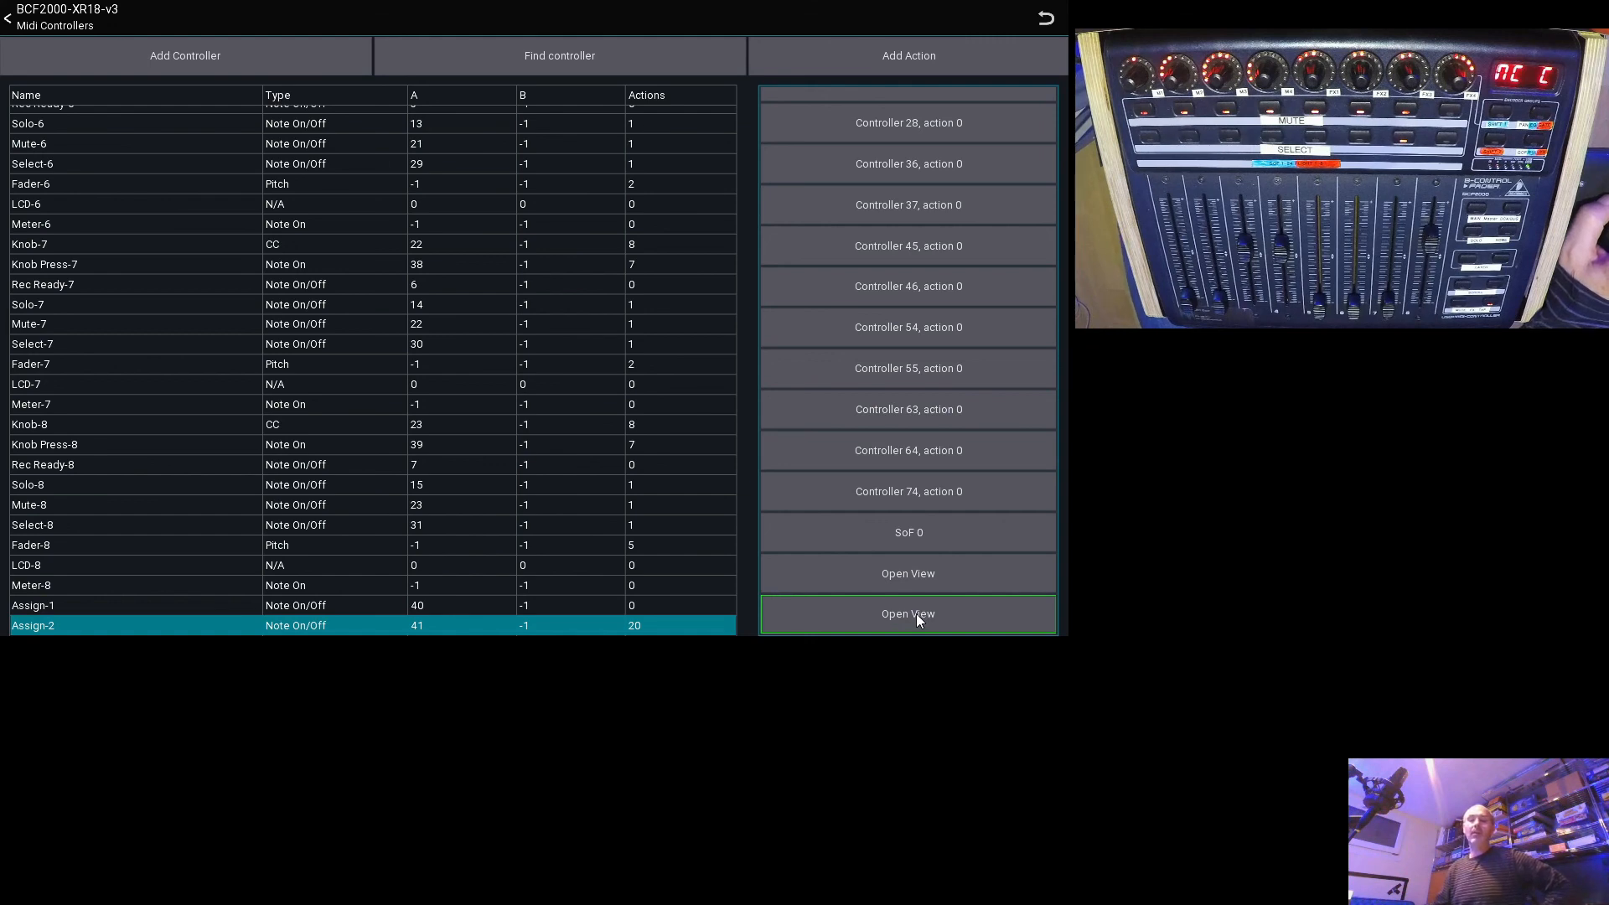
{"action": "scroll", "coordinate": [530, 600], "scroll_direction": "down", "scroll_amount": 1}
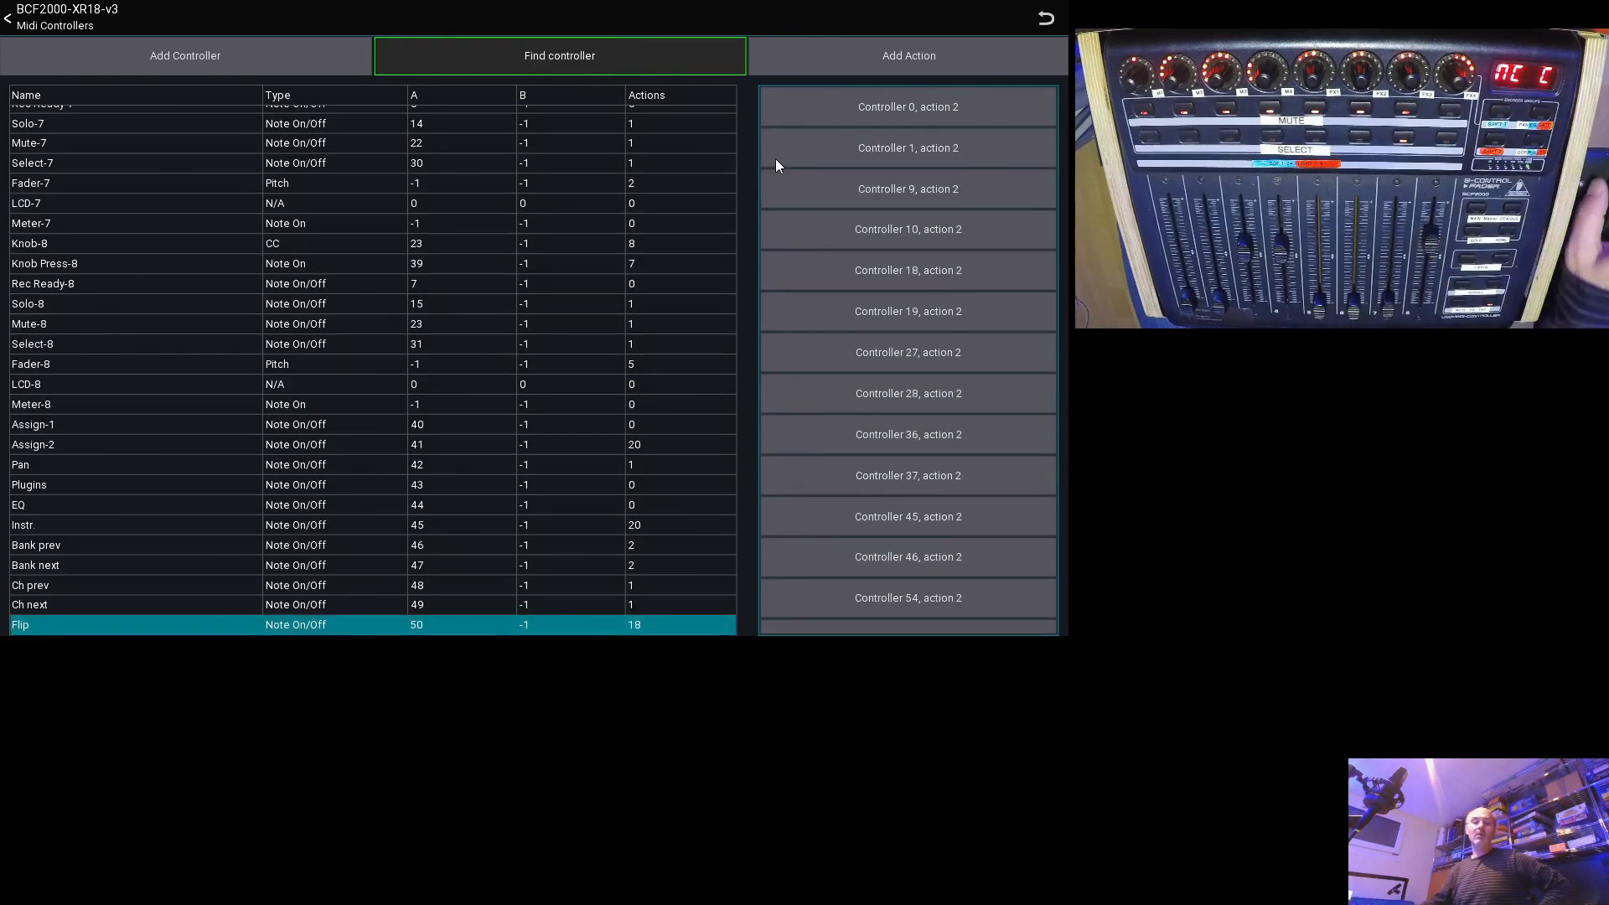
- Examine the Flip controller's action list on BCF2000-XR18-v3 and the settings of its Open View action
{"action": "scroll", "coordinate": [958, 367], "scroll_direction": "down", "scroll_amount": 2}
{"action": "scroll", "coordinate": [958, 367], "scroll_direction": "down", "scroll_amount": 2}
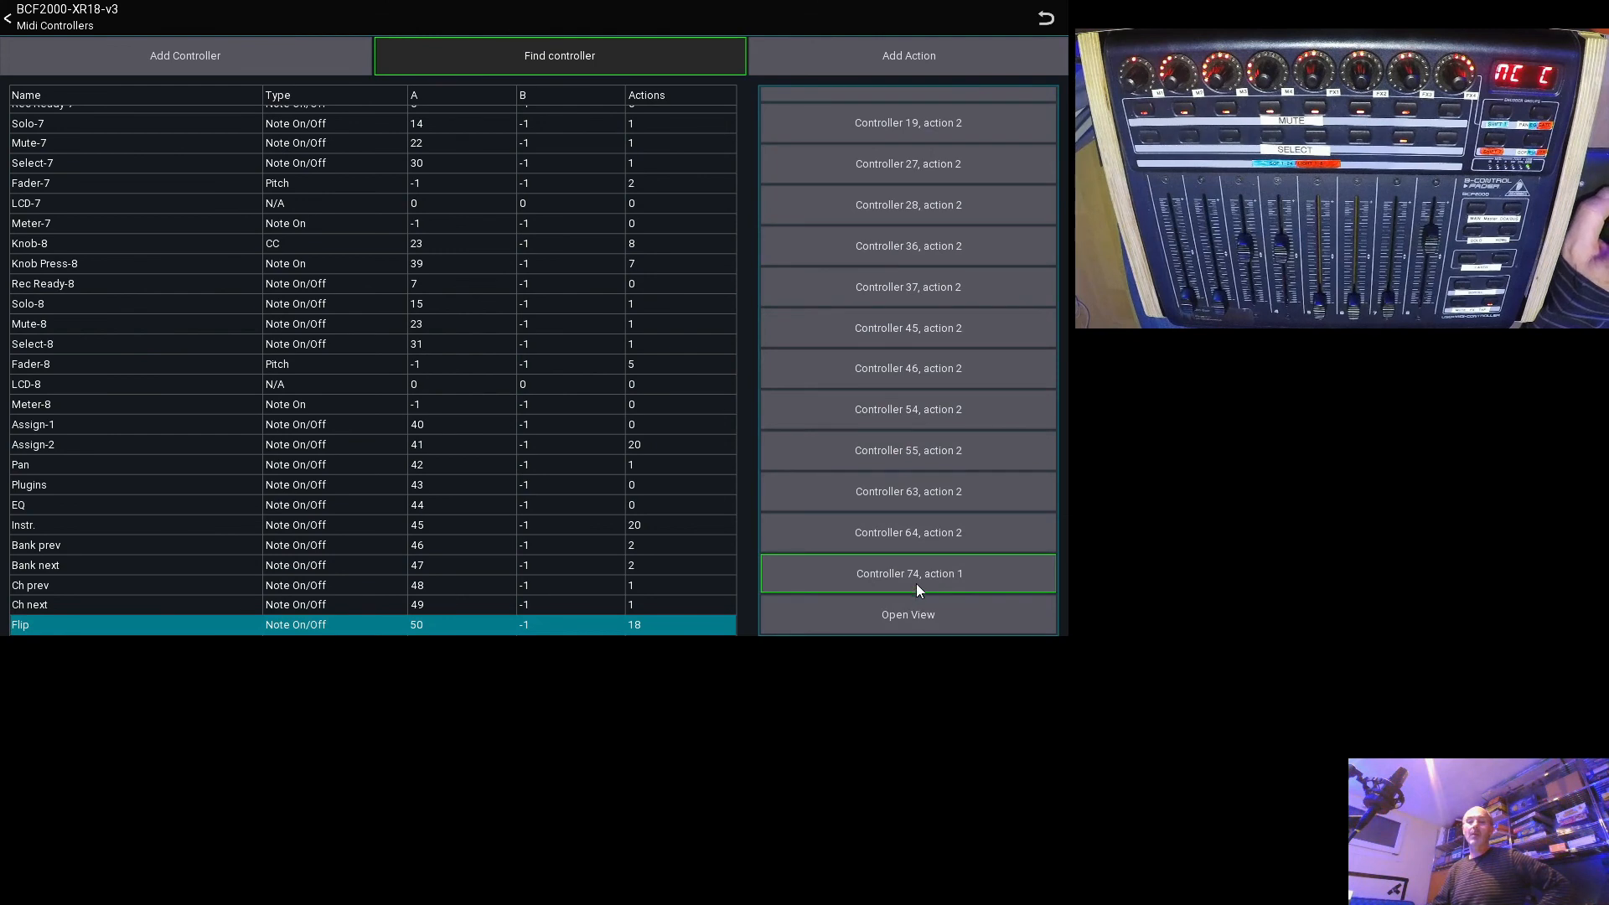
{"action": "left_click", "coordinate": [920, 620]}
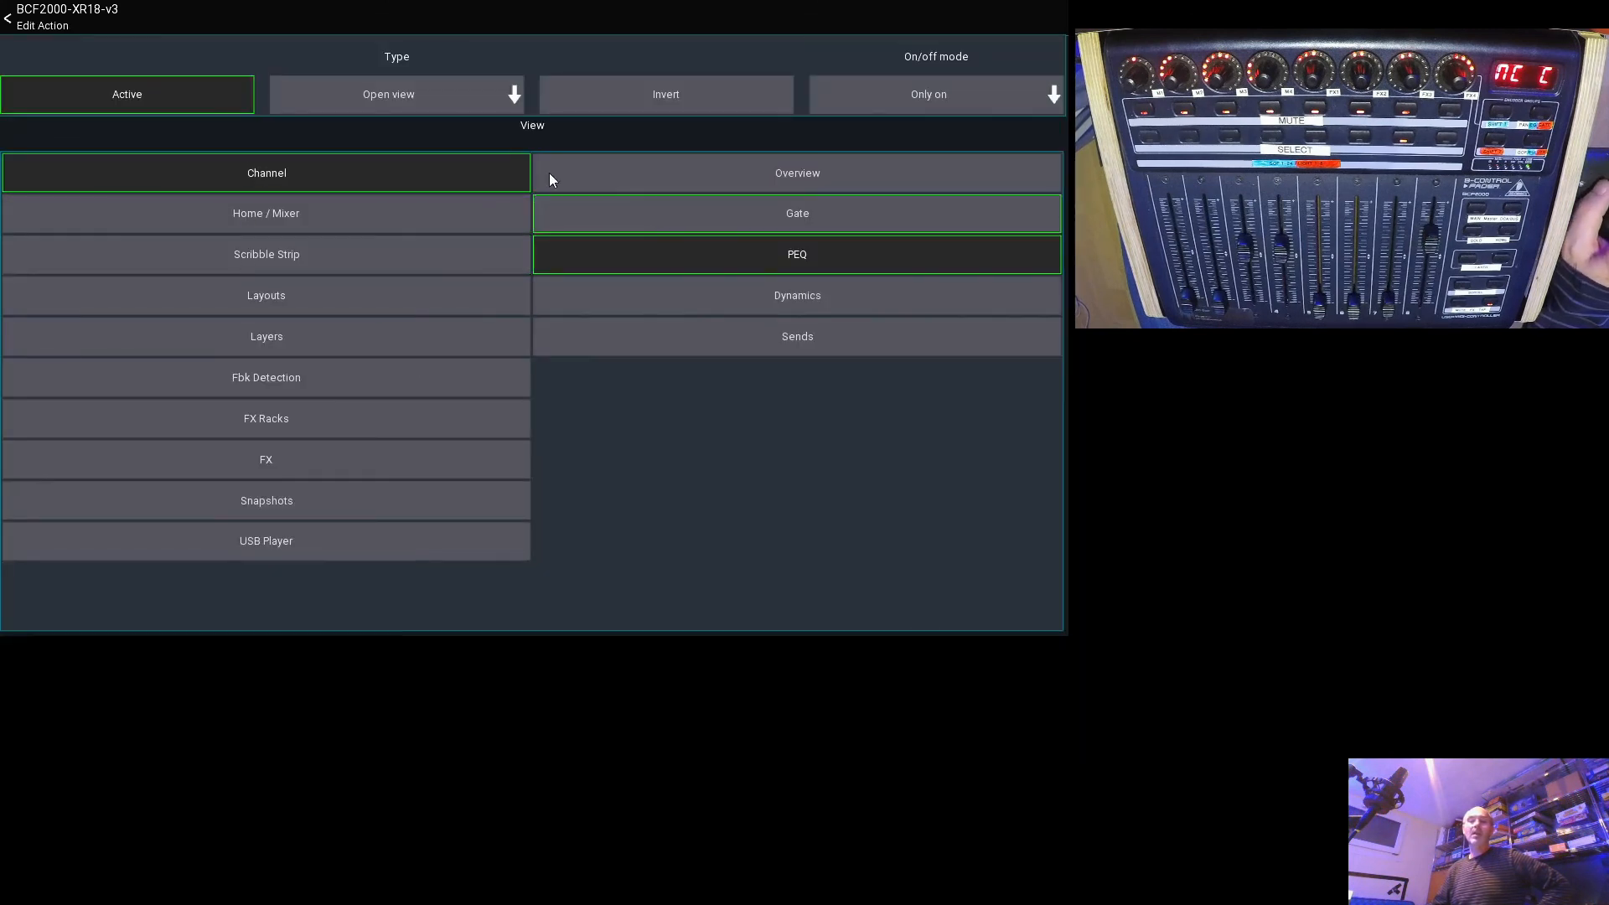
{"action": "left_click", "coordinate": [82, 29]}
{"action": "scroll", "coordinate": [940, 551], "scroll_direction": "down", "scroll_amount": 2}
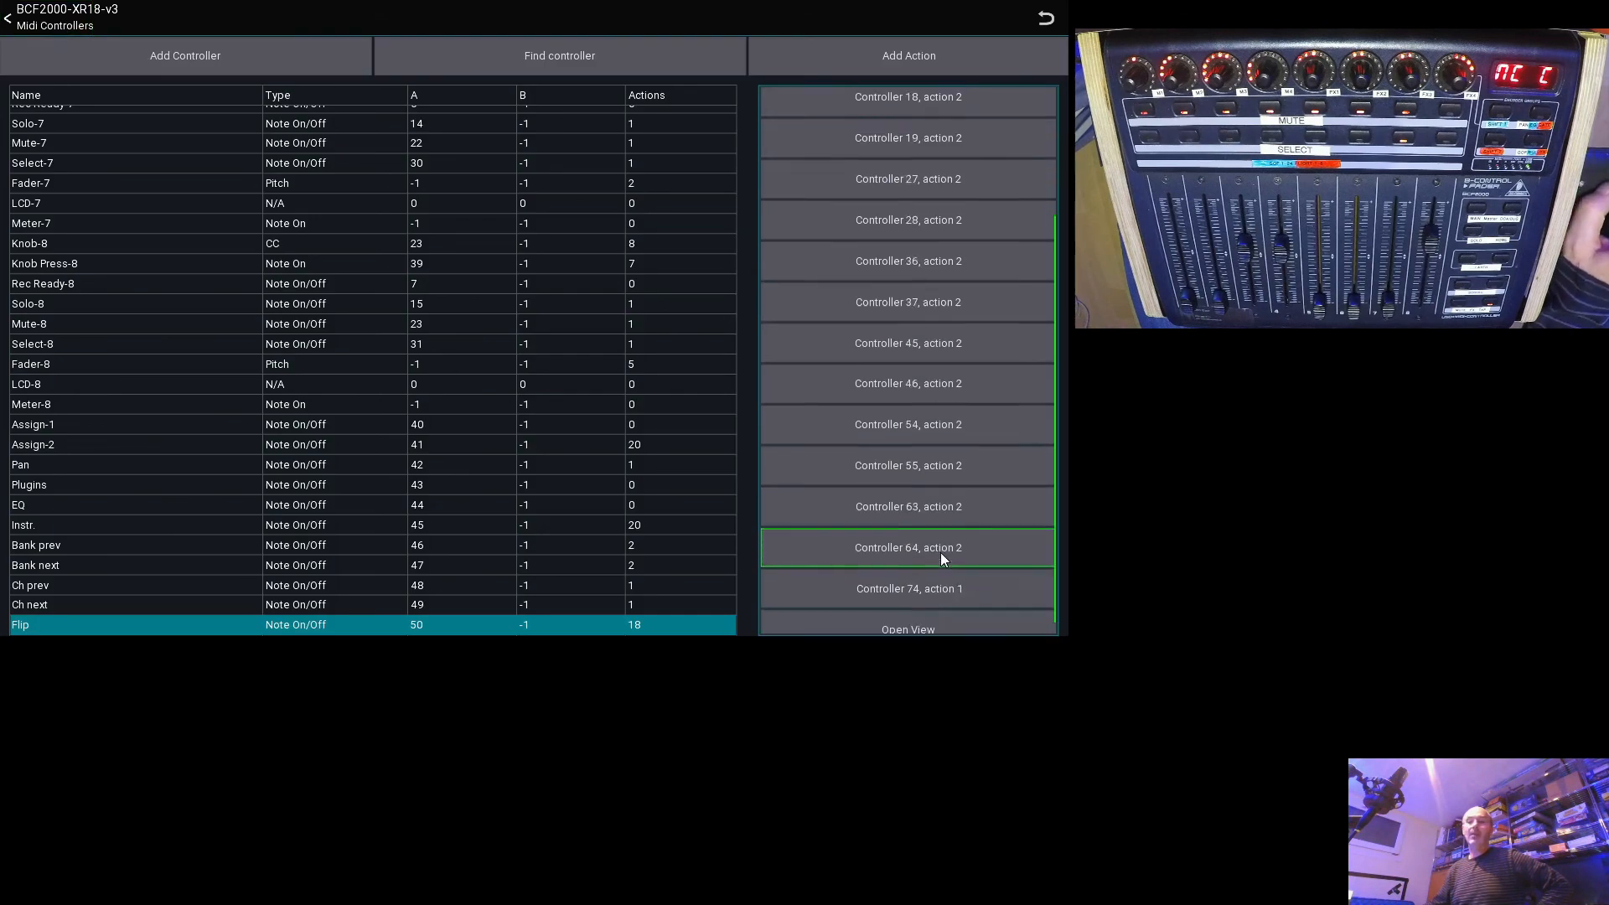
{"action": "left_click", "coordinate": [912, 615]}
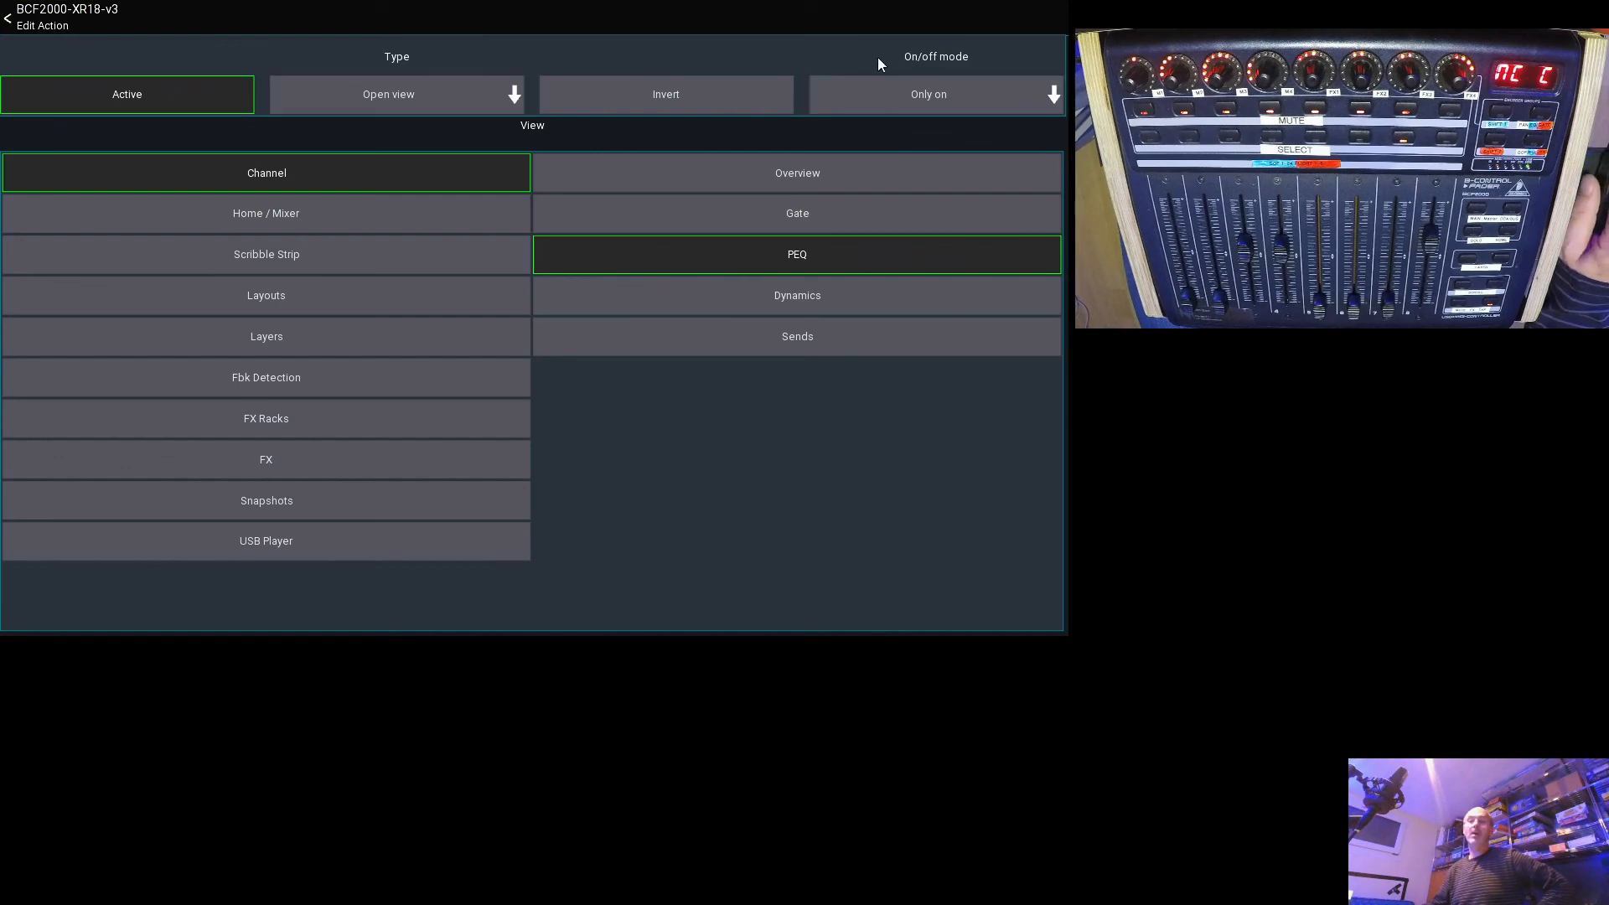
{"action": "left_click", "coordinate": [46, 19]}
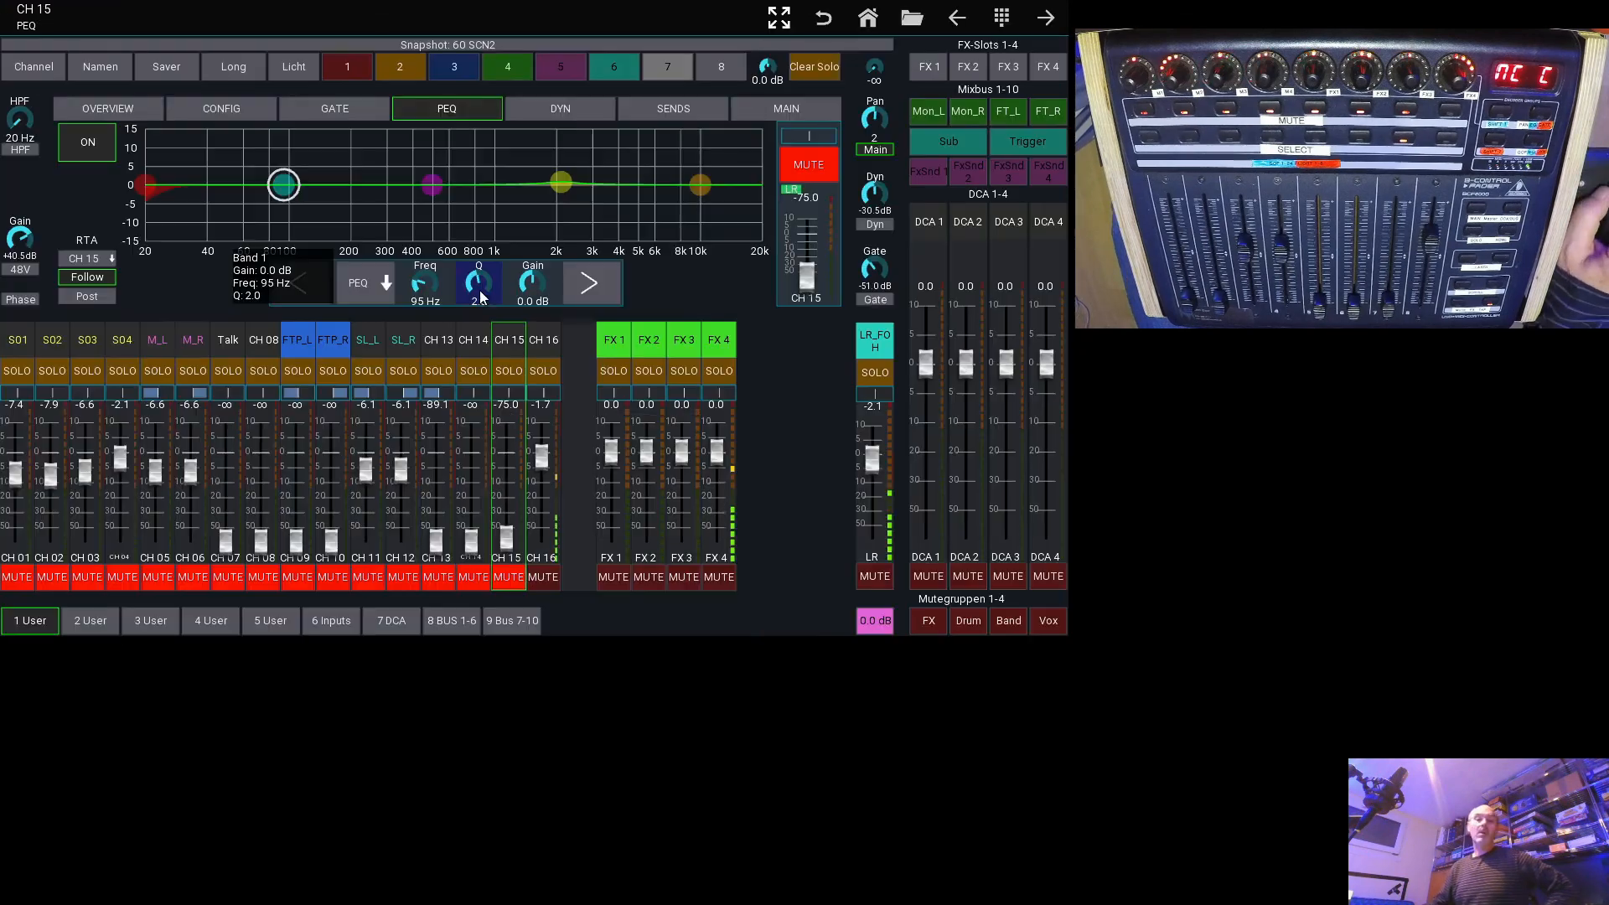